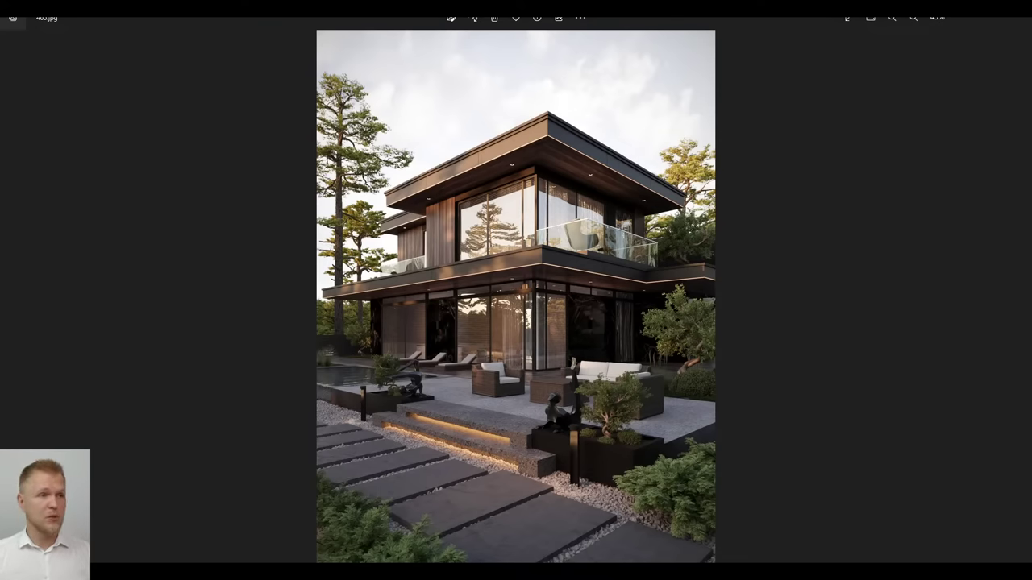
Examine the drawing sheet of the house, from the ground-floor plan through the upper-floor plan to the front elevation
key("Left")
scroll(521, 60, "up", 4)
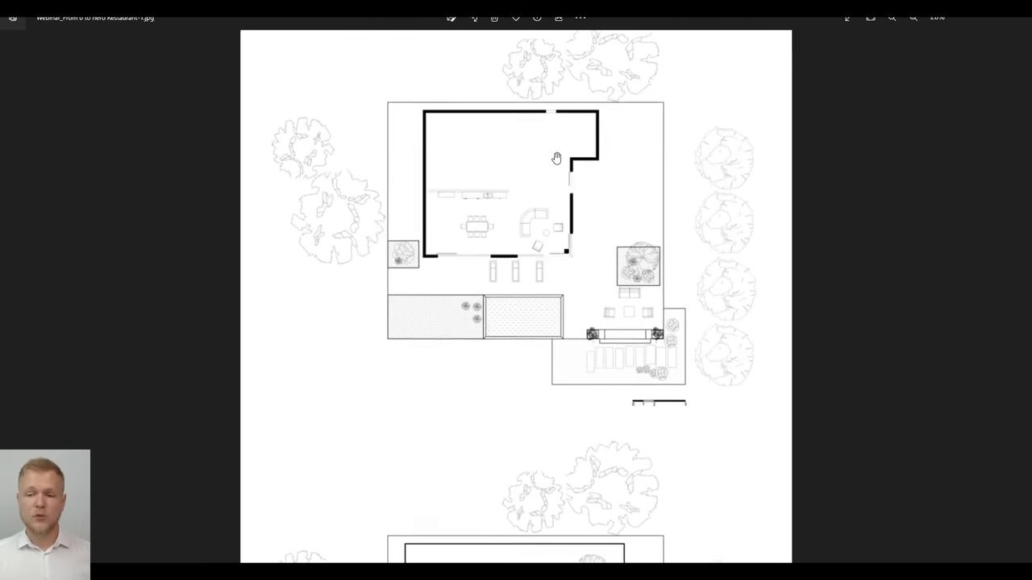
scroll(553, 194, "up", 2)
scroll(553, 193, "down", 3)
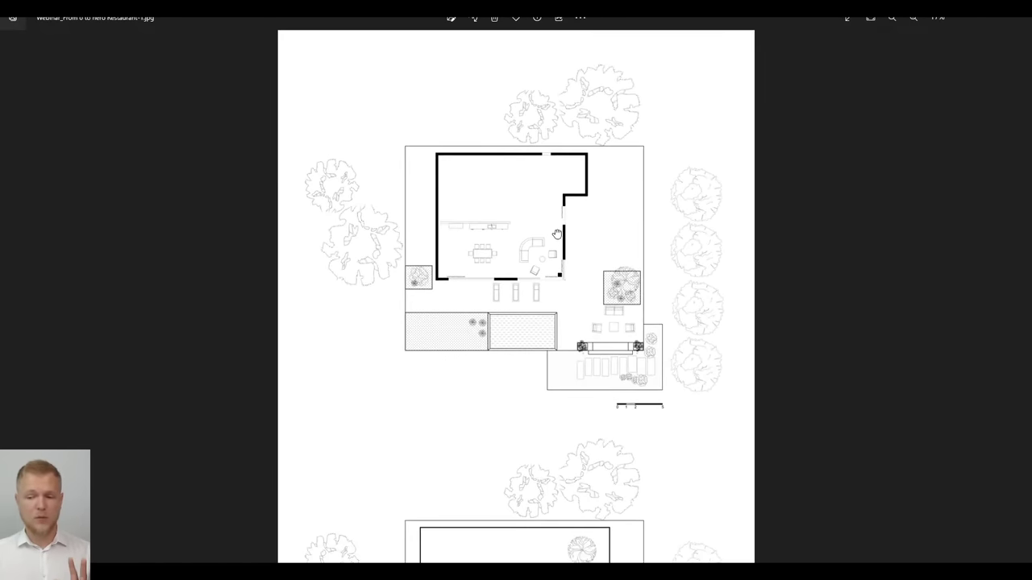
scroll(553, 194, "up", 2)
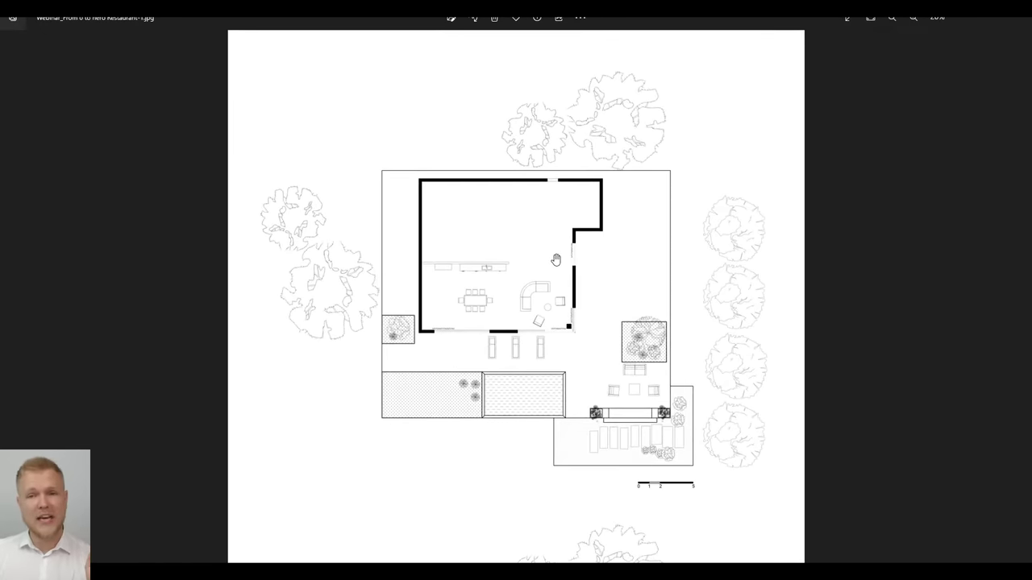
left_click_drag(553, 430, 536, 125)
left_click_drag(601, 466, 588, 325)
left_click_drag(603, 497, 567, 214)
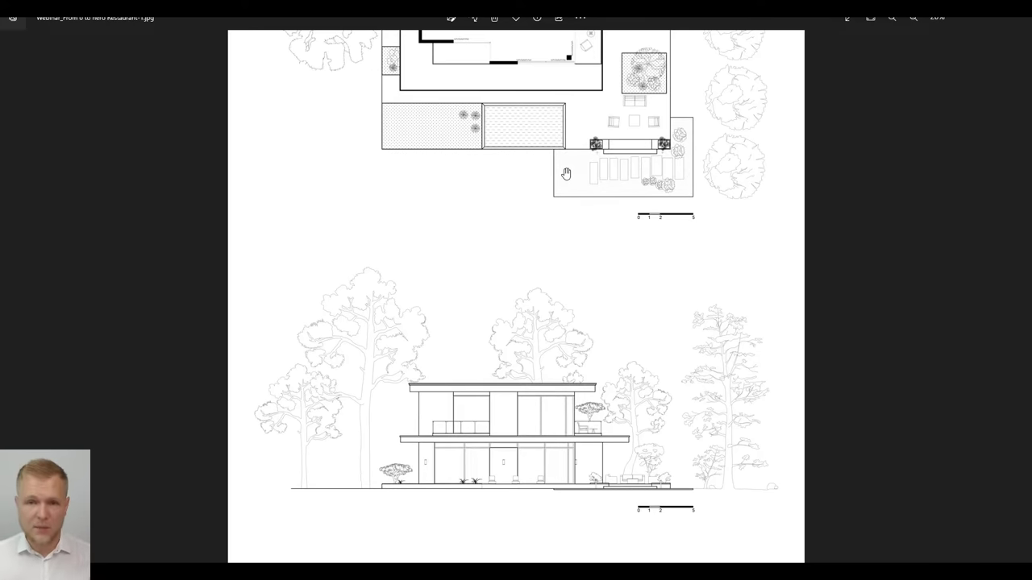
scroll(479, 489, "up", 3)
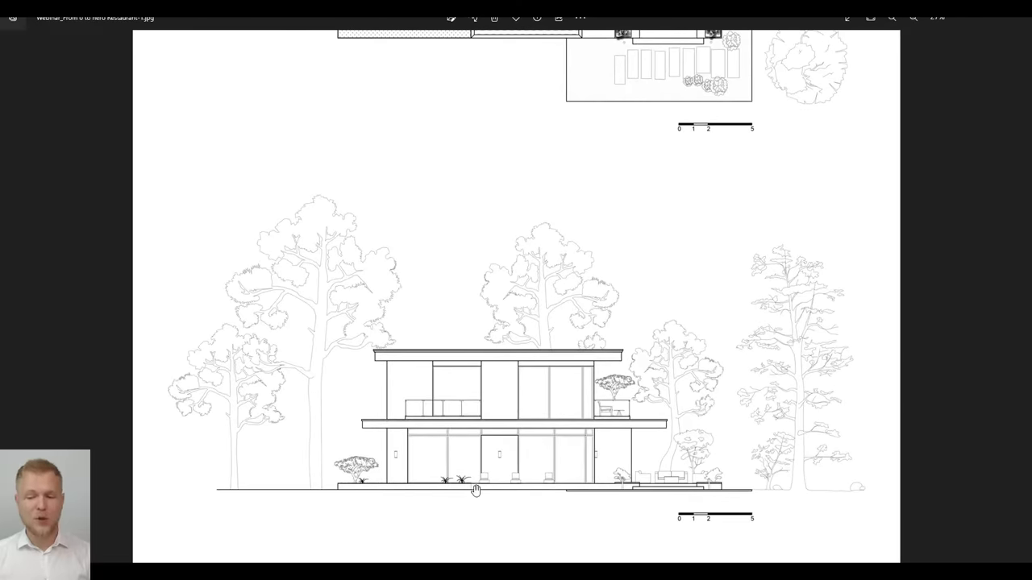
left_click_drag(493, 420, 494, 393)
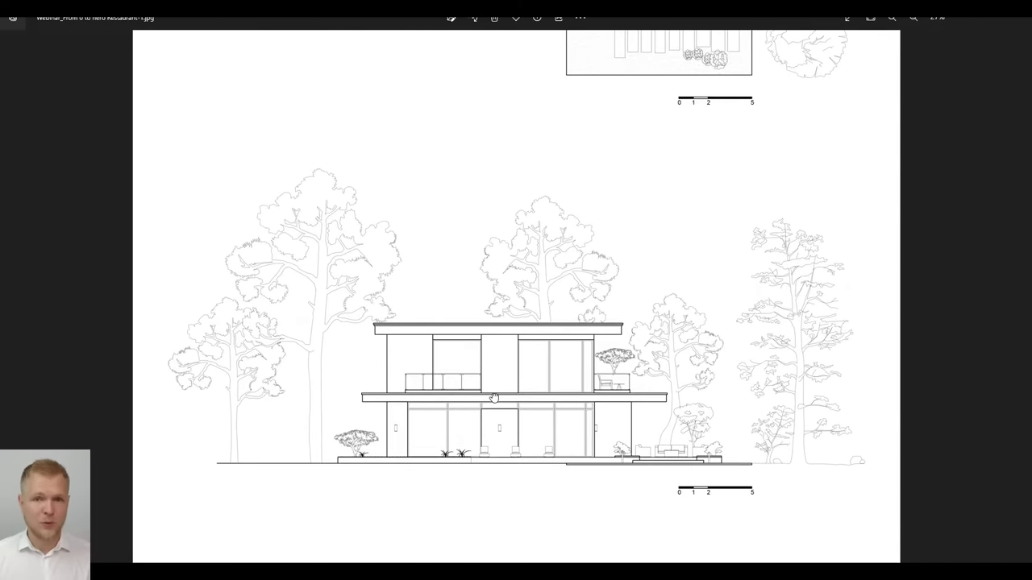
Compare the upper-floor plan with the ground-floor plan and the elevation on the drawing sheet
left_click_drag(530, 228, 522, 553)
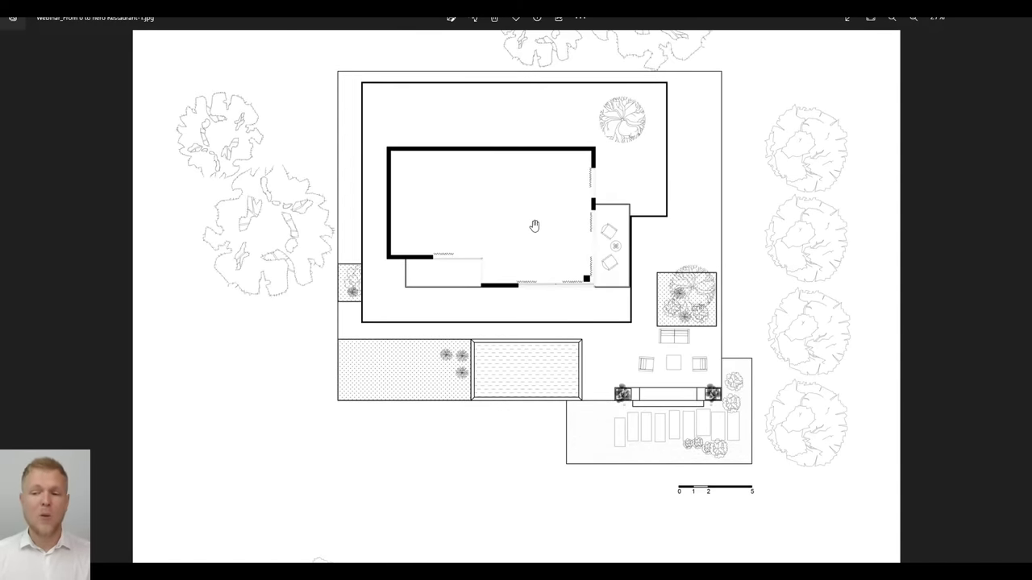
left_click_drag(534, 226, 545, 374)
left_click_drag(572, 145, 577, 491)
left_click_drag(600, 299, 606, 477)
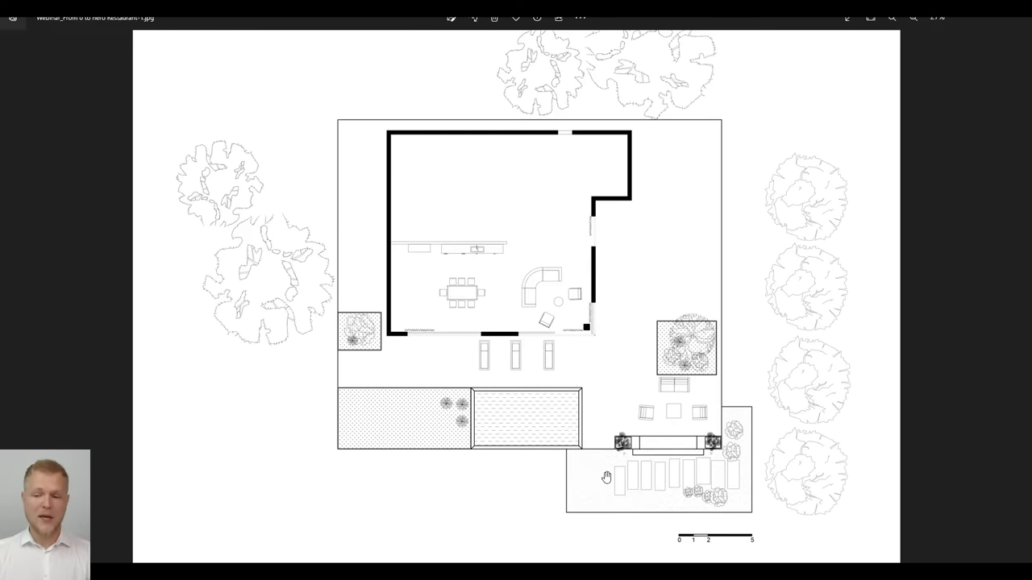
scroll(606, 477, "down", 5)
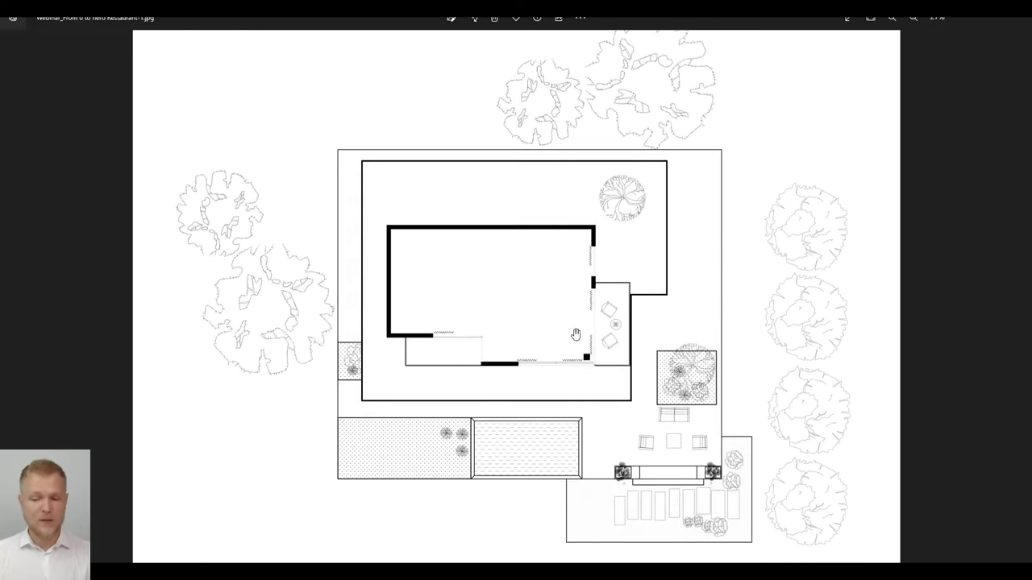
scroll(575, 334, "down", 5)
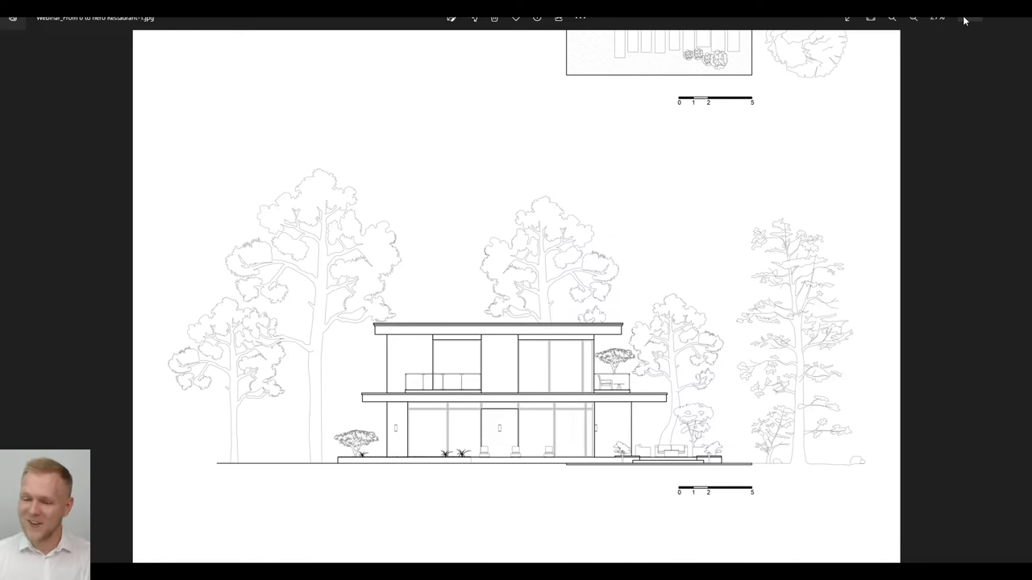
View the entire drawing sheet with both floor plans and the elevation at once
scroll(634, 247, "down", 1)
scroll(633, 247, "down", 6)
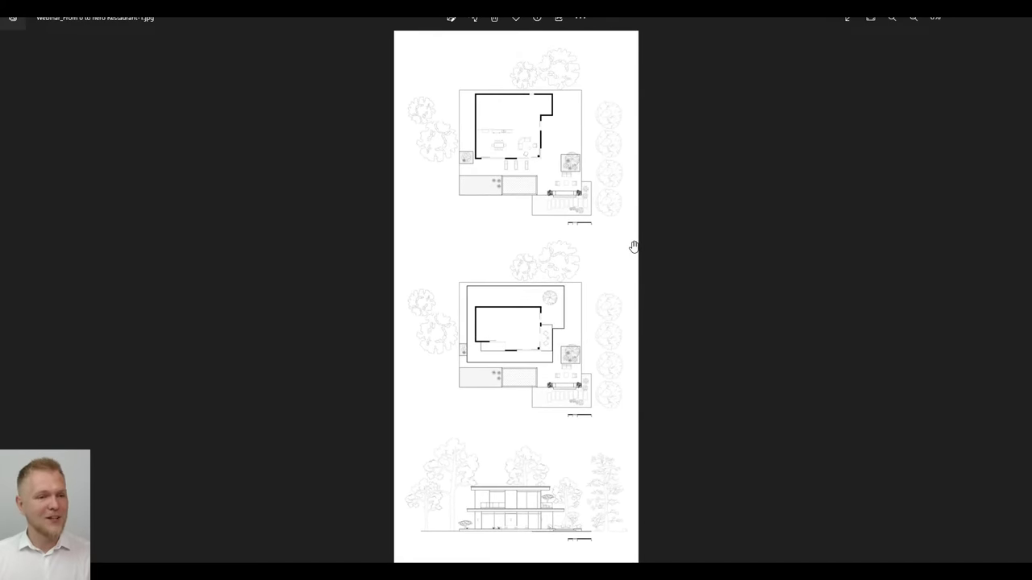
scroll(634, 246, "up", 1)
scroll(633, 247, "down", 1)
scroll(633, 247, "up", 2)
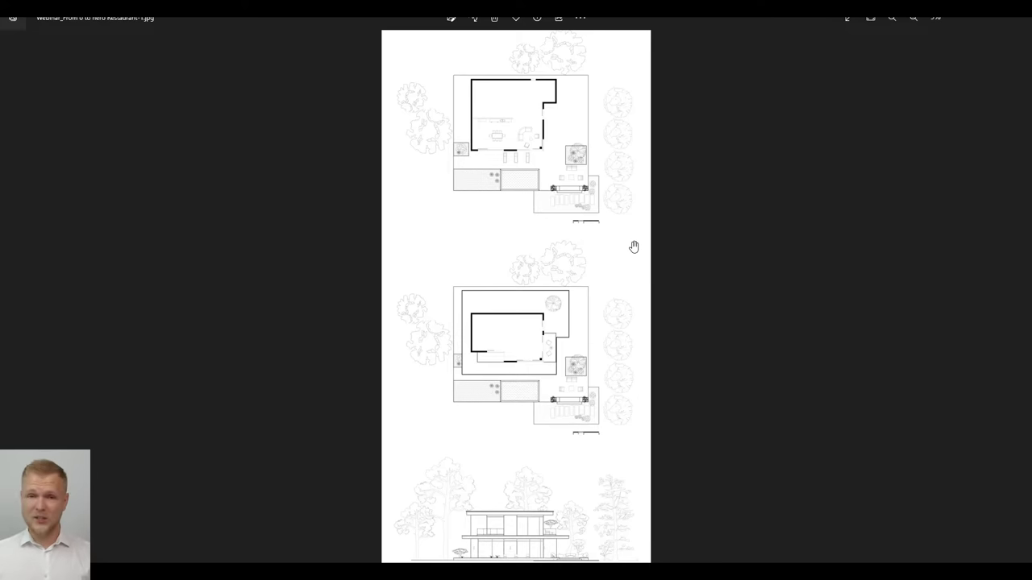
scroll(521, 272, "down", 2)
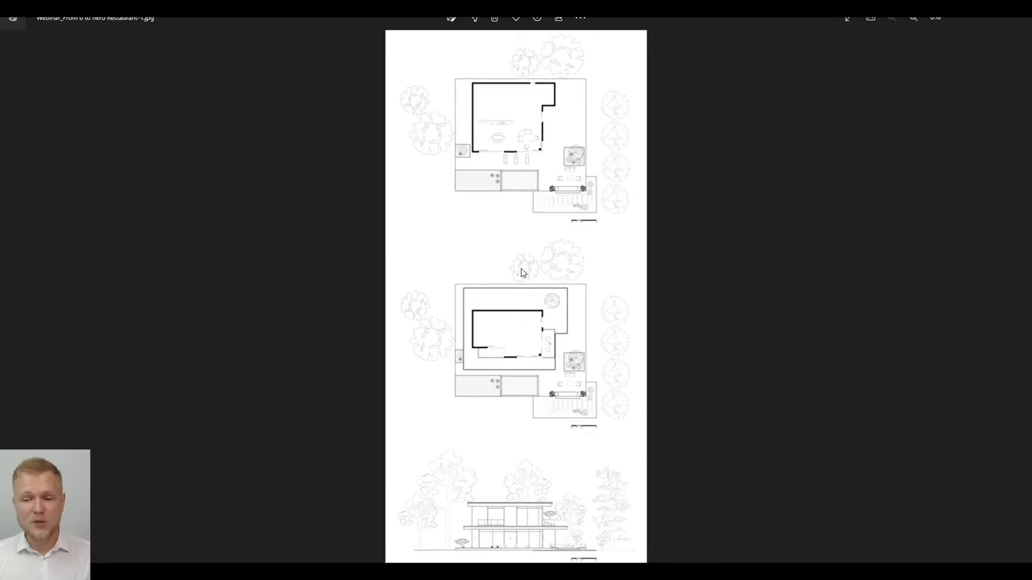
Minimize the drawing sheet and the 465.jpg reference image to switch back to the 3ds Max scene
left_click(1016, 20)
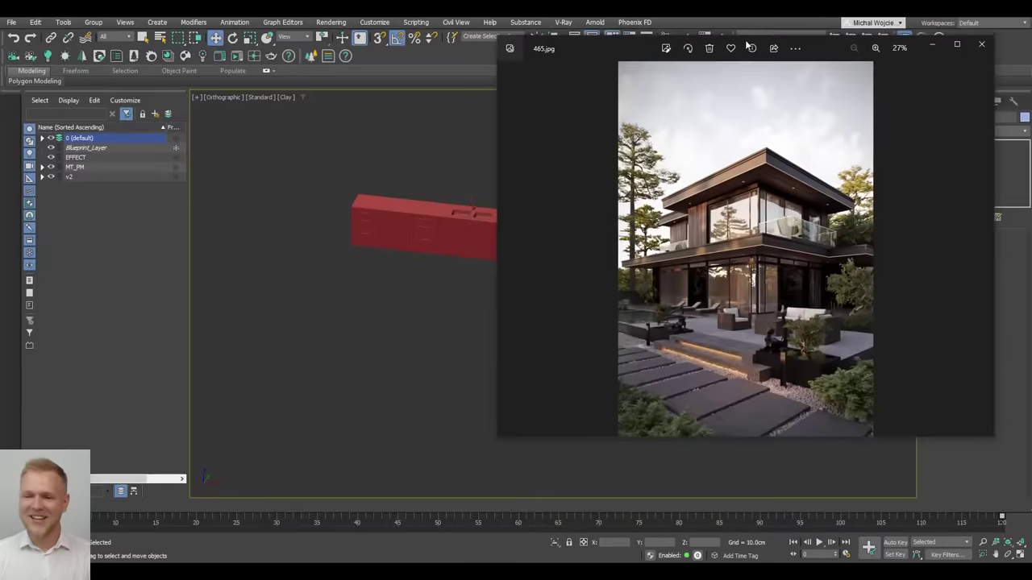
left_click_drag(746, 45, 566, 85)
left_click(753, 85)
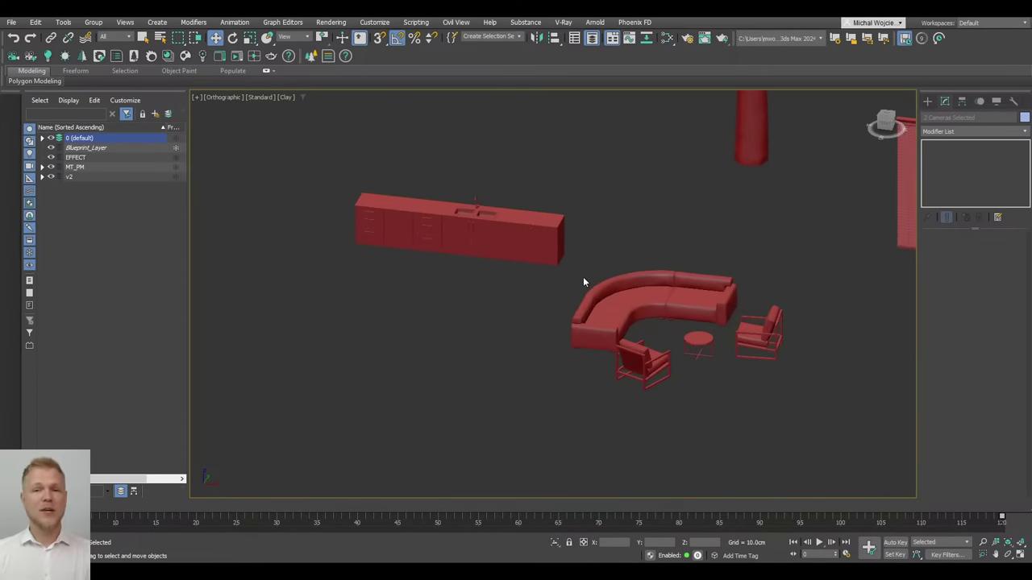
Examine the furniture, curtain and tree models laid out in the scene, with edged faces displayed for the full set
scroll(524, 362, "down", 3)
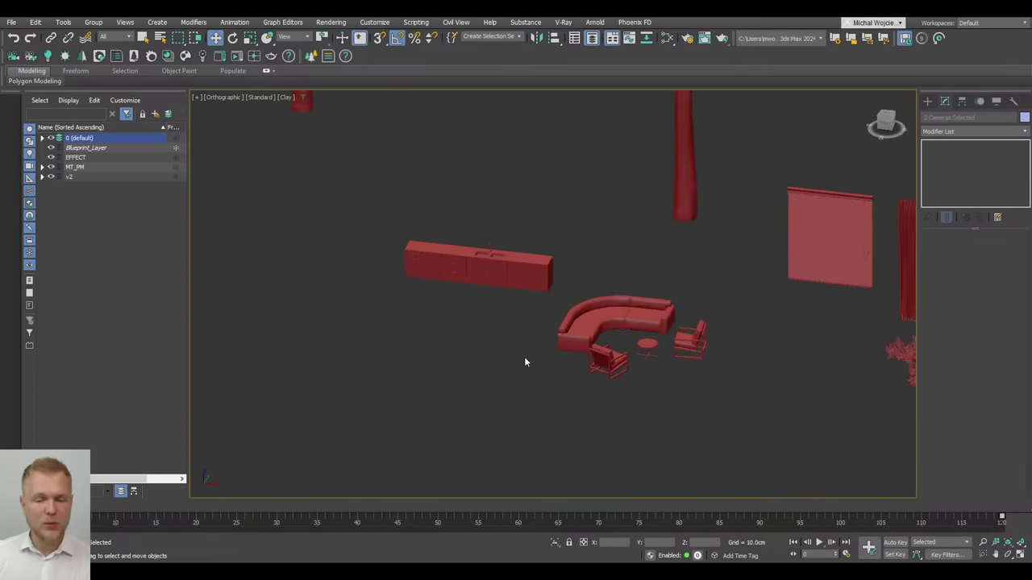
scroll(523, 358, "up", 3)
scroll(522, 357, "down", 3)
middle_click_drag(518, 324, 507, 405)
scroll(510, 411, "up", 2)
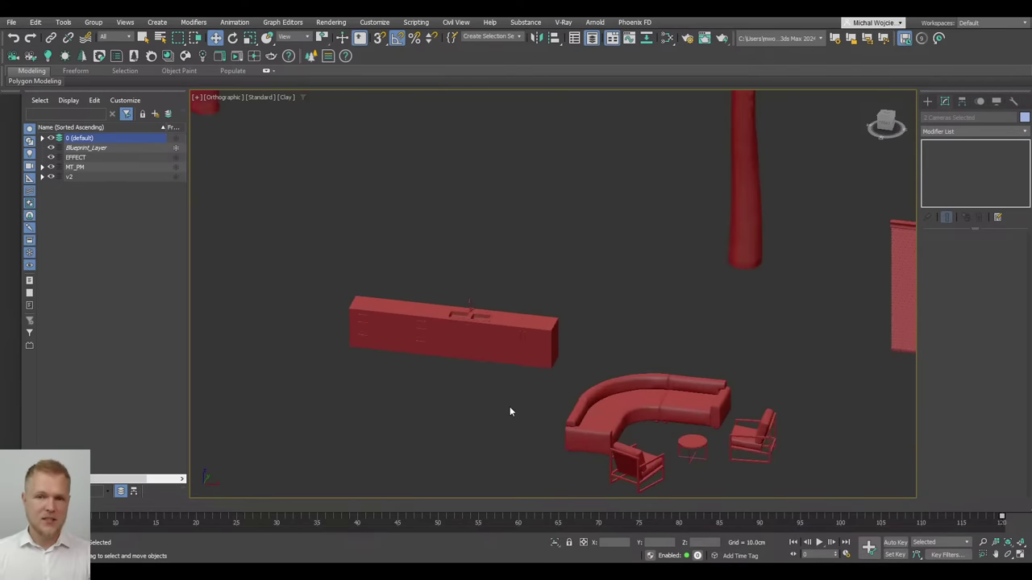
scroll(511, 321, "down", 8)
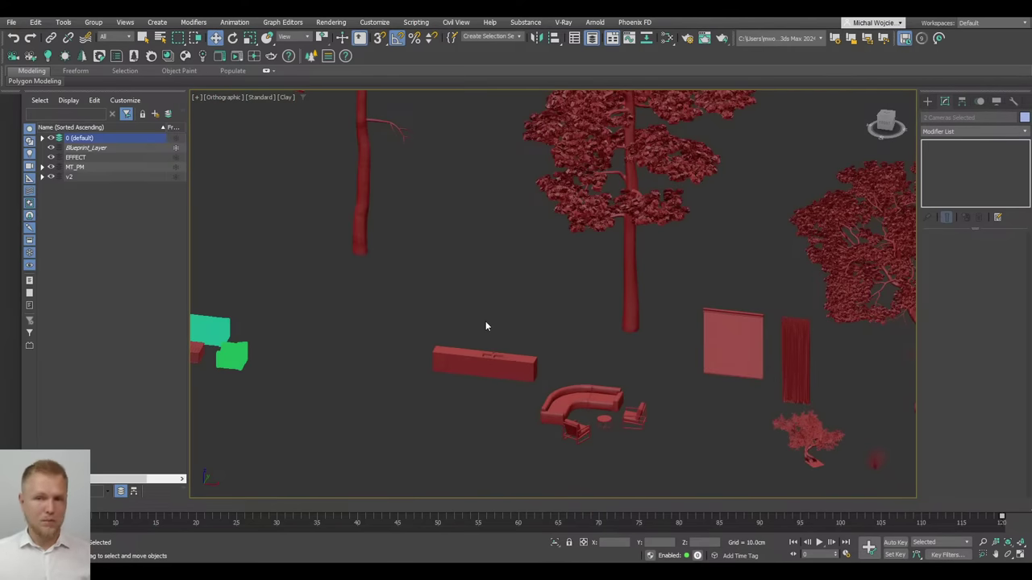
scroll(485, 321, "down", 6)
middle_click_drag(485, 313, 551, 315)
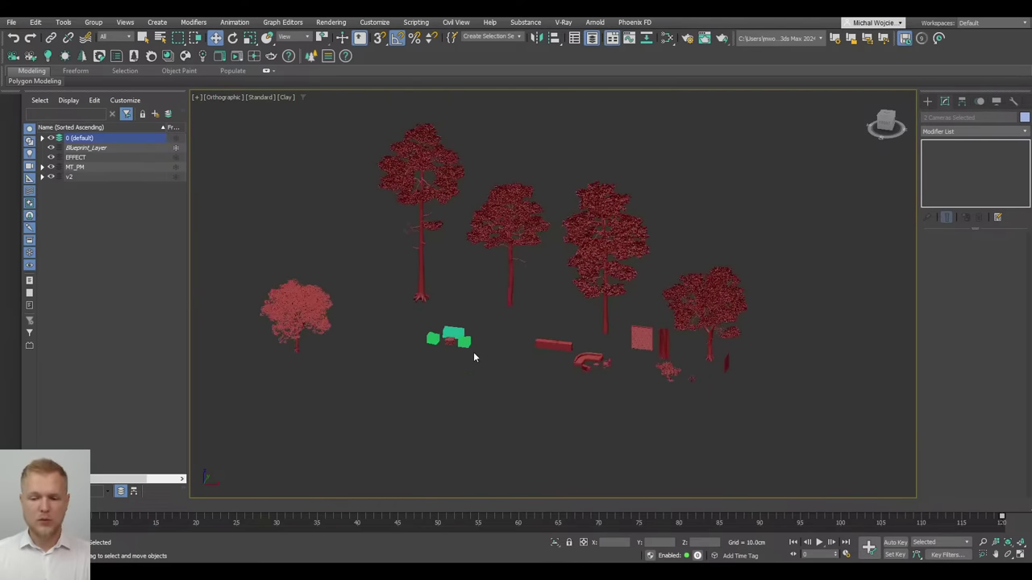
key("F4")
scroll(476, 358, "up", 5)
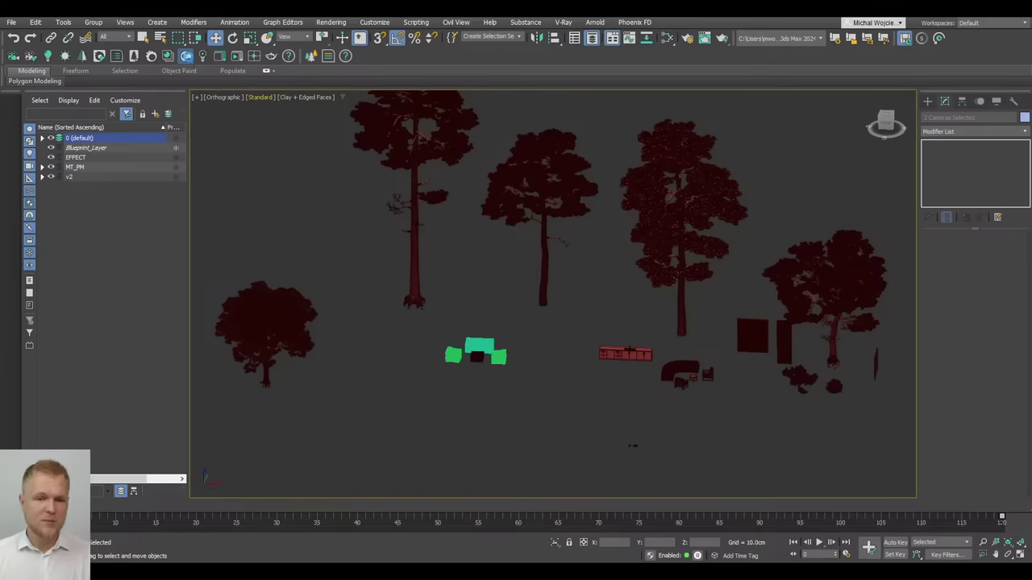
Browse the Vegetation category of the Chaos Cosmos asset library and close the library
left_click(186, 56)
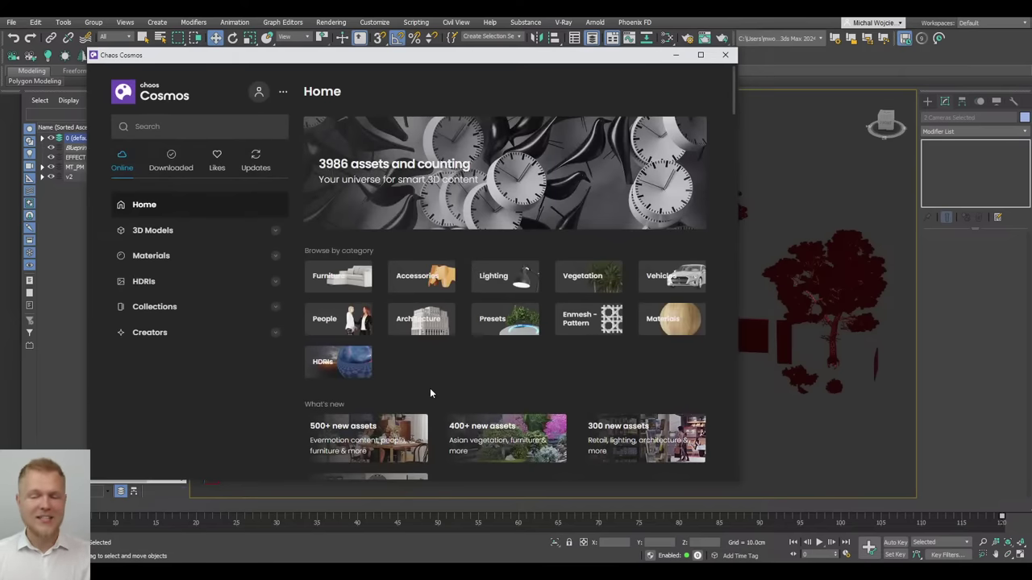
left_click(586, 277)
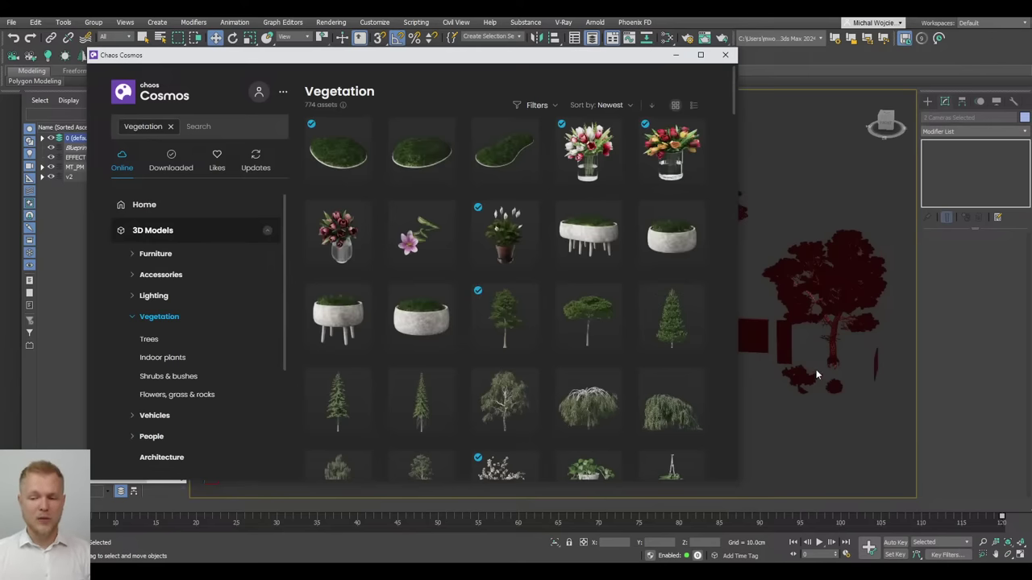
scroll(727, 319, "down", 3)
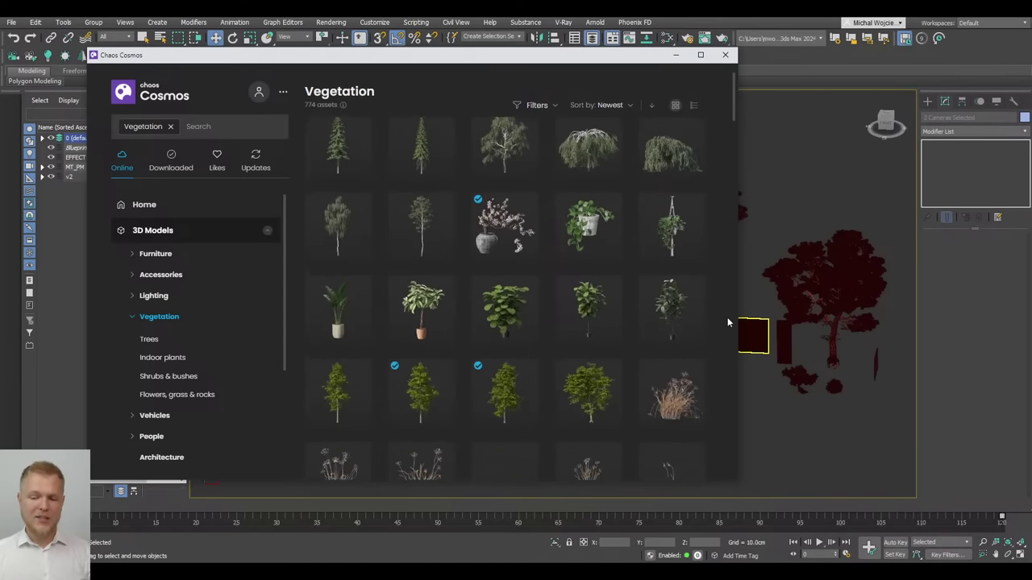
scroll(727, 323, "down", 1)
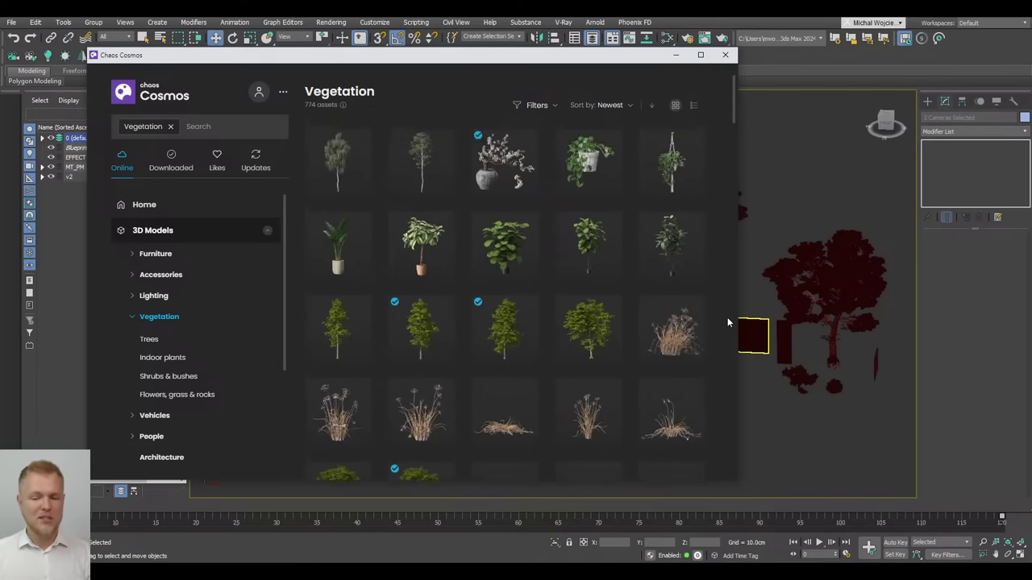
scroll(727, 317, "down", 2)
left_click_drag(733, 99, 732, 116)
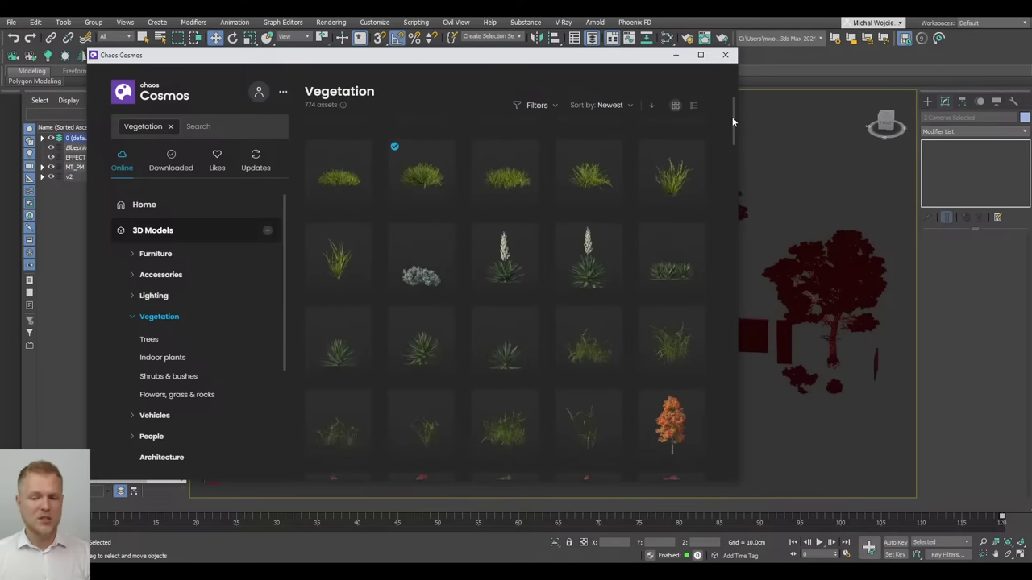
scroll(716, 183, "down", 3)
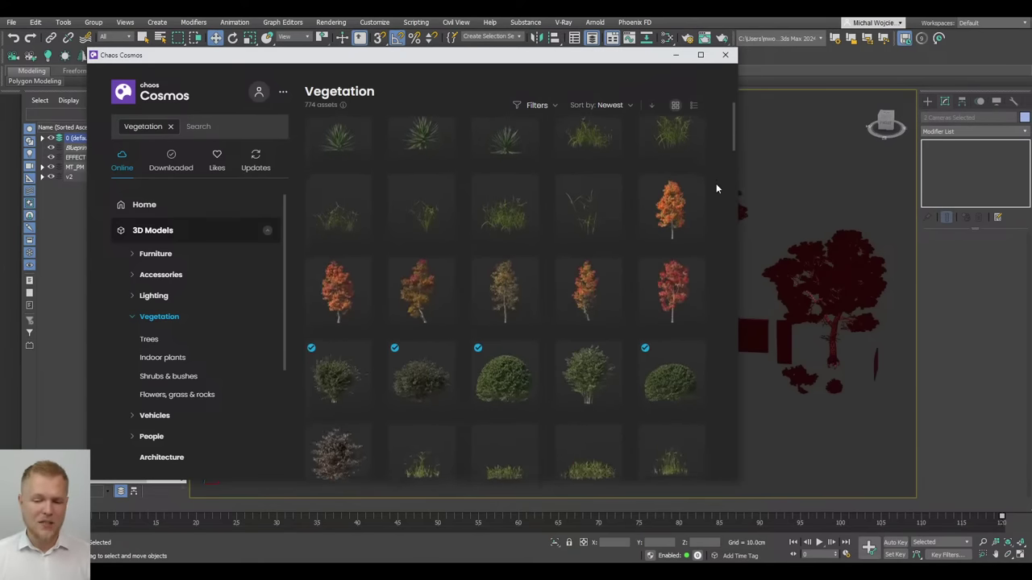
scroll(716, 183, "down", 2)
left_click(725, 55)
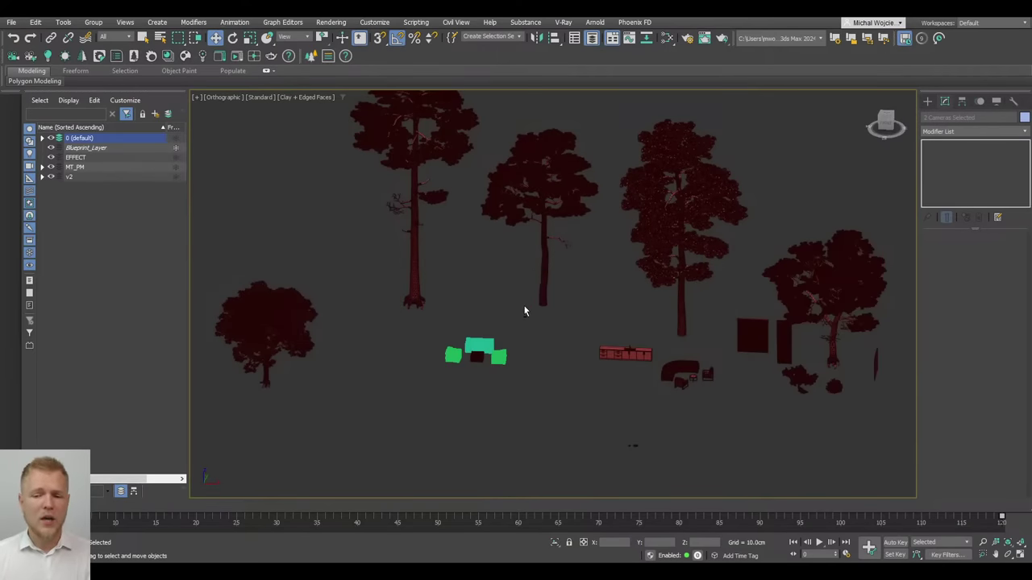
Turn off the edged faces display so the viewport shows all models in plain Clay shading
mouse_move(524, 305)
middle_mouse_down("alt")
mouse_move(510, 304)
mouse_move(520, 317)
middle_mouse_up("alt")
scroll(510, 304, "down", 2)
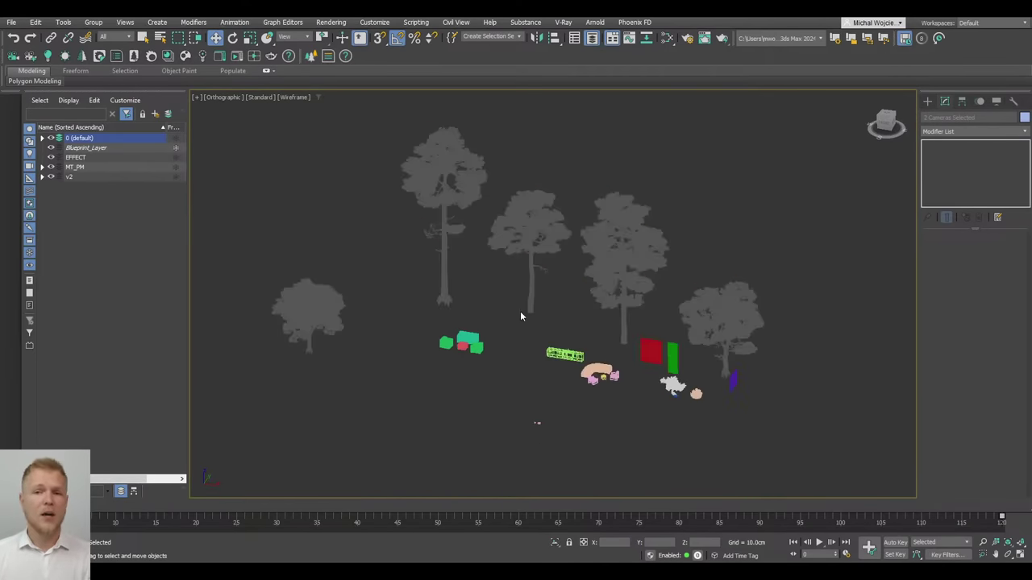
key("F4")
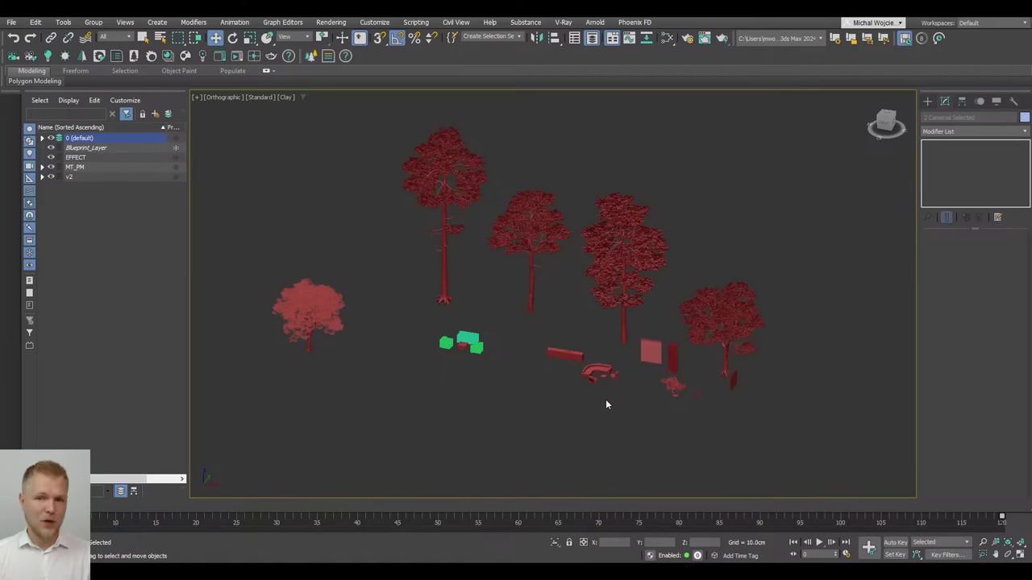
Examine the 465.jpg reference render of the house in a maximized window, and minimize it again
mouse_move(714, 568)
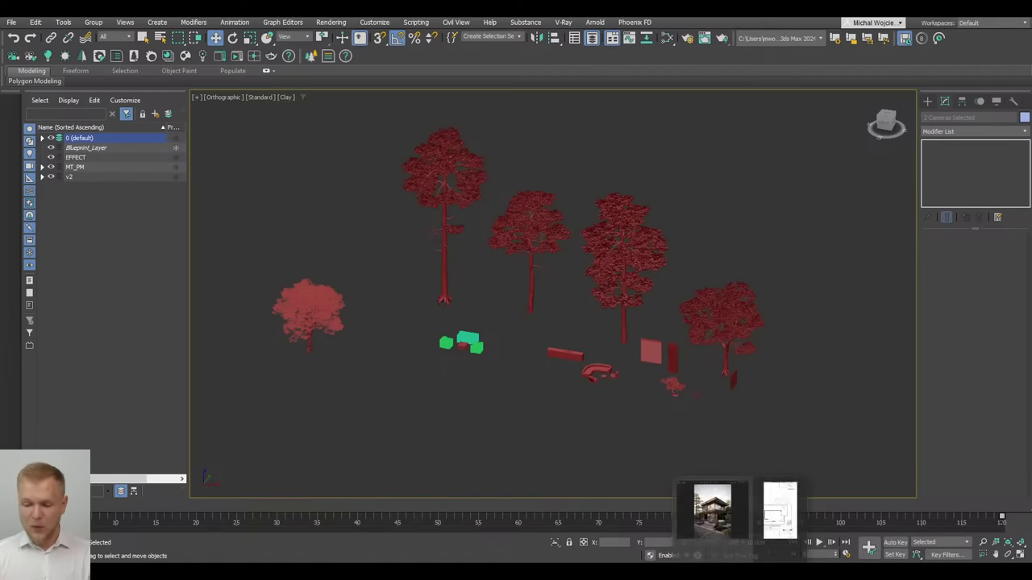
left_click(714, 515)
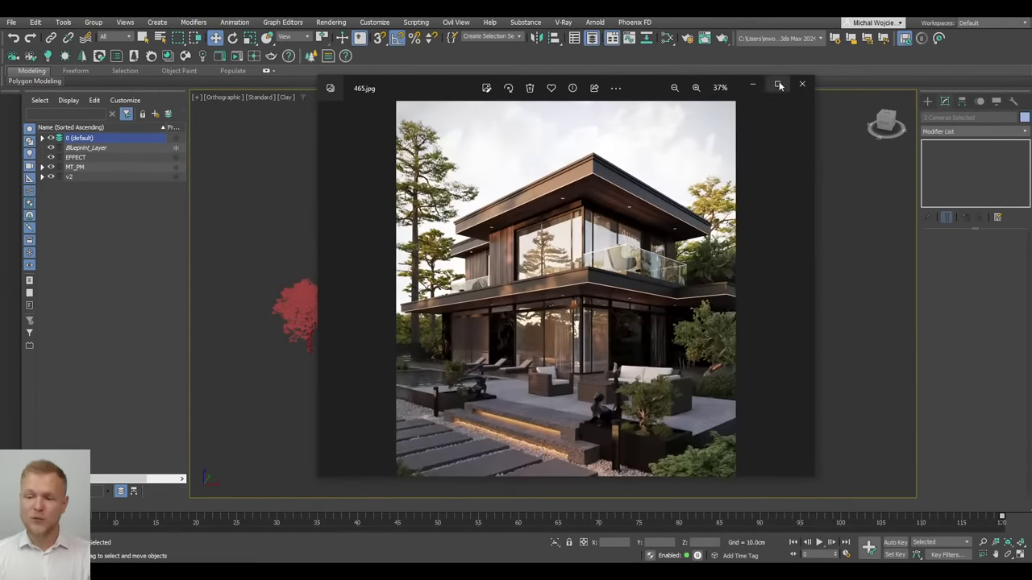
left_click(779, 85)
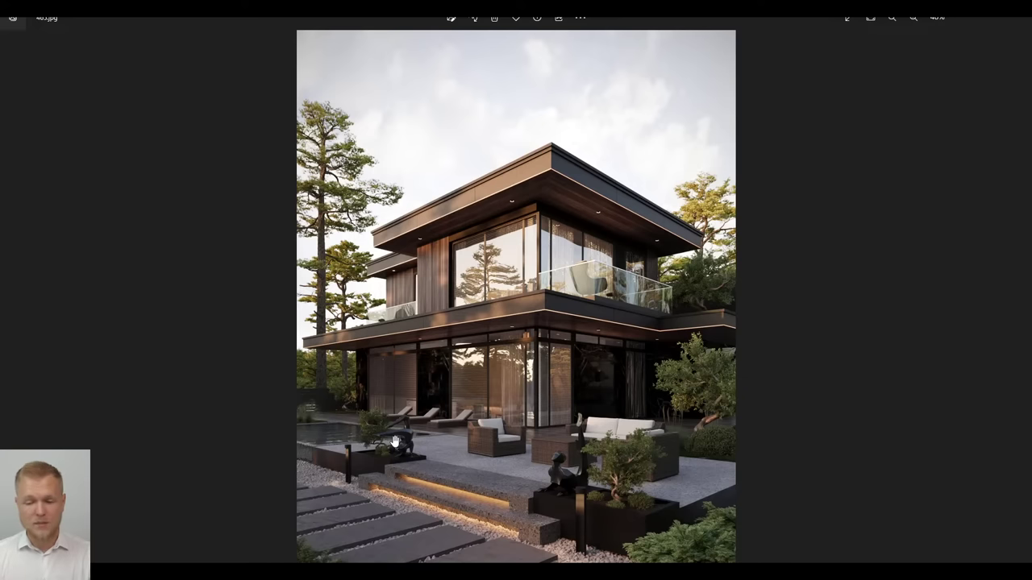
scroll(403, 464, "down", 1)
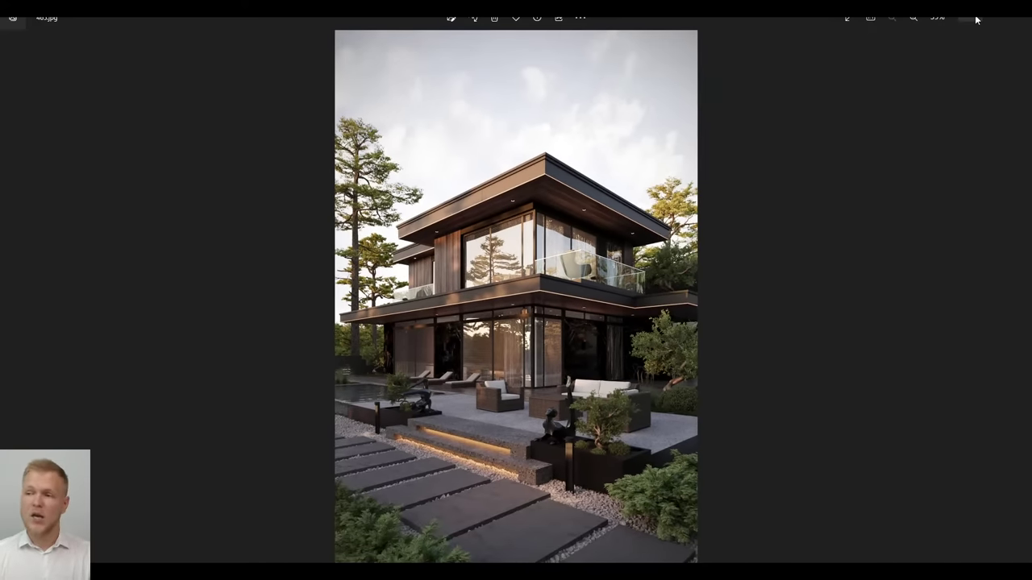
left_click(977, 18)
Examine the small twisted tree and the bush beside it in the asset scene
scroll(730, 383, "up", 10)
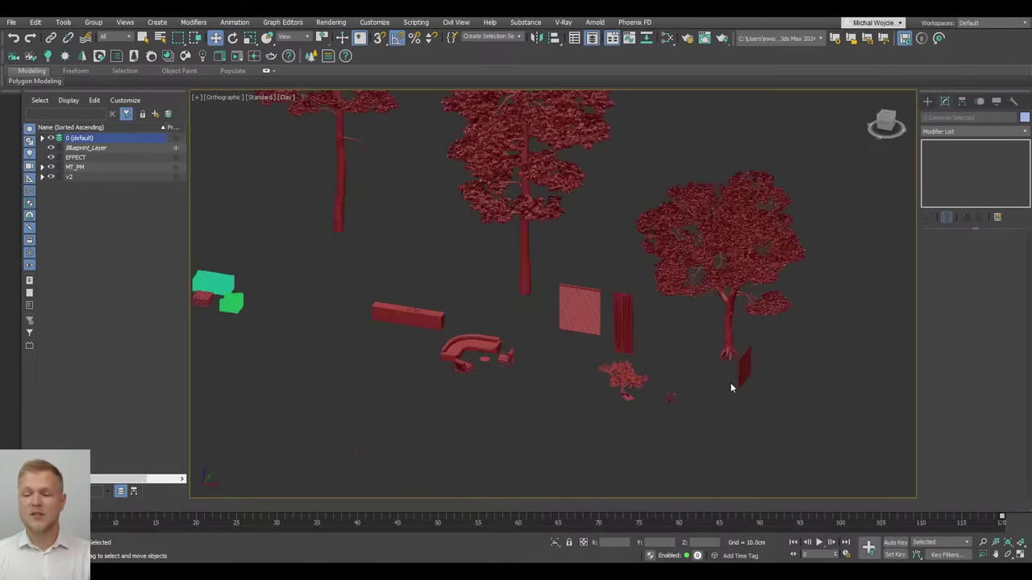
scroll(568, 303, "up", 3)
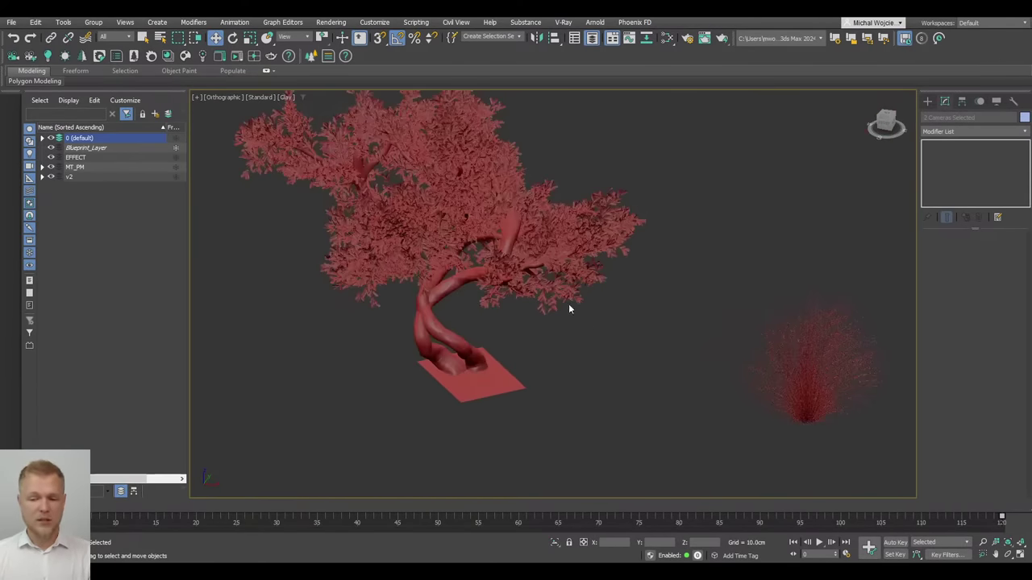
middle_click_drag(548, 312, 553, 374)
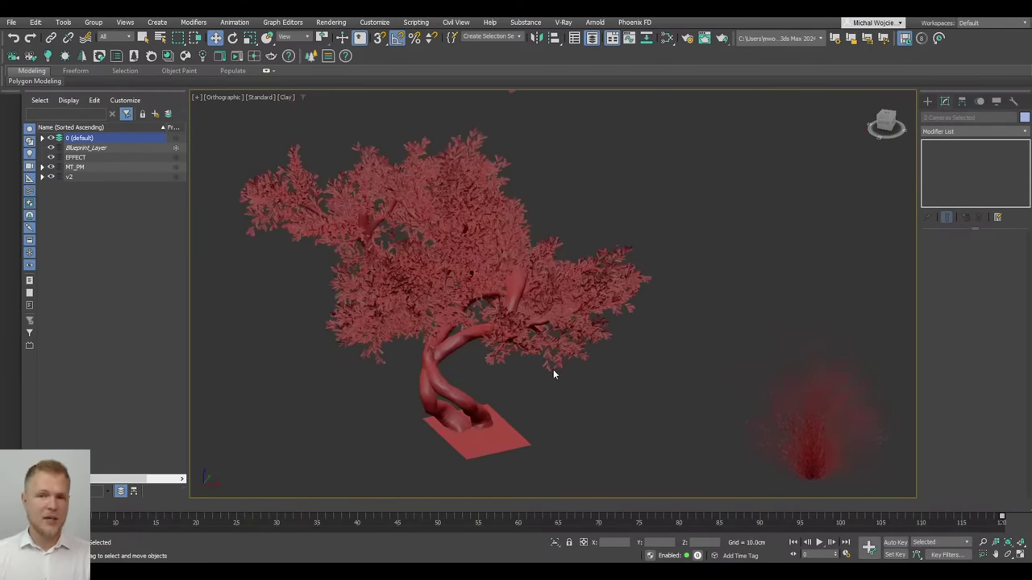
scroll(553, 370, "down", 3)
middle_click_drag(546, 299, 588, 468)
Examine the kitchen cabinets, curved sofa set and outdoor furniture proxies, ending on an overview of all assets
middle_click_drag(552, 124, 575, 271)
middle_click_drag(459, 226, 748, 296)
middle_click_drag(306, 280, 594, 461)
middle_click_drag(426, 392, 634, 172)
middle_click_drag(357, 397, 478, 271)
middle_click_drag(420, 371, 511, 366)
scroll(508, 368, "down", 2)
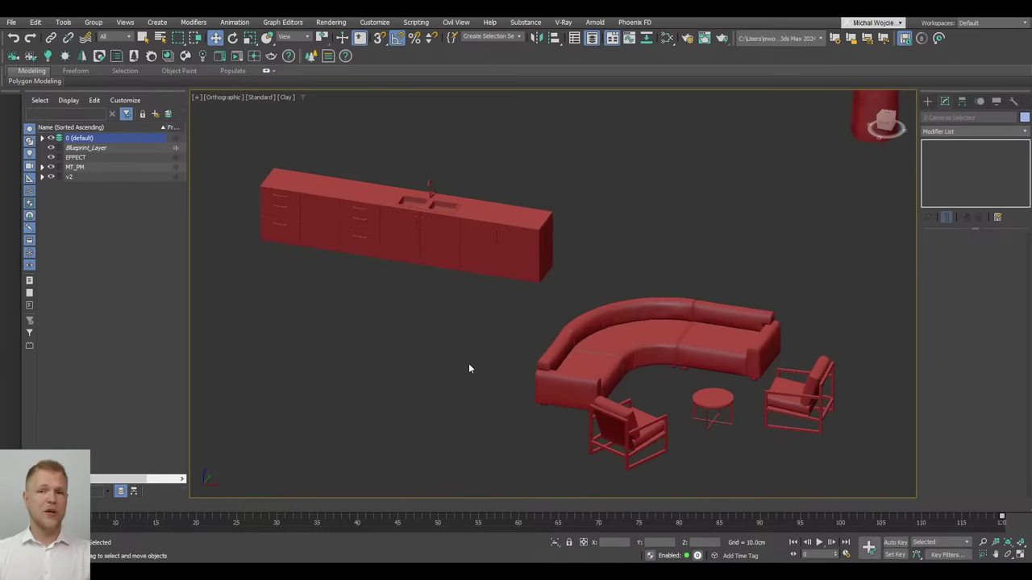
middle_click_drag(415, 299, 1031, 470)
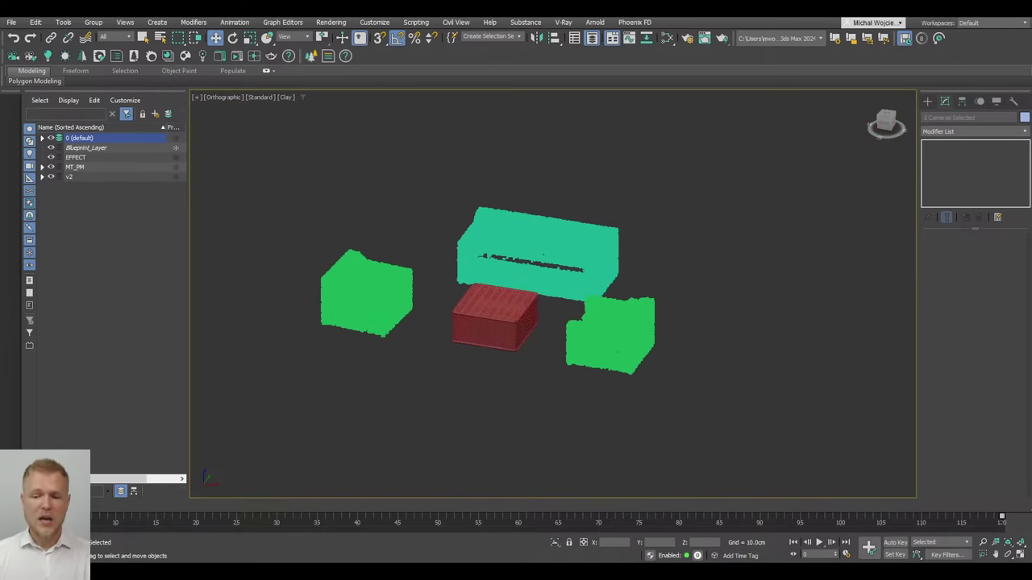
scroll(697, 294, "down", 6)
middle_click_drag(698, 293, 506, 364)
scroll(506, 364, "down", 2)
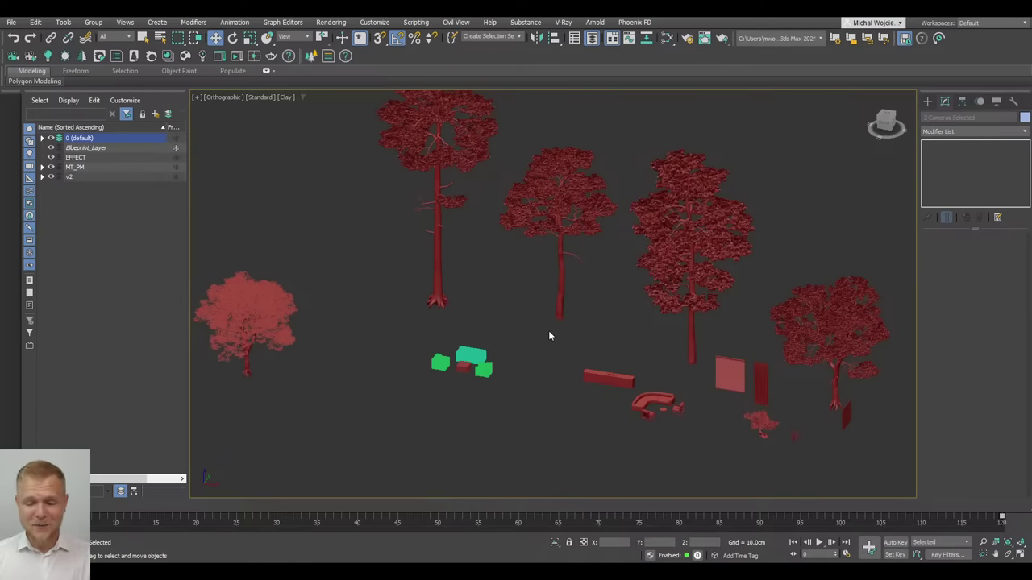
Switch to the 3ds Max scene containing the floor plan blueprint and run the Blueprit_Noob.ms script
mouse_move(535, 574)
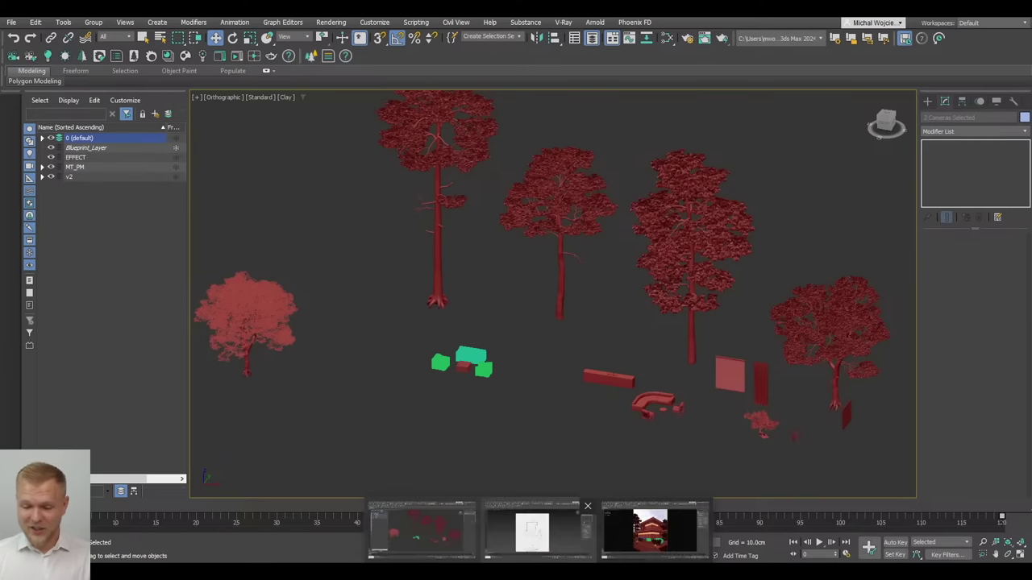
left_click(536, 532)
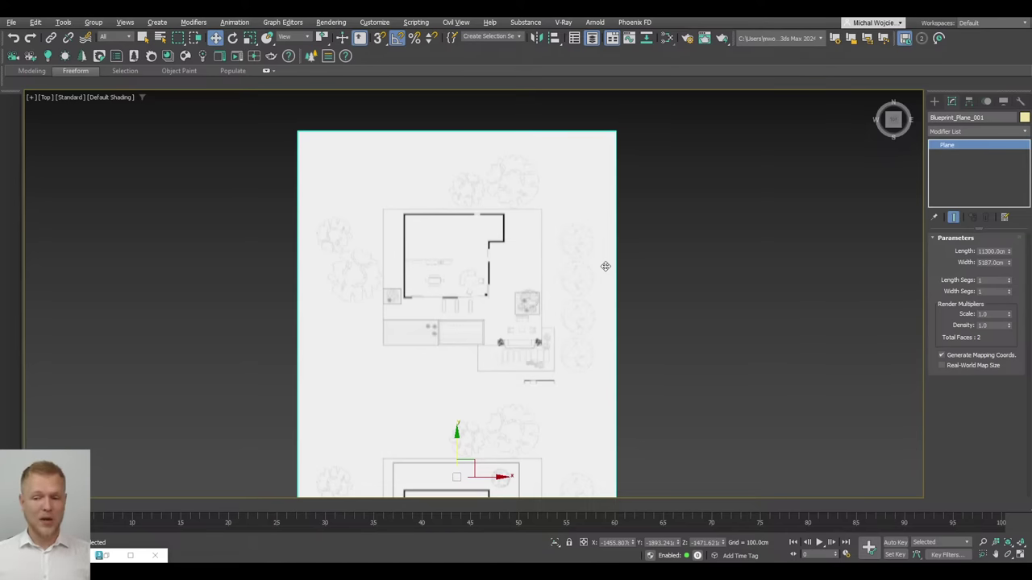
left_click(332, 22)
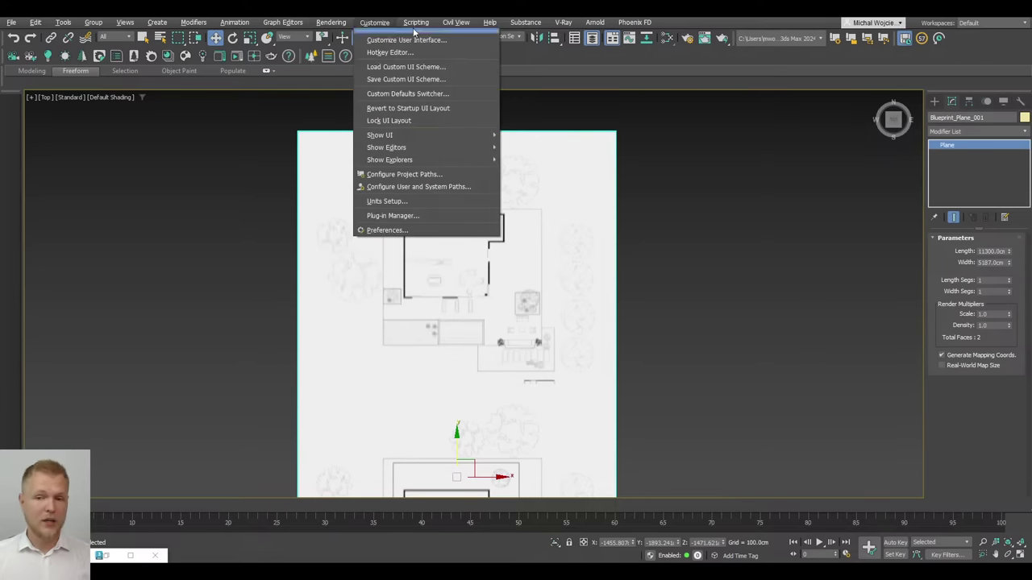
mouse_move(416, 21)
left_click(459, 158)
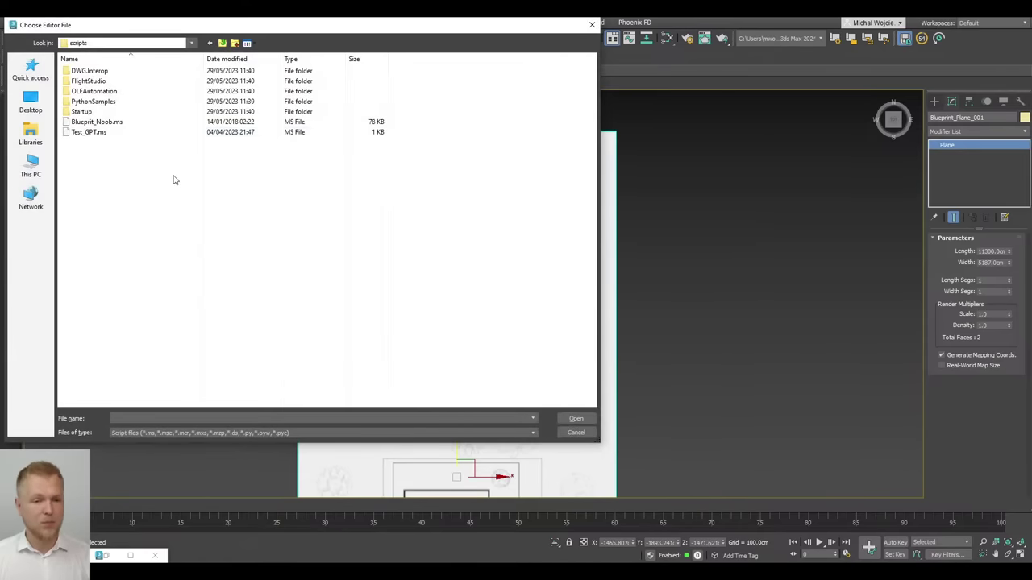
left_click(135, 123)
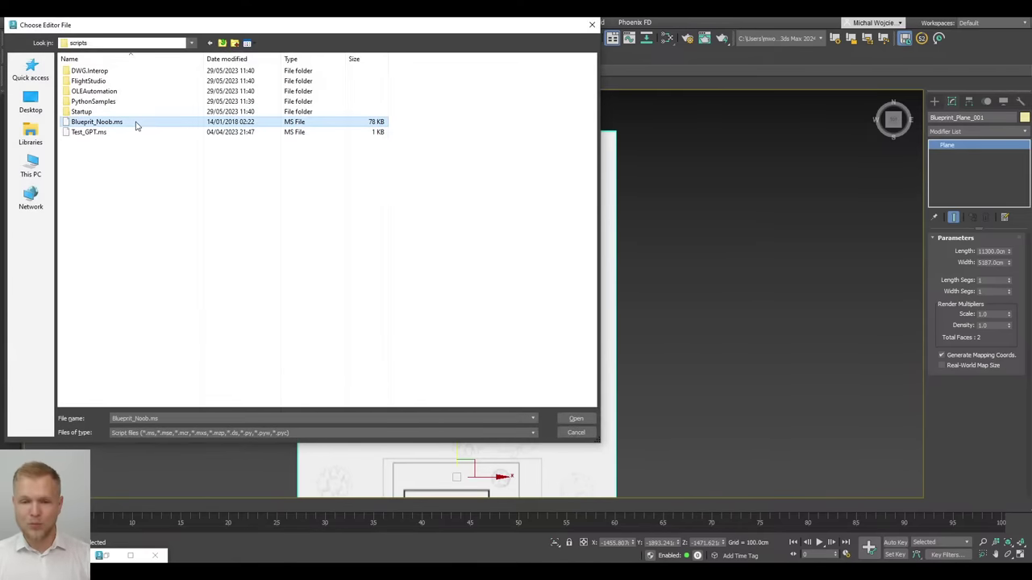
left_click(575, 418)
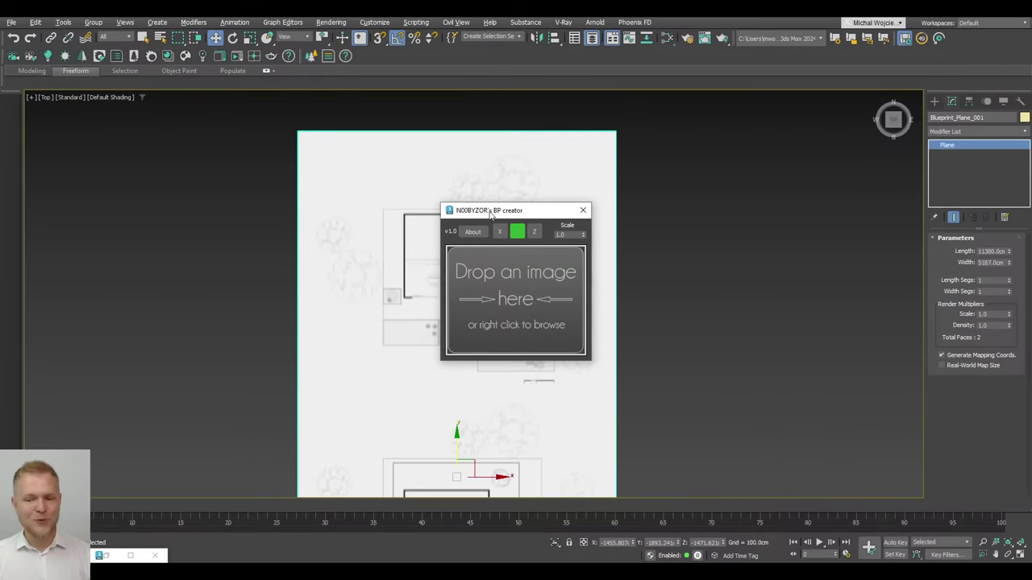
Set the blueprint creator to the Z axis and load Webinar_From 0 to hero Restaurant-1.jpg from the DWG folder
left_click_drag(491, 214, 474, 211)
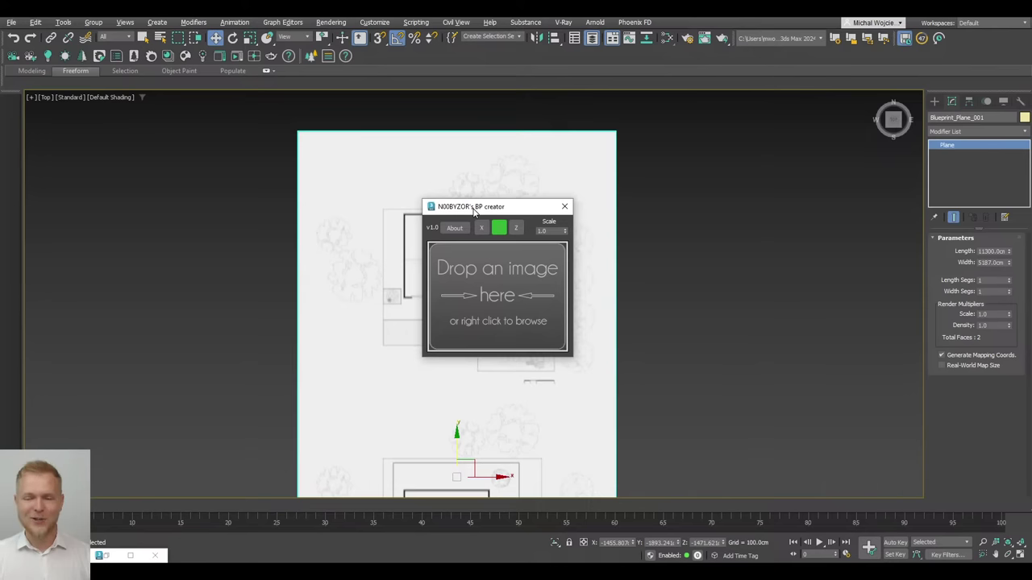
left_click(516, 228)
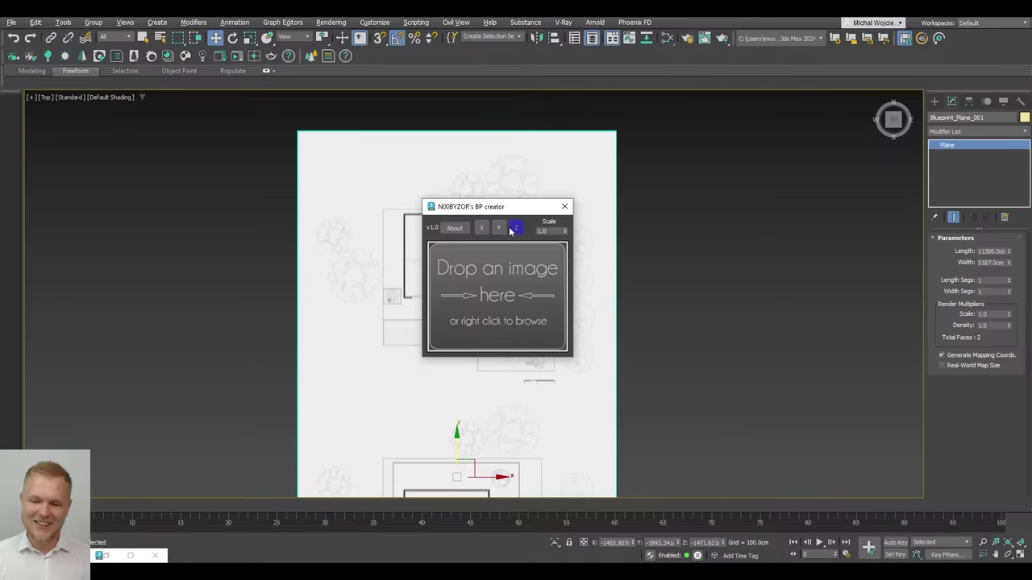
left_click_drag(506, 211, 488, 191)
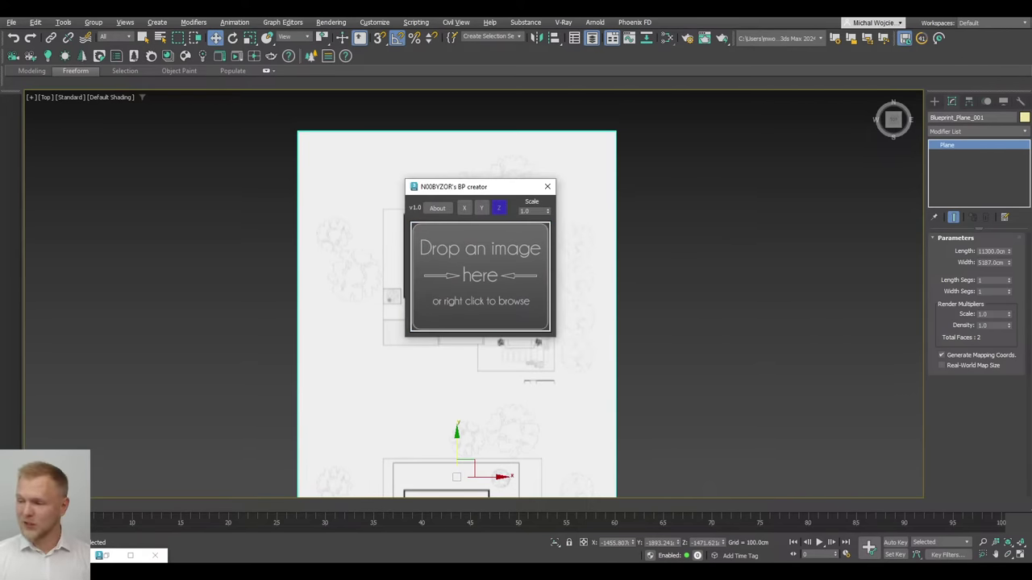
left_click_drag(1031, 343, 842, 90)
left_click_drag(814, 156, 491, 259)
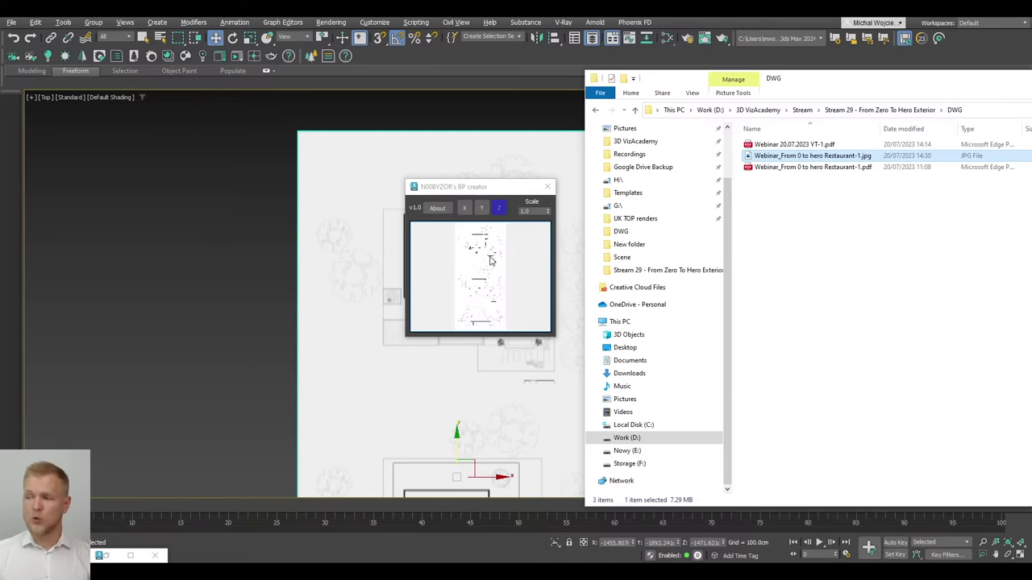
Compare the image's pixel dimensions with the plane's size, create a second blueprint plane from the image, and close the blueprint creator
left_click_drag(841, 77, 428, 53)
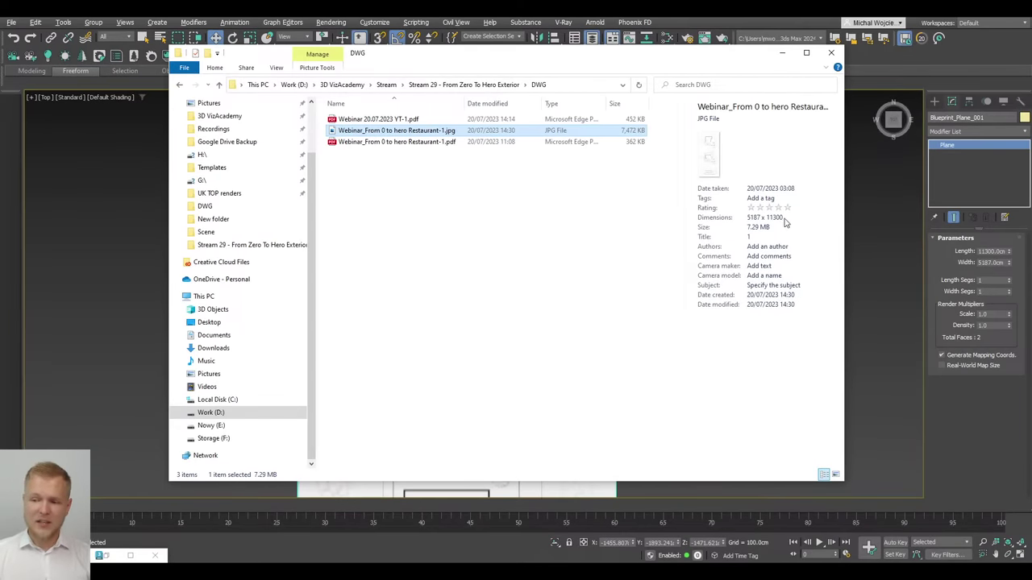
left_click(991, 251)
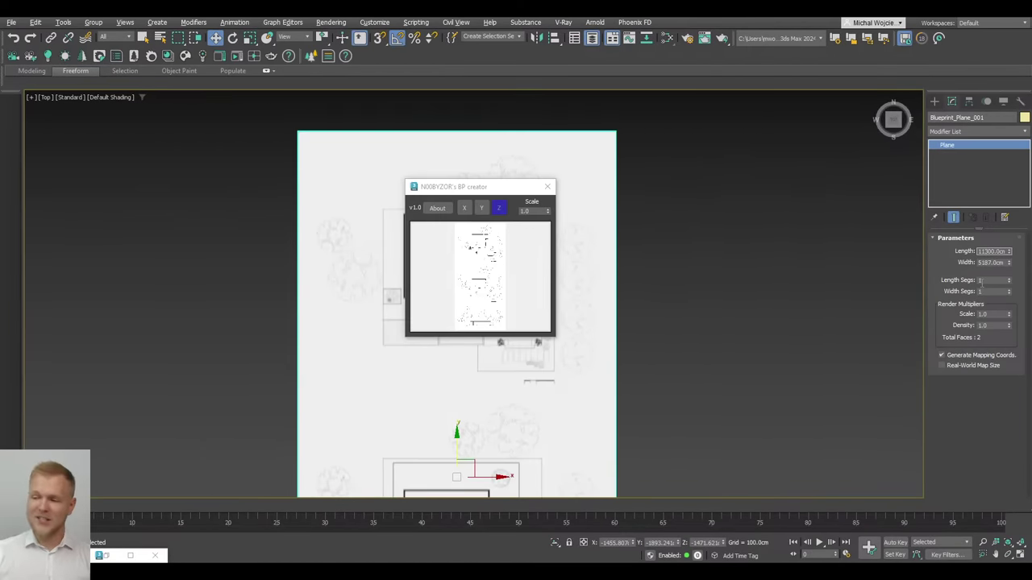
left_click(526, 227)
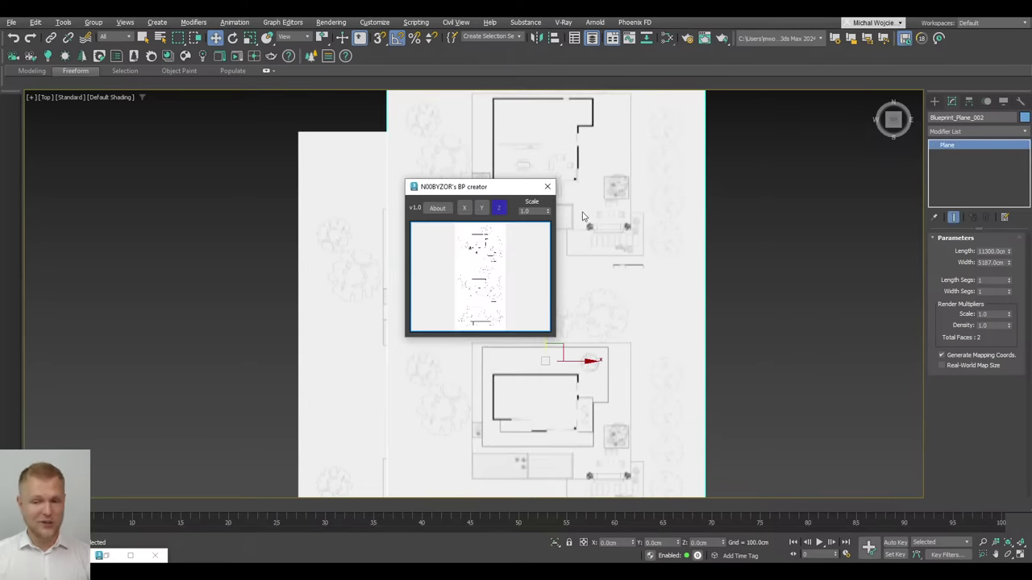
left_click(547, 186)
Try to create a box over the 0 to 1 segment of the plan's scale bar
scroll(645, 300, "down", 2)
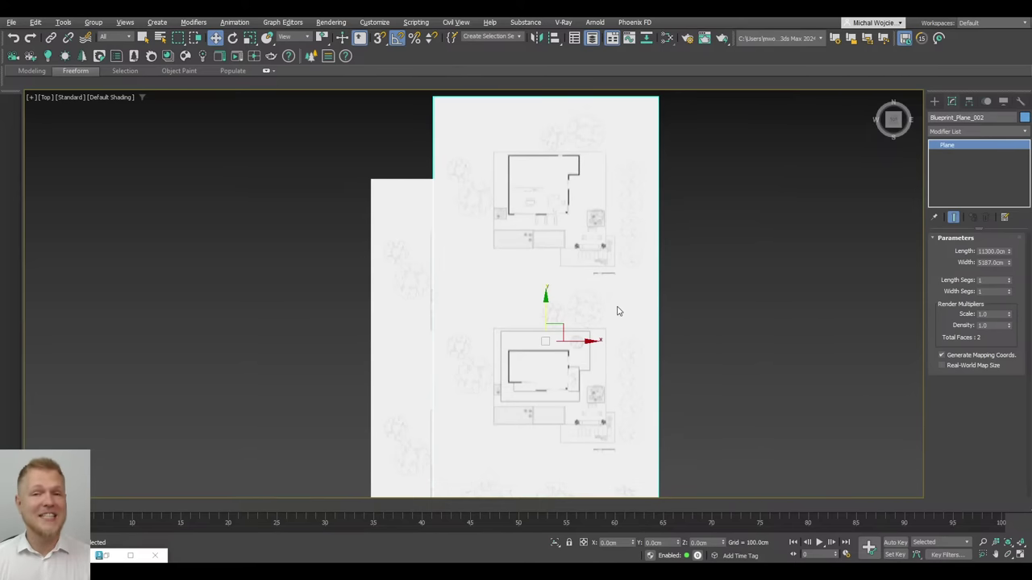
scroll(618, 311, "up", 10)
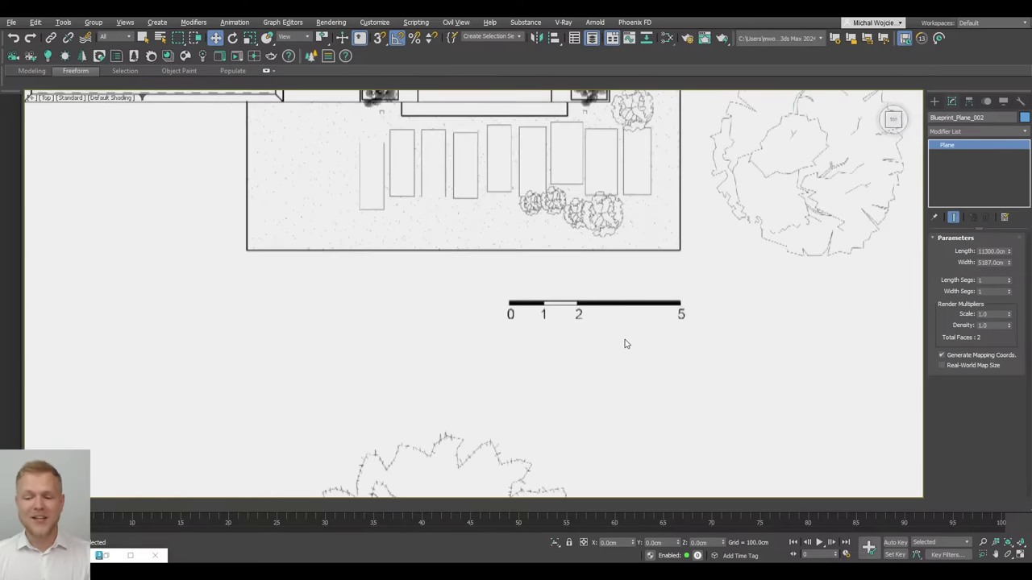
scroll(526, 315, "up", 3)
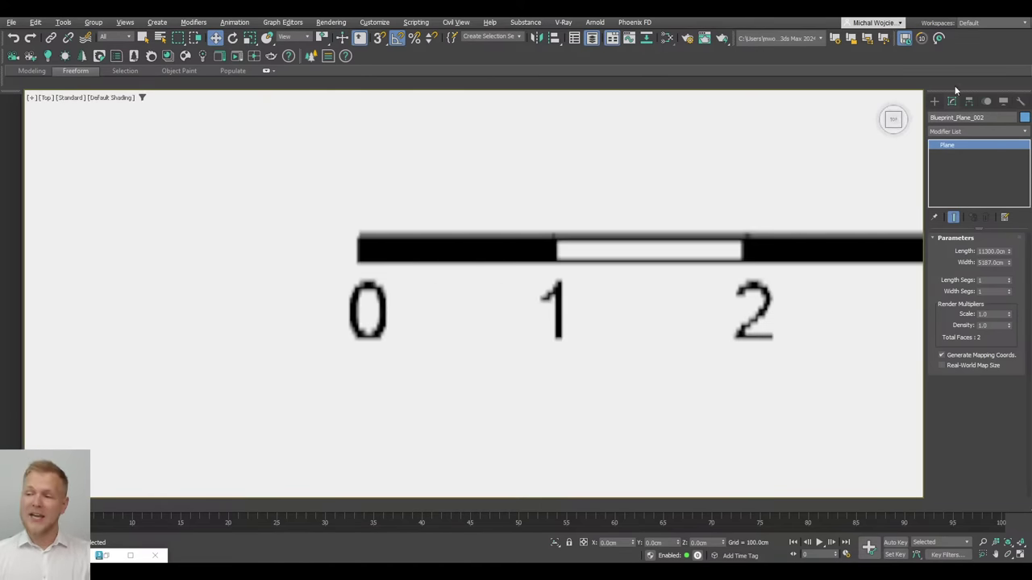
left_click(934, 101)
left_click(952, 172)
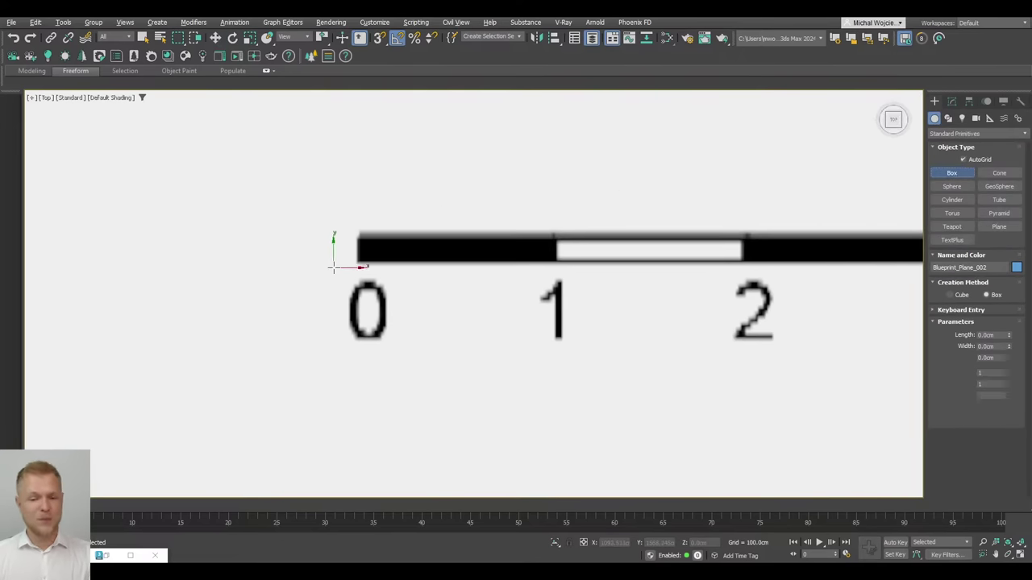
left_click(553, 233)
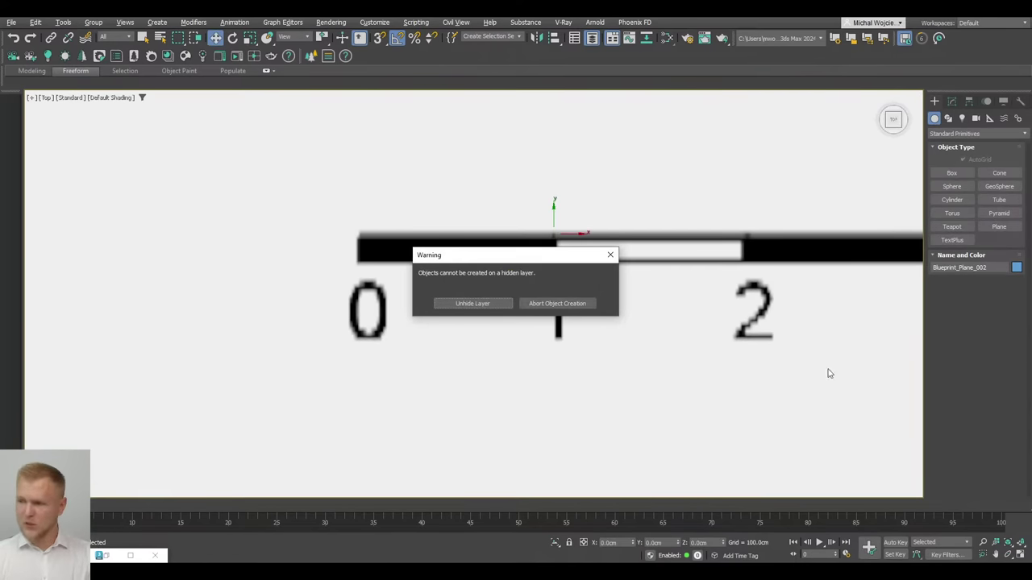
left_click(609, 255)
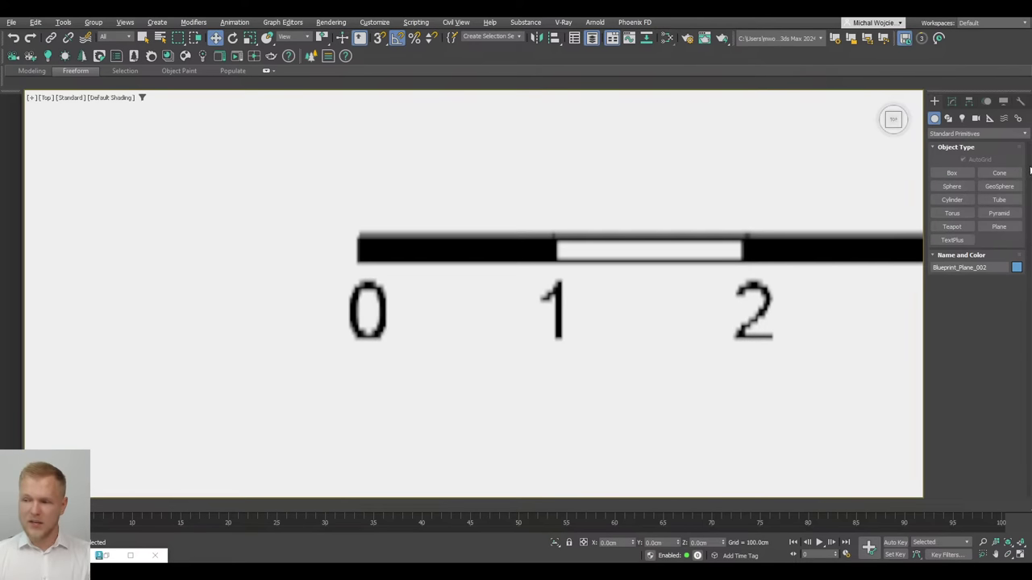
Check the blueprint's scale by tracing a box over the 0 to 1 segment of the scale bar, and delete the box
left_click(952, 173)
left_click_drag(554, 234, 358, 262)
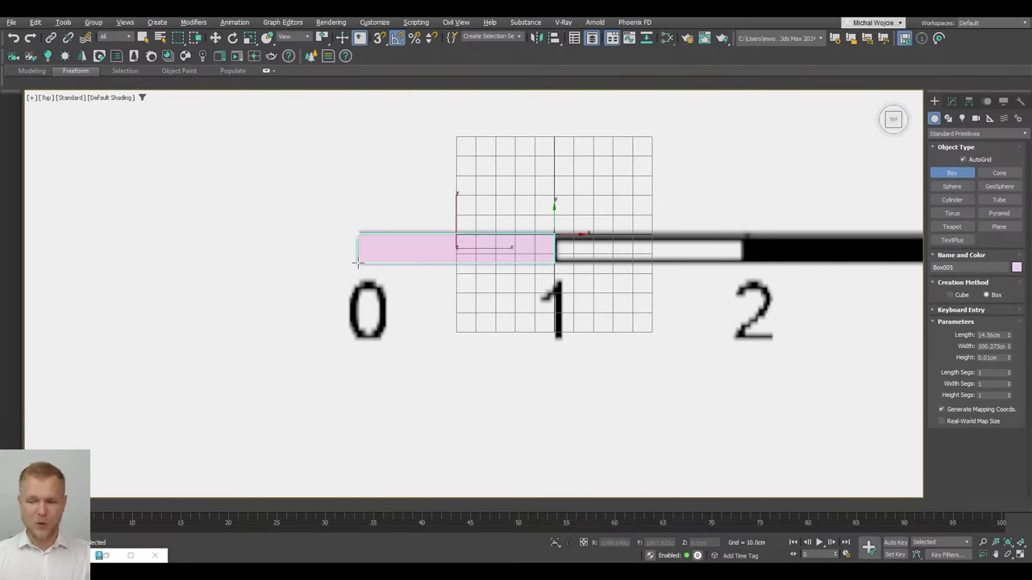
left_click(394, 206)
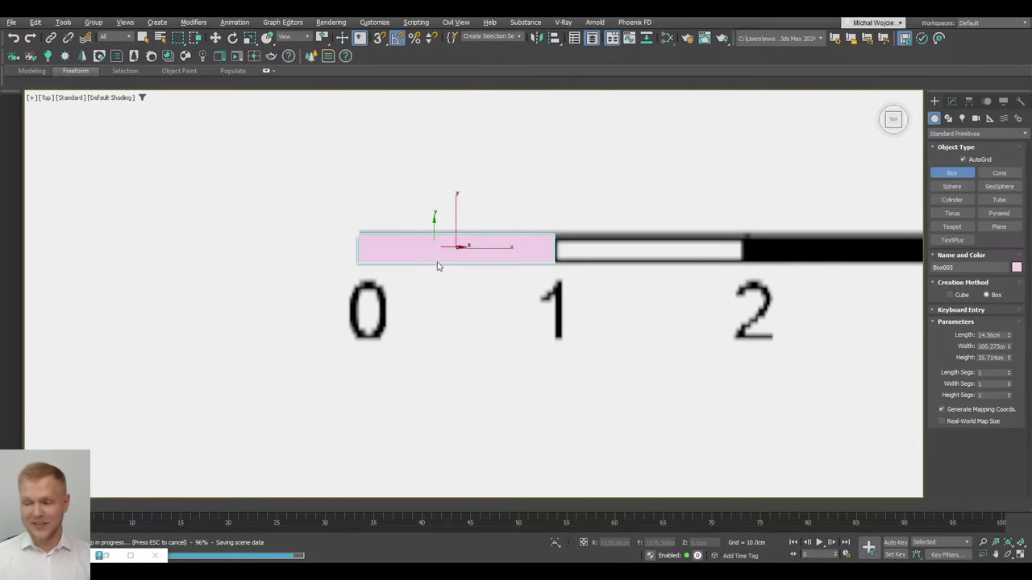
scroll(437, 266, "down", 2)
key("w")
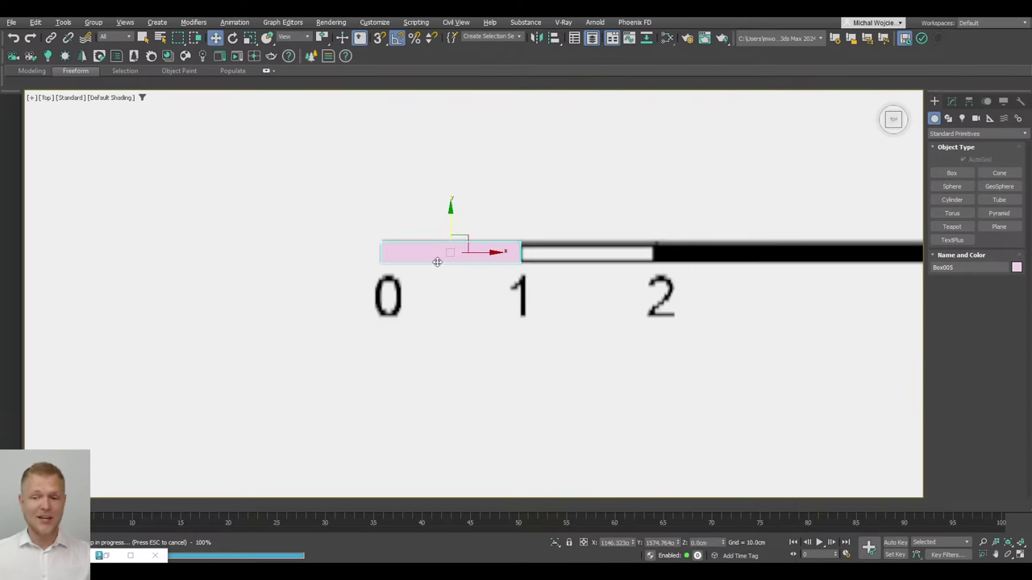
key("Delete")
Delete the duplicate blueprint plane that overlaps the original one
scroll(438, 263, "down", 5)
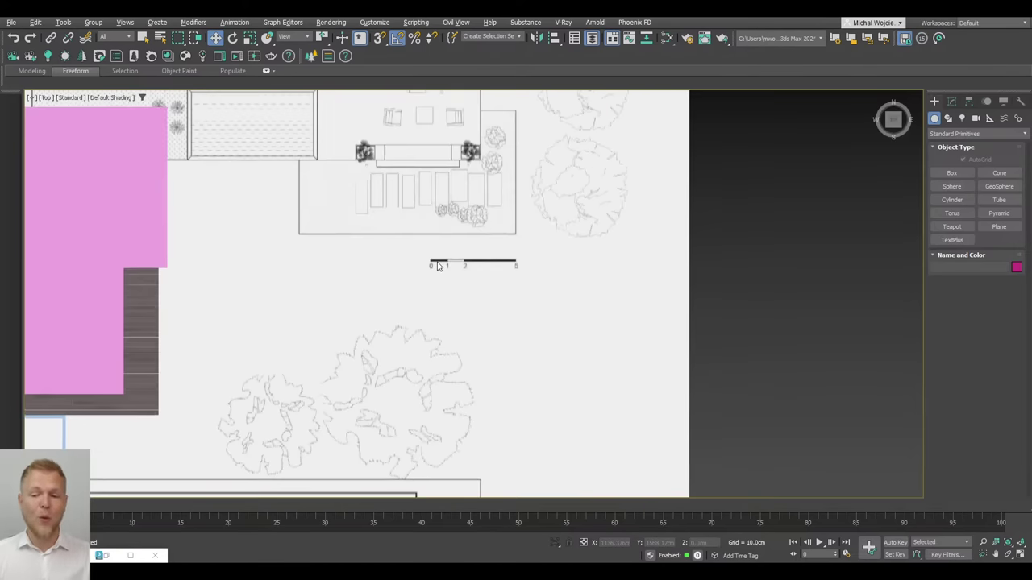
middle_click_drag(532, 229, 577, 308)
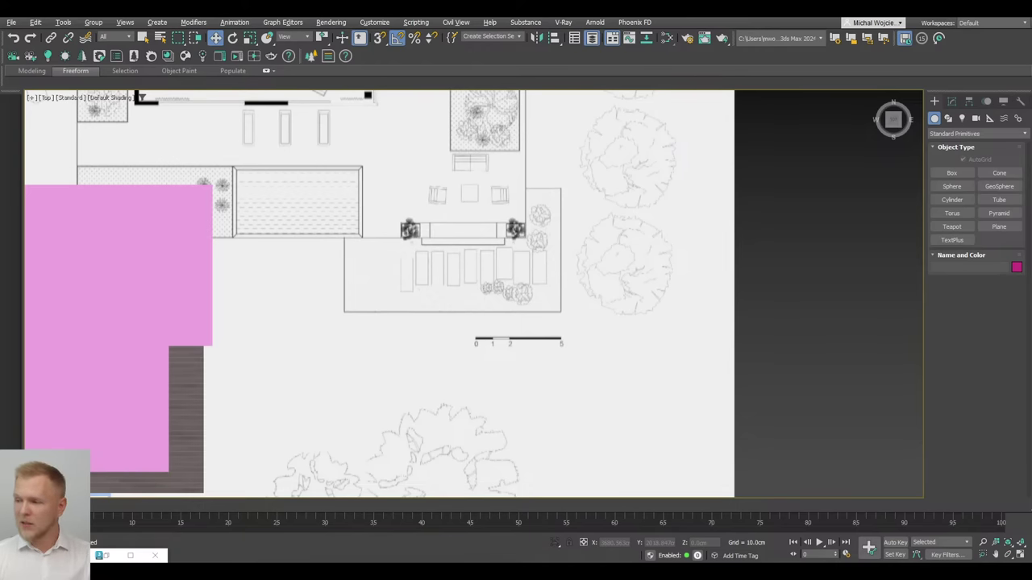
left_click(652, 276)
key("Delete")
scroll(652, 277, "up", 2)
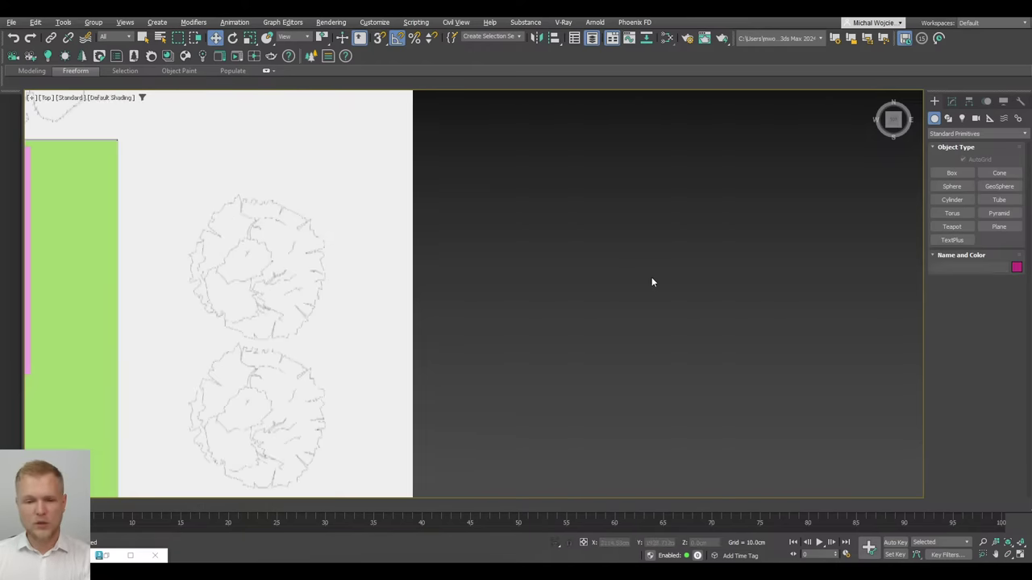
Display the scene in wireframe and delete all existing house geometry above the blueprint, keeping the plane and the camera
scroll(652, 276, "down", 2)
middle_click_drag(521, 270, 659, 271)
scroll(658, 271, "down", 2)
middle_click_drag(424, 314, 504, 240)
key("F3")
scroll(493, 255, "down", 2)
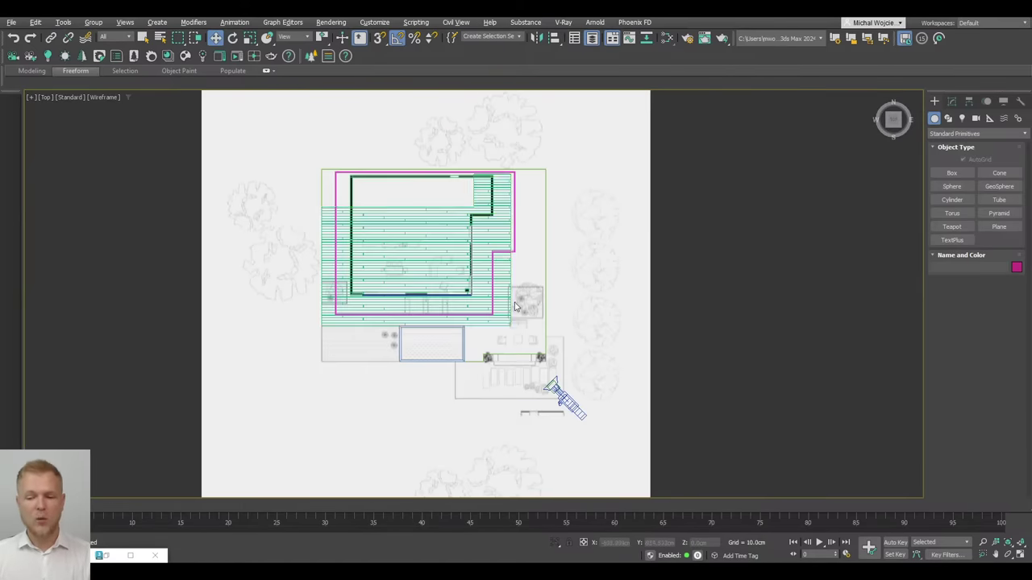
middle_click_drag(508, 294, 502, 349, "alt")
left_click(250, 357)
left_click_drag(231, 366, 551, 234)
key("Delete")
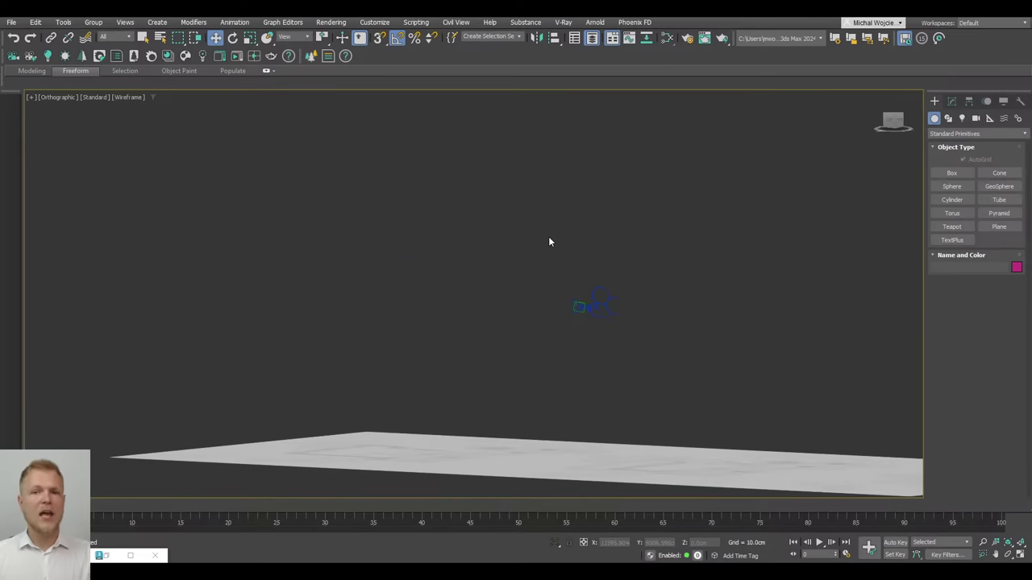
Return to the Top view of the blueprint and frame the middle floor plan
key("t")
key("z")
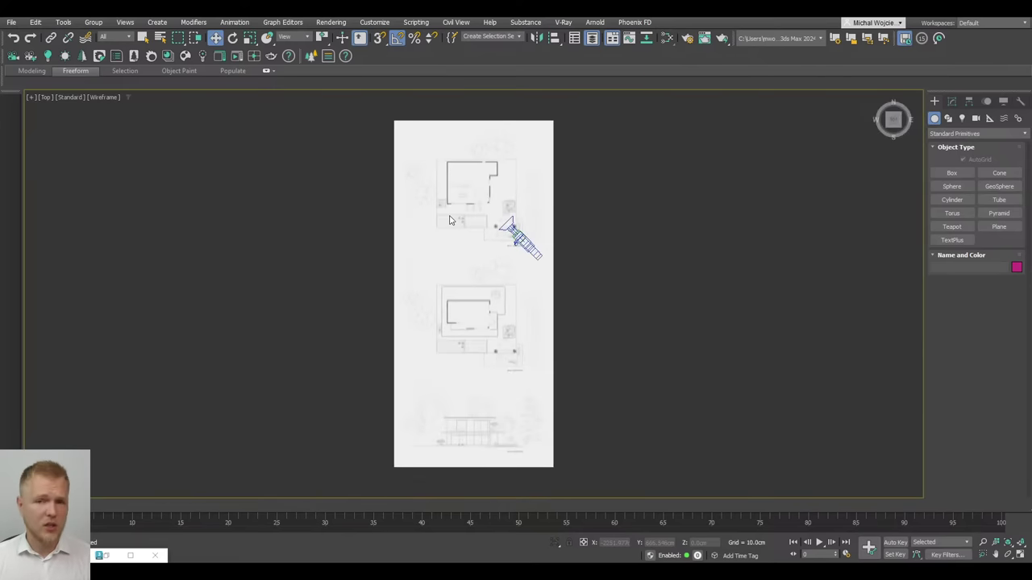
scroll(471, 240, "up", 3)
middle_click_drag(475, 350, 481, 161)
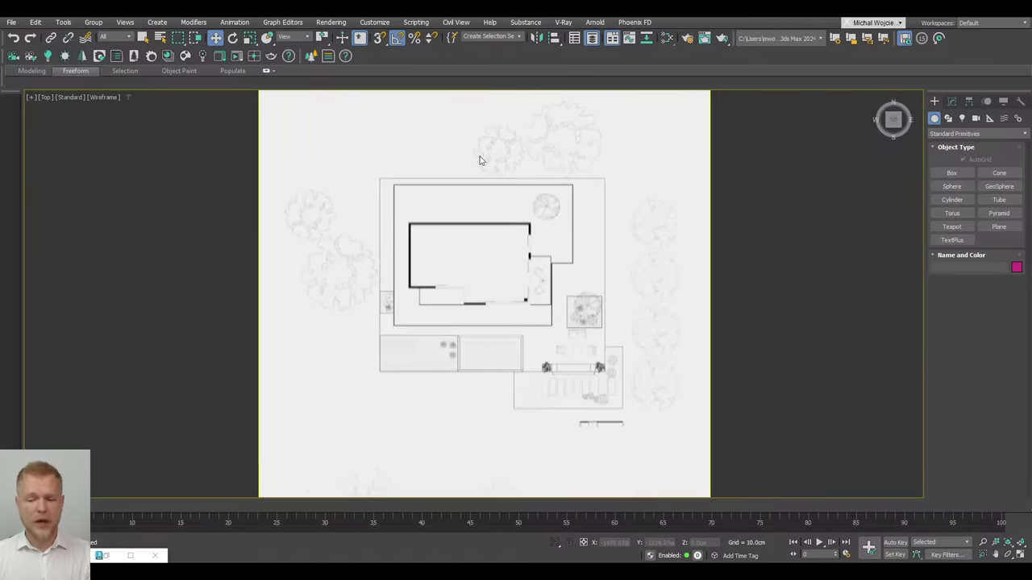
Set the maximum viewport resolution of baked procedural maps, texture maps and viewport background to 1024 pixels and apply it
scroll(483, 334, "up", 2)
middle_click_drag(507, 324, 483, 264)
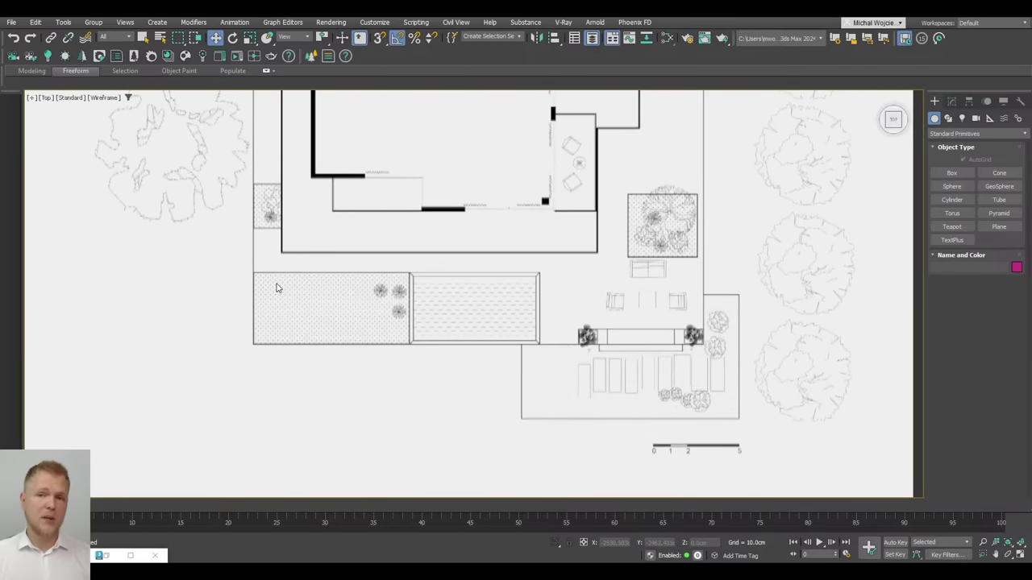
left_click(30, 97)
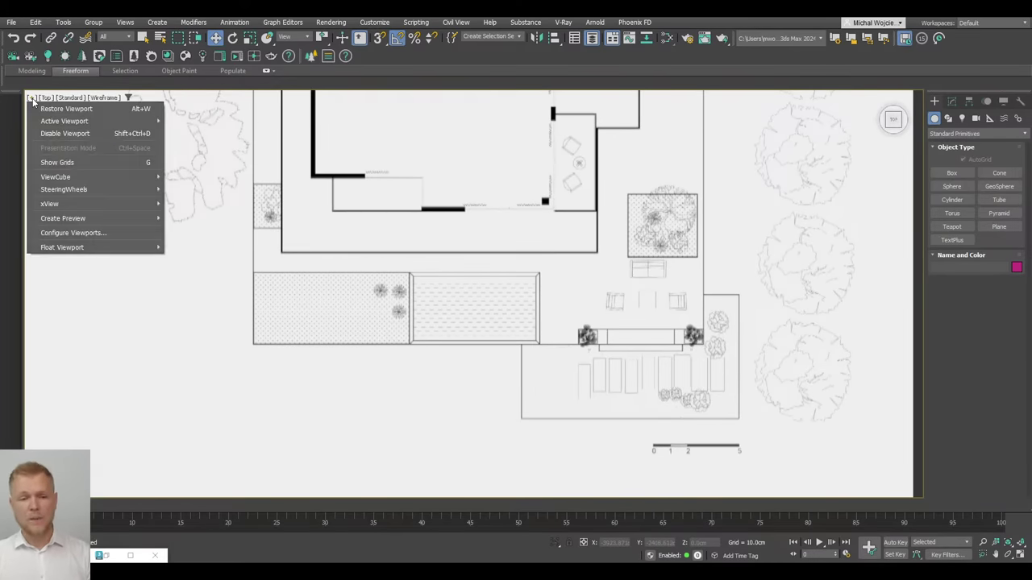
left_click(92, 232)
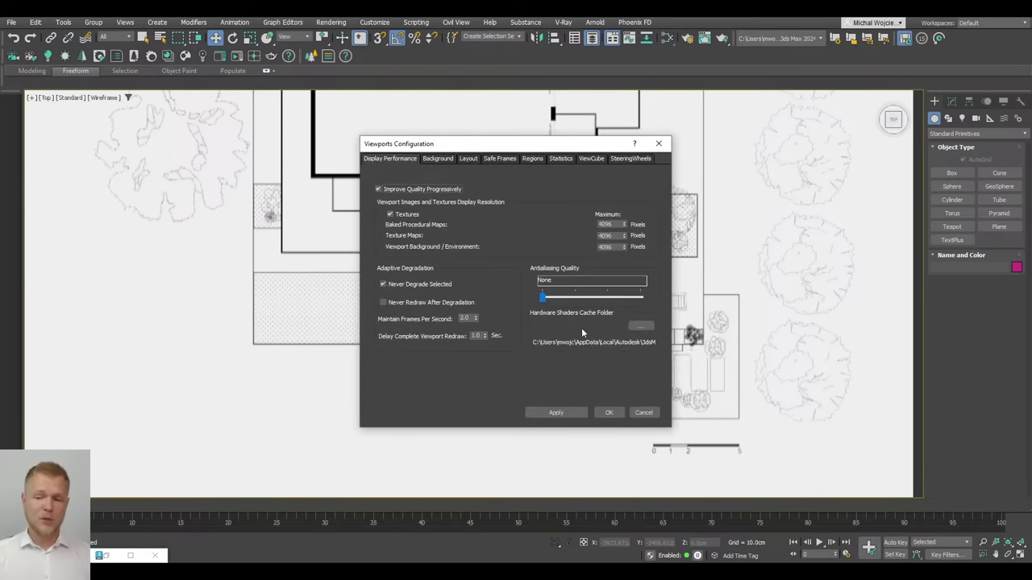
double_click(611, 224)
left_click_drag(613, 224, 578, 224)
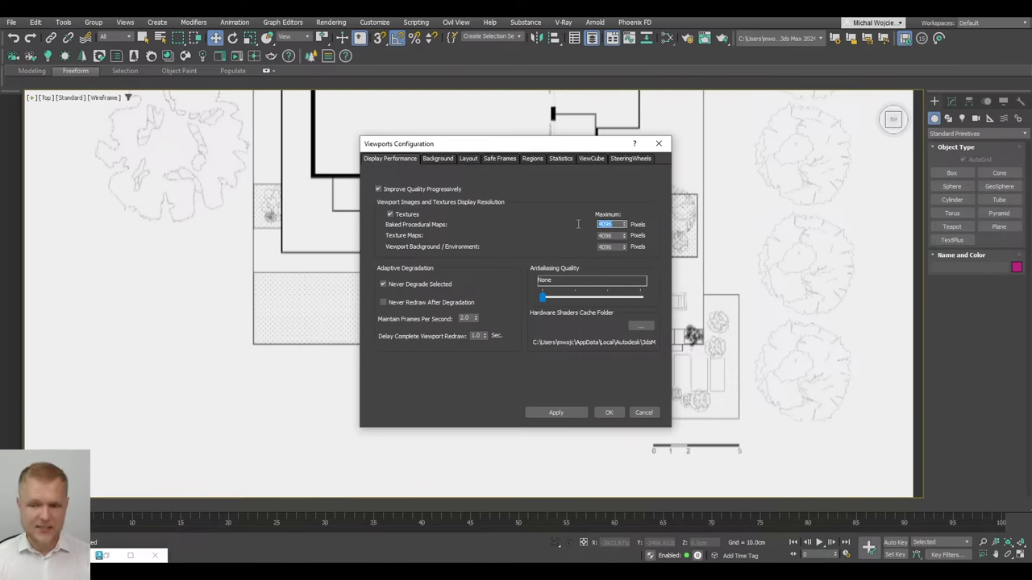
type("1024")
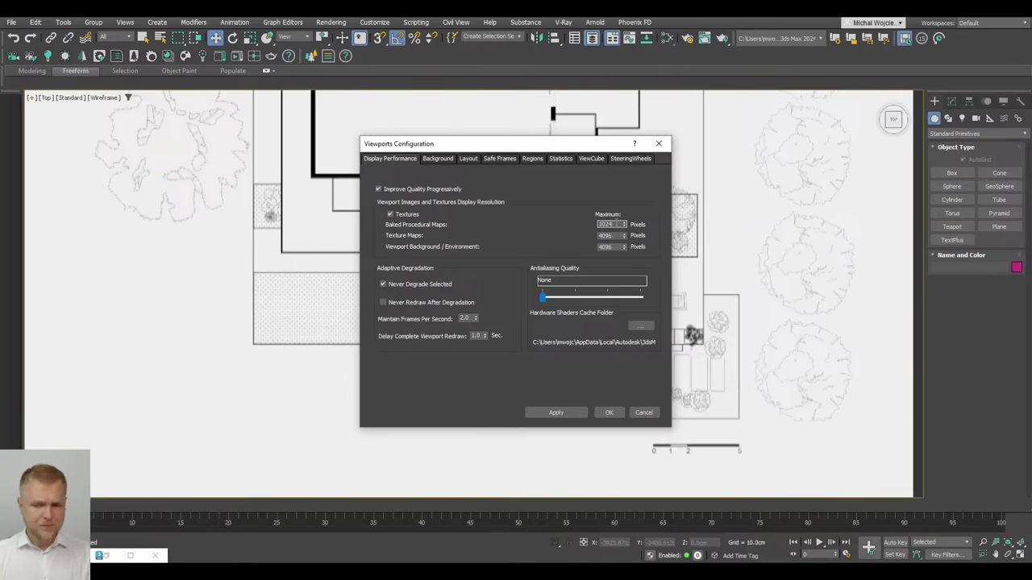
double_click(614, 224)
left_click(615, 235)
type("1024")
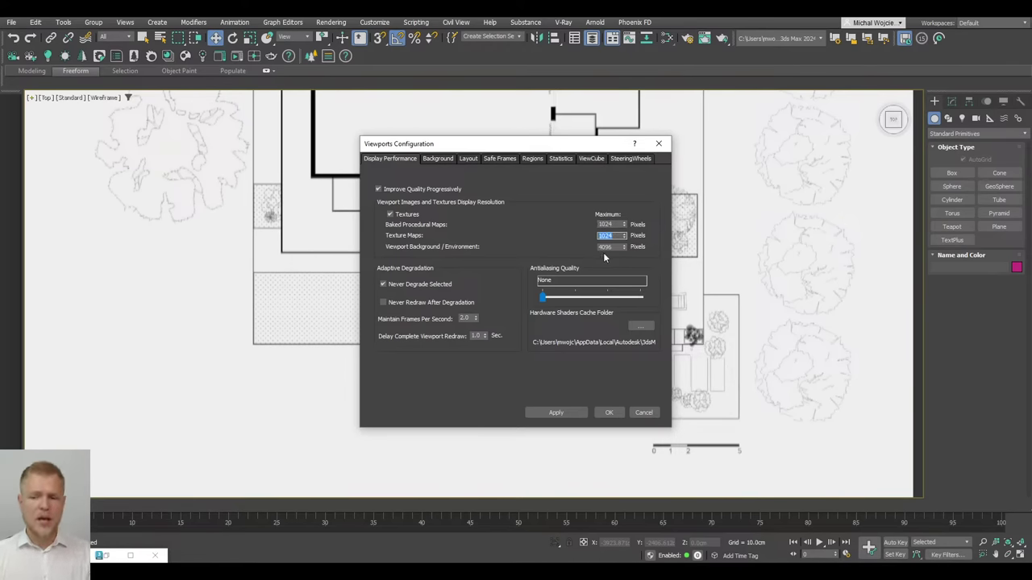
type("1024")
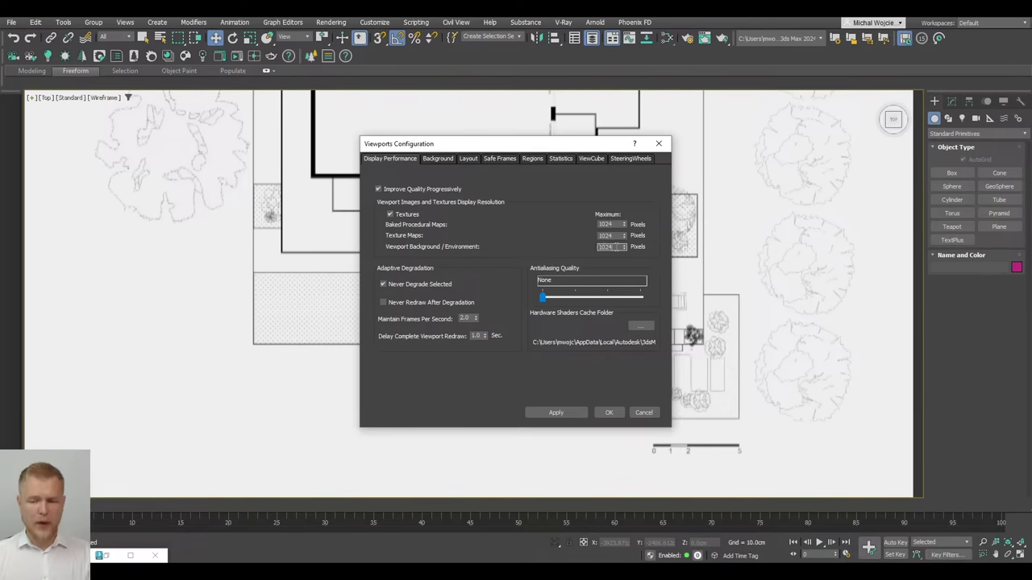
key("Return")
left_click(556, 412)
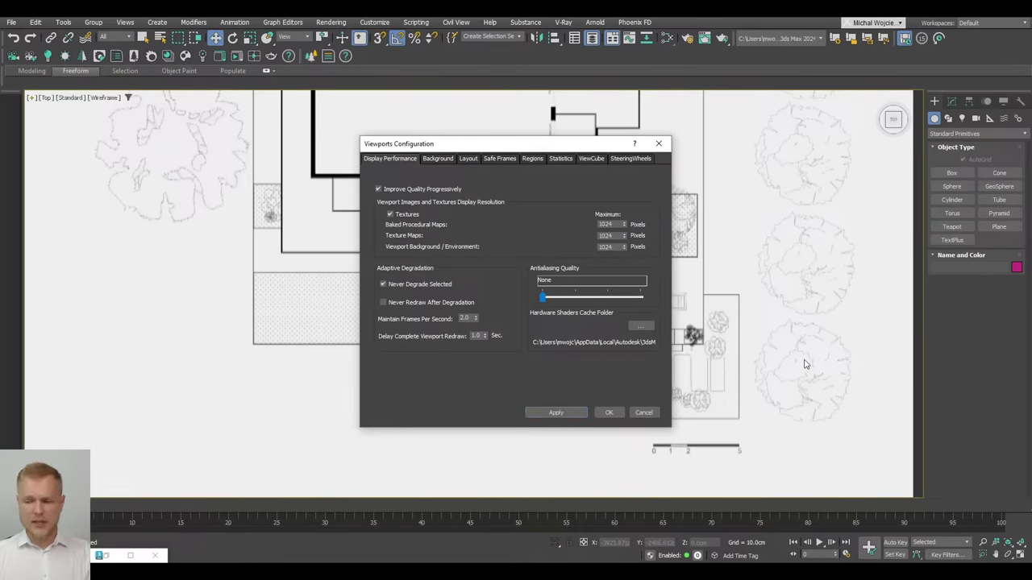
left_click(565, 413)
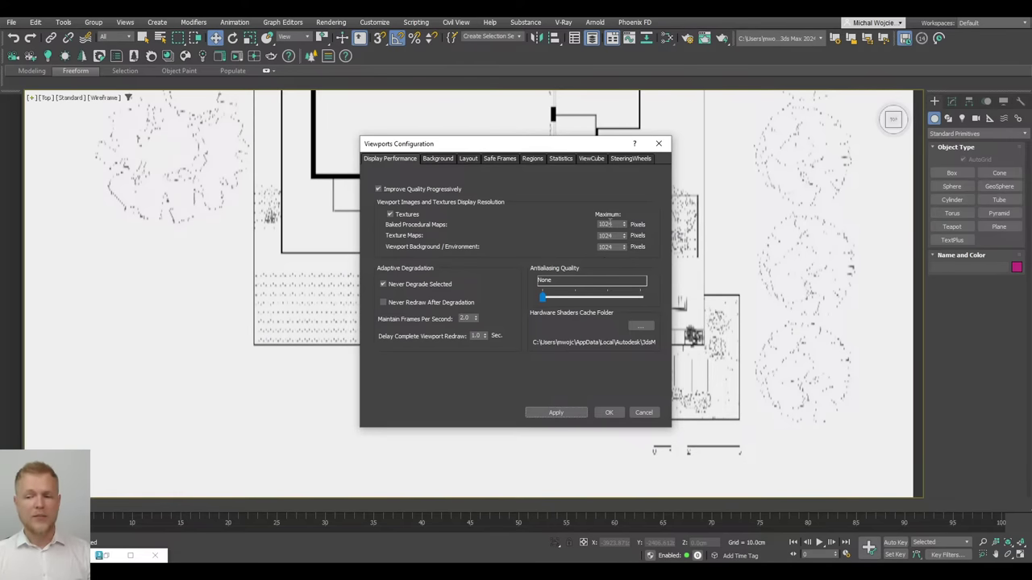
Set the maximum resolution of baked procedural maps and viewport background/environment to 4096 pixels and apply the change
double_click(606, 224)
type("4096")
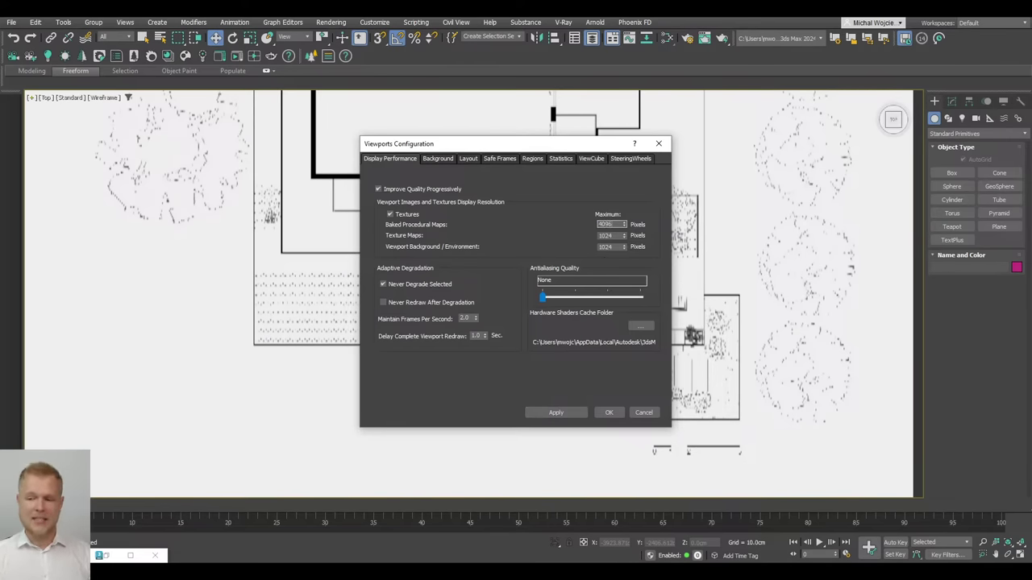
key("Return")
key("ctrl+c")
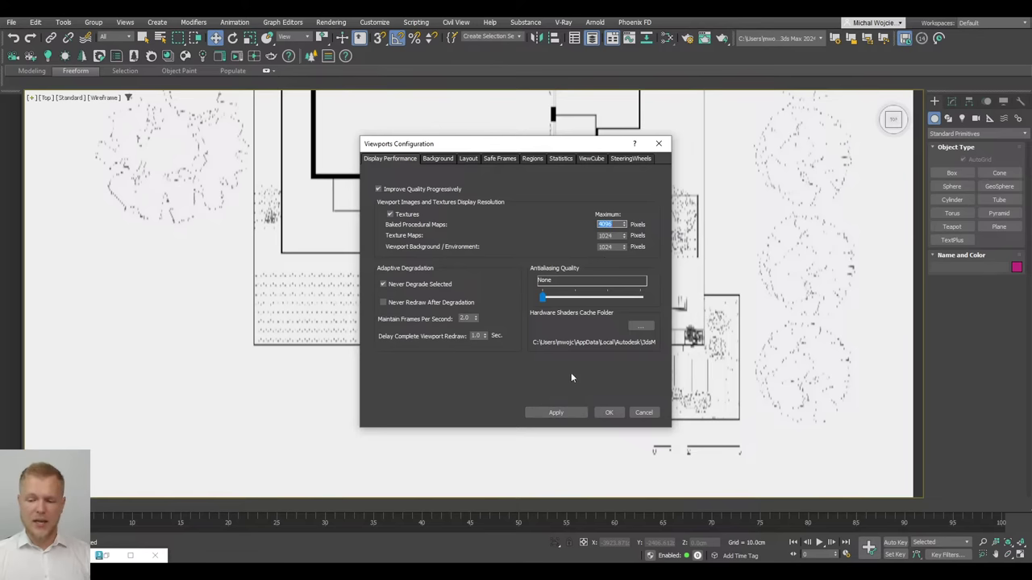
left_click(550, 414)
double_click(612, 224)
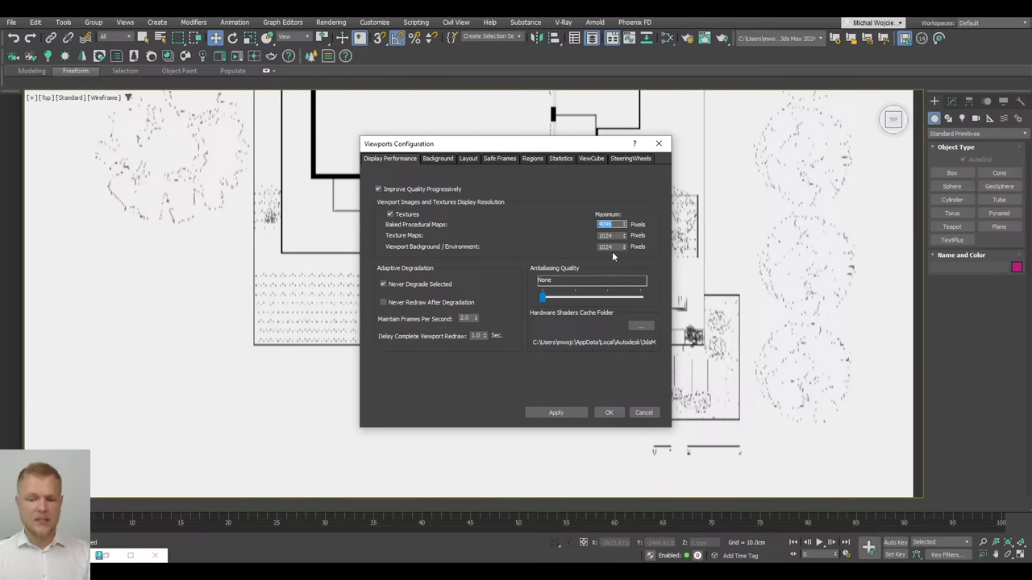
double_click(612, 247)
key("ctrl+v")
key("Return")
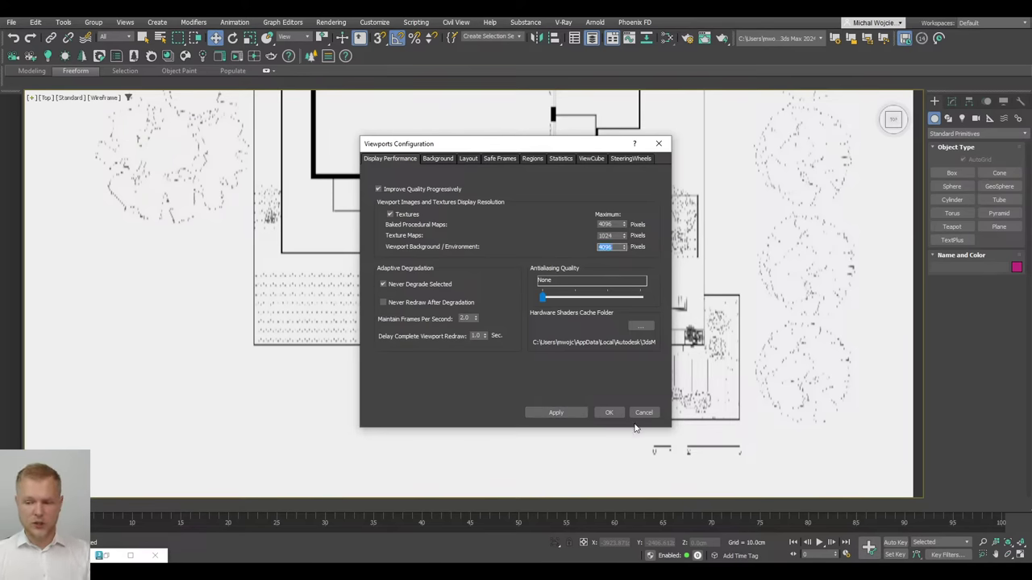
left_click(568, 415)
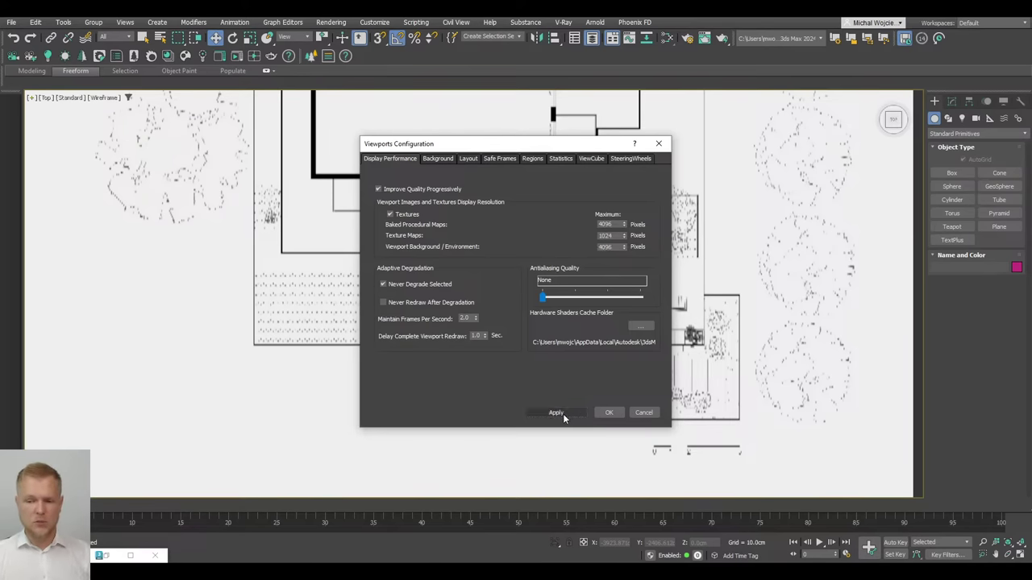
Set the maximum texture map resolution to 4096 pixels, apply it and close the viewport configuration
double_click(605, 236)
left_click(605, 238)
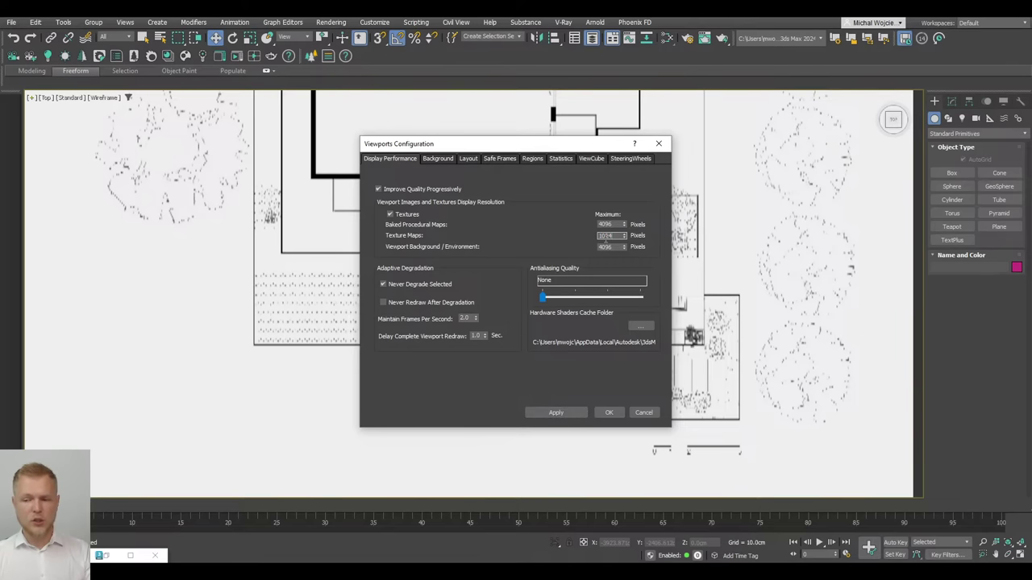
double_click(609, 247)
key("ctrl+c")
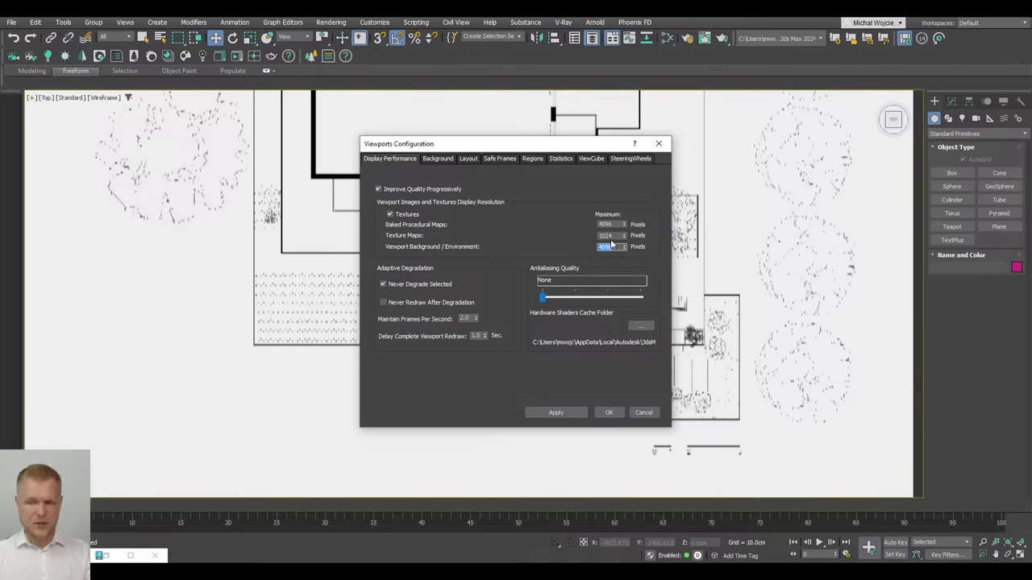
double_click(610, 236)
key("ctrl+v")
left_click(568, 412)
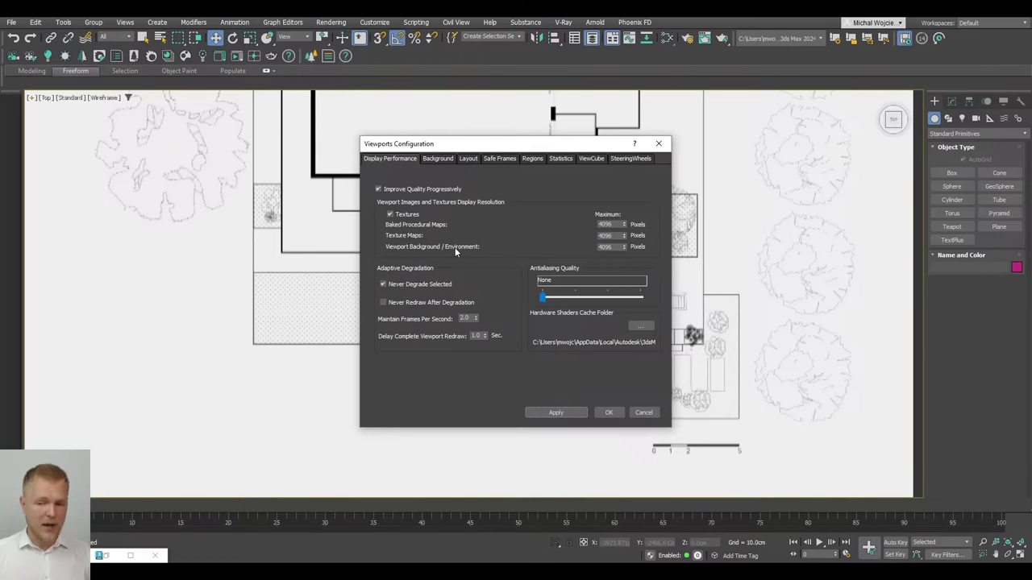
left_click(607, 414)
Examine the floor plan with the dining table and sofa, including the wall corner beside its living area
scroll(621, 369, "up", 3)
middle_click_drag(621, 369, 515, 421)
middle_click_drag(493, 263, 512, 370)
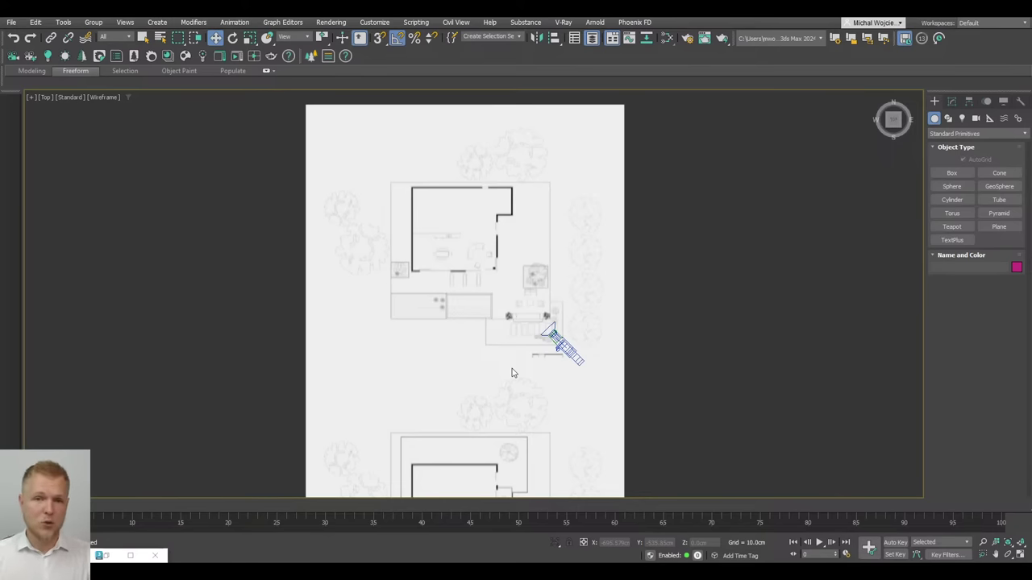
scroll(491, 235, "up", 3)
scroll(501, 257, "down", 3)
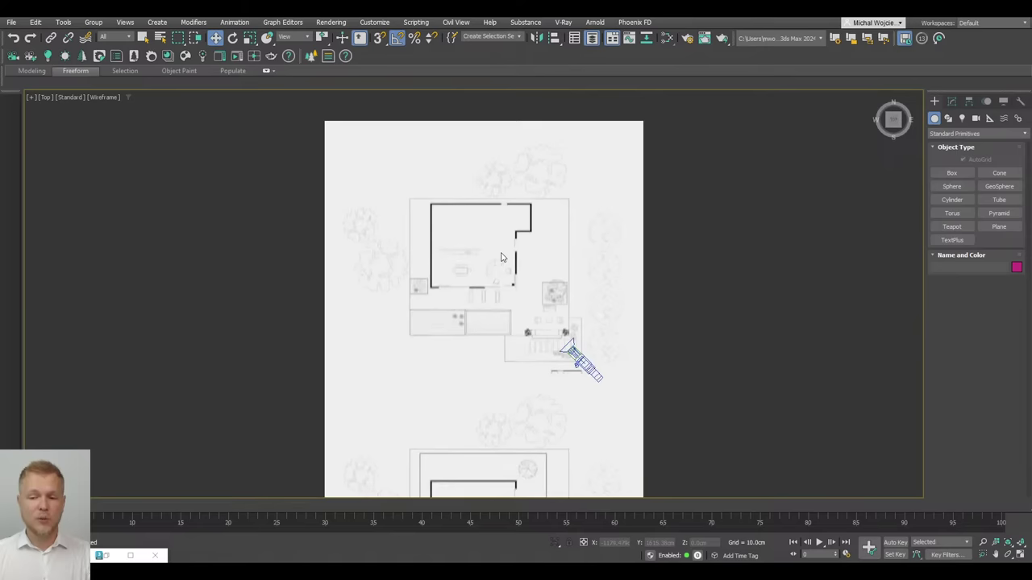
scroll(501, 257, "up", 2)
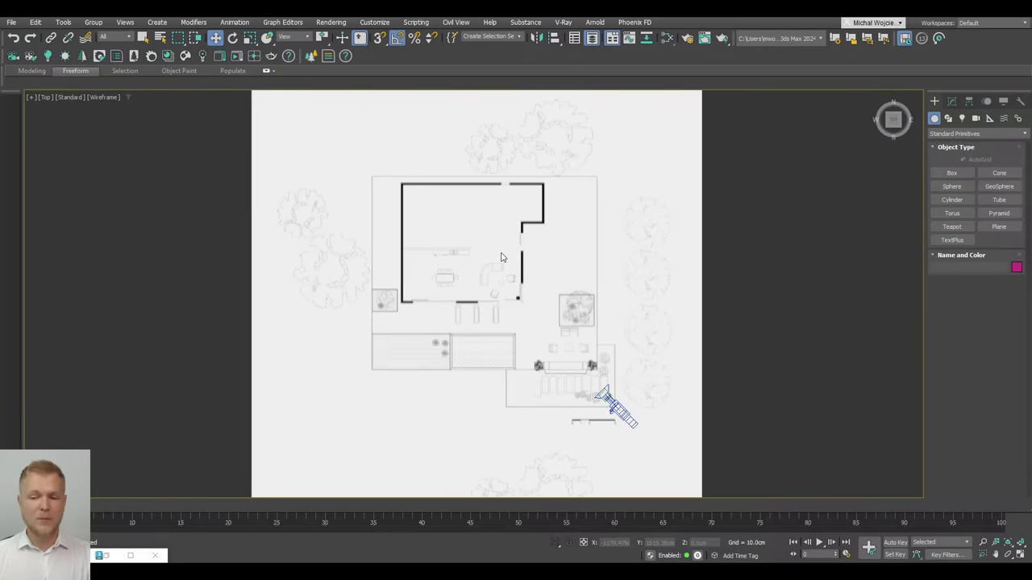
scroll(501, 257, "up", 3)
scroll(497, 235, "down", 2)
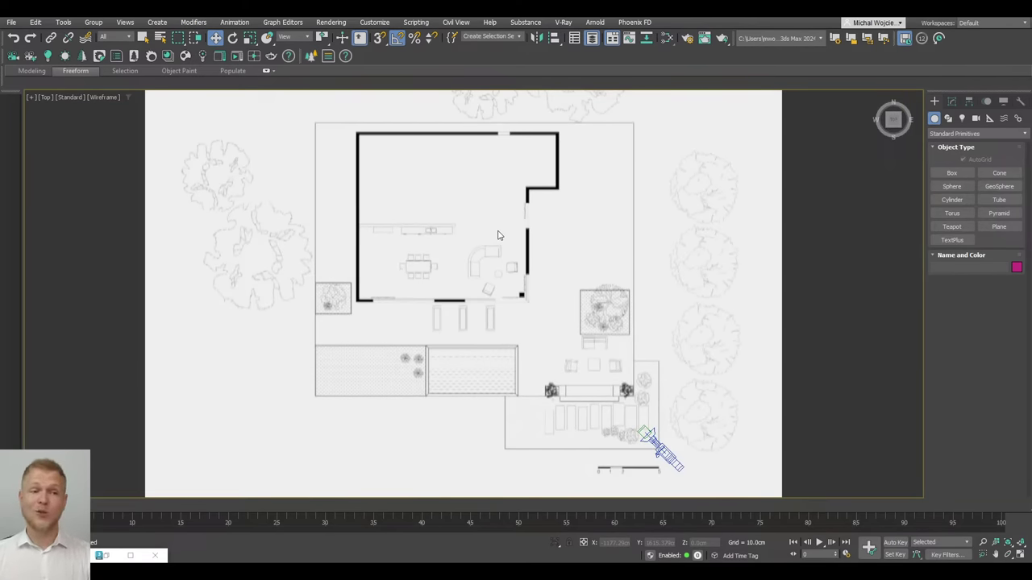
scroll(534, 307, "up", 6)
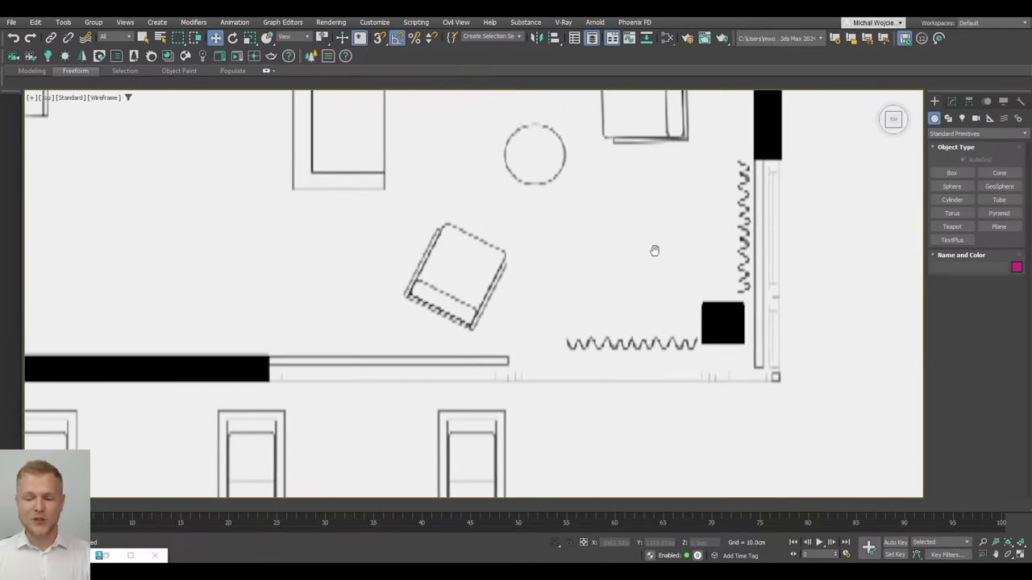
Draw a plane about 253 by 26 cm over the black wall segment between the window openings facing the loungers
left_click(999, 226)
middle_click_drag(434, 288, 656, 241)
middle_click_drag(380, 317, 435, 300)
scroll(435, 300, "up", 2)
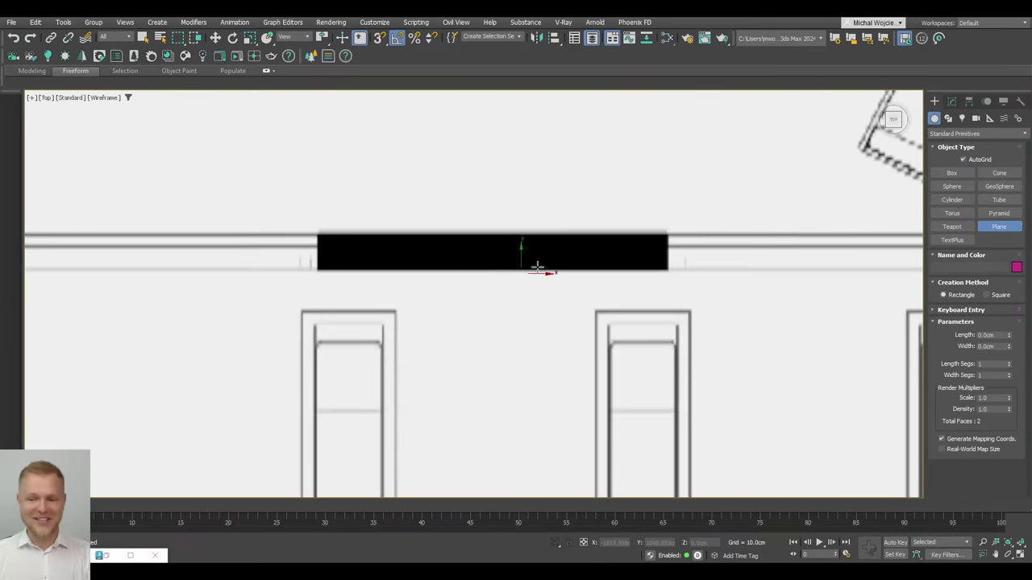
scroll(596, 246, "up", 2)
scroll(681, 240, "down", 10)
middle_click_drag(617, 284, 544, 342)
scroll(553, 321, "up", 12)
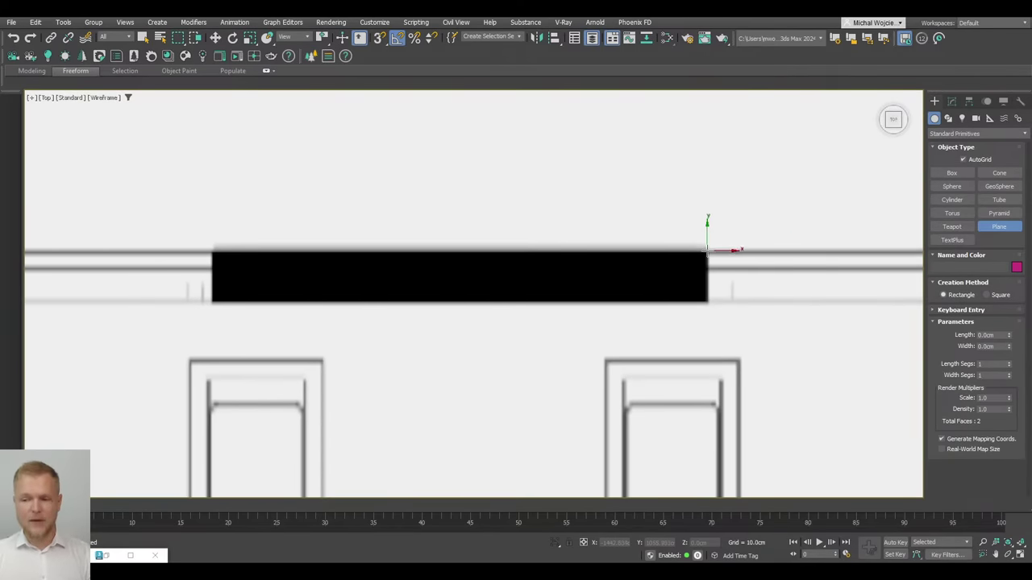
left_click_drag(708, 250, 212, 303)
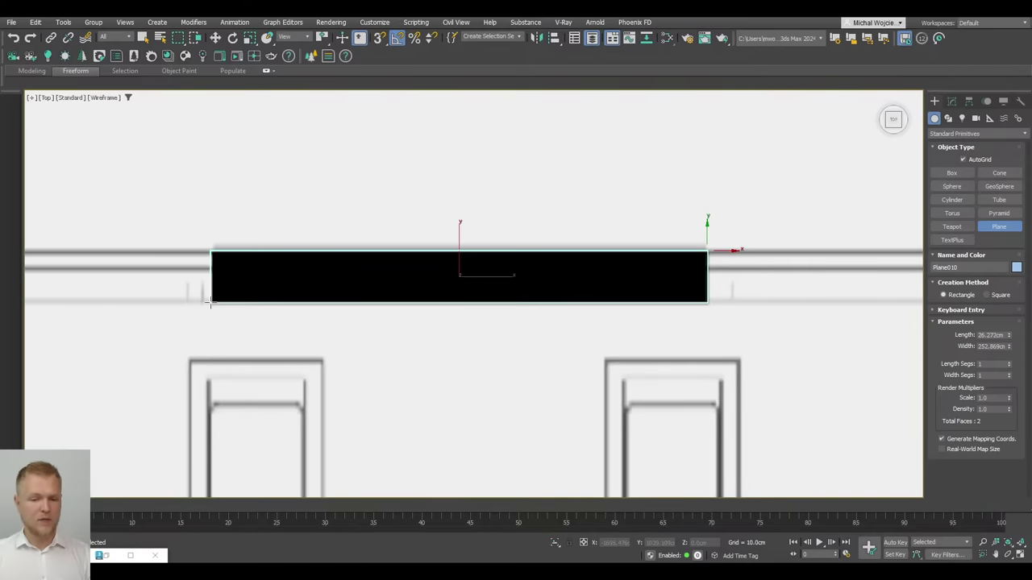
Convert the plane over the wall segment to an Editable Poly
key("w")
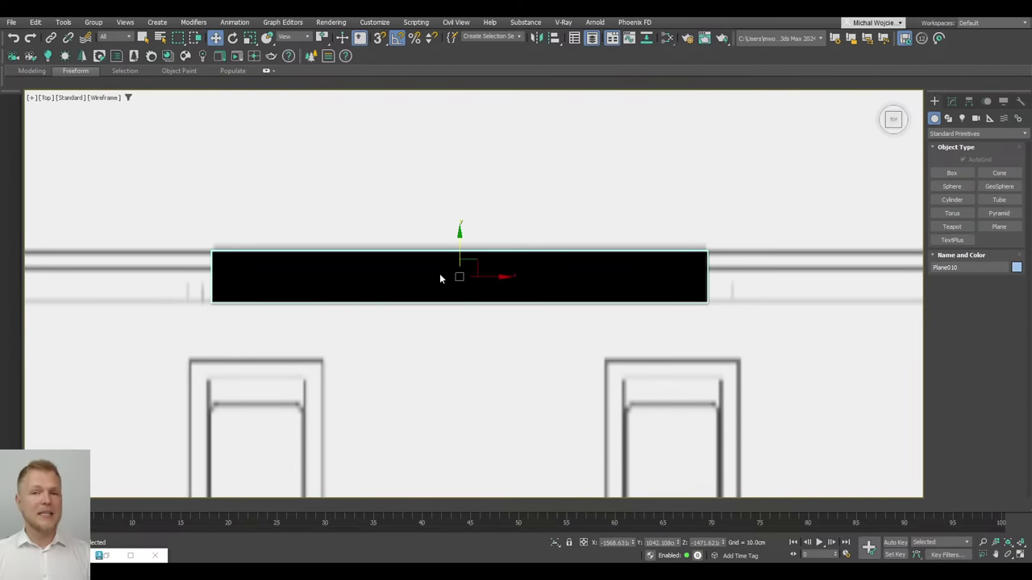
right_click(439, 274)
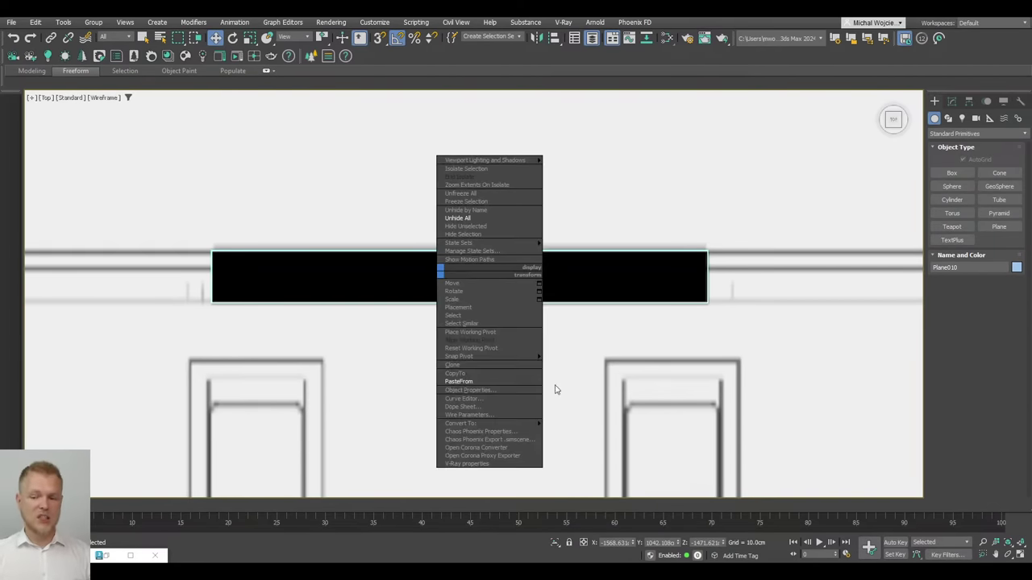
mouse_move(526, 428)
left_click(581, 431)
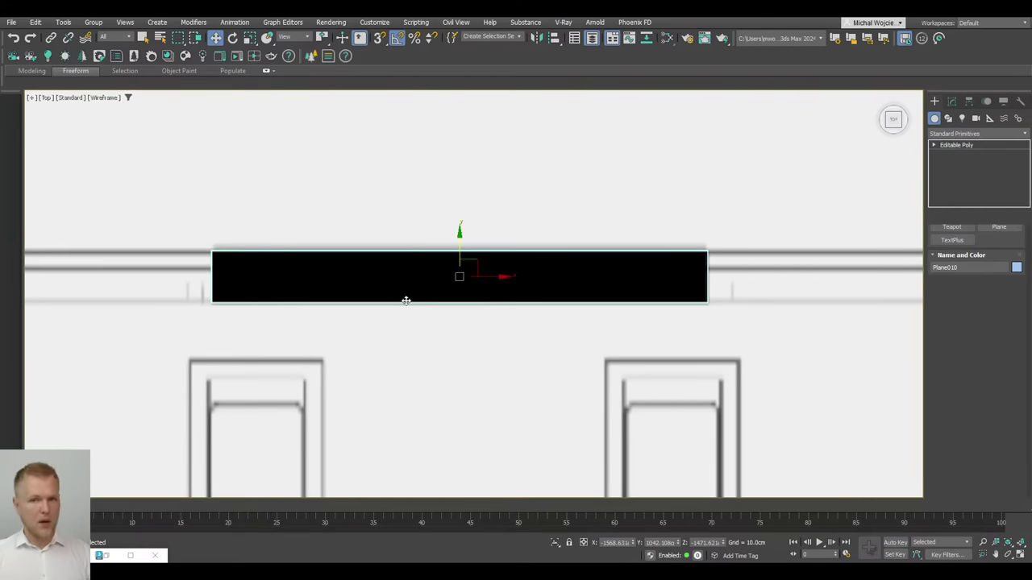
Select the plane's left short edge and extend it across the window opening to the end of the corner wall
middle_click_drag(410, 299, 659, 321)
key("2")
left_click(458, 299)
middle_click_drag(427, 297, 632, 278)
scroll(633, 278, "down", 3)
left_click_drag(684, 279, 198, 281)
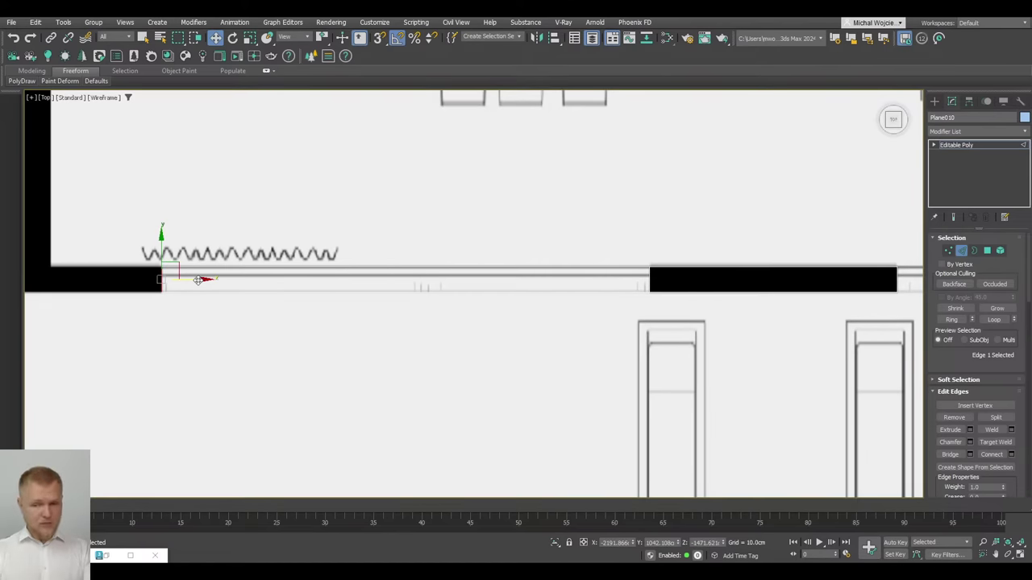
Examine the dining area and the wall segments along the traced facade of the floor plan
scroll(333, 249, "down", 2)
scroll(628, 202, "up", 7)
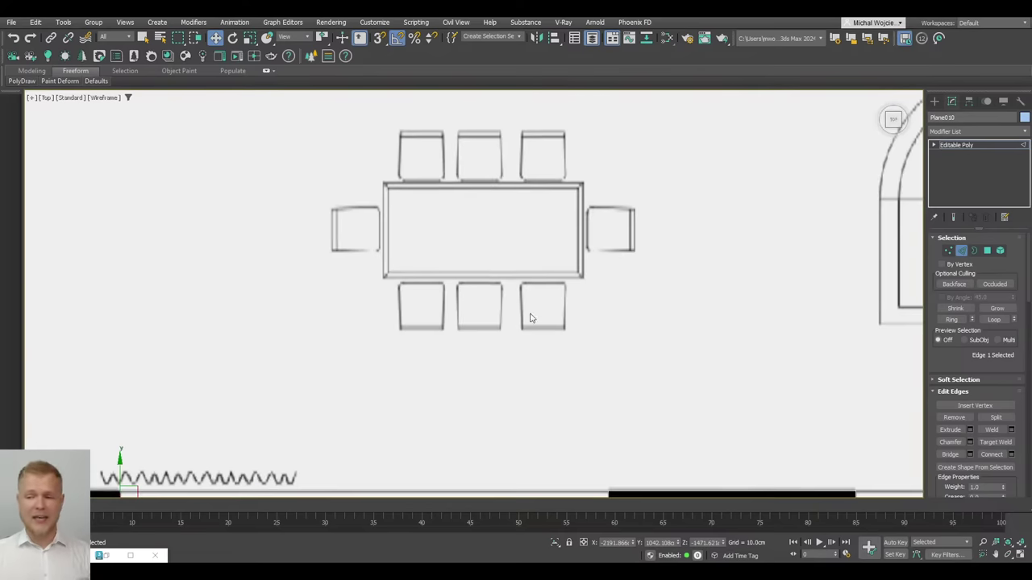
scroll(615, 331, "down", 6)
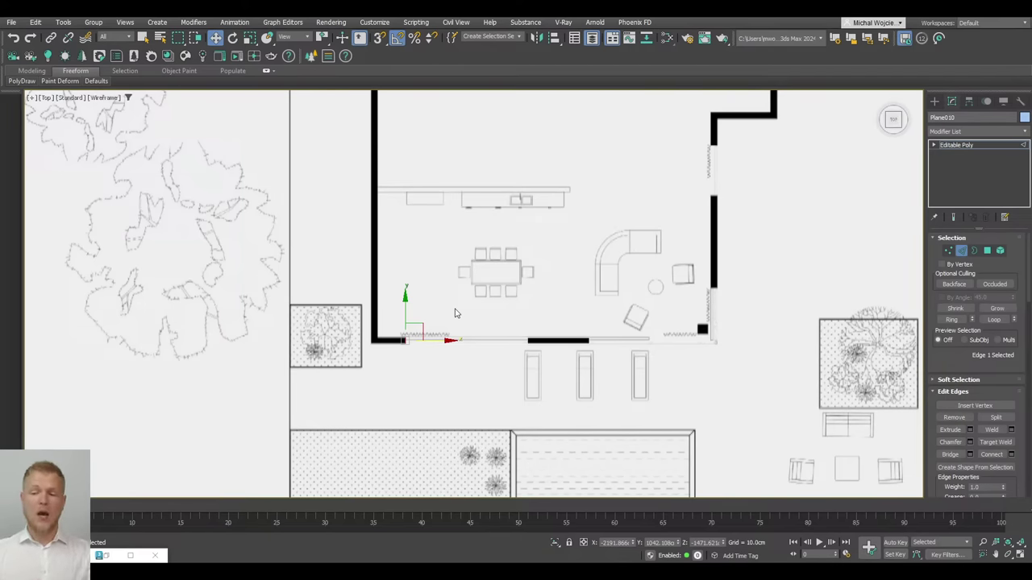
scroll(564, 371, "up", 8)
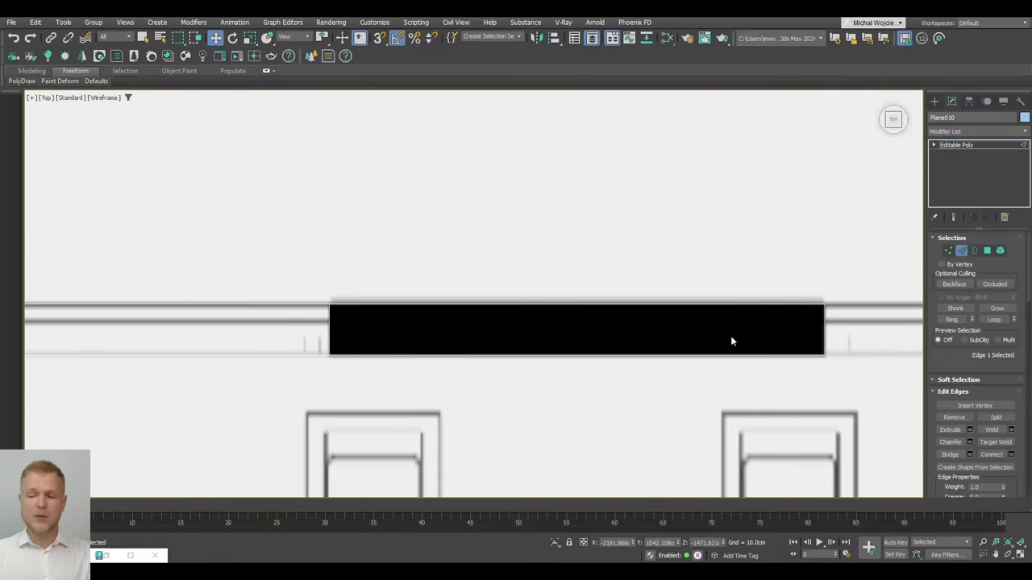
middle_click_drag(364, 313, 535, 301)
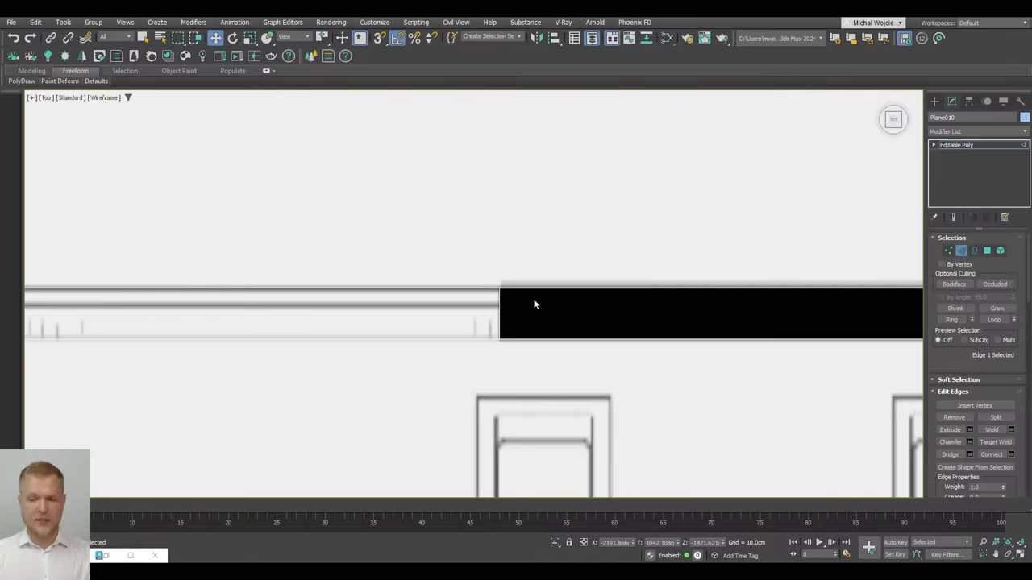
right_click(440, 295)
mouse_move(519, 449)
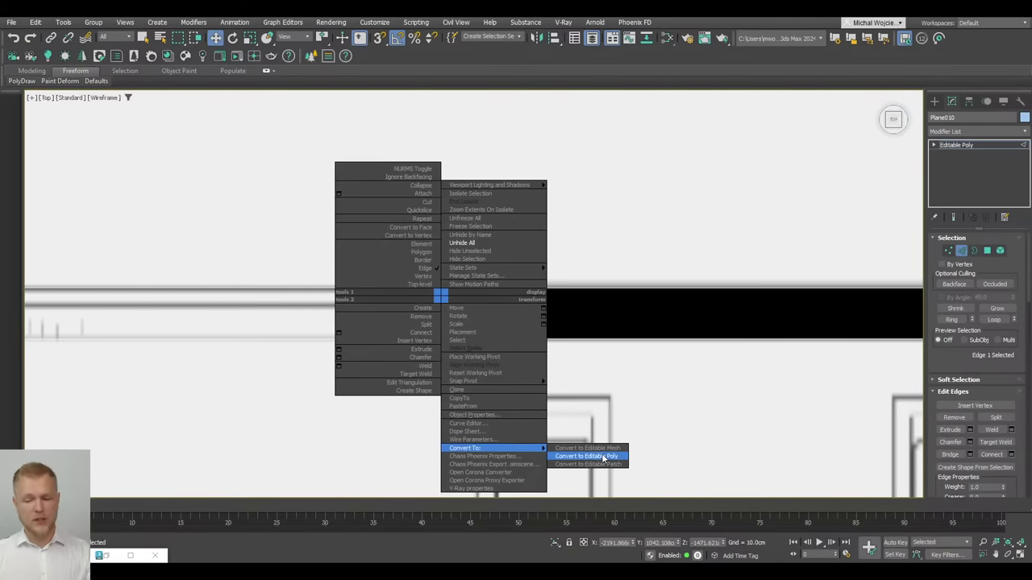
left_click(652, 332)
Leave edge editing and raise the whole wall plane above the blueprint to a Z position of 0 cm
scroll(544, 284, "down", 8)
mouse_move(545, 334)
middle_mouse_down("alt")
mouse_move(599, 263)
mouse_move(495, 350)
middle_mouse_up("alt")
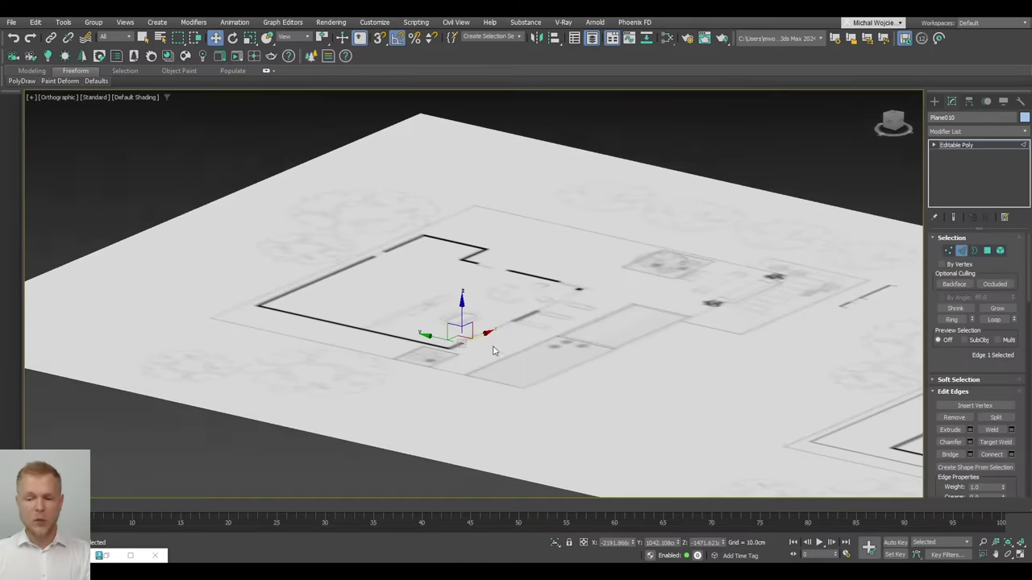
key("z")
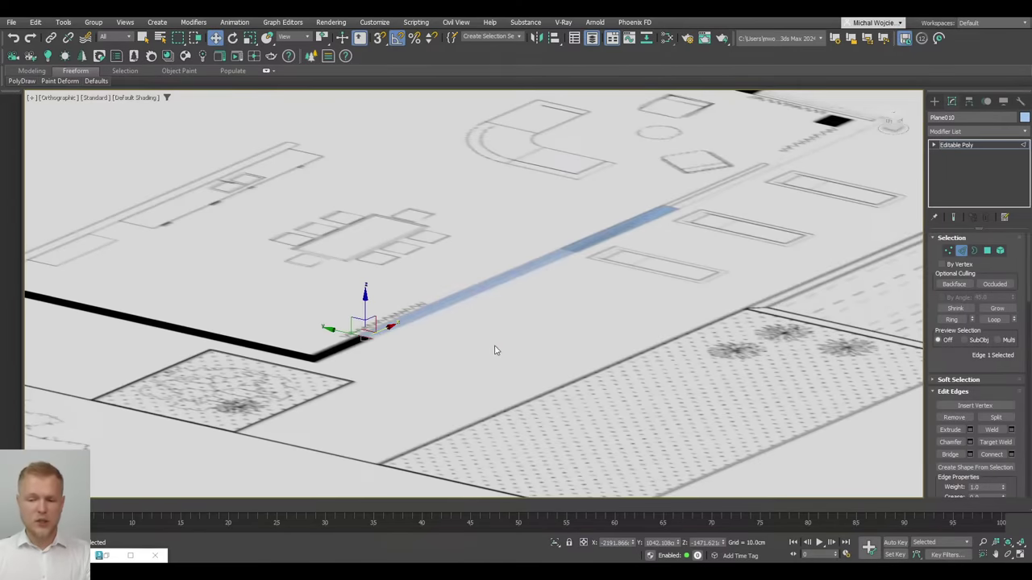
left_click(962, 254)
left_click_drag(517, 263, 521, 236)
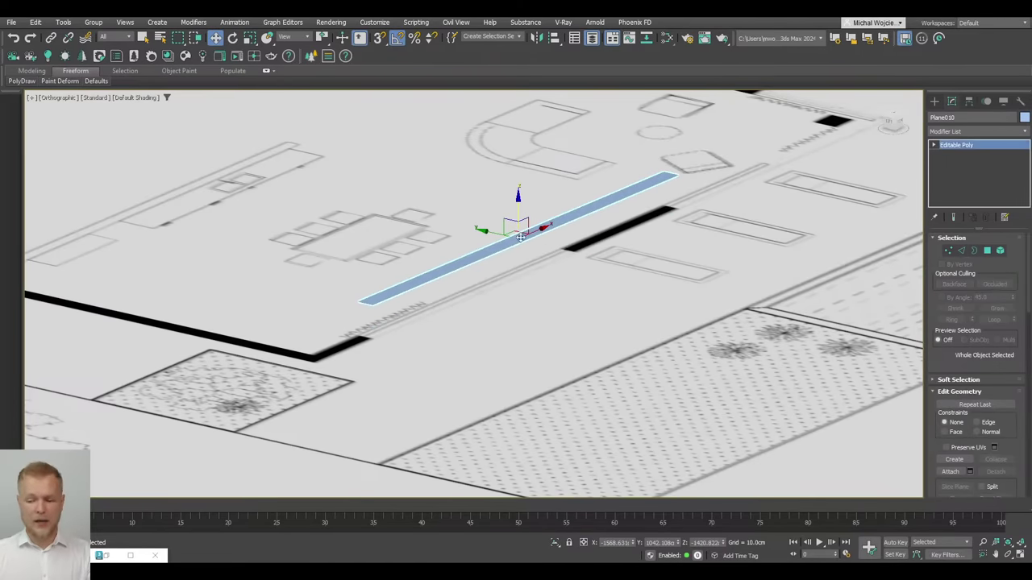
right_click(722, 544)
middle_click_drag(632, 347, 630, 345)
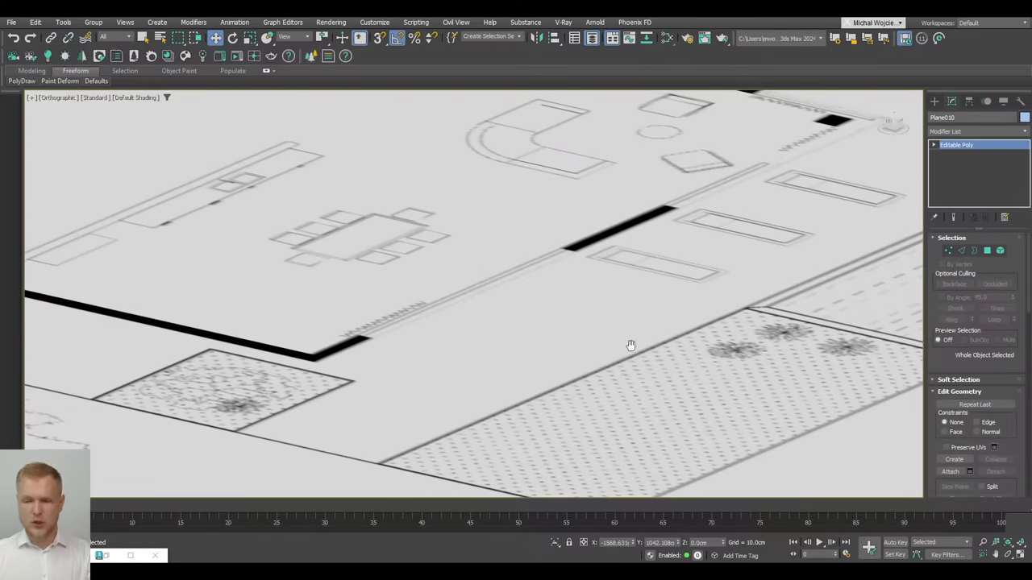
Examine the raised wall plane's height above the blueprint from several angles
key("z")
scroll(585, 300, "down", 10)
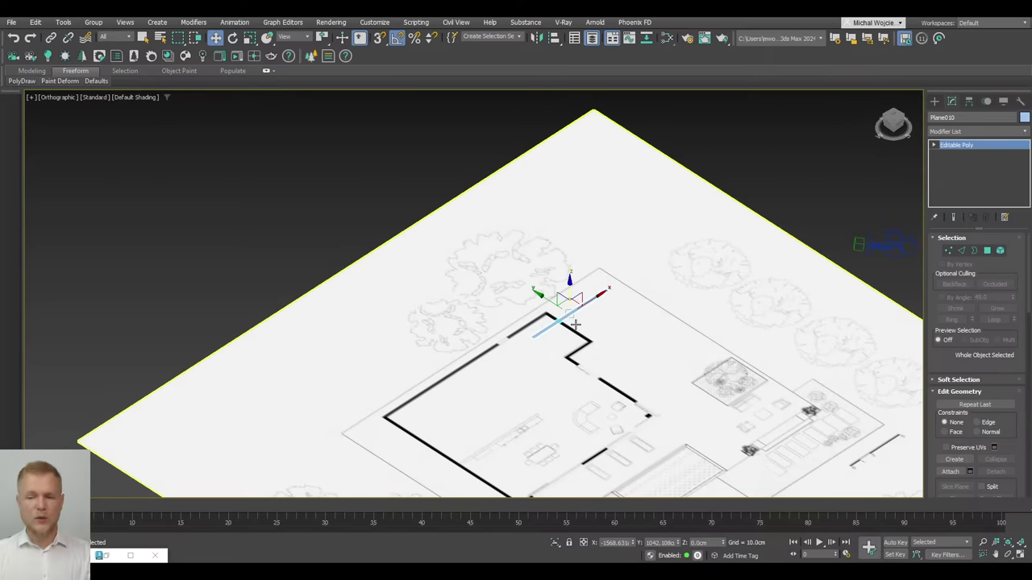
middle_click_drag(575, 323, 574, 311, "alt")
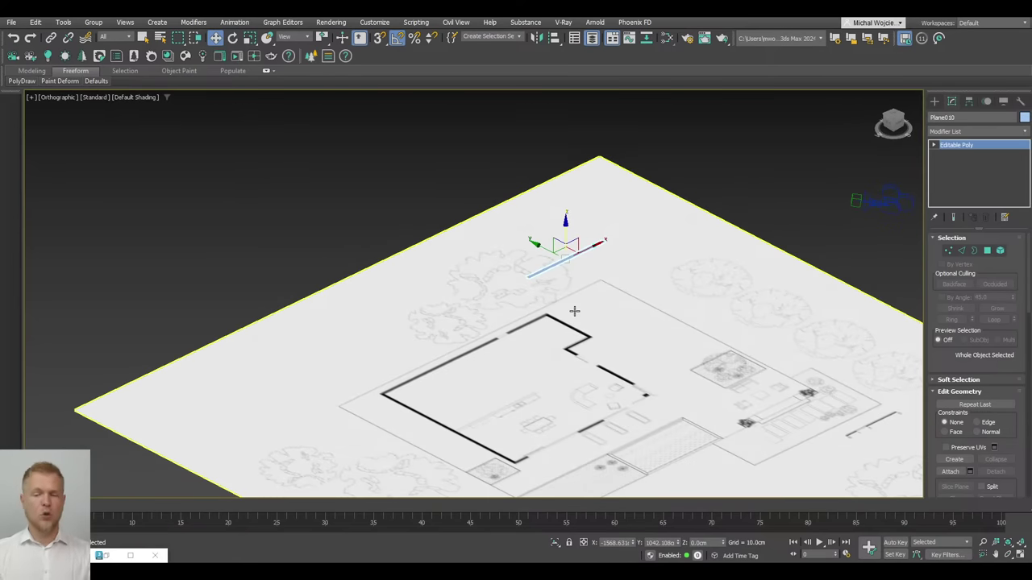
left_click(574, 311)
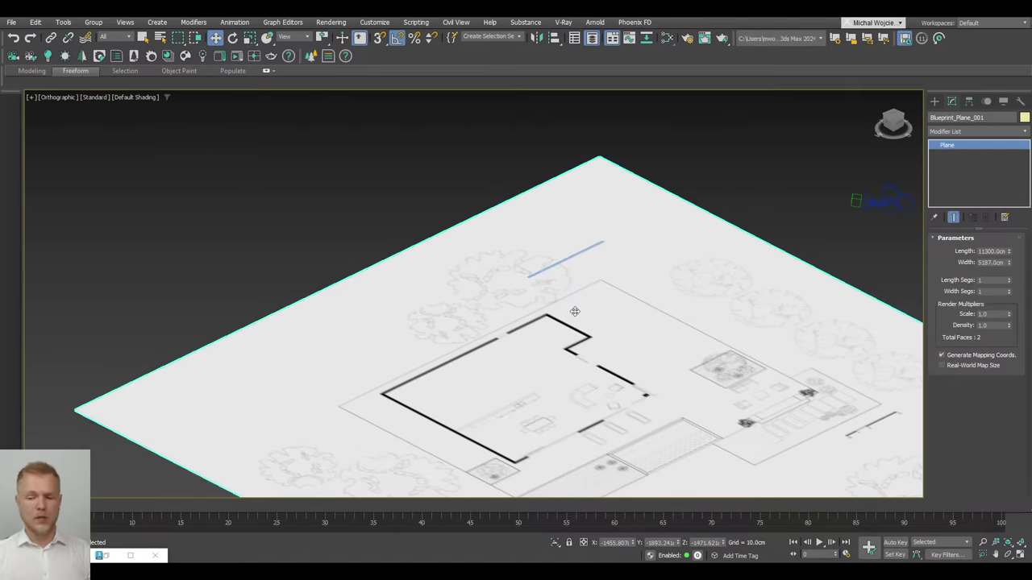
scroll(574, 311, "down", 4)
middle_click_drag(575, 312, 529, 292)
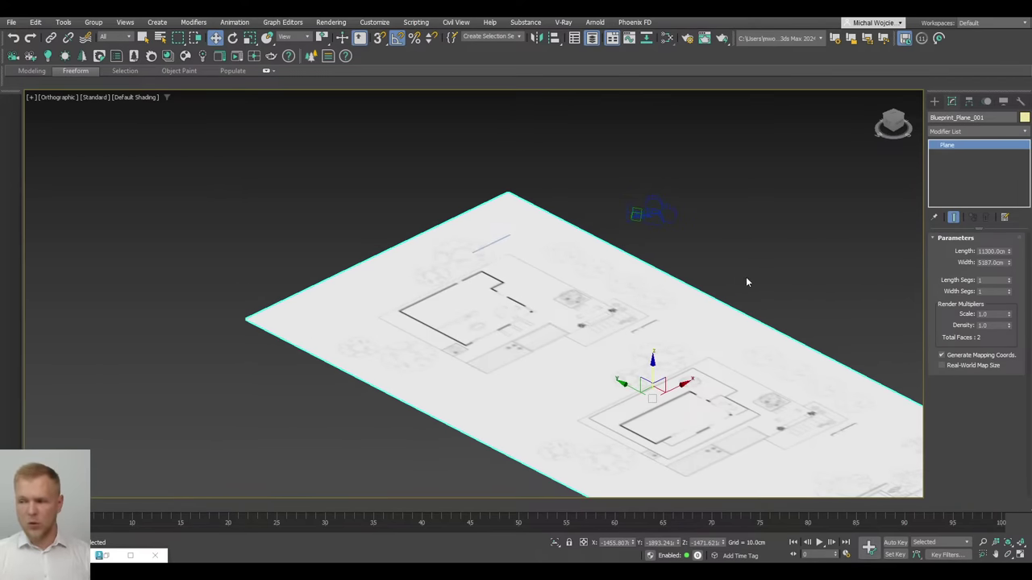
key("ctrl+d")
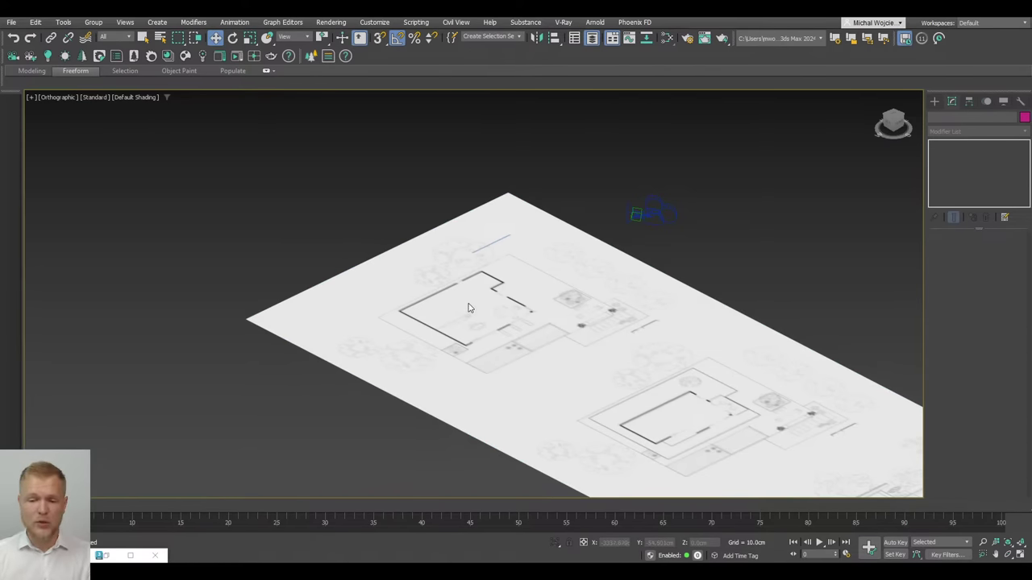
middle_click_drag(481, 282, 452, 329, "alt")
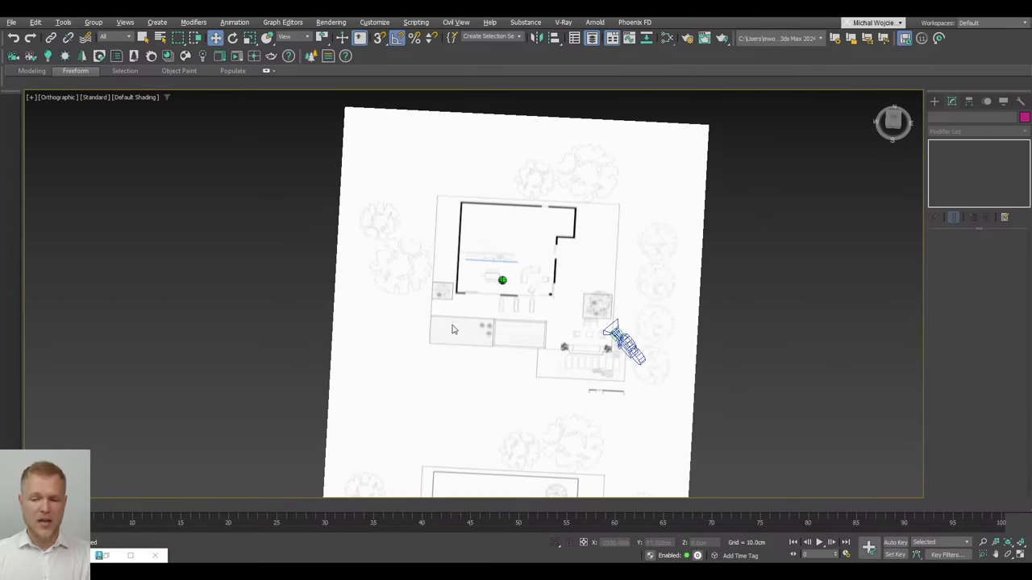
left_click_drag(501, 269, 521, 254)
key("Delete")
In the wireframe top view, extend the plane's short edge over the black wall stub beside the planter, ending with a separate corner square
key("t")
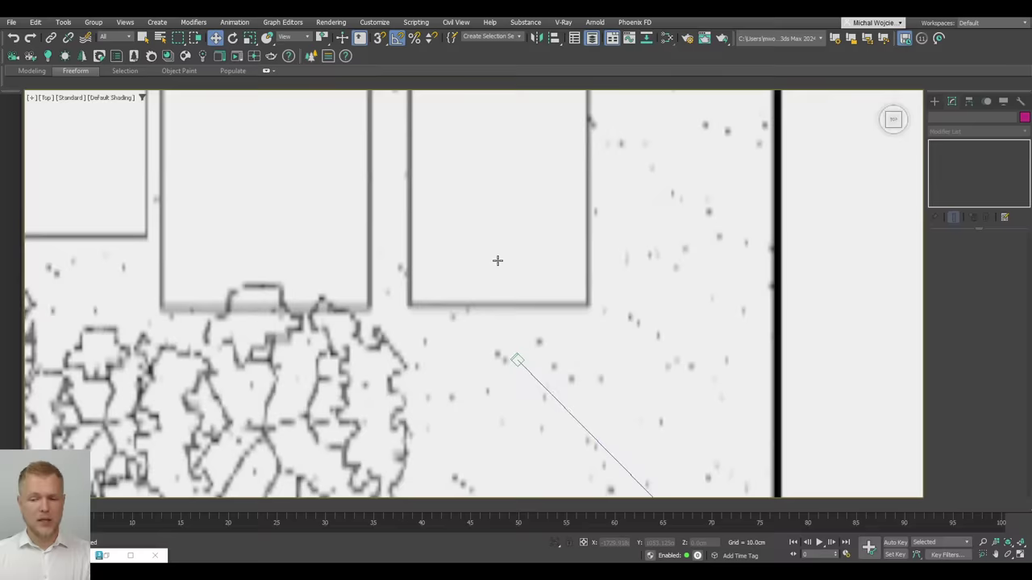
key("z")
scroll(495, 268, "down", 2)
scroll(489, 243, "up", 10)
middle_click_drag(405, 237, 449, 234)
key("F3")
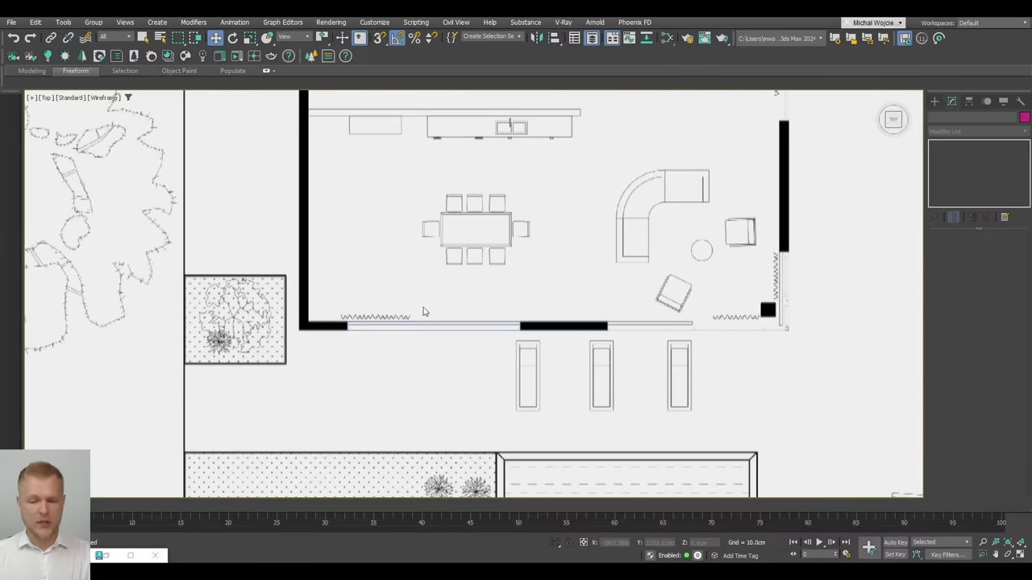
left_click(423, 322)
middle_click_drag(423, 322, 488, 320)
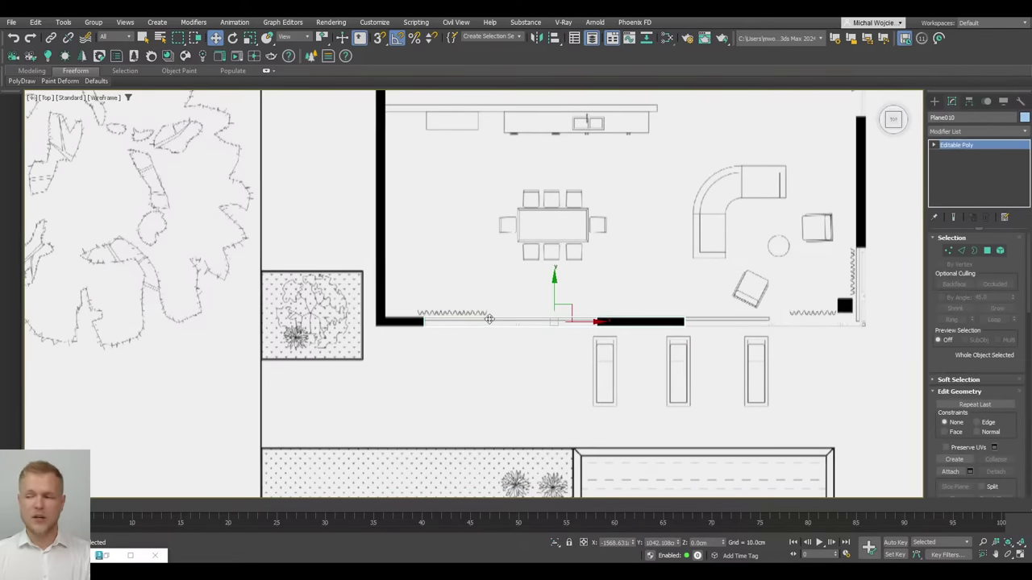
key("2")
left_click(415, 323)
scroll(411, 327, "up", 5)
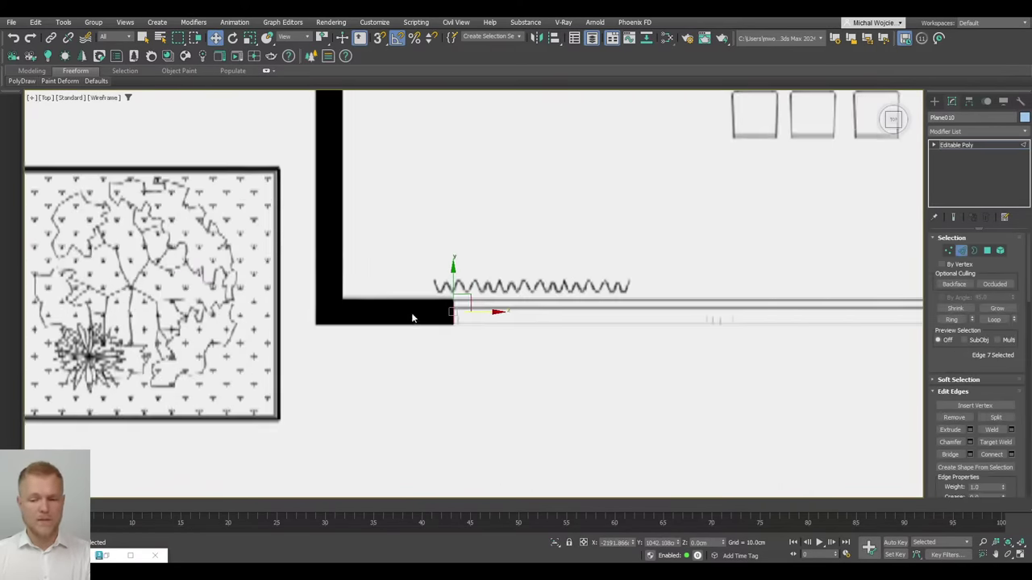
scroll(474, 329, "down", 5)
scroll(477, 328, "up", 10)
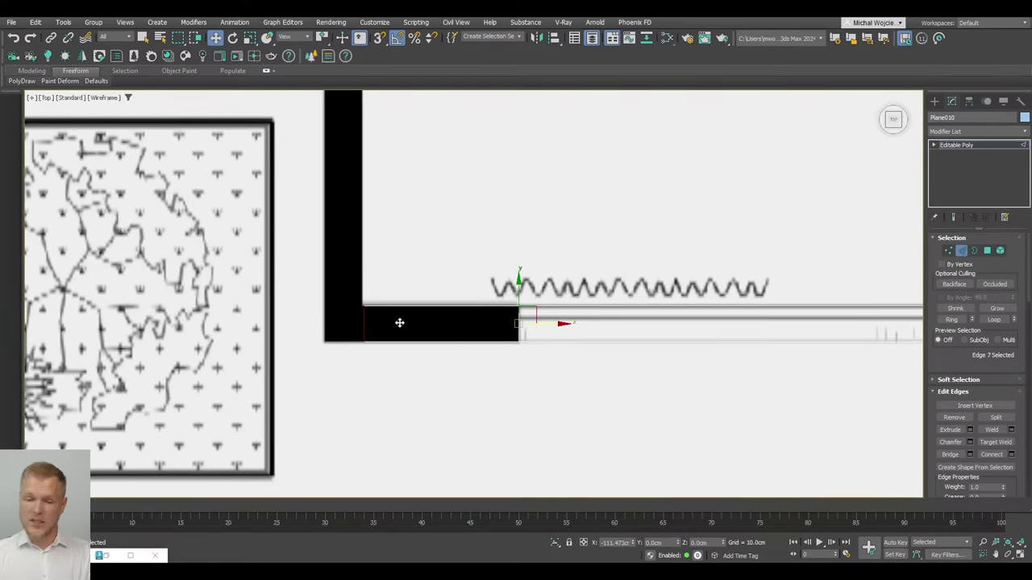
left_click_drag(400, 326, 361, 328, "shift")
Extend the corner square's upper edge along the long left exterior wall to the inner line of the back wall
left_click(344, 307)
scroll(341, 350, "down", 9)
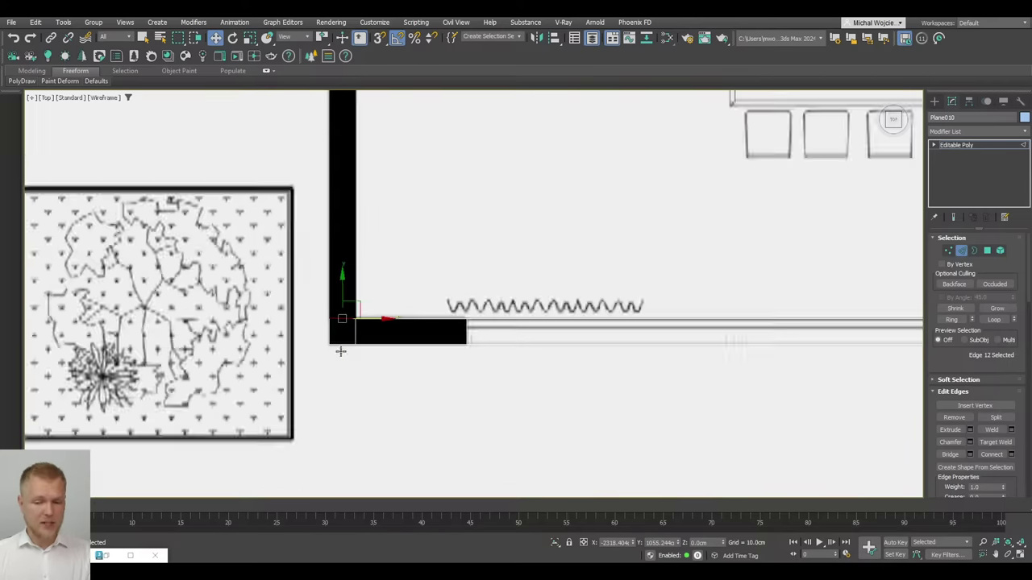
left_click_drag(338, 373, 350, 244, "shift")
middle_click_drag(350, 243, 339, 471)
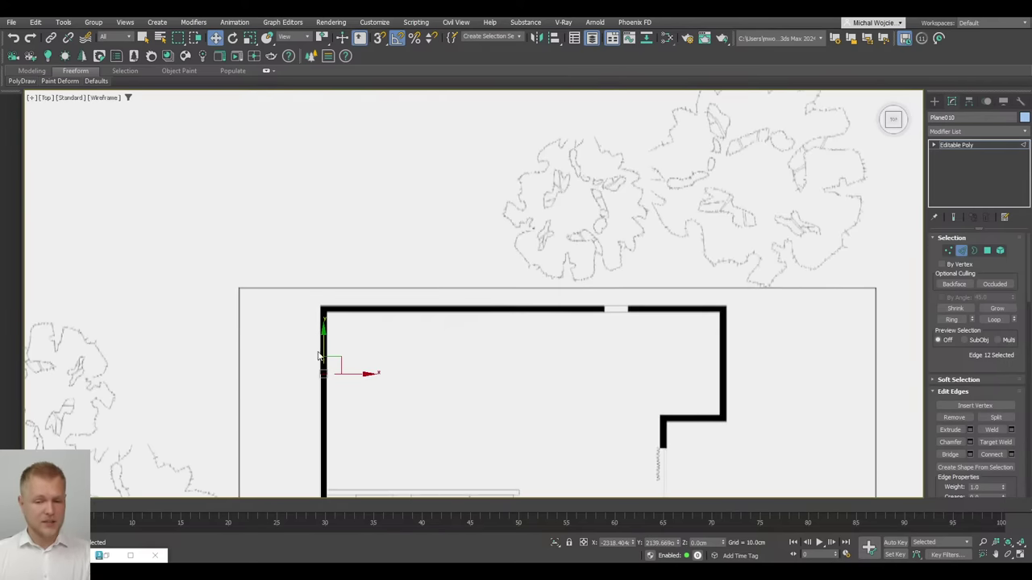
left_click_drag(324, 355, 332, 290)
scroll(331, 290, "up", 5)
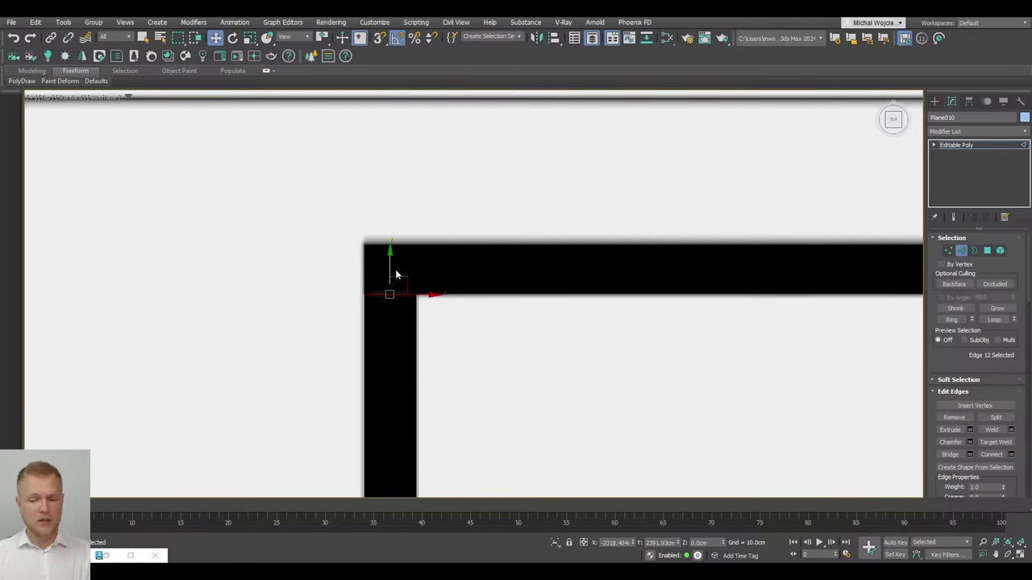
Add a square over the corner of the left and back walls and align its edge with the outer wall face
left_click_drag(390, 265, 392, 212, "shift")
left_click_drag(441, 271, 355, 282)
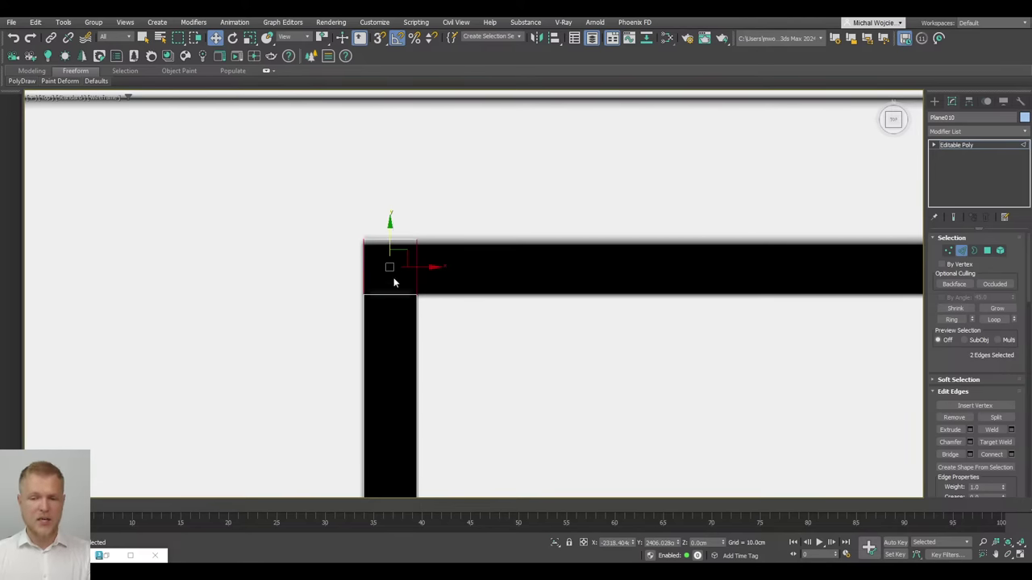
left_click(389, 241)
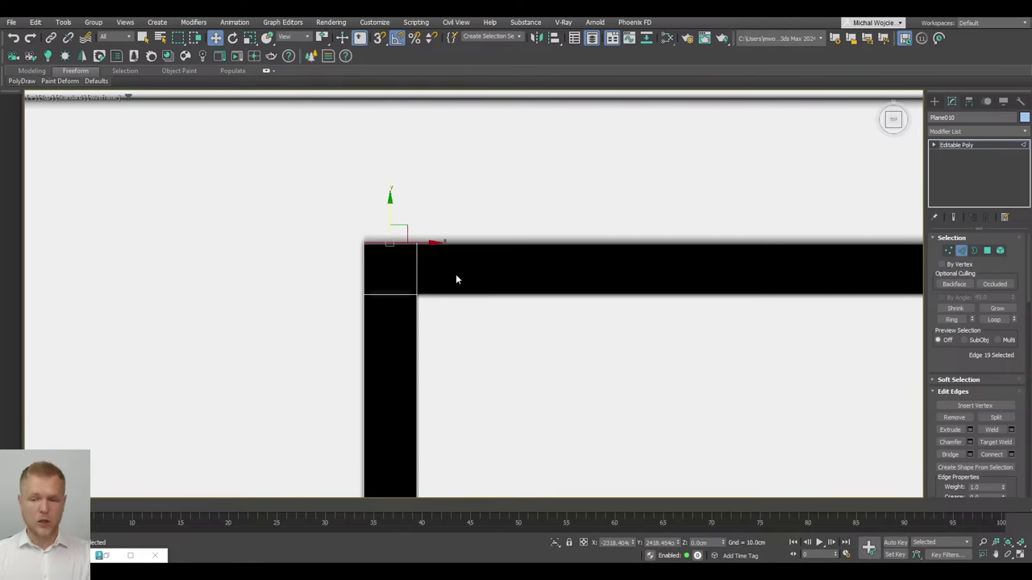
Extend the corner square's right edge along the back wall to the start of the small window opening
scroll(394, 275, "down", 1)
scroll(394, 275, "down", 4)
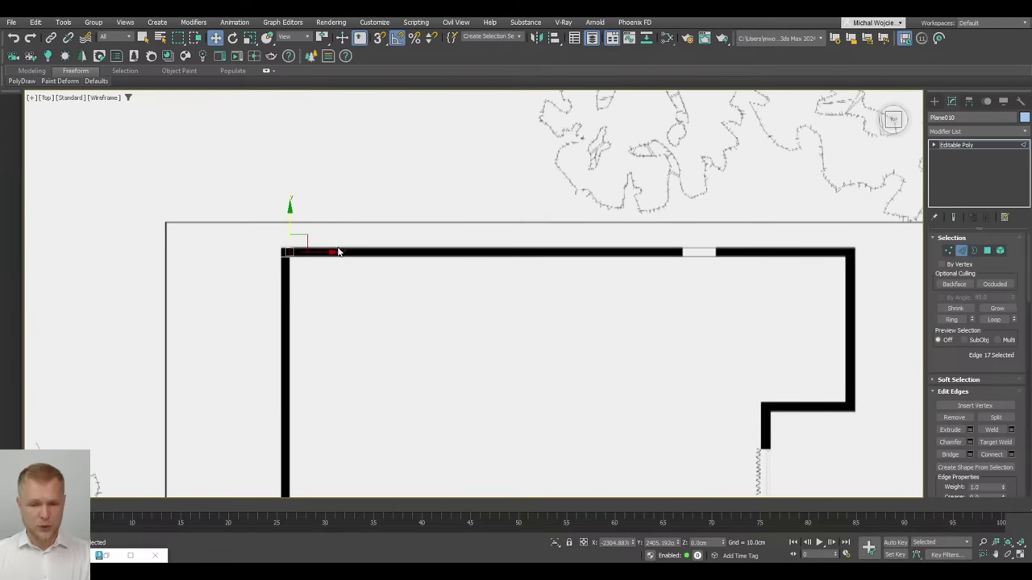
left_click_drag(338, 252, 717, 253)
scroll(564, 274, "up", 6)
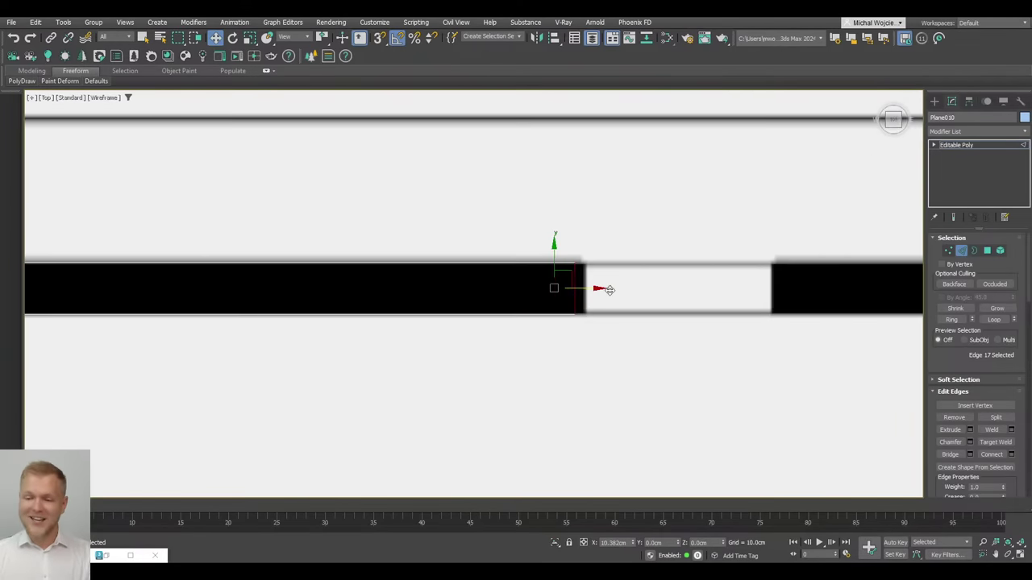
middle_click_drag(684, 323, 392, 300)
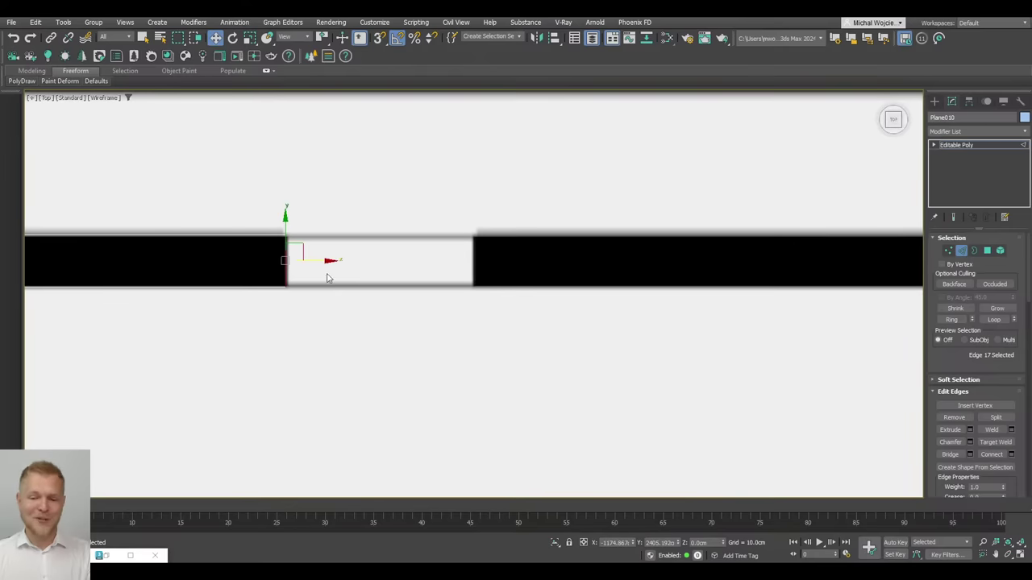
Extend the edge across the small window opening and align it with the start of the next black wall segment
scroll(505, 261, "down", 4)
middle_click_drag(505, 261, 486, 301, "alt")
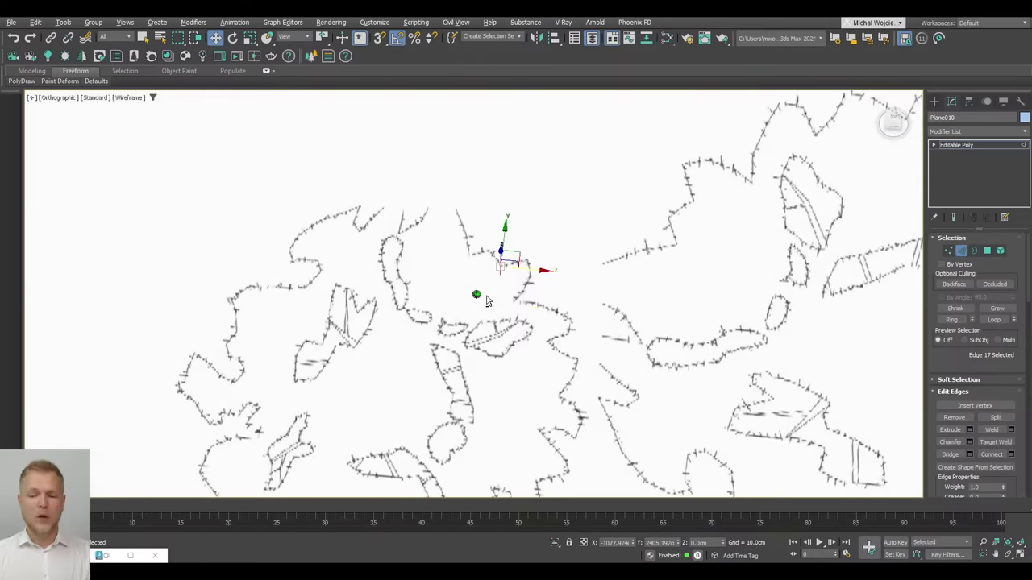
scroll(487, 296, "down", 4)
key("t")
scroll(524, 302, "down", 6)
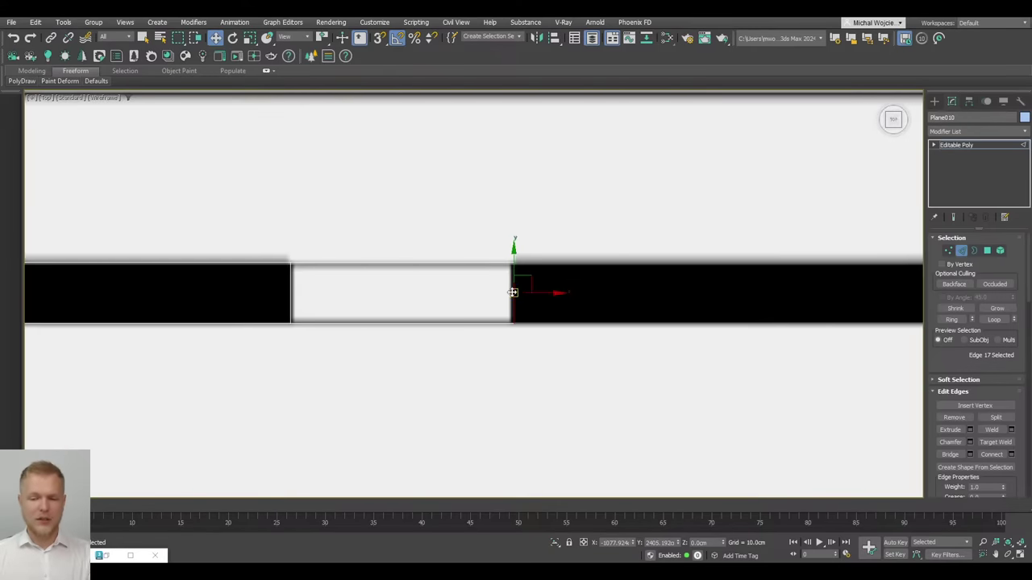
left_click(289, 292)
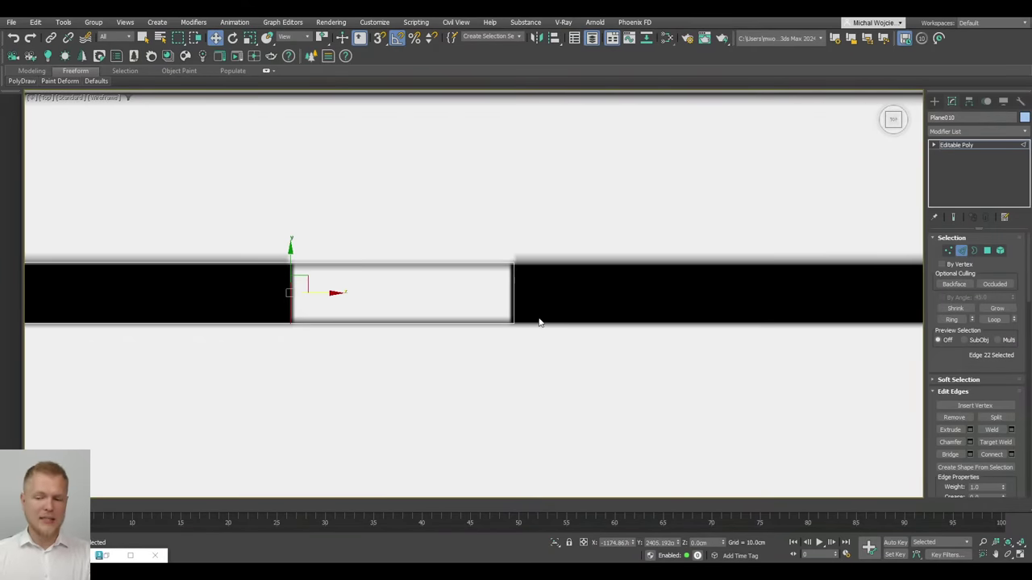
left_click(502, 293)
left_click_drag(537, 294, 549, 295)
Extend the edge along the rest of the back wall, ending with a separate square over the right corner
scroll(546, 298, "up", 1)
scroll(546, 299, "down", 1)
middle_click_drag(594, 302, 413, 253)
scroll(412, 253, "down", 2)
middle_click_drag(572, 277, 433, 252)
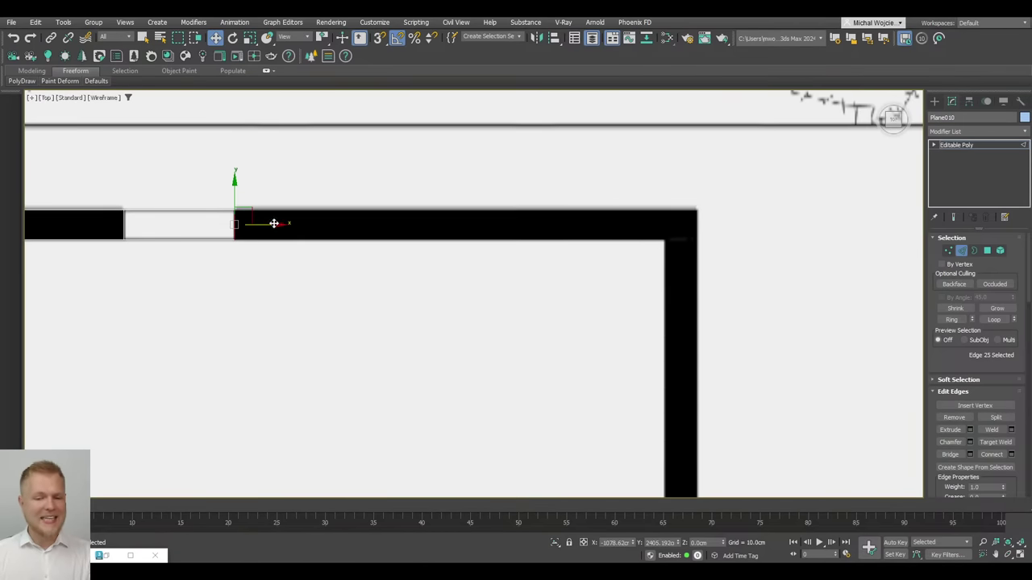
left_click_drag(704, 227, 736, 228, "shift")
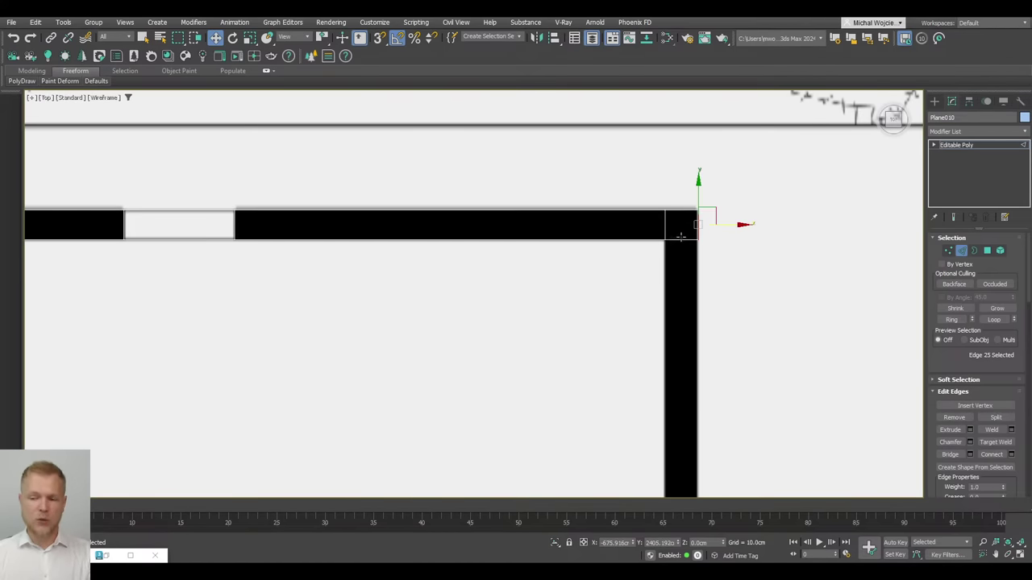
Extend the right corner square's lower edge down the right exterior wall to the inner corner of the wall step
left_click(680, 237)
scroll(679, 239, "down", 1)
scroll(645, 326, "down", 1)
middle_click_drag(604, 320, 562, 244)
middle_click_drag(626, 303, 515, 239)
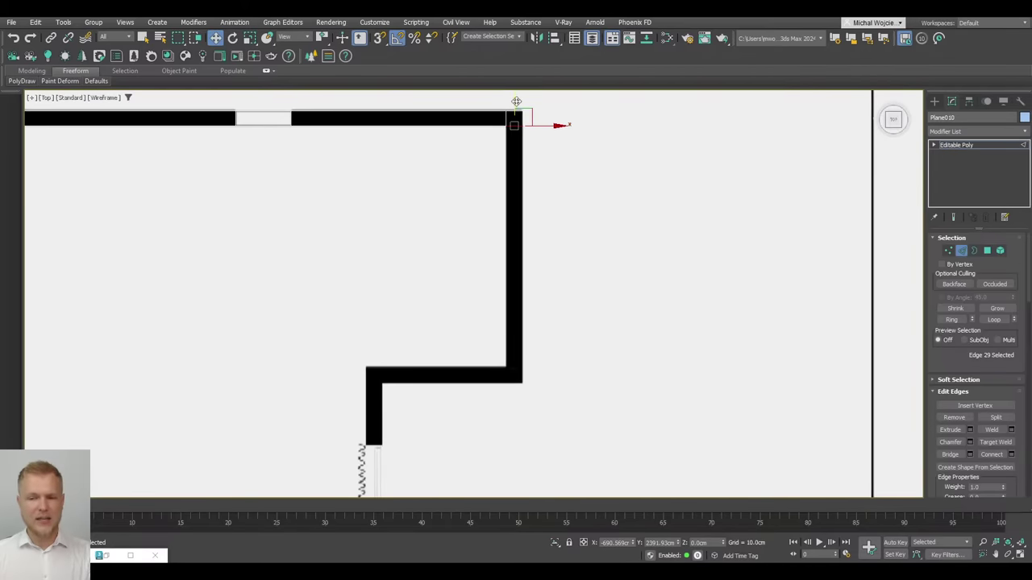
left_click_drag(534, 336, 533, 337, "shift")
Extend the edge to the outer wall face to form a square over the outer corner of the wall step
middle_click_drag(515, 411, 511, 376)
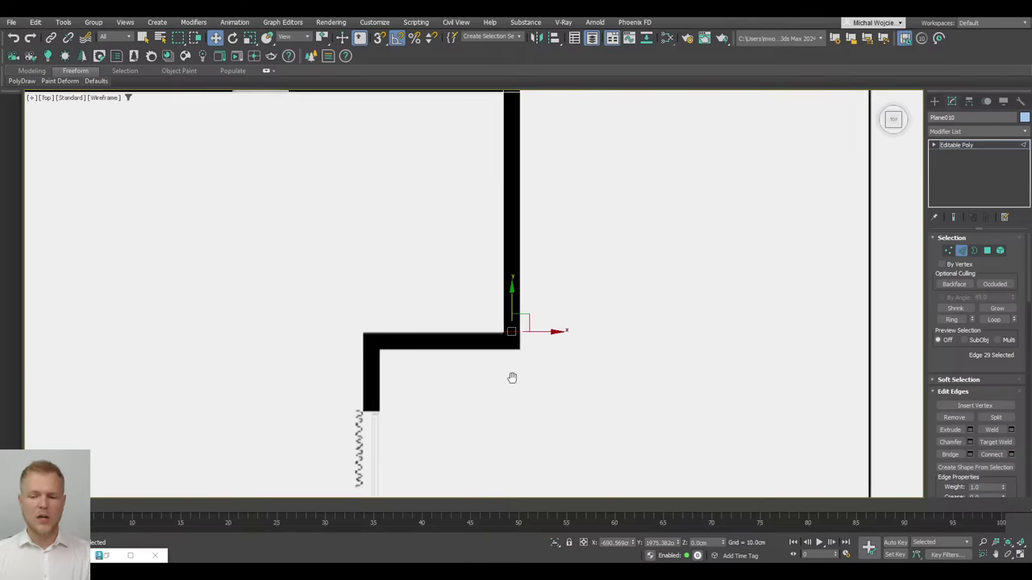
scroll(518, 341, "up", 4)
scroll(467, 291, "up", 1)
middle_click_drag(467, 291, 478, 227)
left_click_drag(518, 228, 523, 314, "shift")
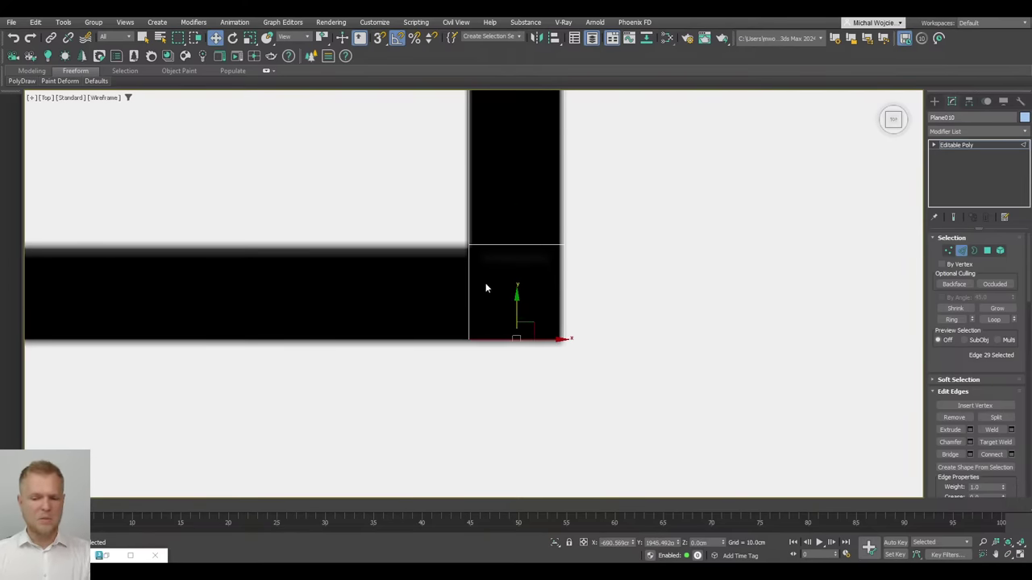
Extend that square's left edge along the short horizontal wall, ending with a separate square over its far corner
scroll(428, 285, "down", 8)
middle_click_drag(421, 285, 707, 255)
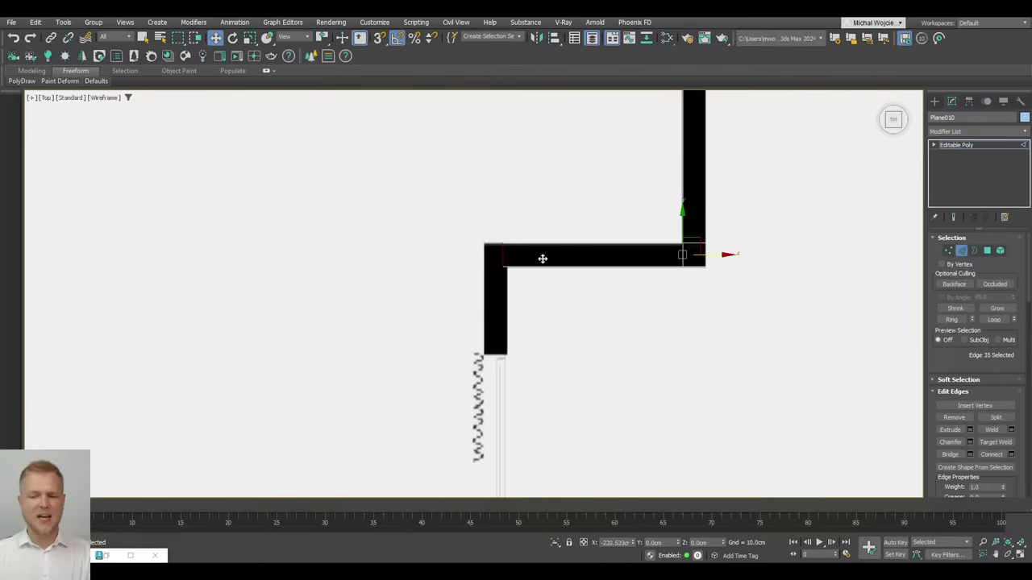
left_click(507, 257)
scroll(508, 256, "up", 2)
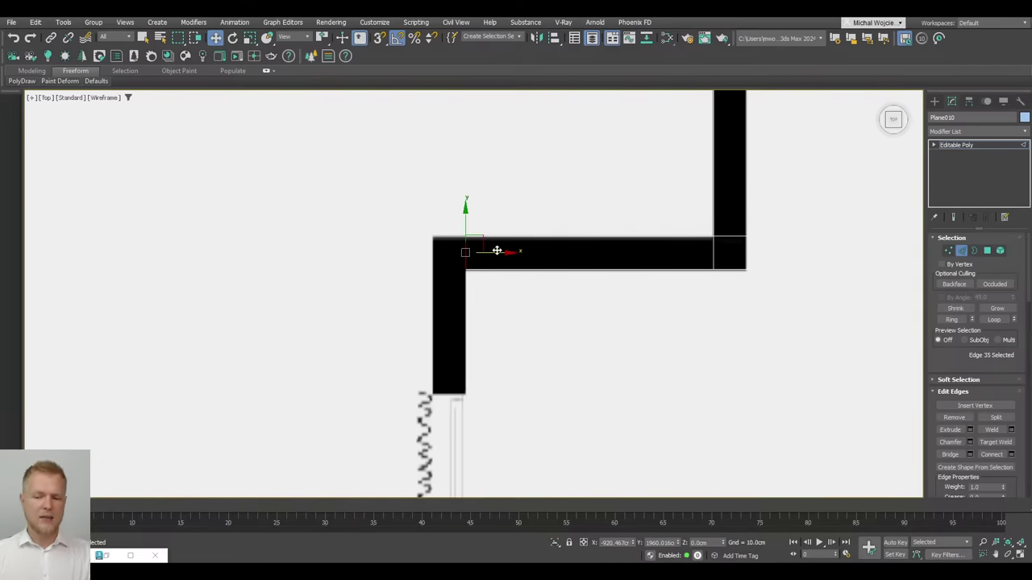
left_click_drag(496, 251, 462, 249, "shift")
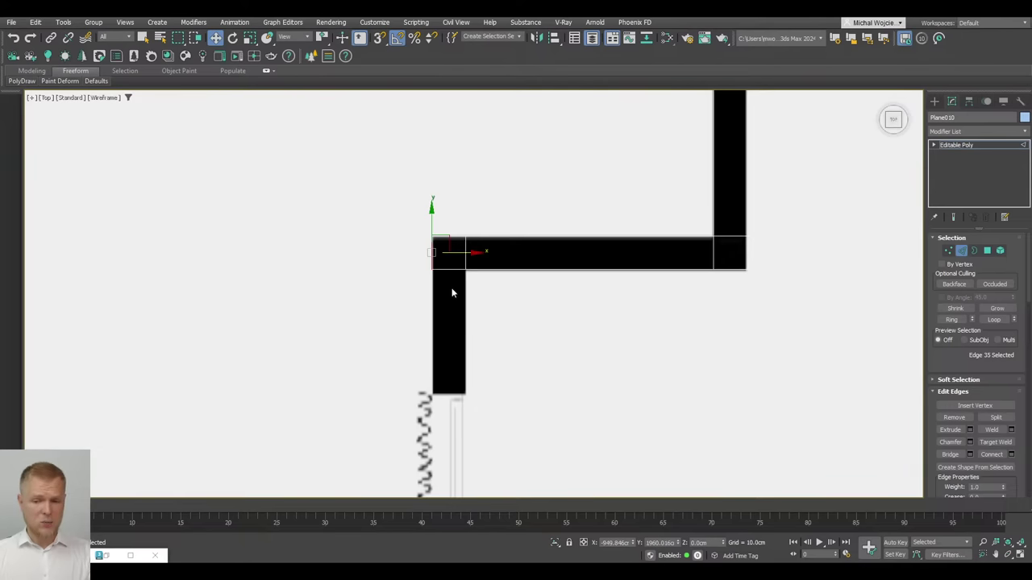
Extend the far corner square's lower edge down the short vertical wall to the start of the window opening
left_click(451, 266)
scroll(449, 283, "down", 5)
middle_click_drag(508, 403, 505, 346)
scroll(443, 254, "up", 6)
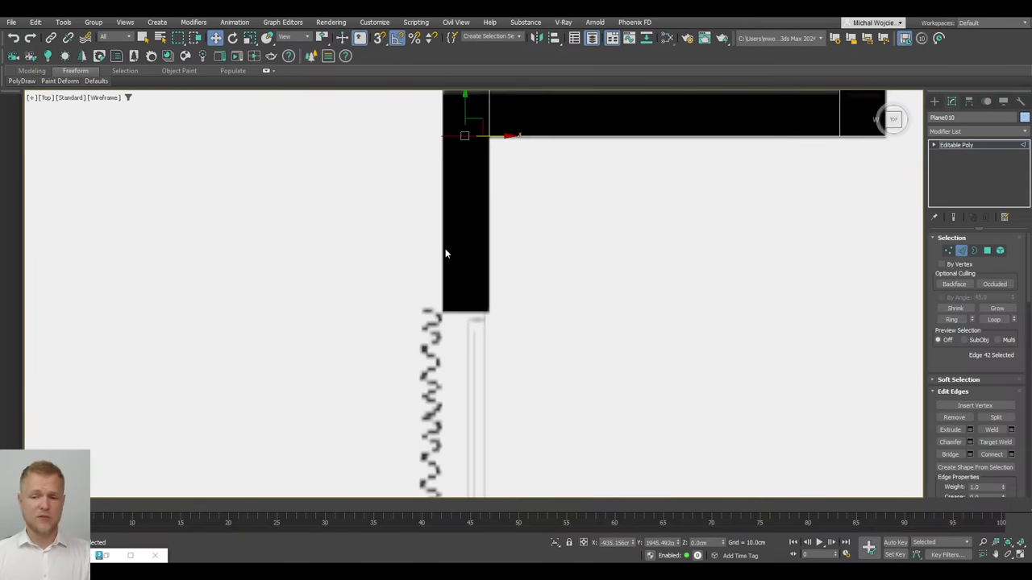
middle_click_drag(466, 137, 463, 166)
left_click_drag(463, 144, 486, 317, "shift")
scroll(486, 316, "down", 2)
scroll(488, 322, "up", 2)
middle_click_drag(507, 357, 503, 297)
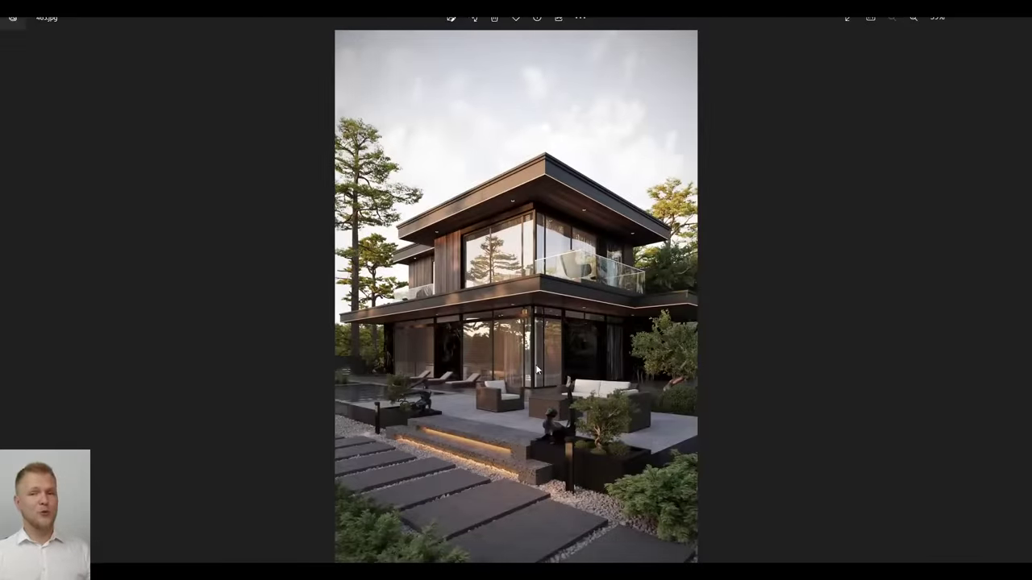
Check the reference photo's glazing, and move the end edge past the window opening to the lower end of the right wall's next solid section
scroll(562, 416, "up", 3)
scroll(693, 396, "up", 2)
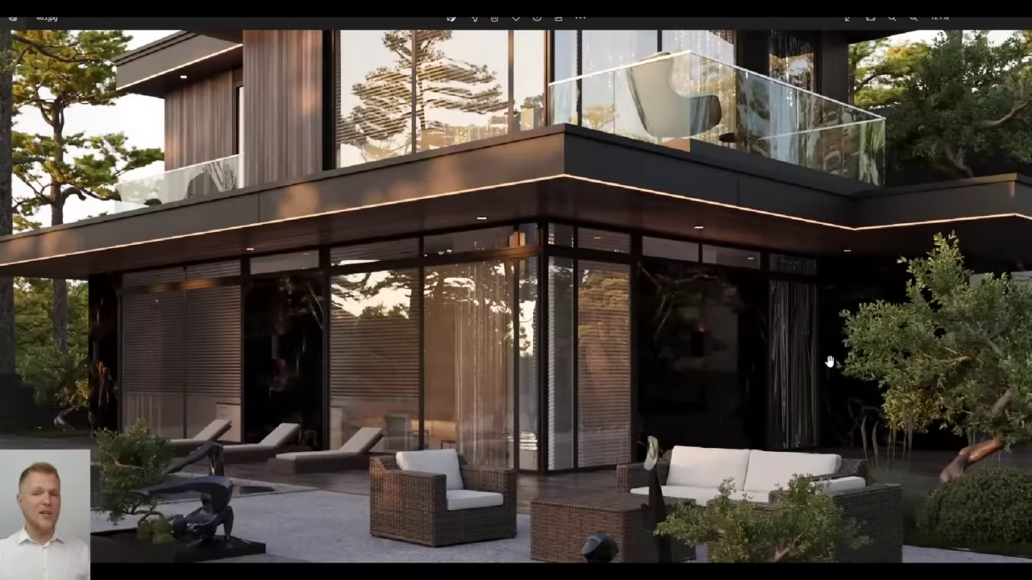
scroll(829, 362, "down", 5)
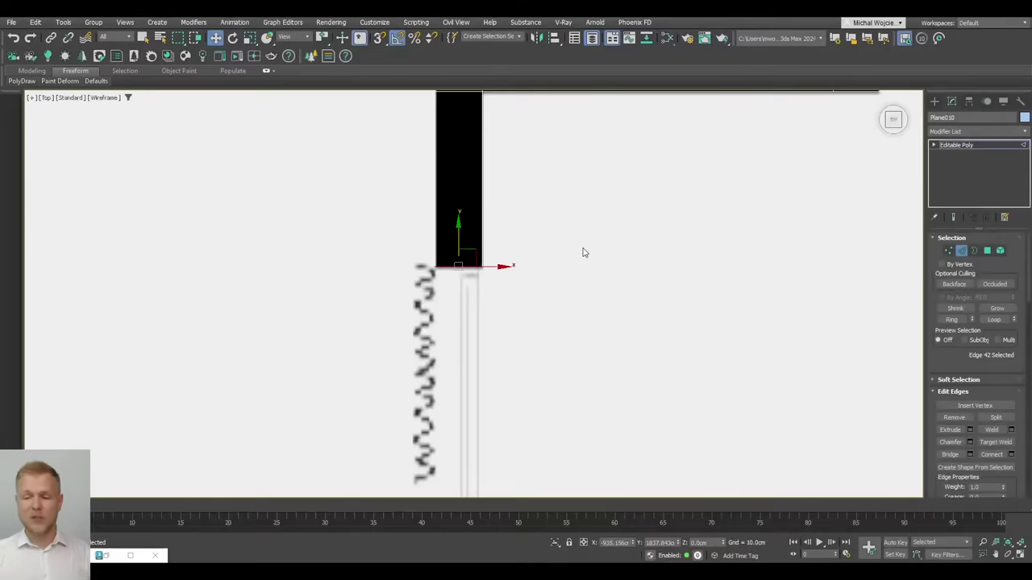
scroll(576, 250, "down", 5)
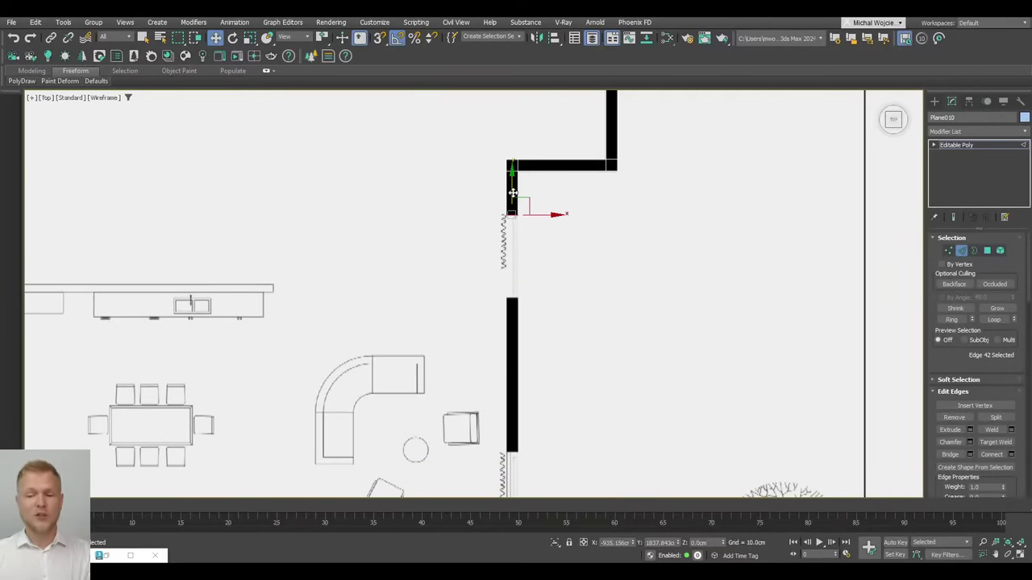
left_click_drag(513, 193, 525, 274)
middle_click_drag(538, 346, 504, 276)
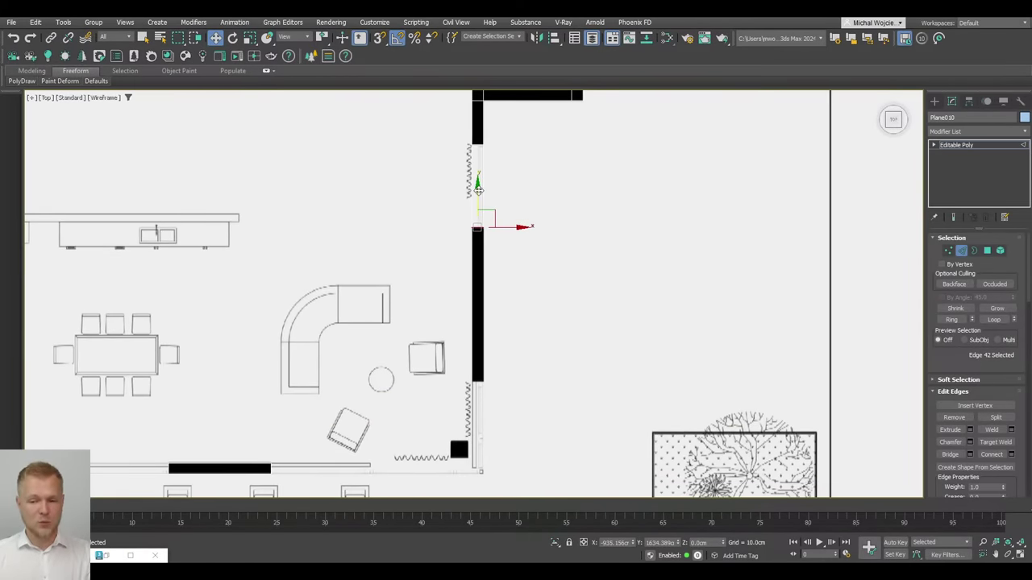
left_click_drag(478, 188, 495, 343)
middle_click_drag(513, 413, 486, 266)
scroll(485, 261, "up", 6)
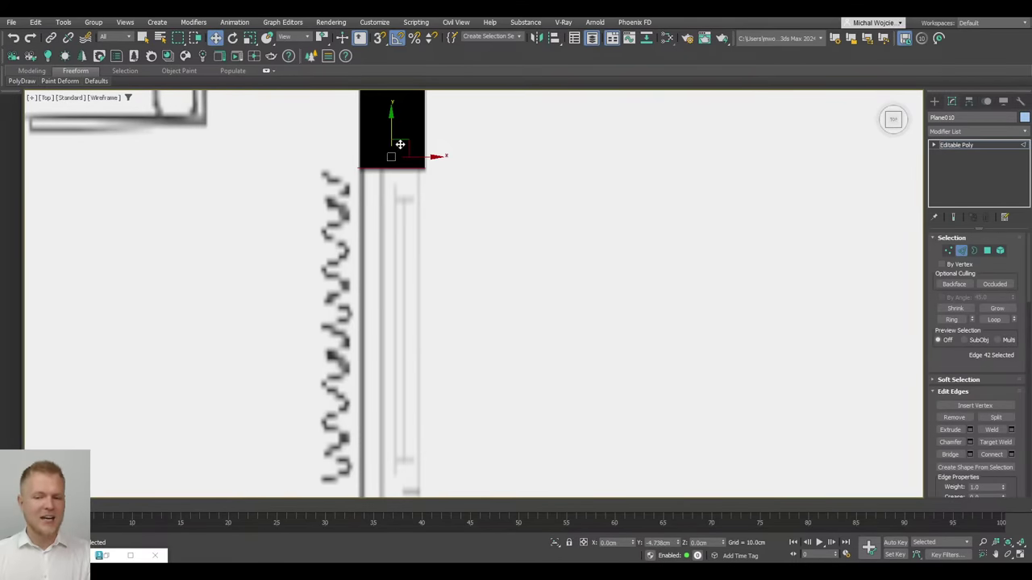
Move the edge down to the front wall's inner face line and extend it to the outer face as a corner square
scroll(395, 137, "down", 5)
middle_click_drag(440, 261, 663, 311)
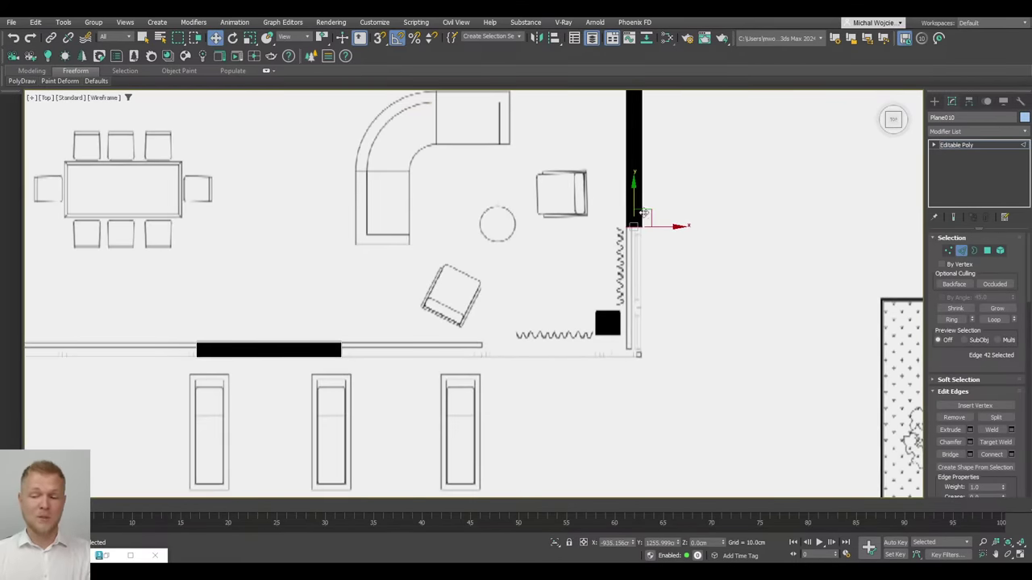
left_click_drag(632, 199, 339, 345)
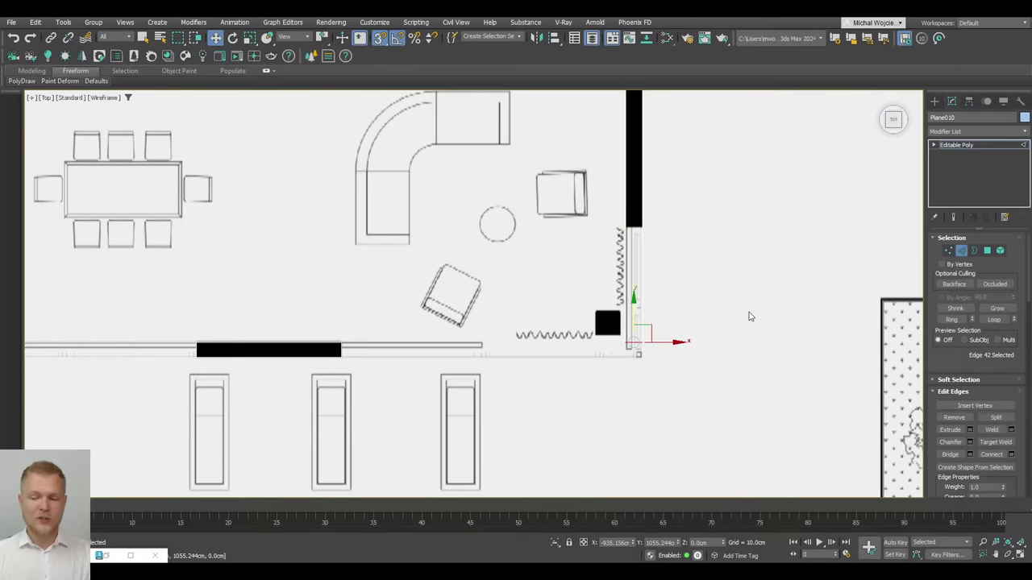
scroll(637, 342, "up", 3)
scroll(645, 314, "down", 4)
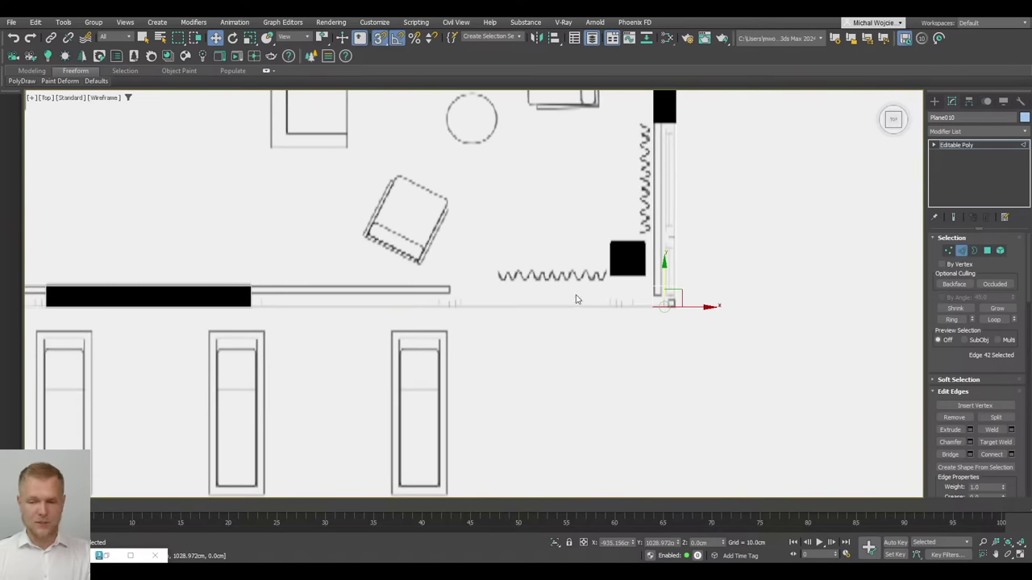
Extend the front corner square's left edge along the front wall to the existing solid section and weld the meeting vertices
left_click(653, 297)
left_click(653, 297)
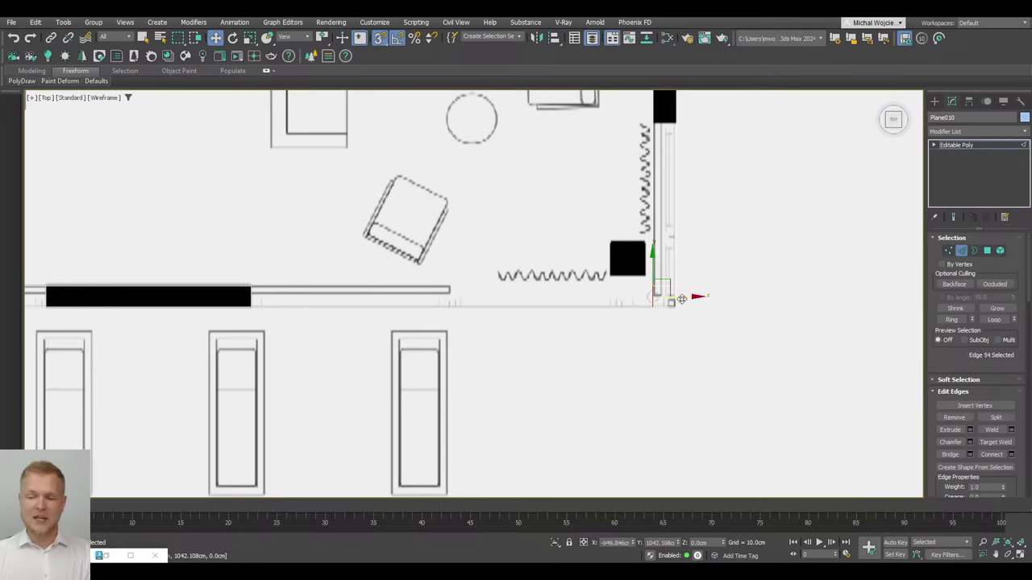
left_click(254, 292)
key("1")
middle_click_drag(341, 299, 416, 288)
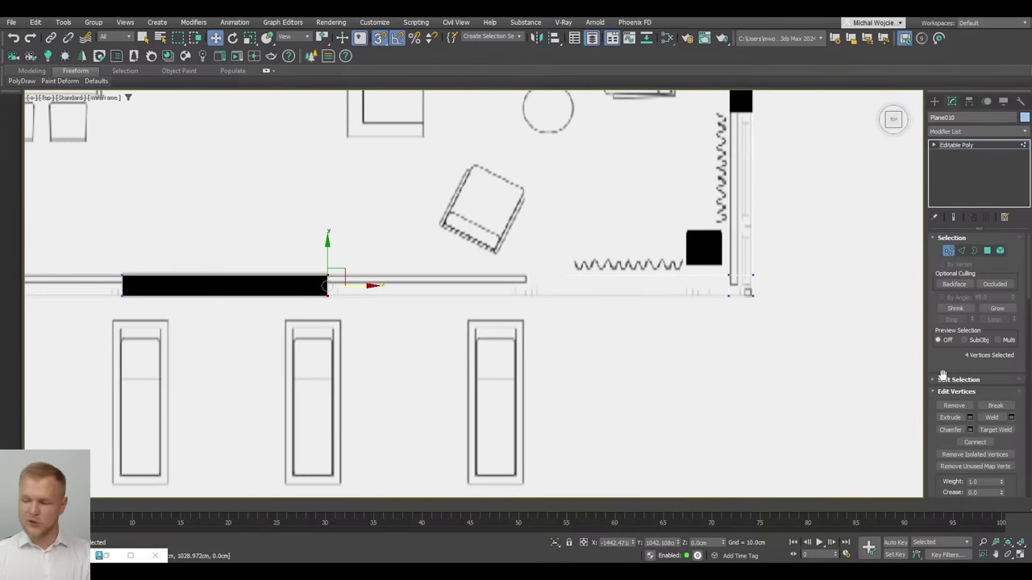
left_click(996, 420)
scroll(488, 308, "down", 5)
mouse_move(489, 311)
middle_mouse_down("alt")
mouse_move(505, 323)
mouse_move(501, 299)
middle_mouse_up("alt")
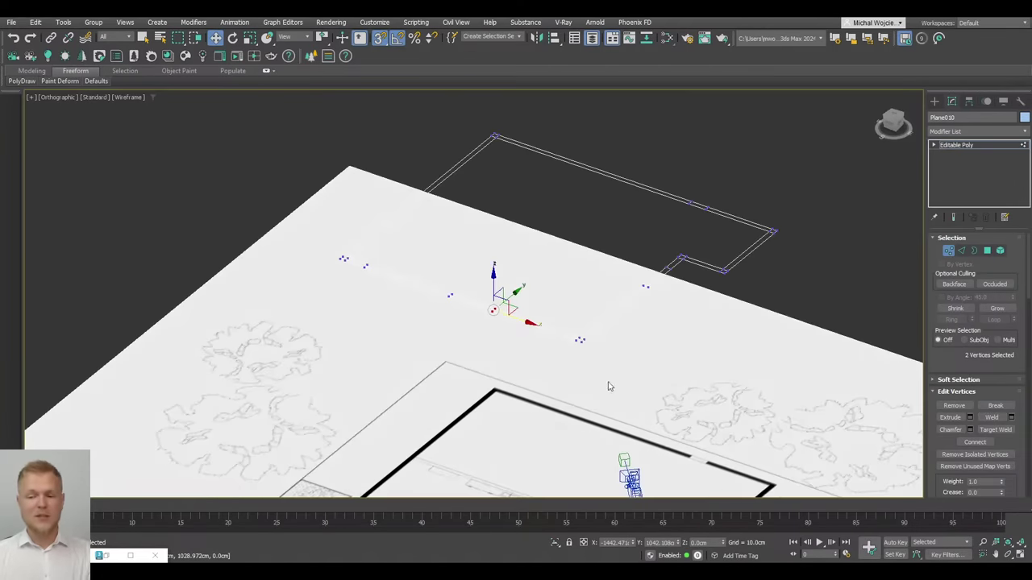
middle_click_drag(608, 387, 563, 354)
left_click(949, 250)
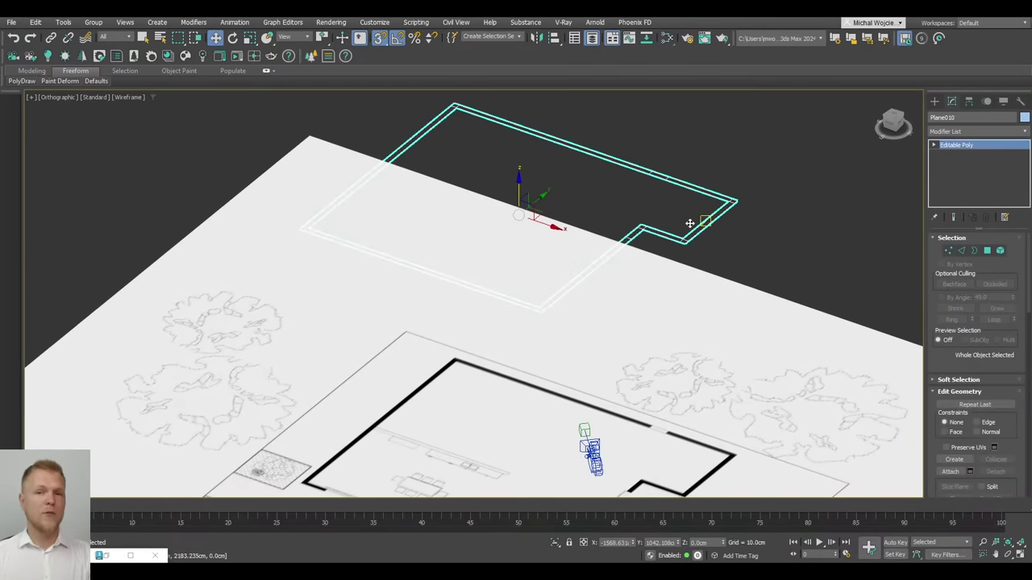
Cut two edge loops across the left exterior wall, aligned with both faces of the interior kitchen partition
middle_click_drag(559, 261, 563, 153)
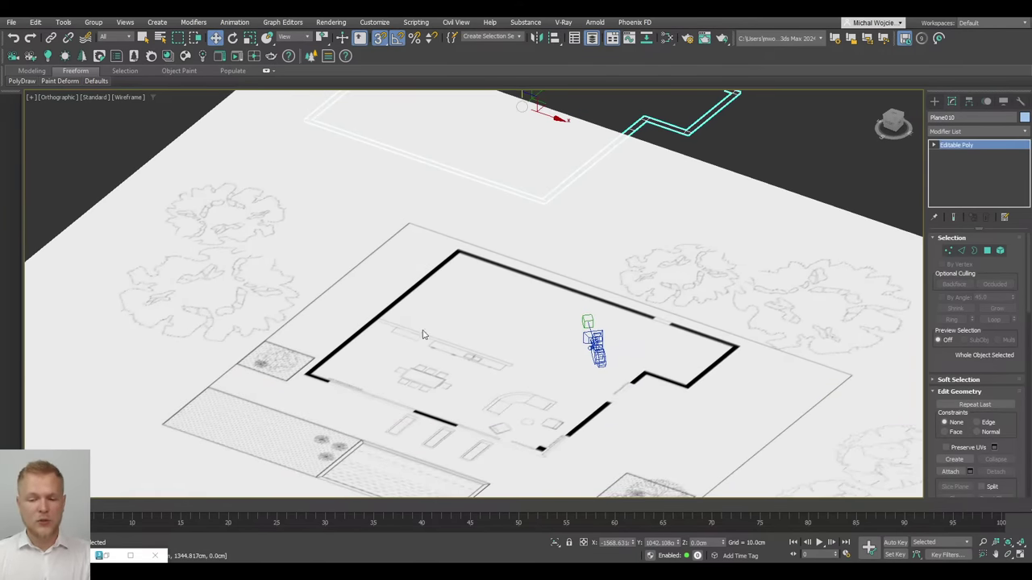
key("t")
scroll(548, 234, "up", 10)
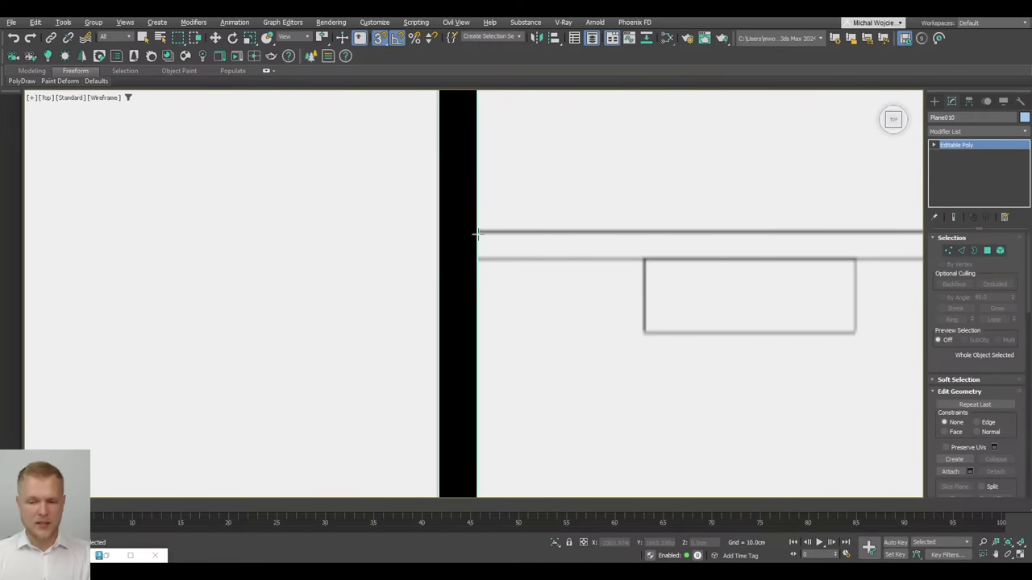
left_click(477, 259)
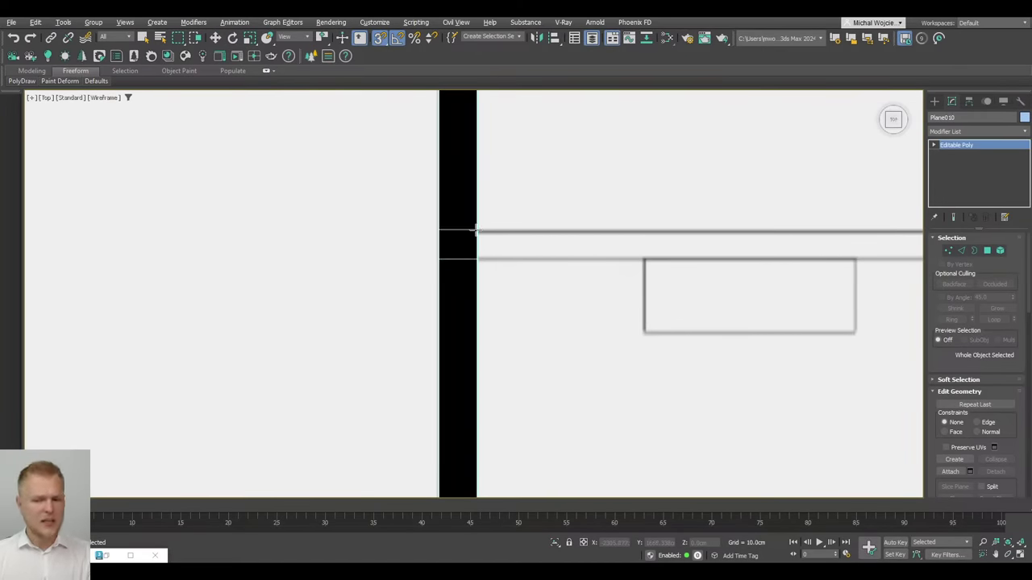
left_click(477, 231)
right_click(505, 274)
Extend the left wall's inner edge between the two cuts along the kitchen partition to its far end
key("2")
left_click(476, 246)
scroll(501, 292, "down", 2)
scroll(500, 298, "down", 2)
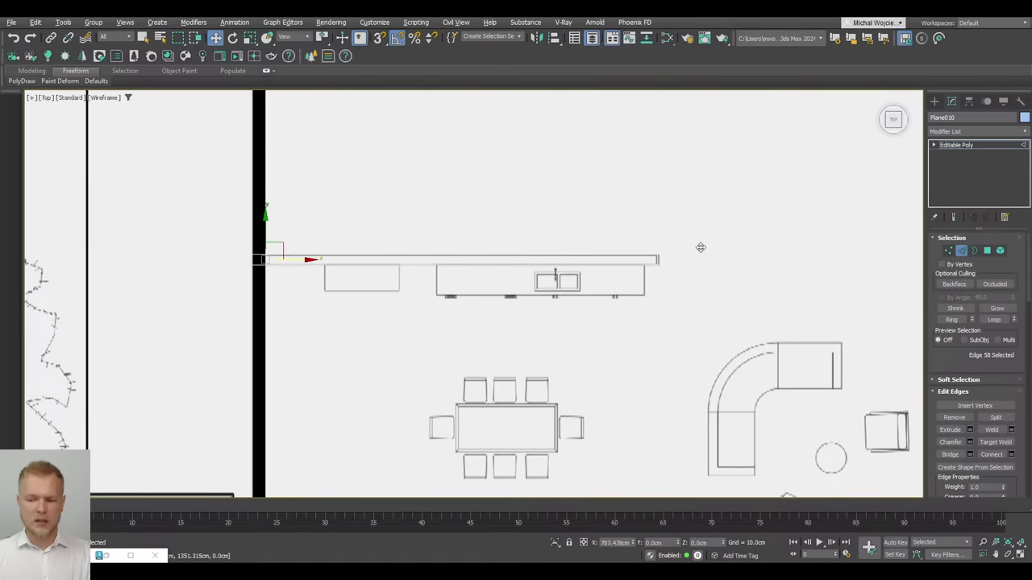
scroll(665, 315, "down", 6)
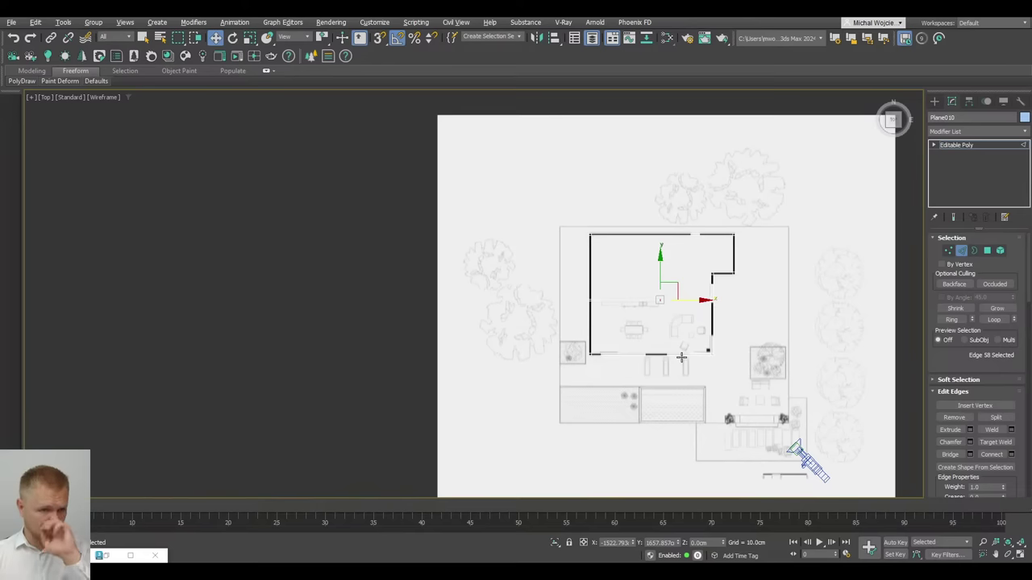
left_click(964, 254)
Clone the traced wall outline as one independent copy placed over the front elevation drawing
middle_click_drag(677, 377, 553, 382, "alt")
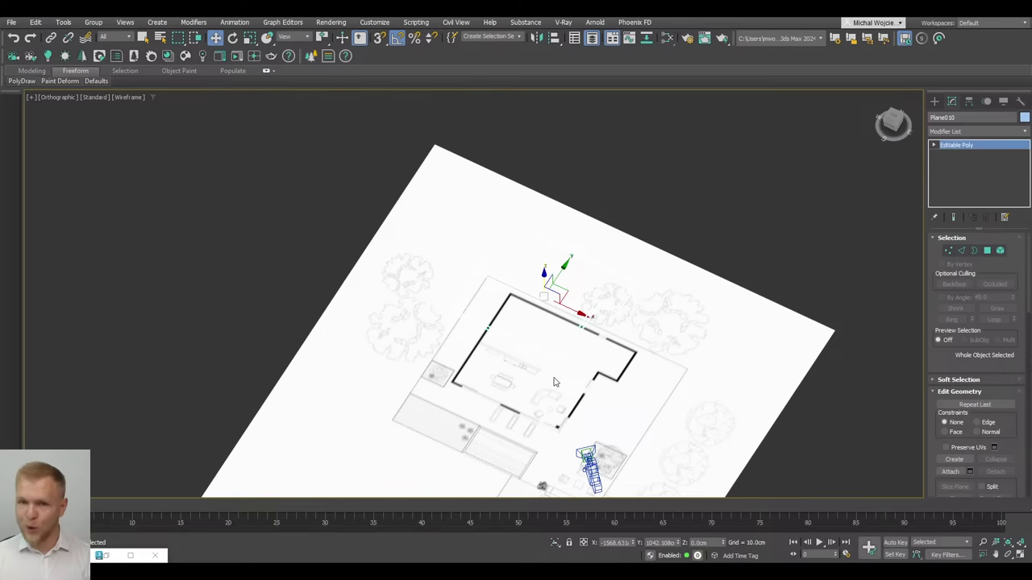
middle_click_drag(555, 382, 542, 323, "alt")
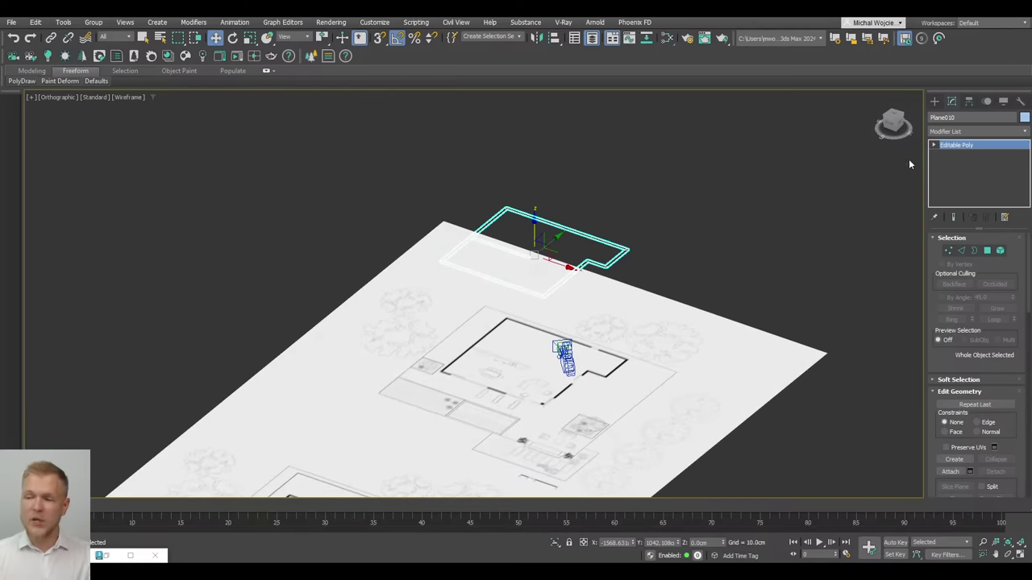
left_click(574, 243)
left_click(599, 239)
key("t")
key("z")
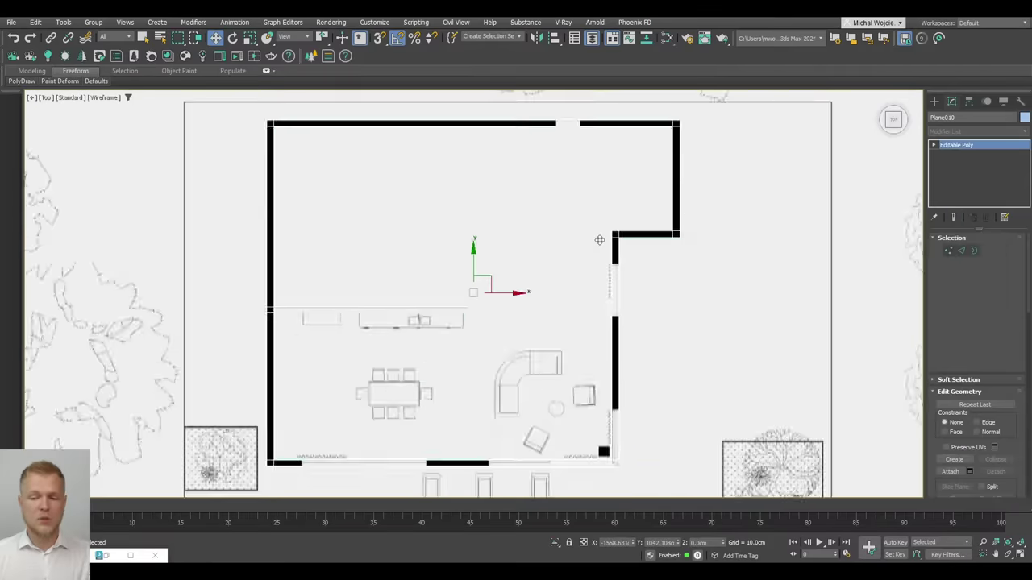
scroll(599, 240, "down", 3)
scroll(583, 375, "down", 3)
middle_click_drag(582, 375, 546, 191)
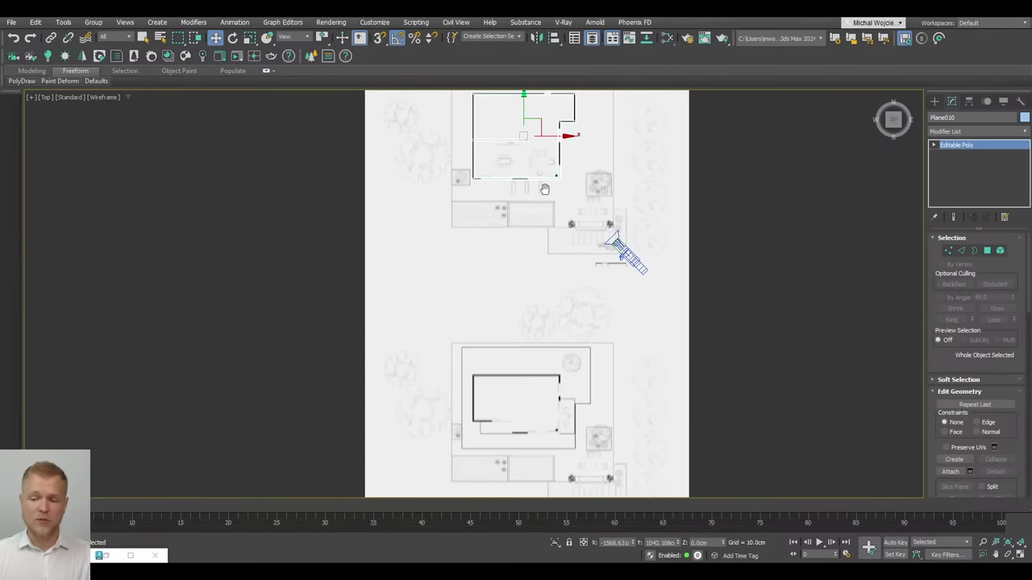
scroll(541, 192, "down", 2)
scroll(539, 227, "down", 2)
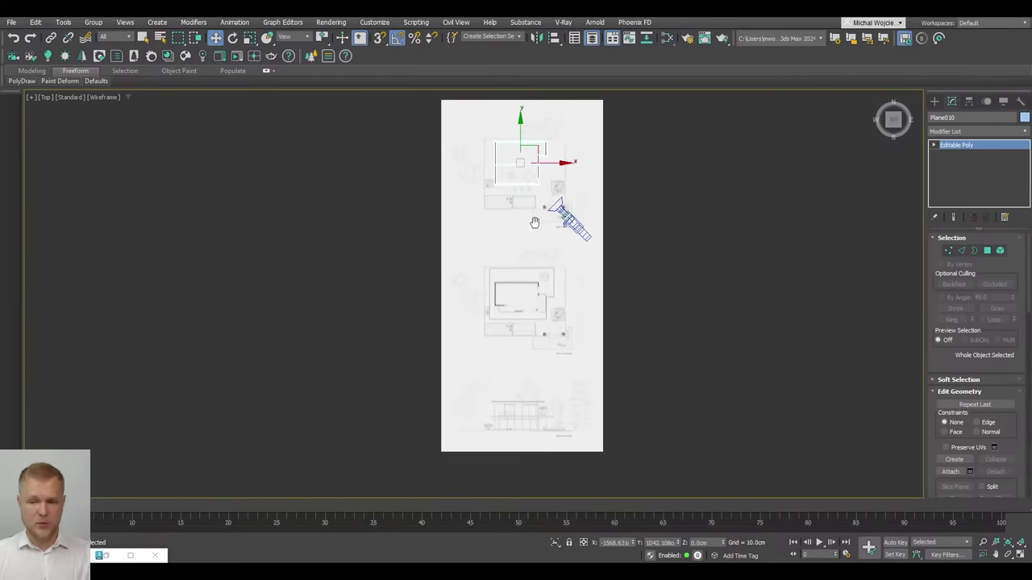
left_click_drag(523, 336, 523, 439, "shift")
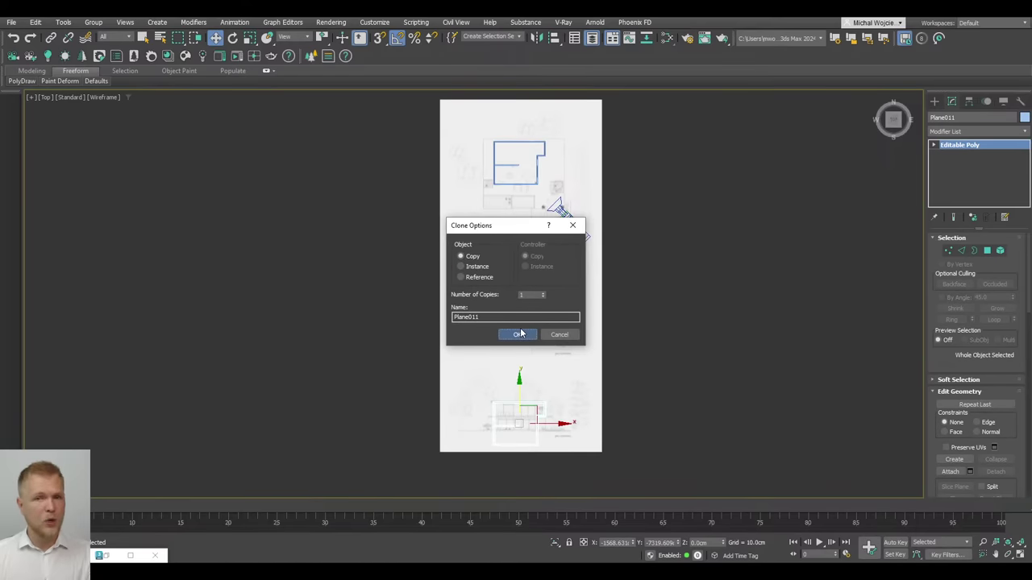
left_click(518, 334)
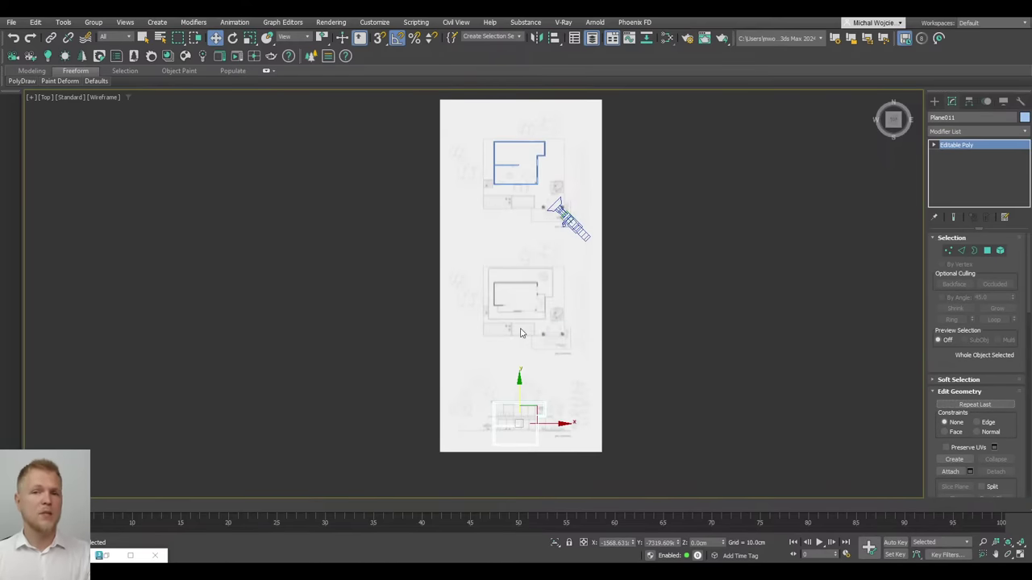
Rotate the copied outline upright and move it so it lines up with the ground floor line of the front elevation
scroll(520, 334, "down", 2)
scroll(523, 372, "up", 4)
scroll(521, 370, "up", 4)
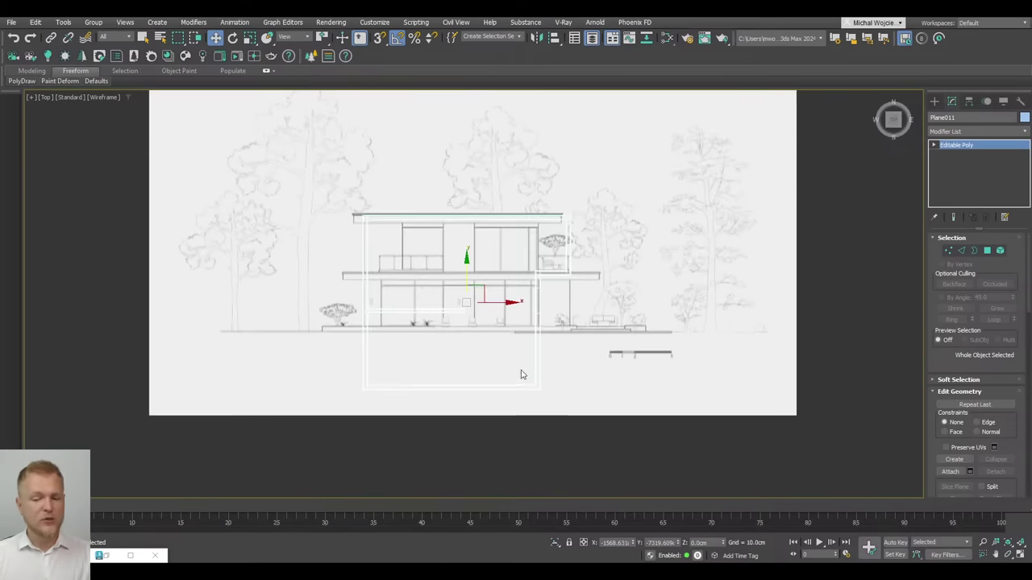
key("e")
left_click_drag(479, 365, 511, 314)
key("w")
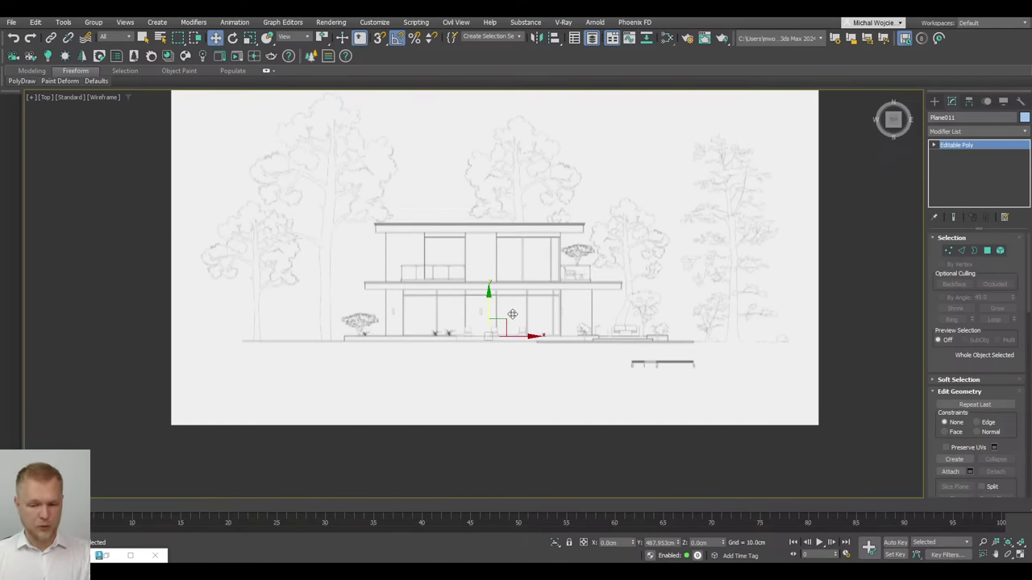
scroll(500, 346, "up", 5)
scroll(520, 335, "down", 2)
scroll(520, 336, "up", 2)
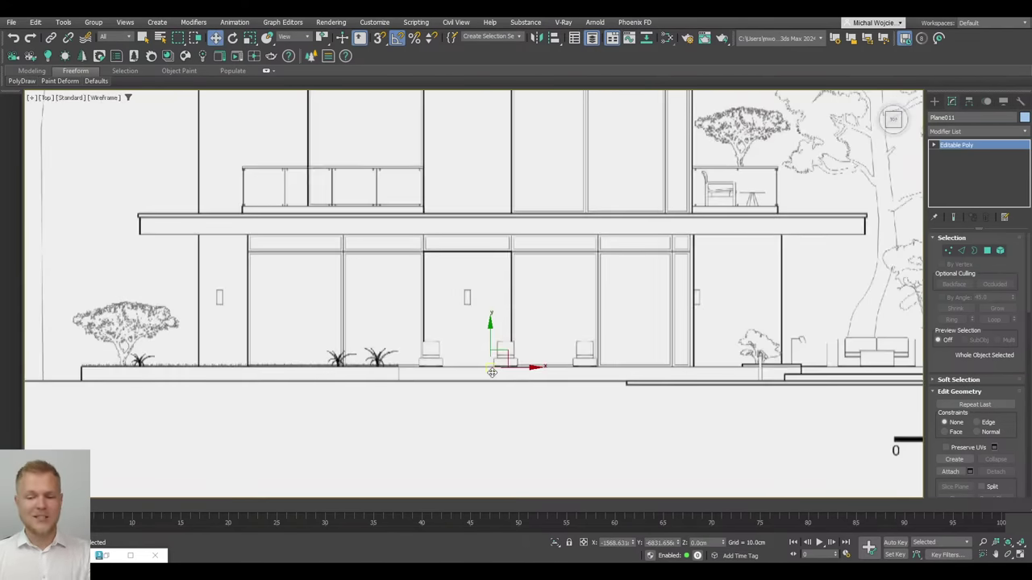
Apply a Shell modifier to the upright wall copy and display the scene shaded
left_click(944, 131)
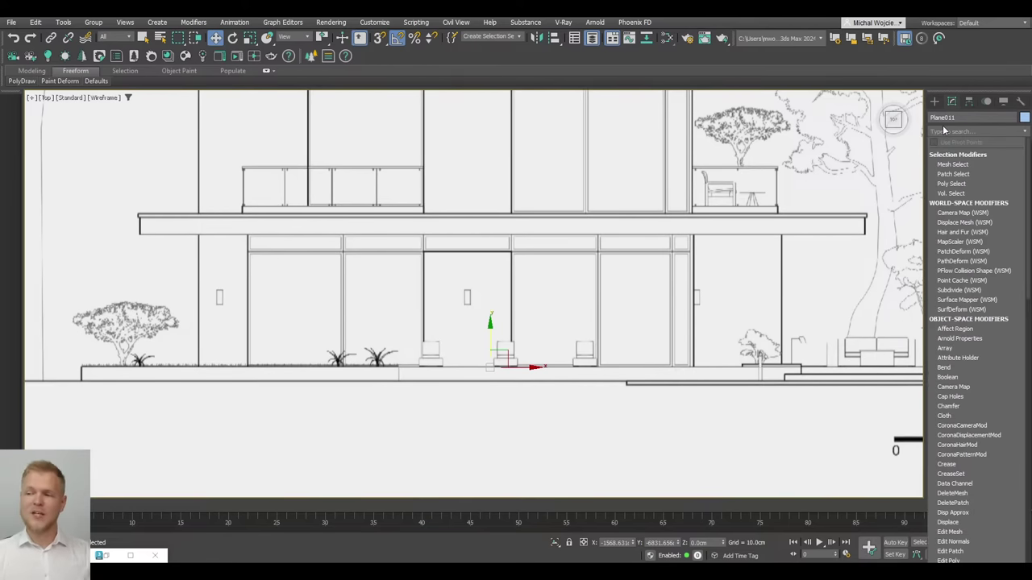
scroll(944, 131, "down", 10)
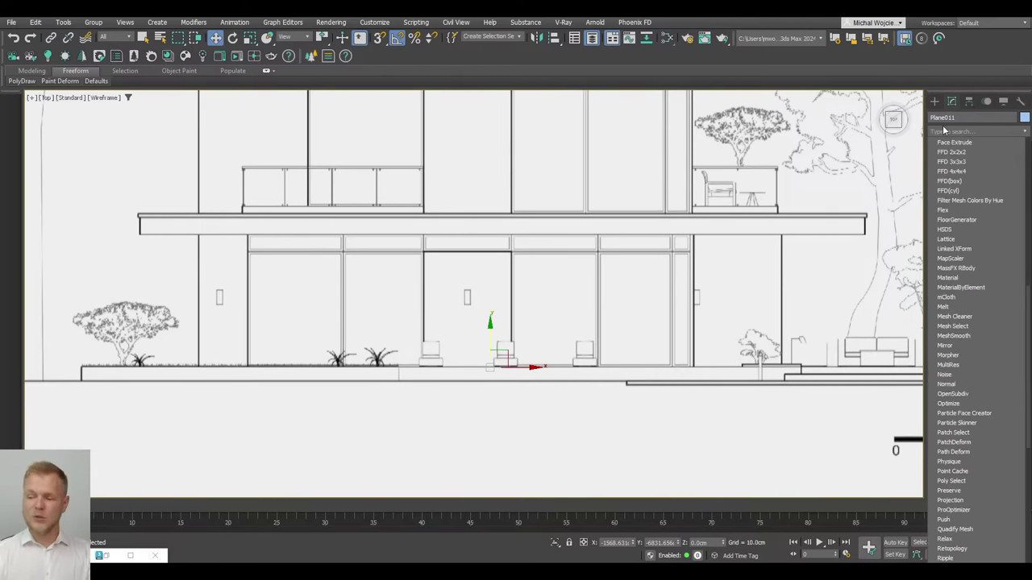
type("shell")
key("Return")
scroll(709, 327, "down", 4)
middle_click_drag(741, 334, 796, 332, "alt")
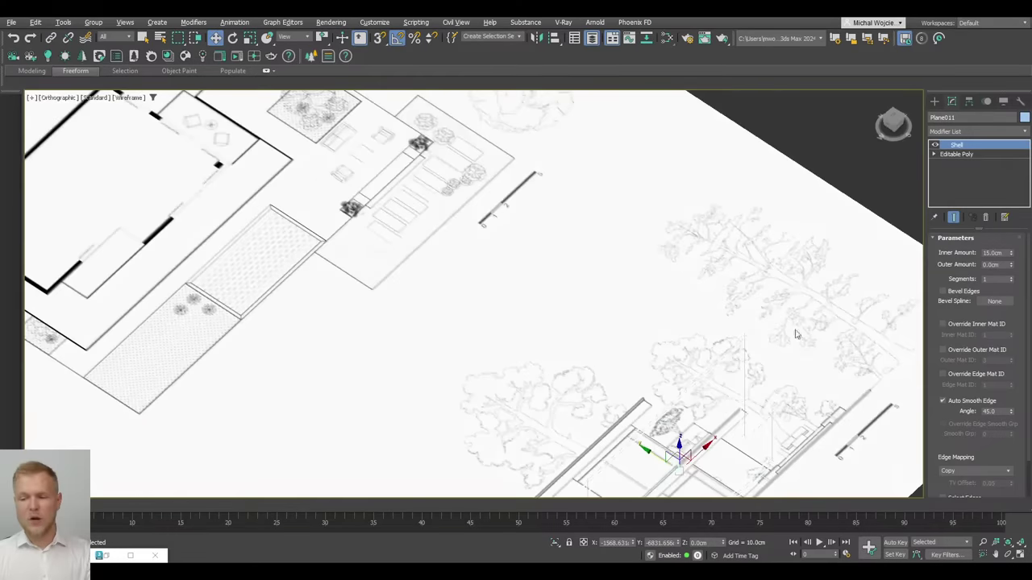
key("F3")
middle_click_drag(730, 484, 686, 314)
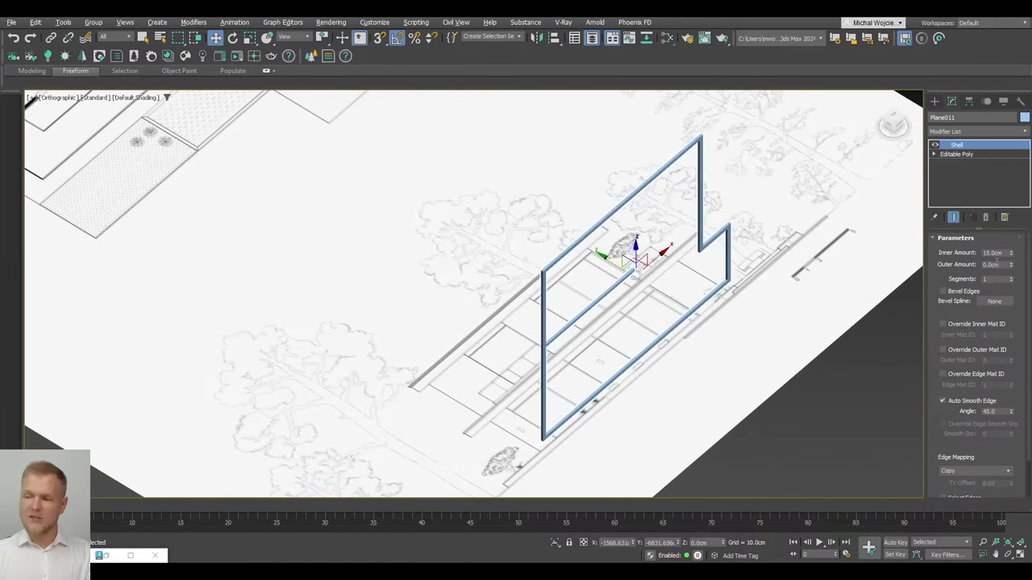
Set the Shell's outer amount to 150 cm, and raise it further to about 233 cm
type("150")
key("Return")
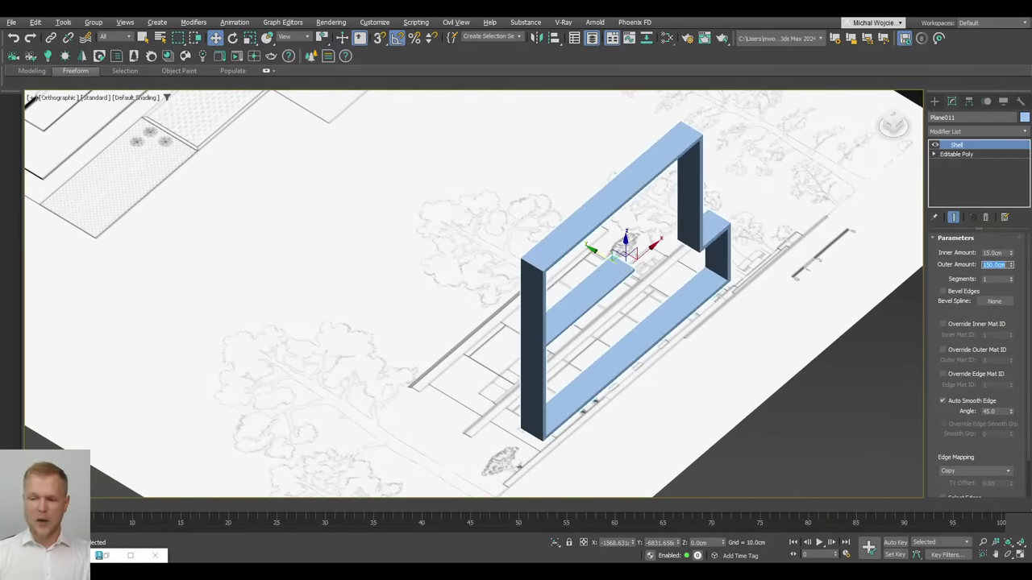
left_click_drag(1012, 266, 528, 245)
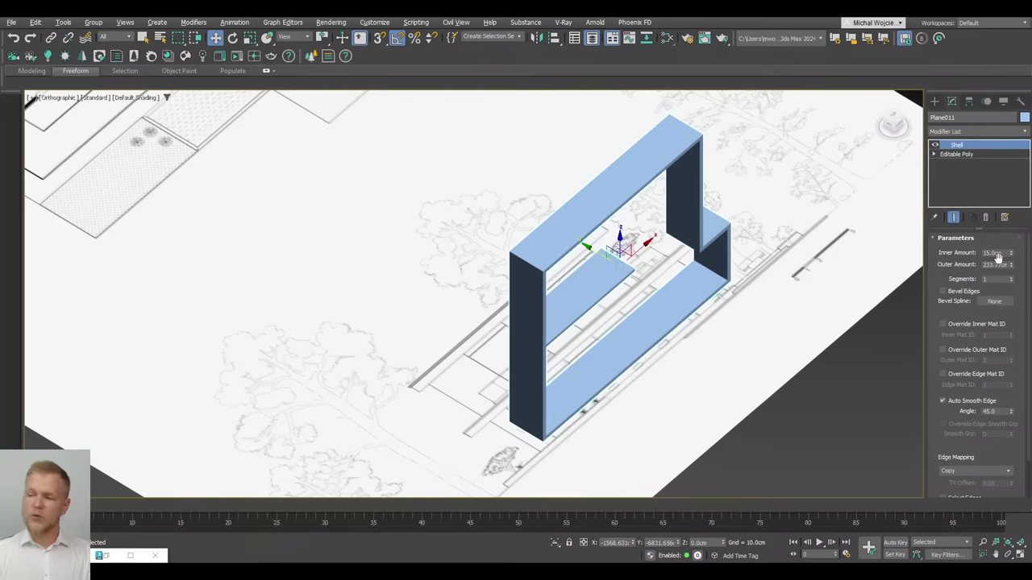
Set the Shell's segments to 3 and display the upright walls from above with edged faces over the front elevation
left_click(1011, 276)
left_click(1011, 276)
middle_click_drag(606, 267, 594, 258)
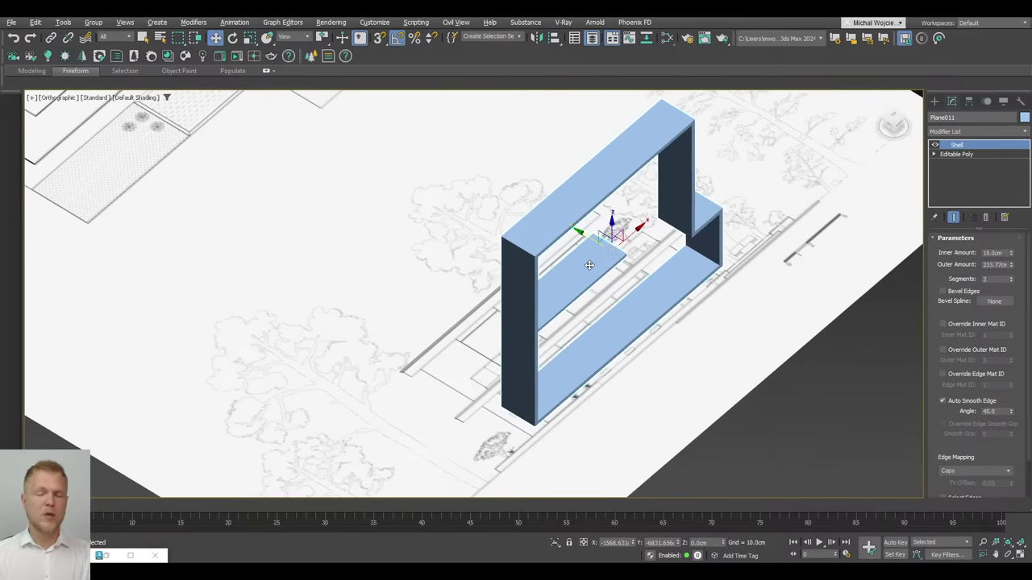
key("t")
scroll(588, 265, "up", 2)
key("F3")
scroll(586, 272, "down", 2)
middle_click_drag(585, 274, 539, 241)
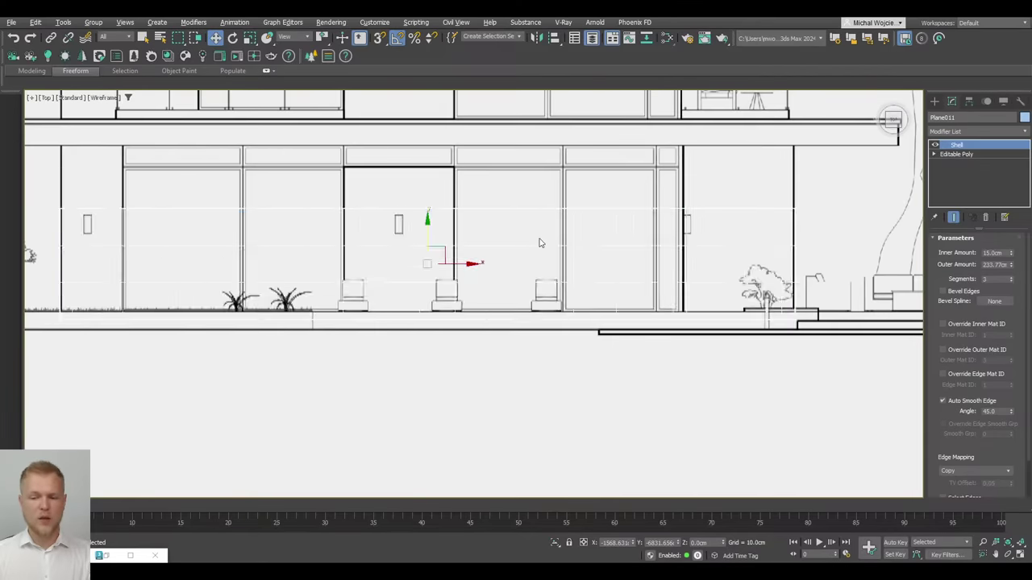
key("F3")
key("F4")
scroll(536, 246, "down", 2)
Raise the Shell's outer amount to about 373.65 cm so the walls reach the underside of the first-floor slab
right_click(525, 248)
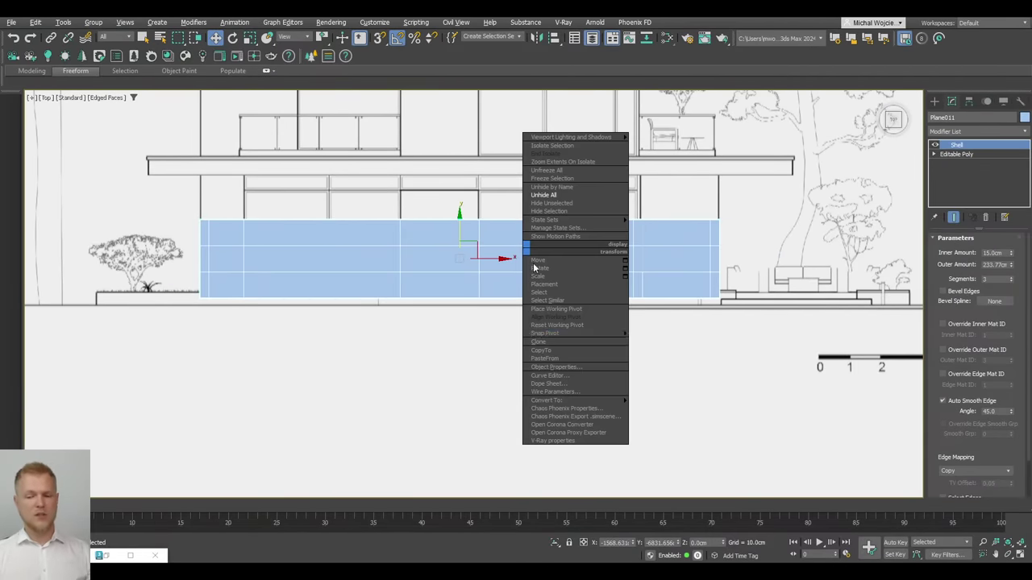
mouse_move(613, 400)
left_click(439, 287)
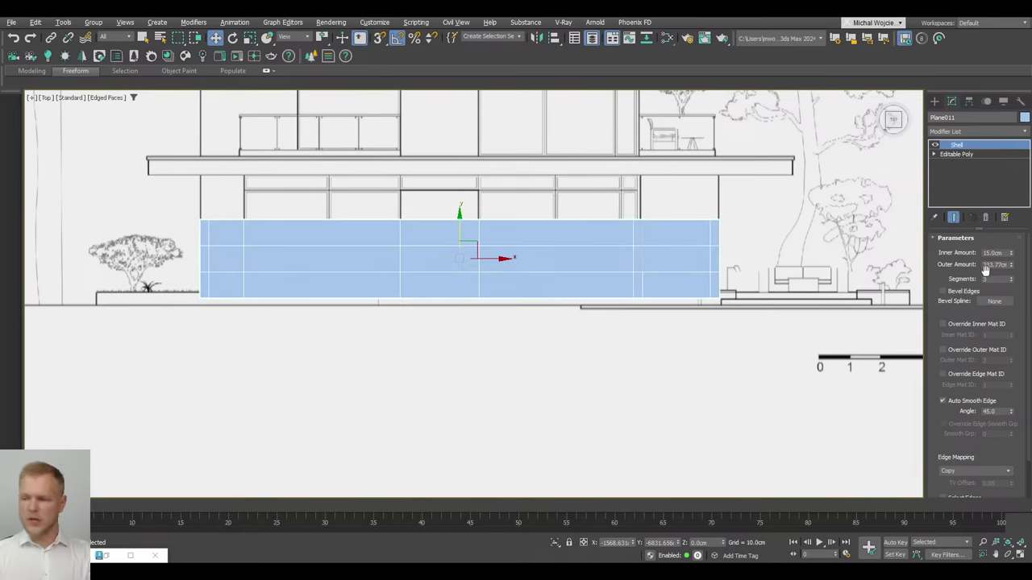
left_click_drag(1010, 265, 558, 552)
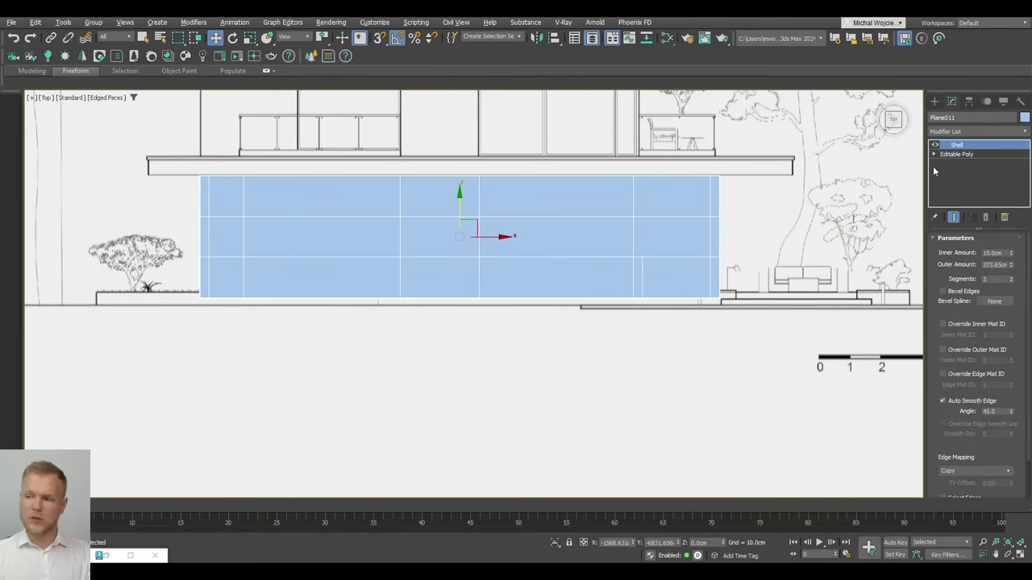
left_click(965, 131)
left_click(965, 131)
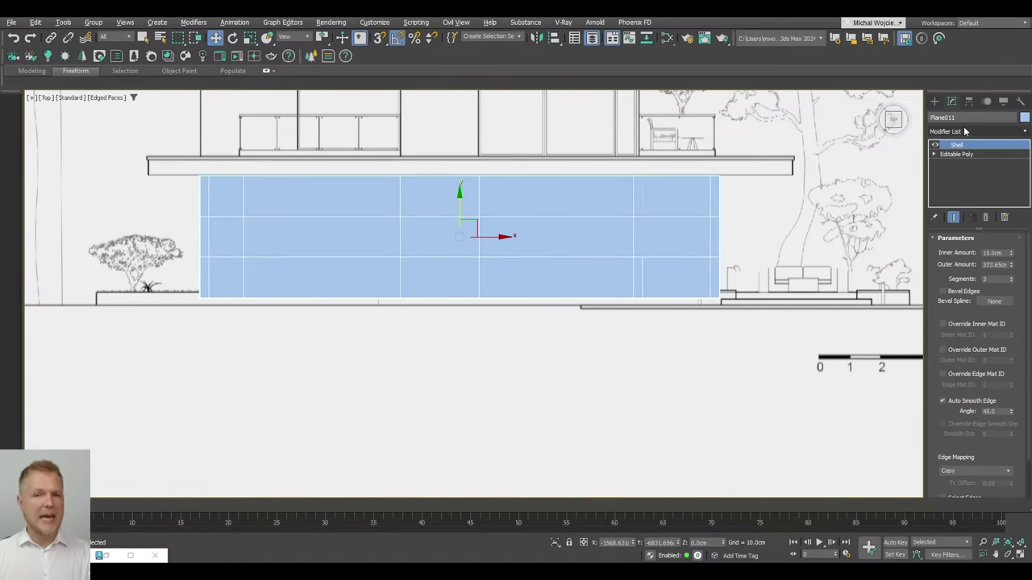
Convert the shelled upright walls to an editable poly
scroll(516, 352, "down", 8)
middle_click_drag(511, 352, 320, 235, "alt")
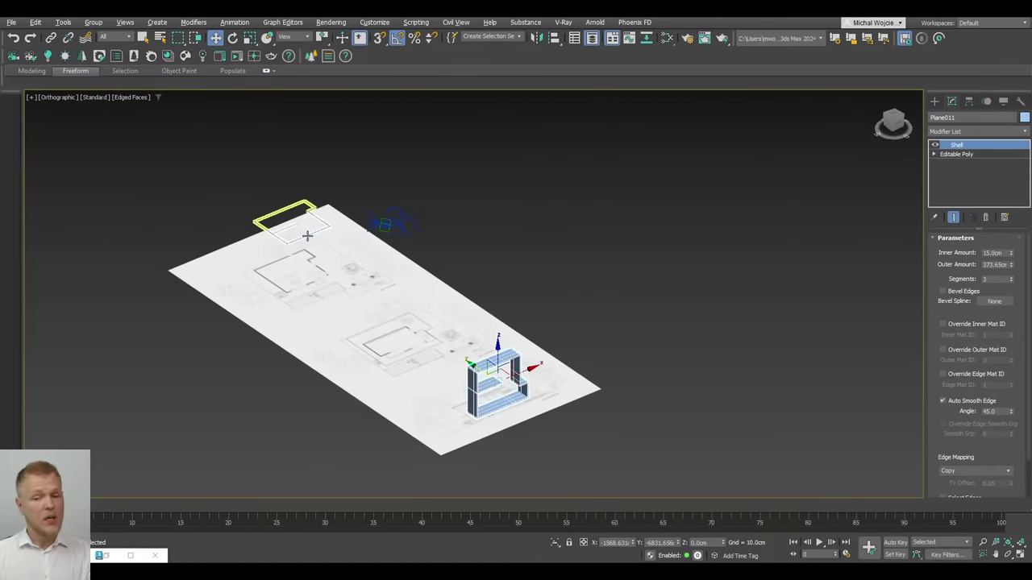
middle_click_drag(378, 290, 400, 260)
middle_click_drag(464, 412, 471, 395)
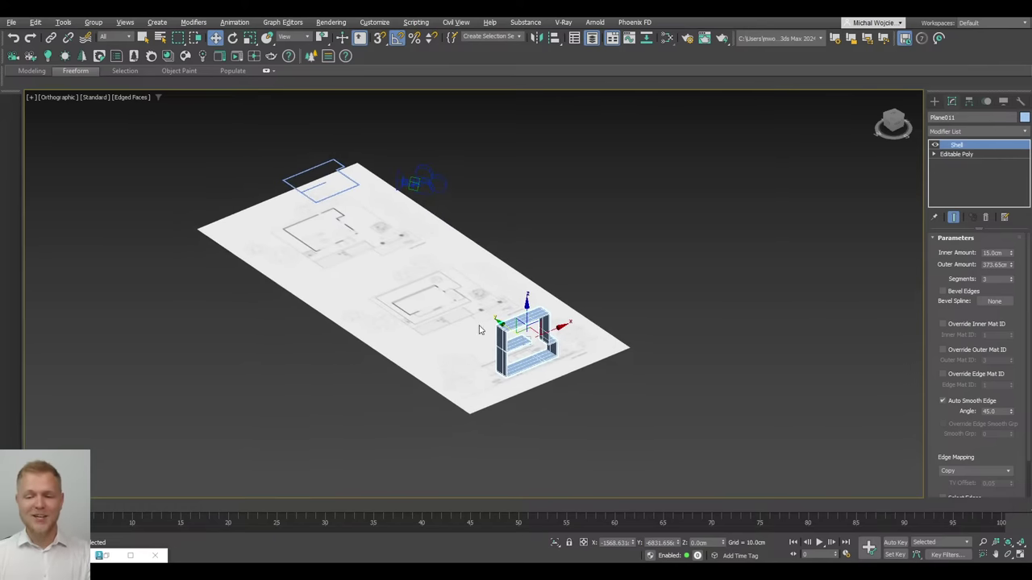
right_click(523, 327)
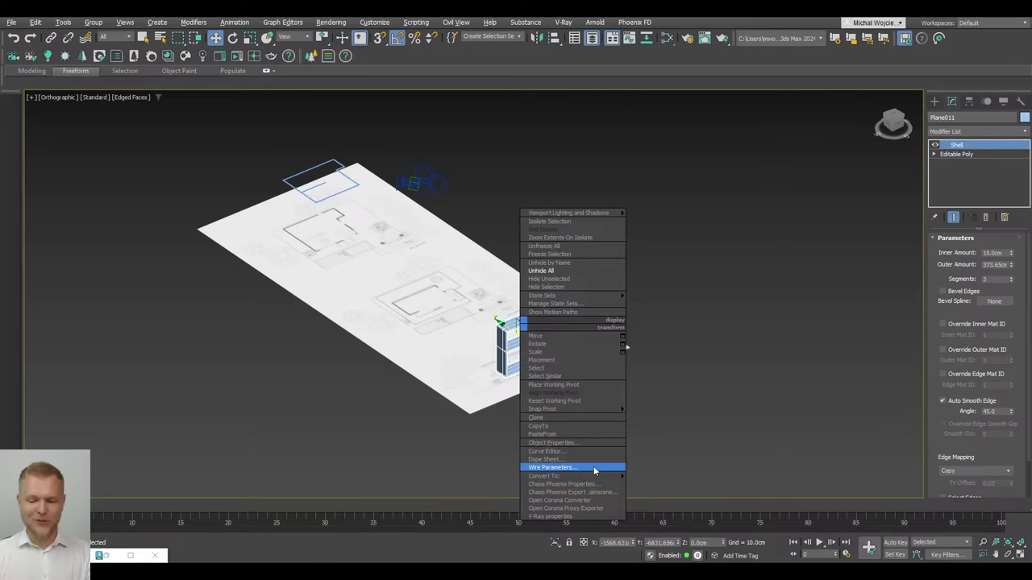
mouse_move(594, 476)
left_click(654, 484)
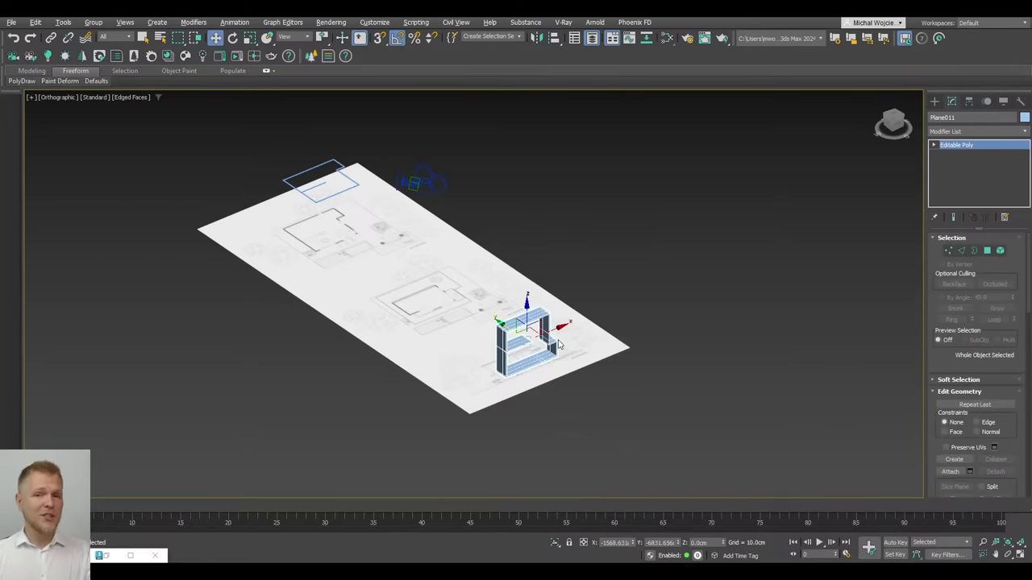
Move the walls' top row of vertices up about 11 cm to the slab's lower edge on the elevation
key("t")
key("z")
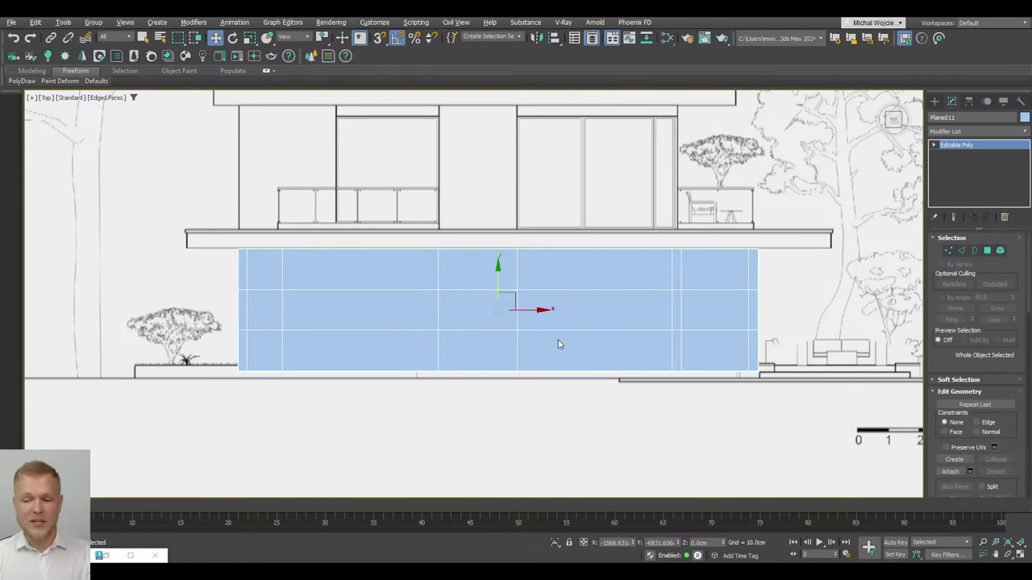
key("1")
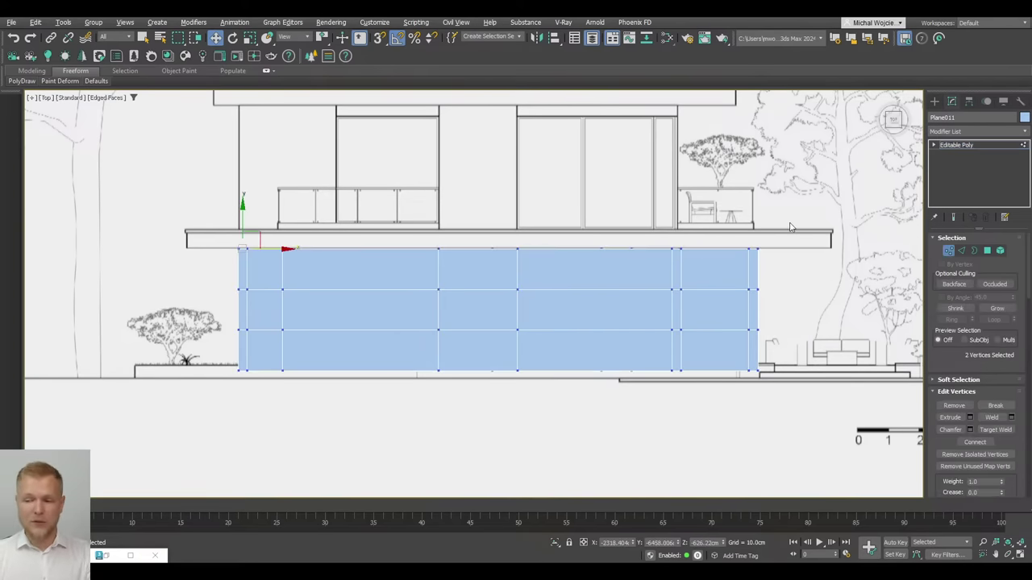
left_click_drag(789, 223, 191, 257)
scroll(229, 242, "down", 3)
scroll(405, 292, "up", 3)
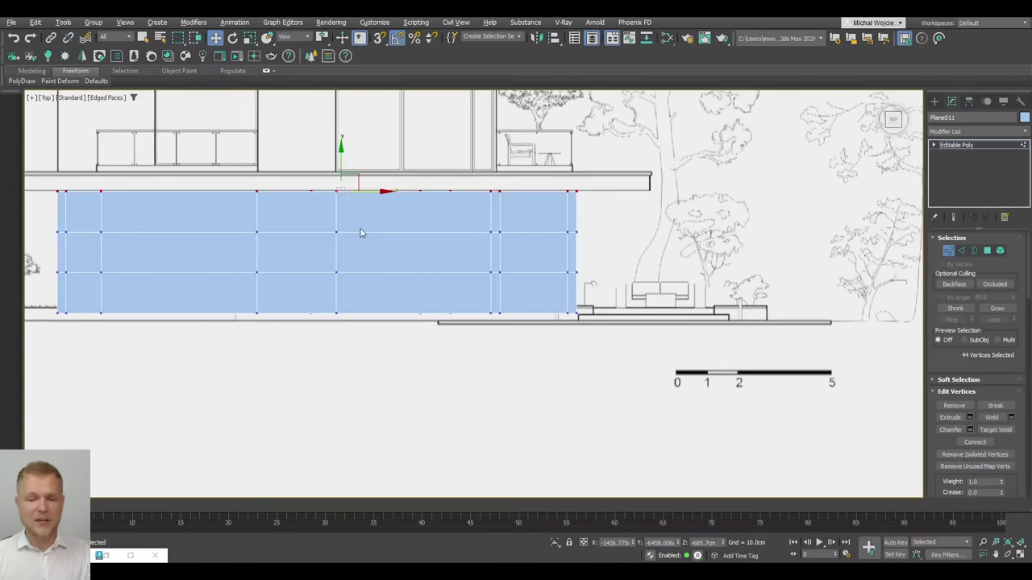
middle_click_drag(337, 206, 389, 258)
scroll(391, 256, "up", 3)
left_click_drag(395, 219, 397, 206)
scroll(546, 253, "down", 6)
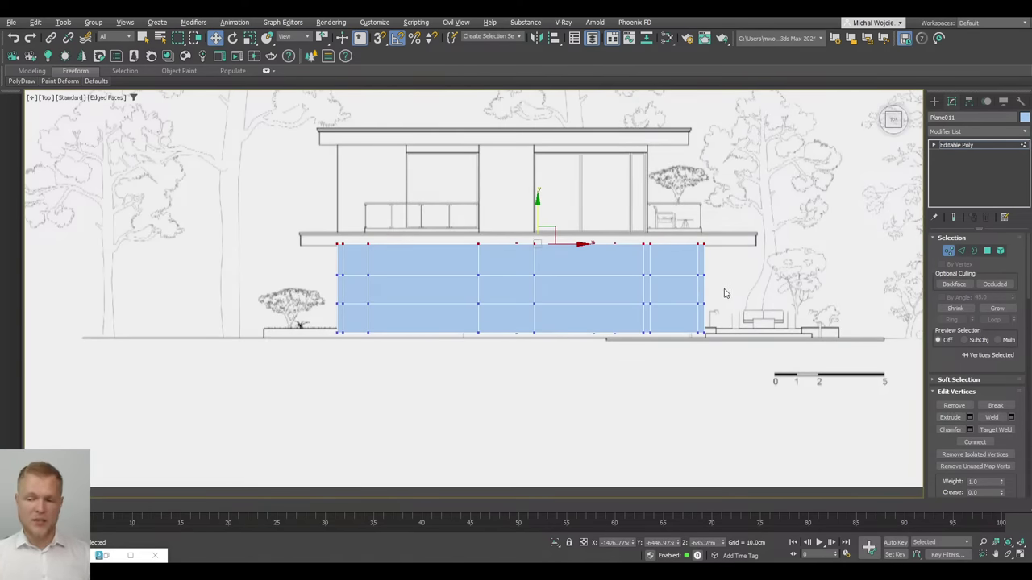
Move the walls' bottom row of vertices down about 29 cm to the ground line of the elevation
left_click_drag(724, 293, 234, 271)
left_click_drag(714, 345, 242, 315)
left_click_drag(536, 303, 538, 309)
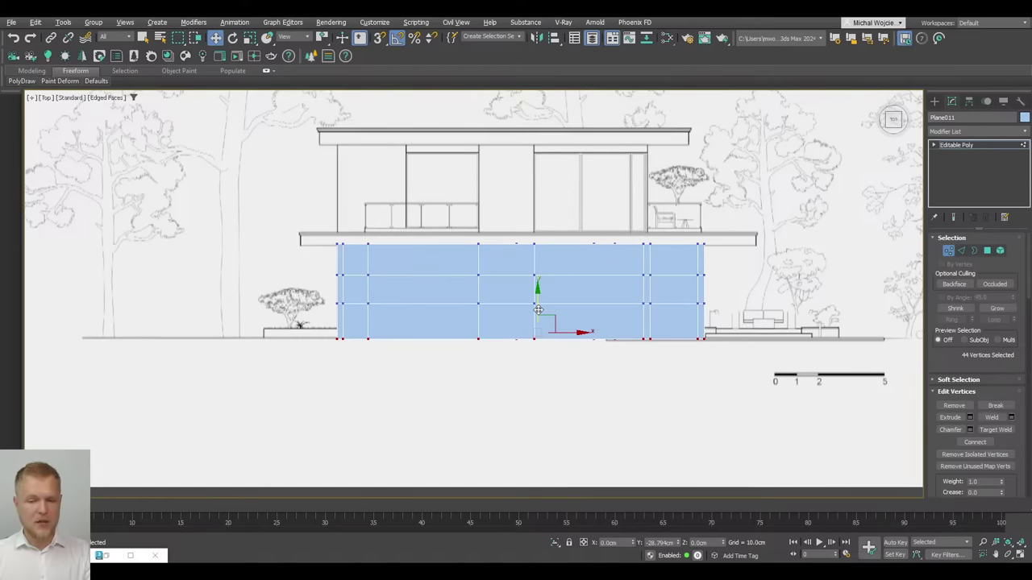
Move the lower middle row of vertices down to the planter's top line beside the house
left_click_drag(314, 322, 758, 293)
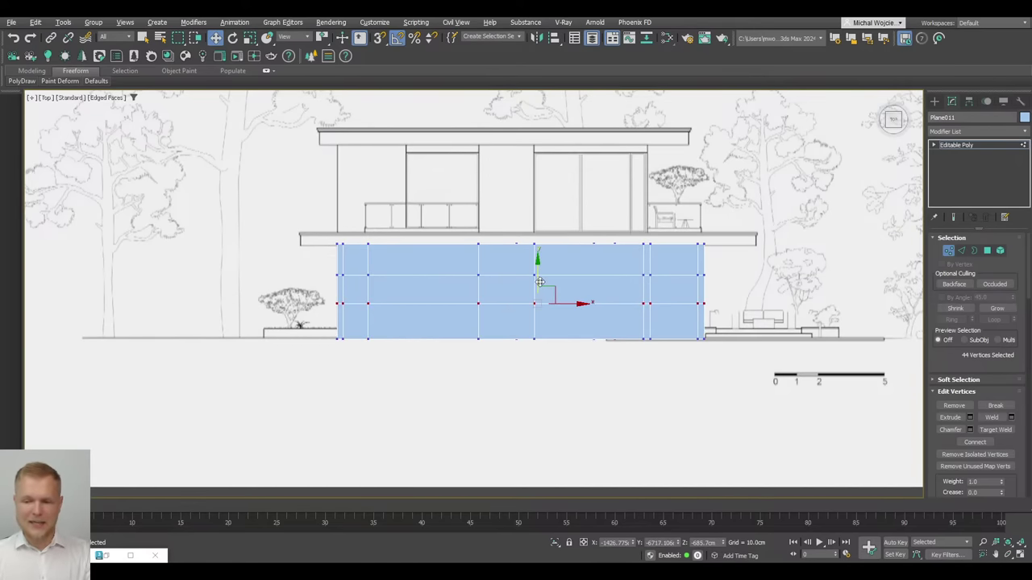
left_click_drag(539, 282, 539, 306)
scroll(387, 342, "up", 5)
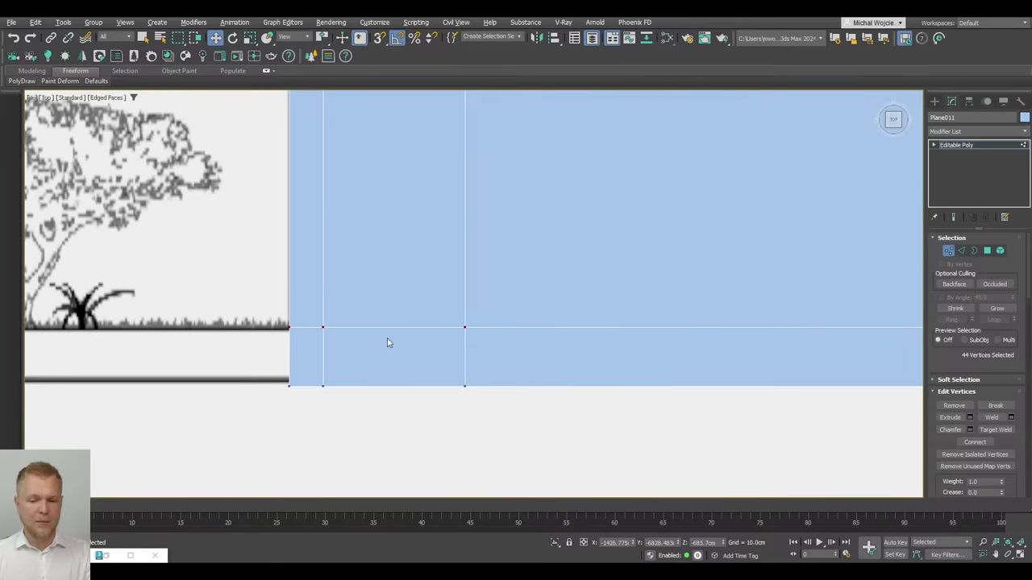
left_click_drag(464, 327, 463, 334)
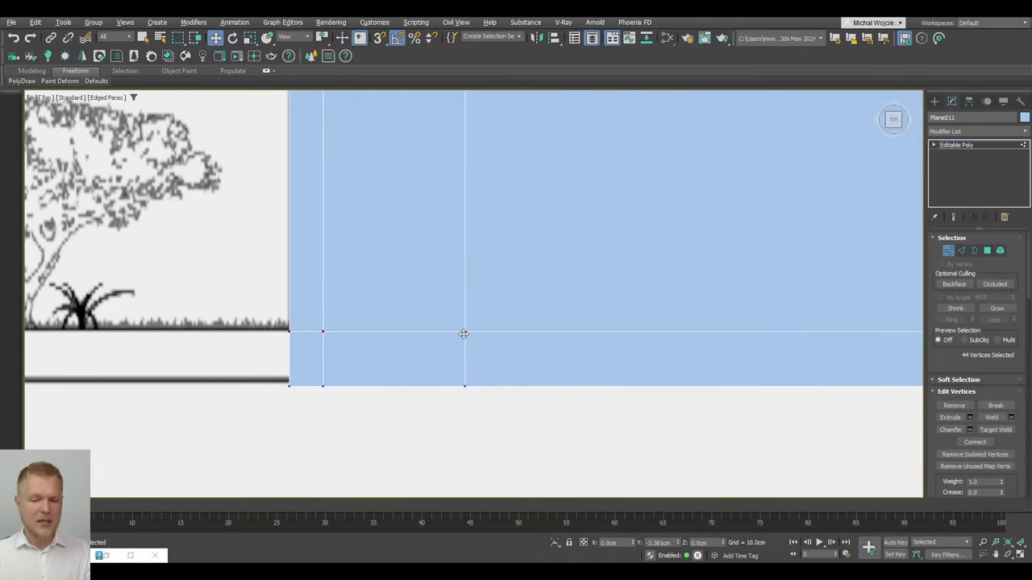
scroll(330, 322, "down", 8)
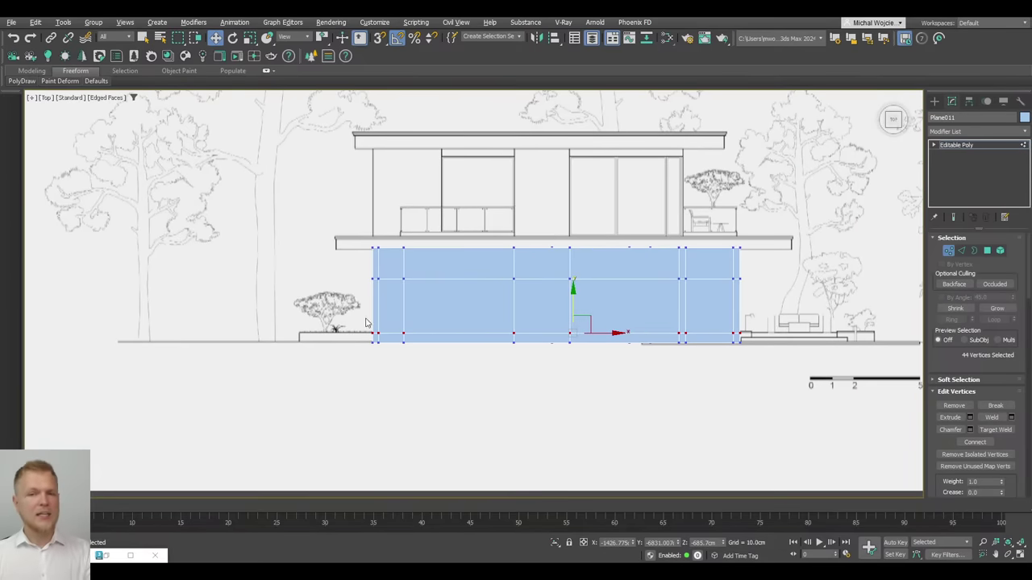
Move the upper middle row of vertices up about 85 cm, close to the top of the walls, and leave vertex editing
left_click_drag(276, 290, 839, 264)
left_click_drag(576, 249, 577, 234)
key("ctrl+z")
key("ctrl+z")
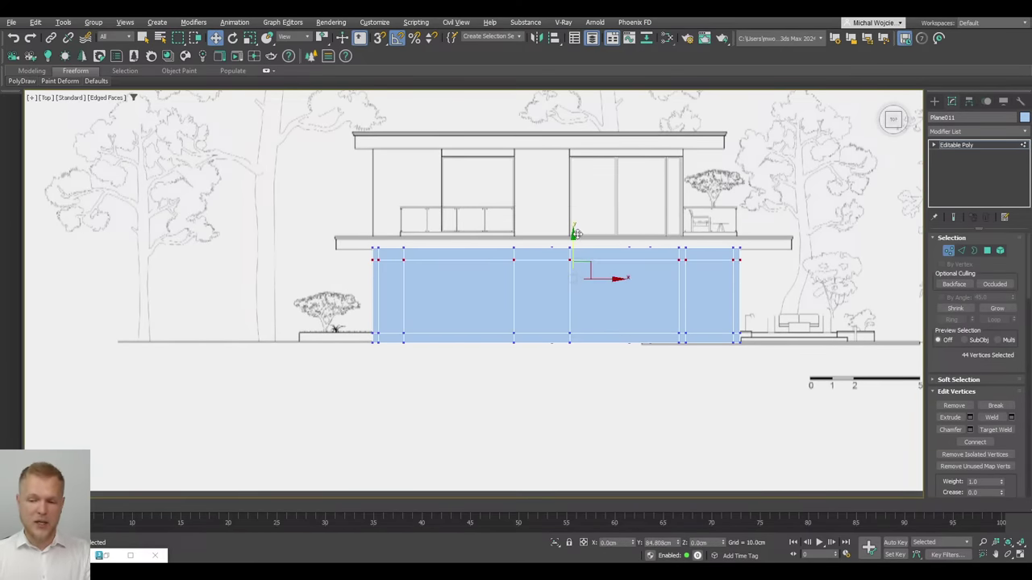
middle_click_drag(576, 233, 622, 226, "alt")
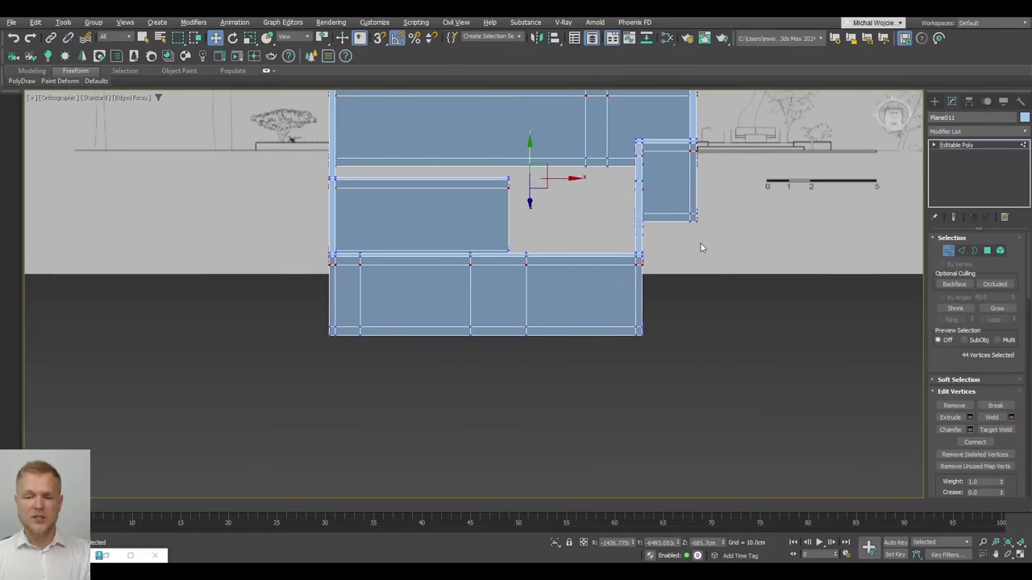
key("1")
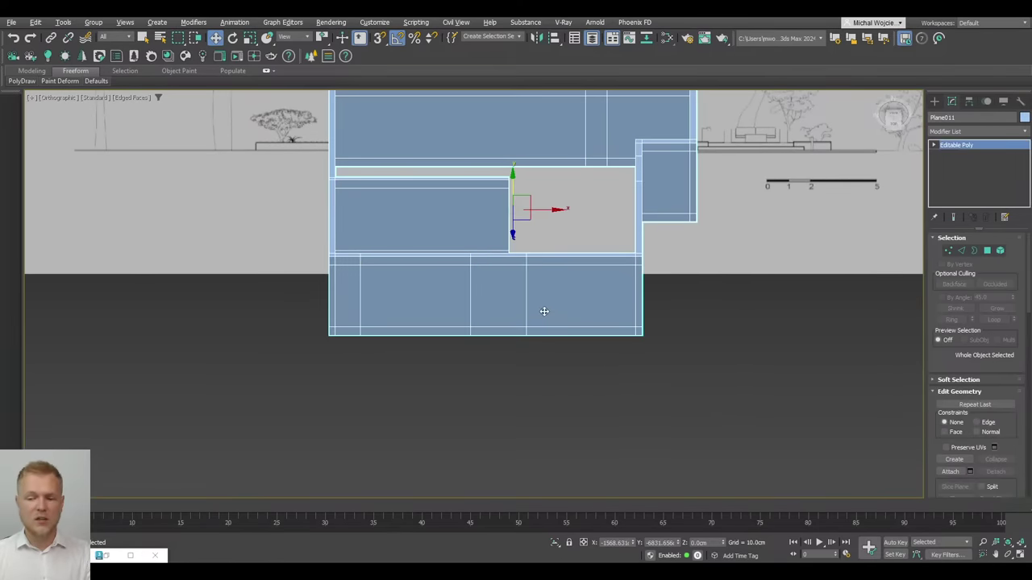
Clone the raised walls as one independent copy placed over the ground floor plan
scroll(544, 311, "down", 5)
middle_click_drag(544, 311, 666, 325, "alt")
left_click(448, 334)
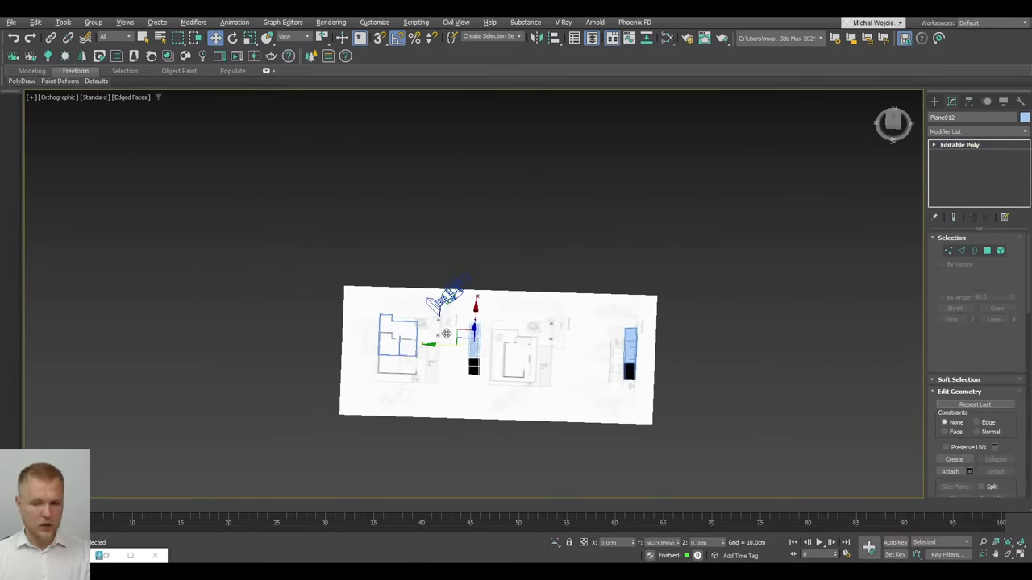
left_click_drag(446, 333, 415, 334, "shift")
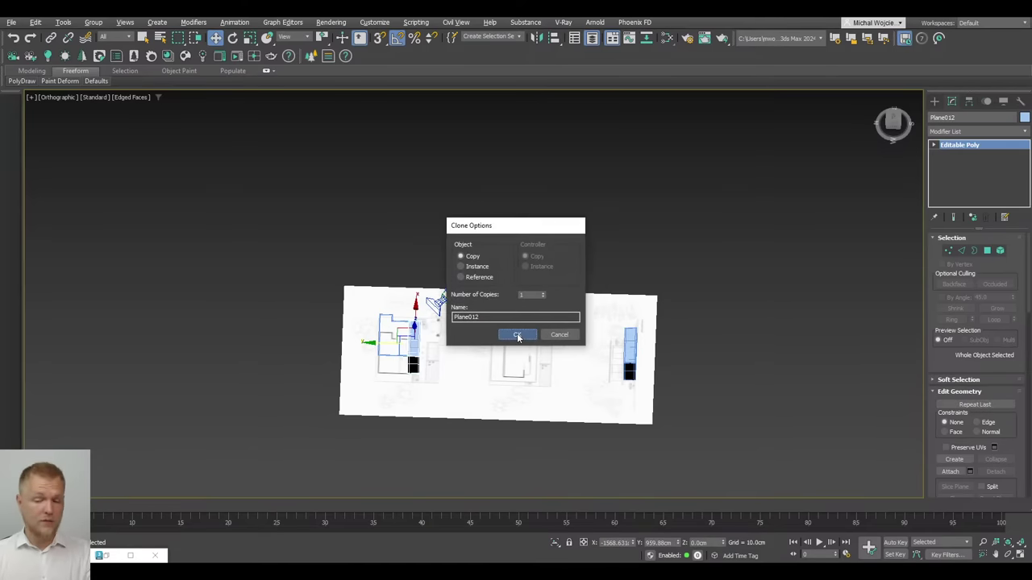
left_click(517, 336)
middle_click_drag(409, 361, 375, 343, "alt")
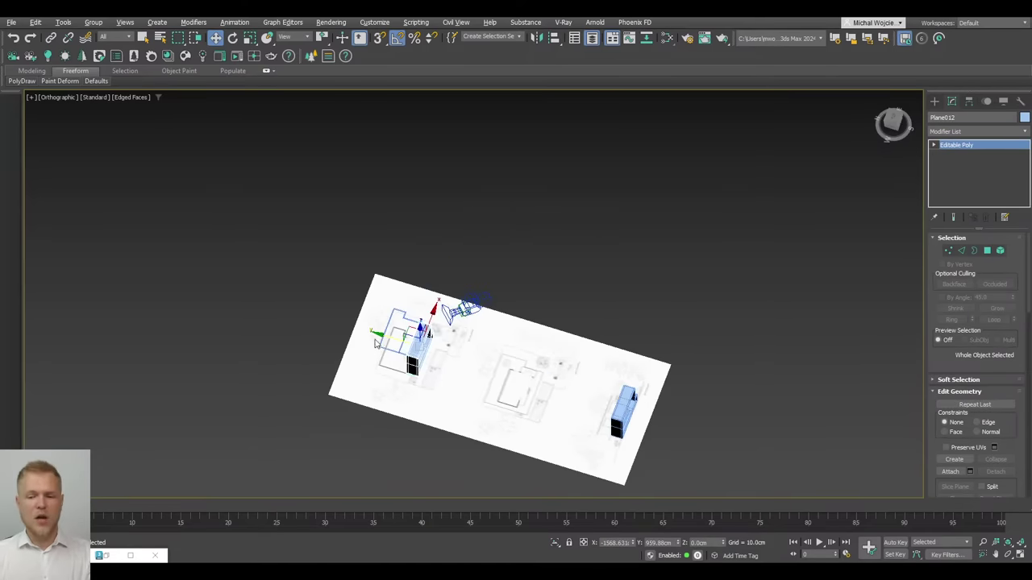
Rotate the copied walls 90 degrees about the X axis so they stand vertically over the floor plan
key("z")
key("e")
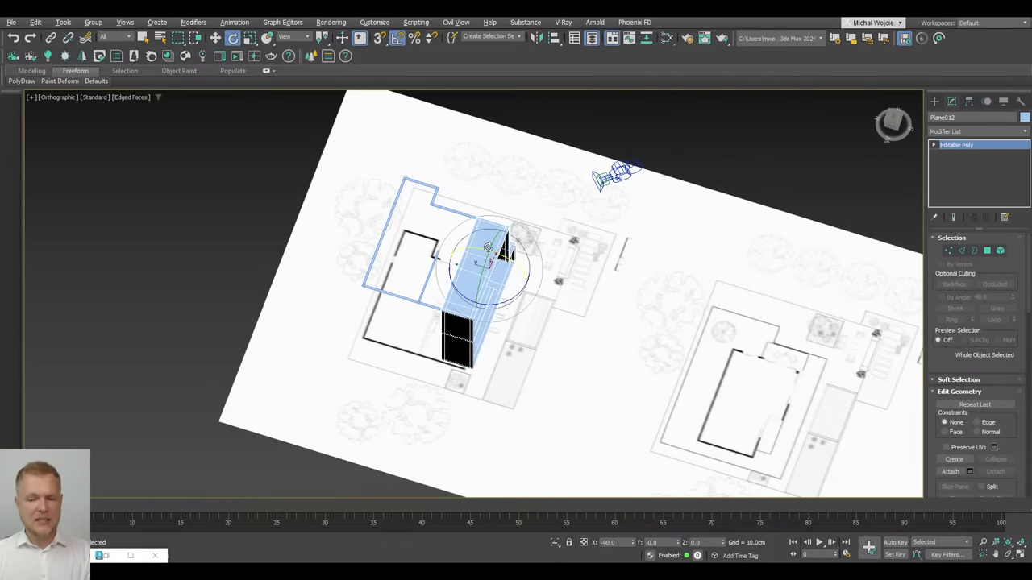
left_click_drag(486, 247, 531, 255)
Move the copied walls onto the floor plan, snapping the kitchen wall's end to the traced outline, and display them with edged faces
key("t")
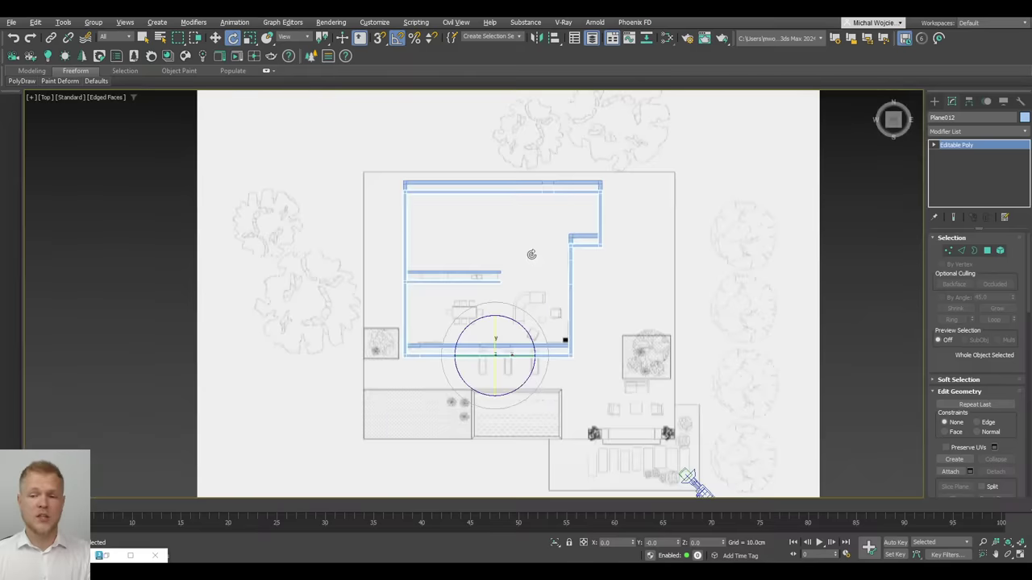
key("w")
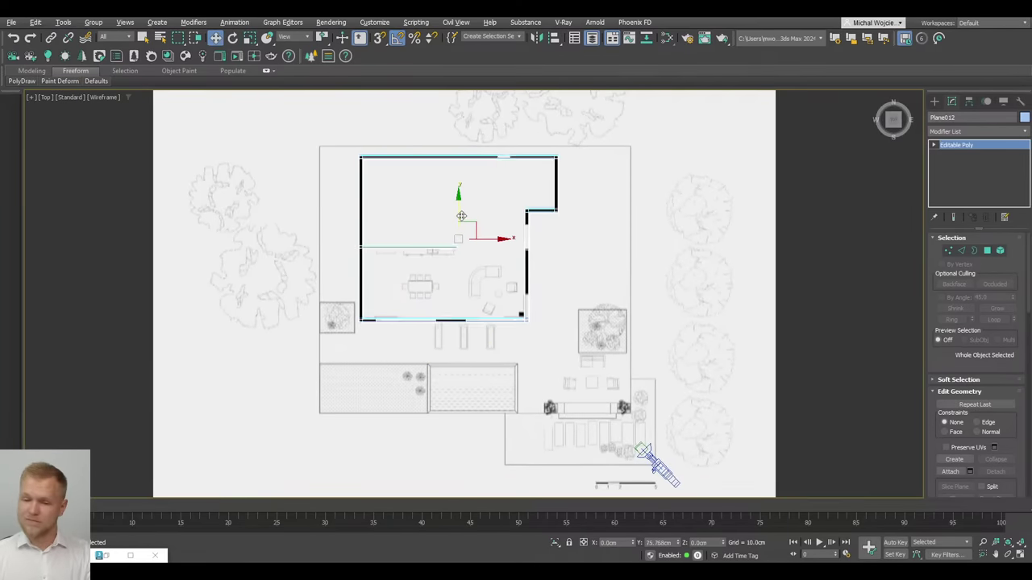
scroll(482, 267, "up", 5)
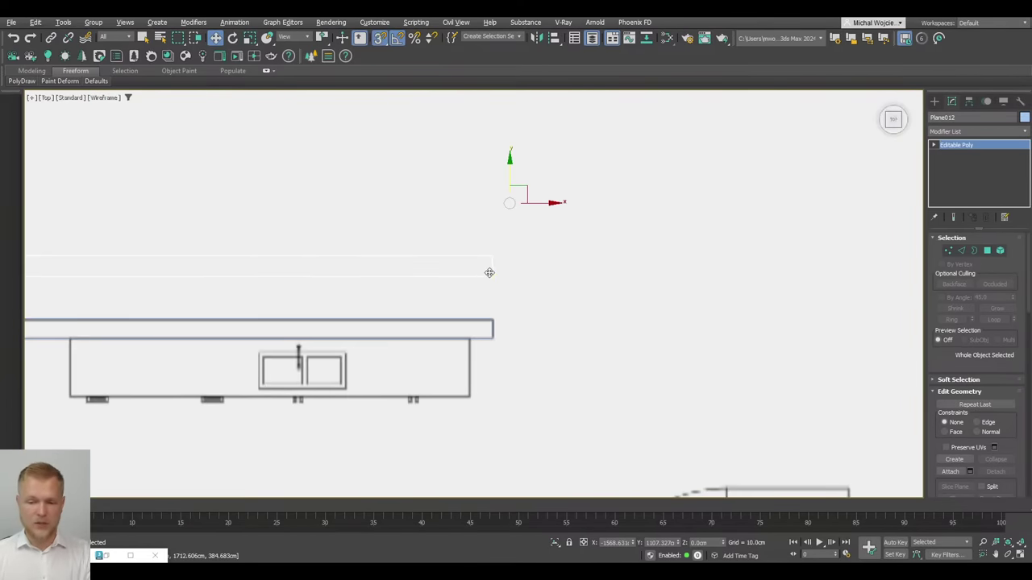
left_click_drag(490, 273, 492, 335)
scroll(492, 290, "down", 3)
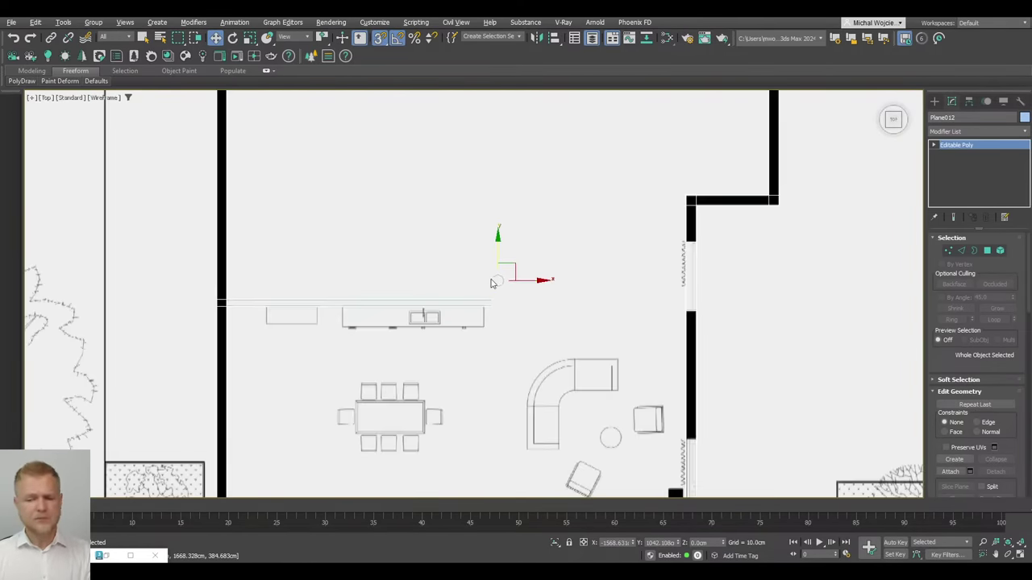
middle_click_drag(492, 283, 468, 222, "alt")
scroll(470, 230, "down", 5)
key("F3")
scroll(470, 235, "up", 5)
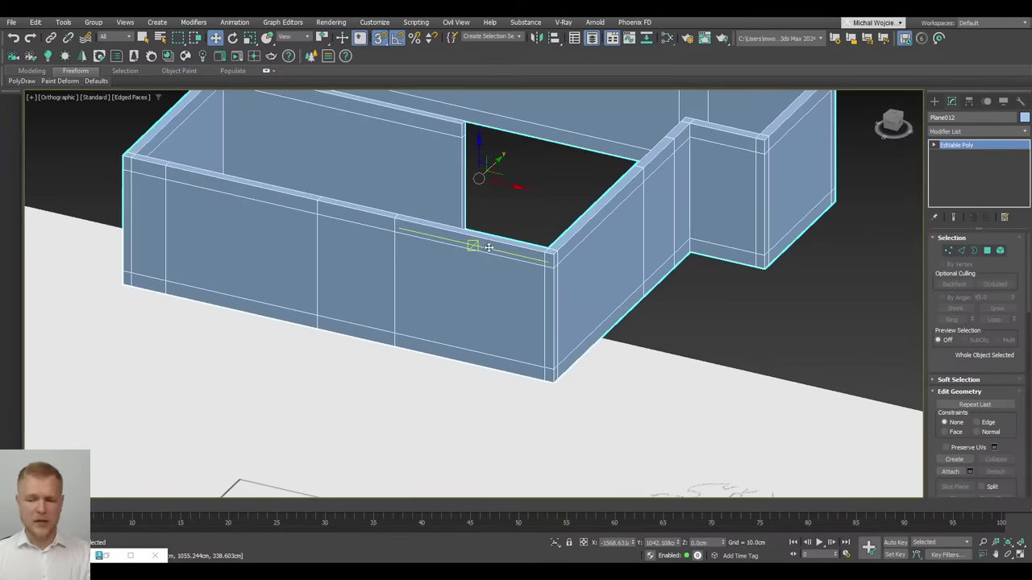
scroll(476, 242, "down", 4)
Clear the selection of the walls and traced outline, select only the raised walls, and turn off snapping
left_click_drag(674, 272, 606, 210, "ctrl")
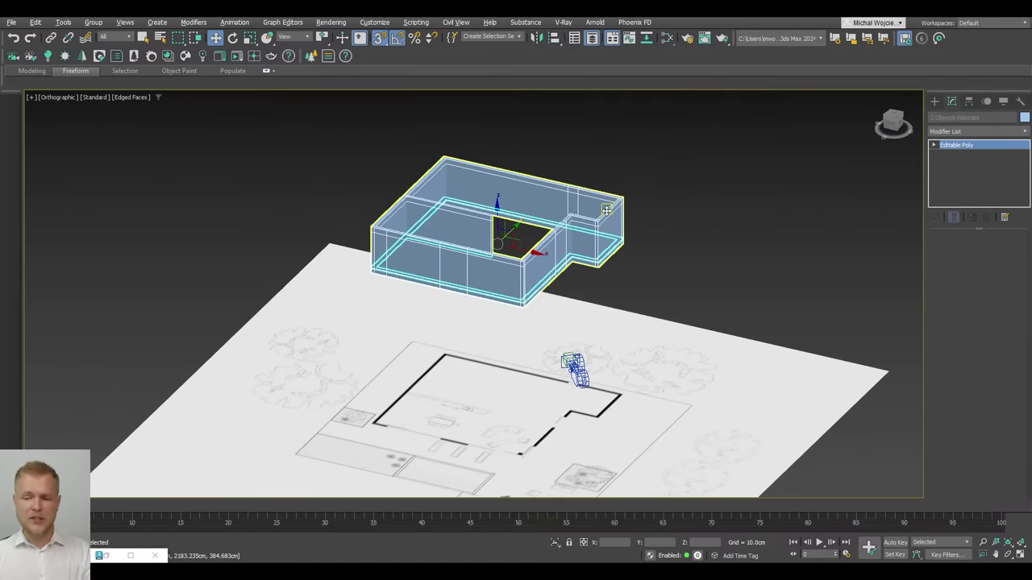
key("ctrl+d")
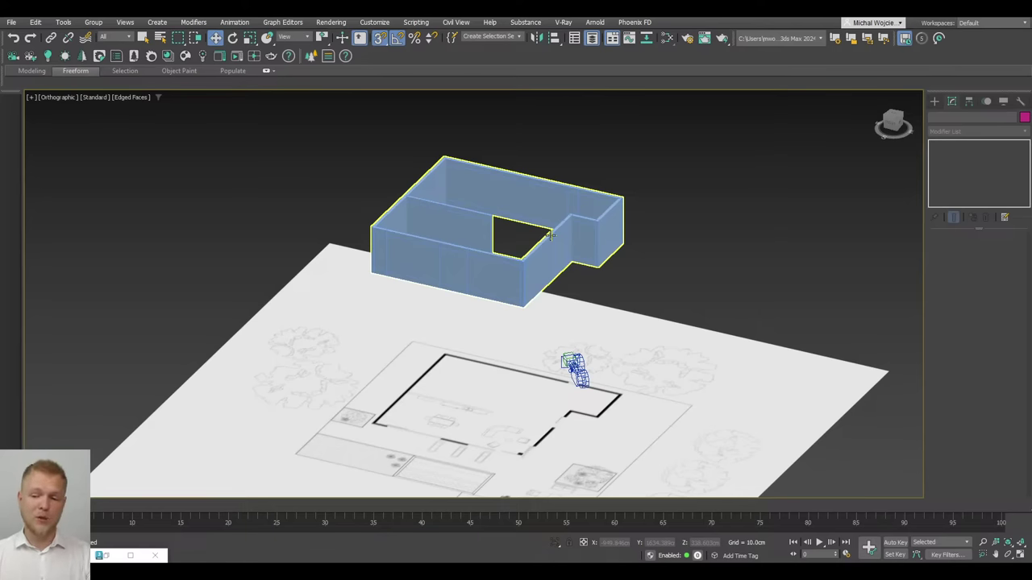
left_click(551, 236)
key("s")
middle_click_drag(551, 236, 579, 219, "alt")
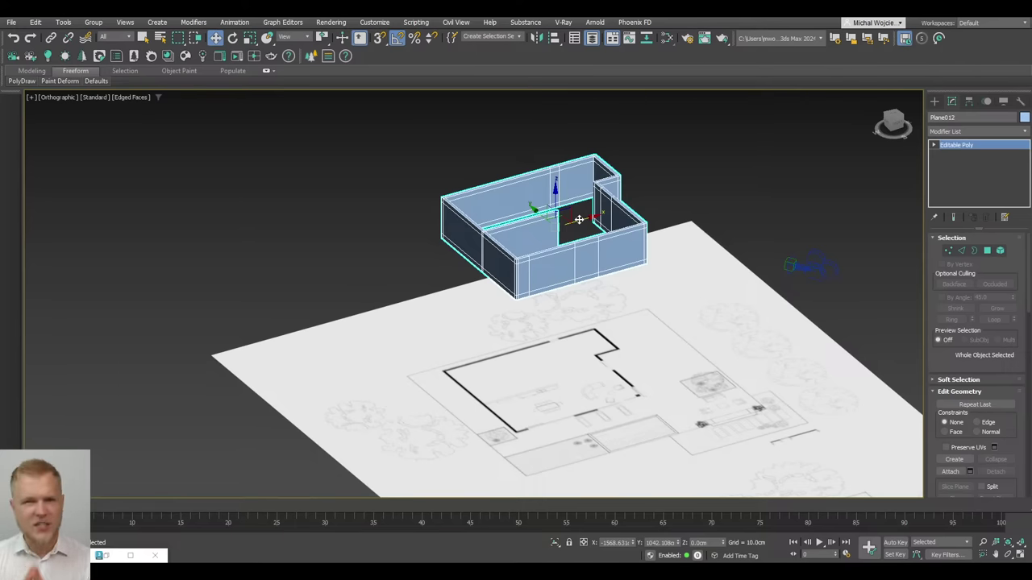
scroll(581, 221, "up", 6)
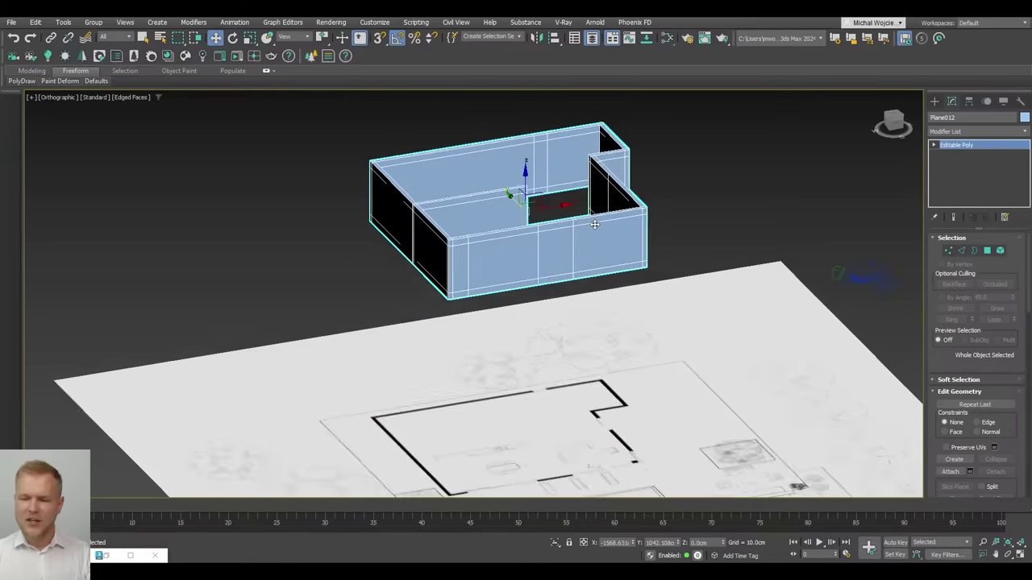
Select the wide end panel of the long outer wall facing the garden in polygon mode, together with its upper band
mouse_move(591, 246)
middle_mouse_down("alt")
mouse_move(605, 258)
mouse_move(591, 255)
middle_mouse_up("alt")
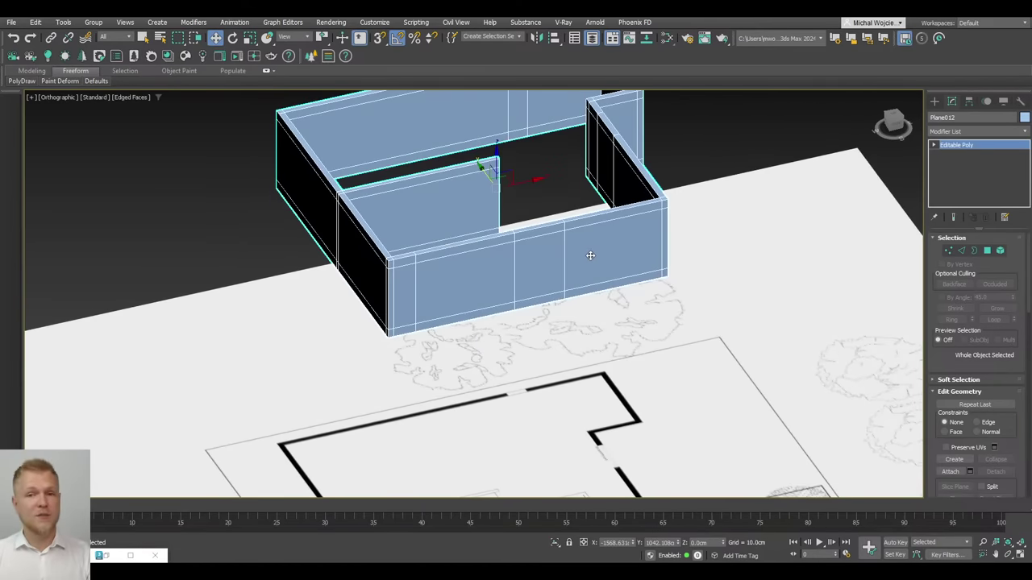
scroll(590, 255, "down", 4)
middle_click_drag(588, 303, 492, 327, "alt")
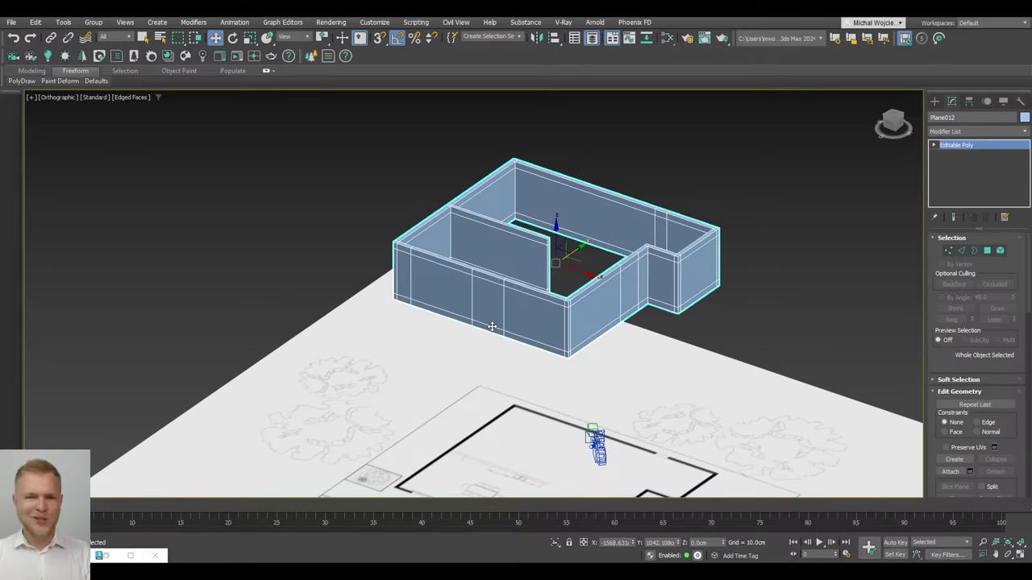
middle_click_drag(492, 326, 485, 288)
key("4")
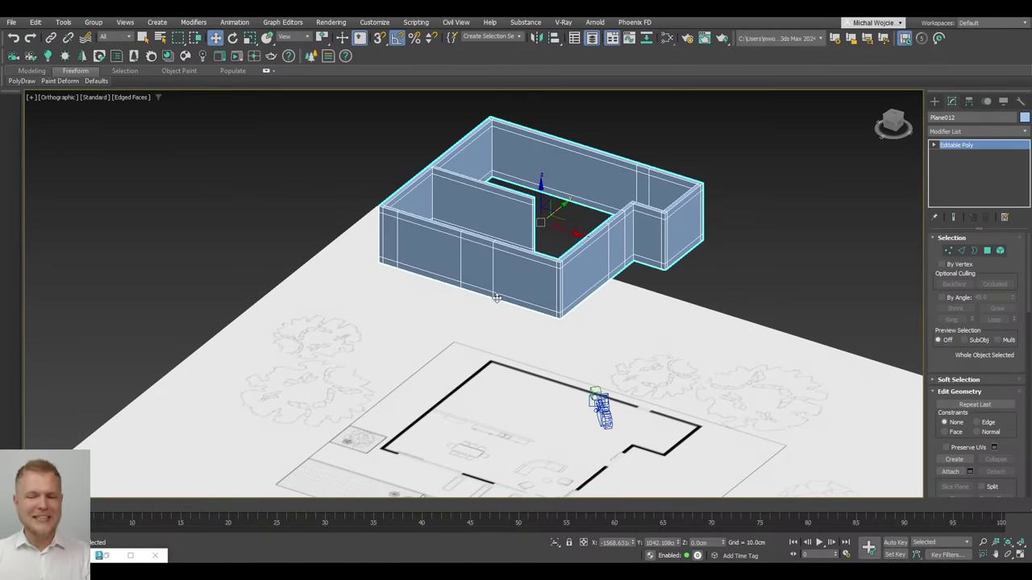
scroll(504, 287, "up", 6)
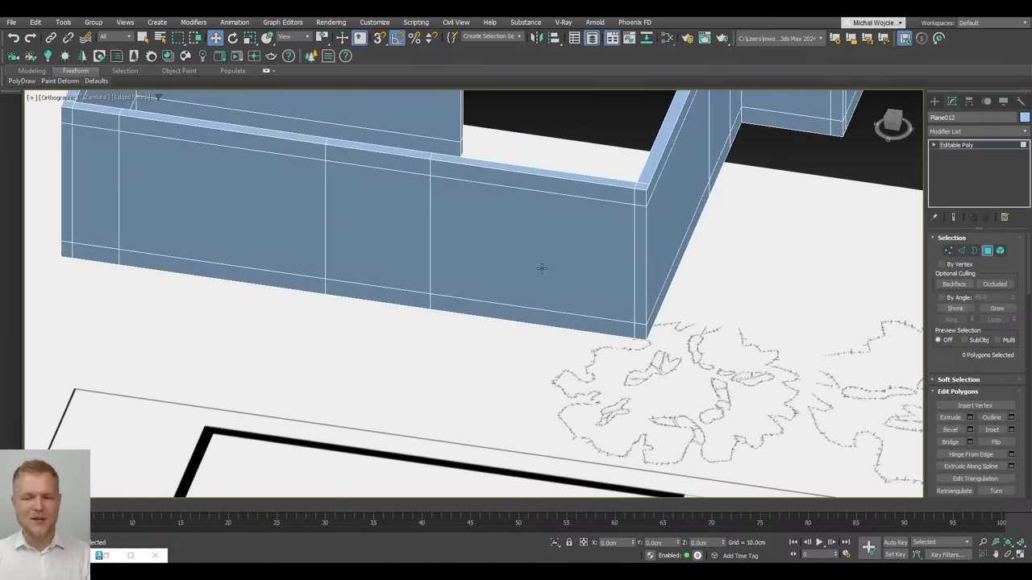
left_click(541, 269)
left_click(546, 182, "ctrl")
middle_click_drag(545, 196, 545, 253, "alt")
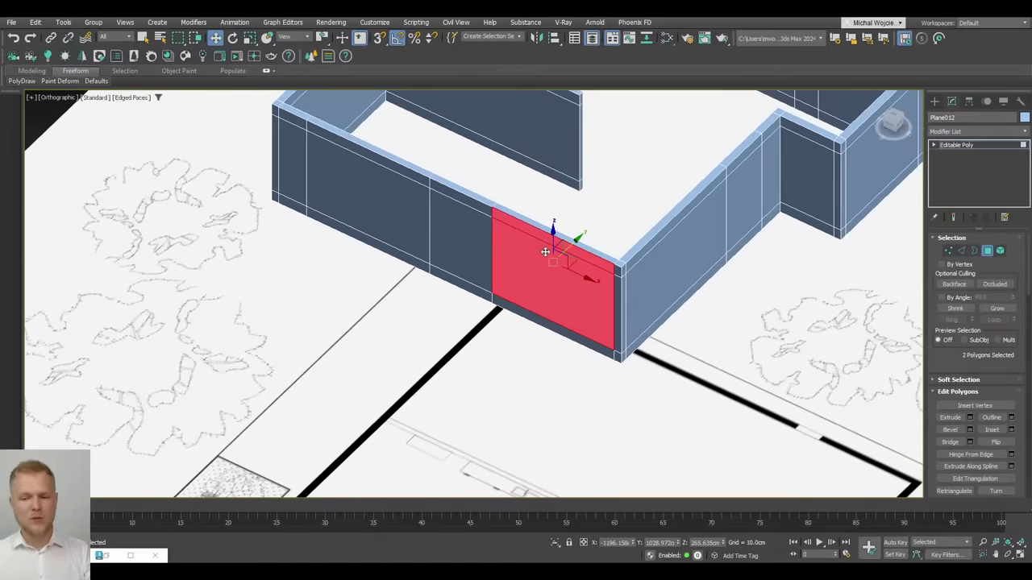
Switch to the villa reference render and use Epic Pen to outline the ground floor glazing around the corner, including the solid wall sections
scroll(545, 253, "down", 10)
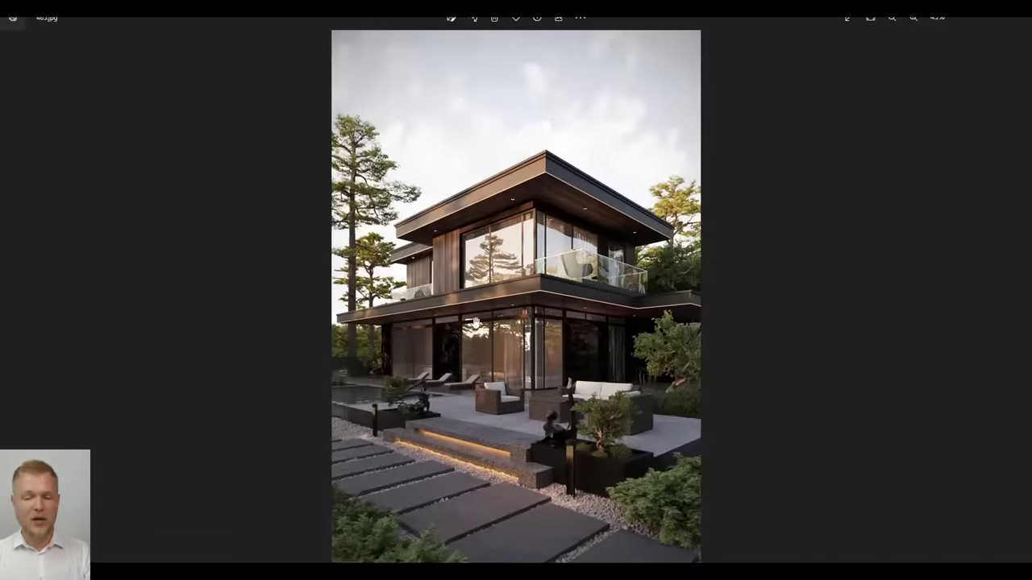
scroll(476, 323, "up", 5)
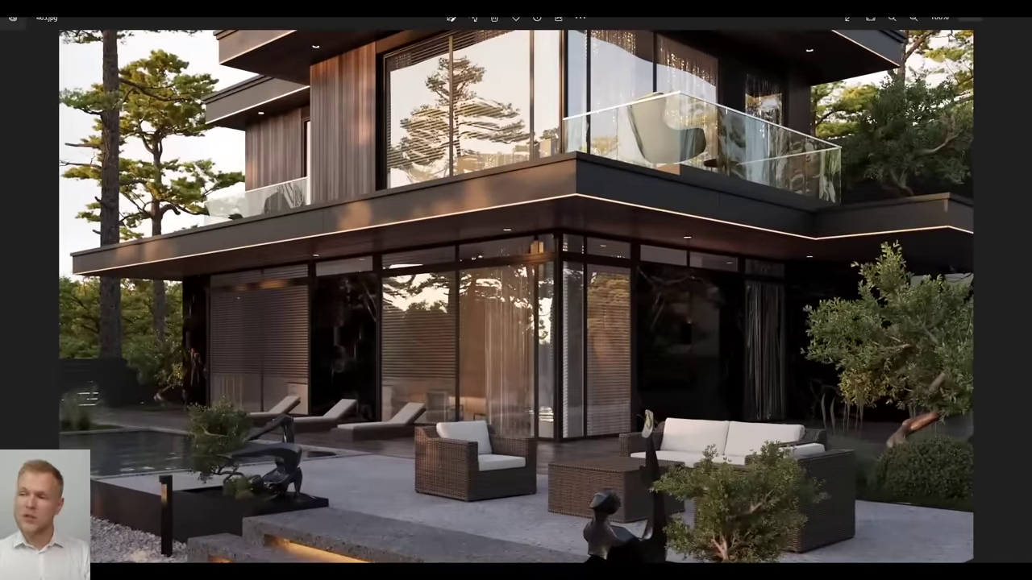
key("super")
type("epic")
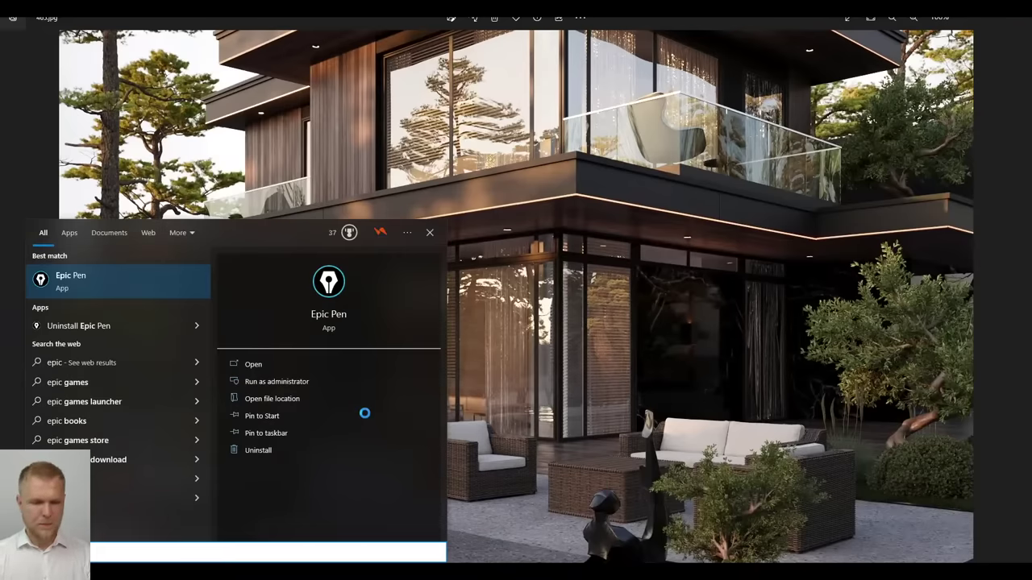
key("Return")
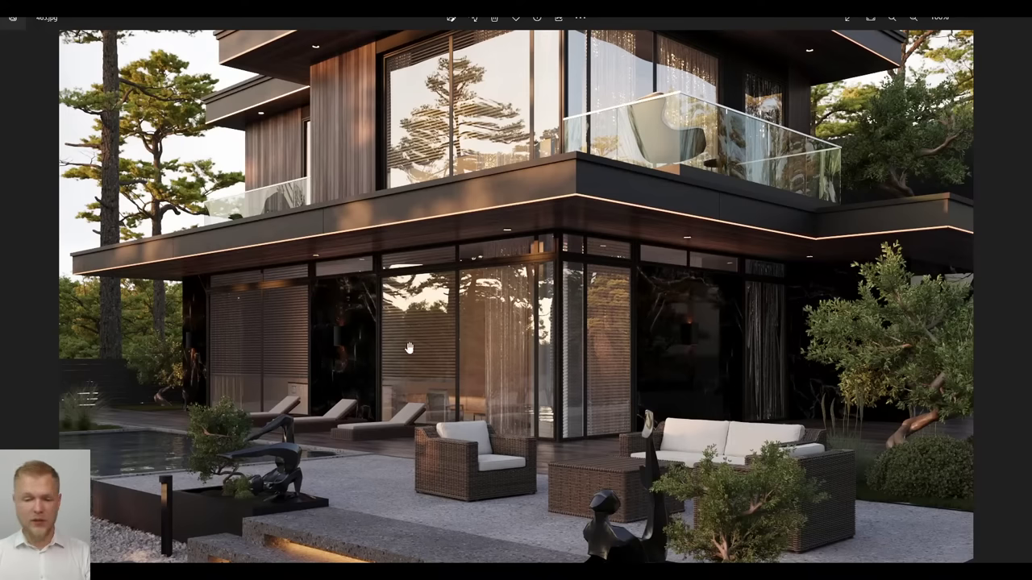
left_click_drag(302, 211, 0, 211)
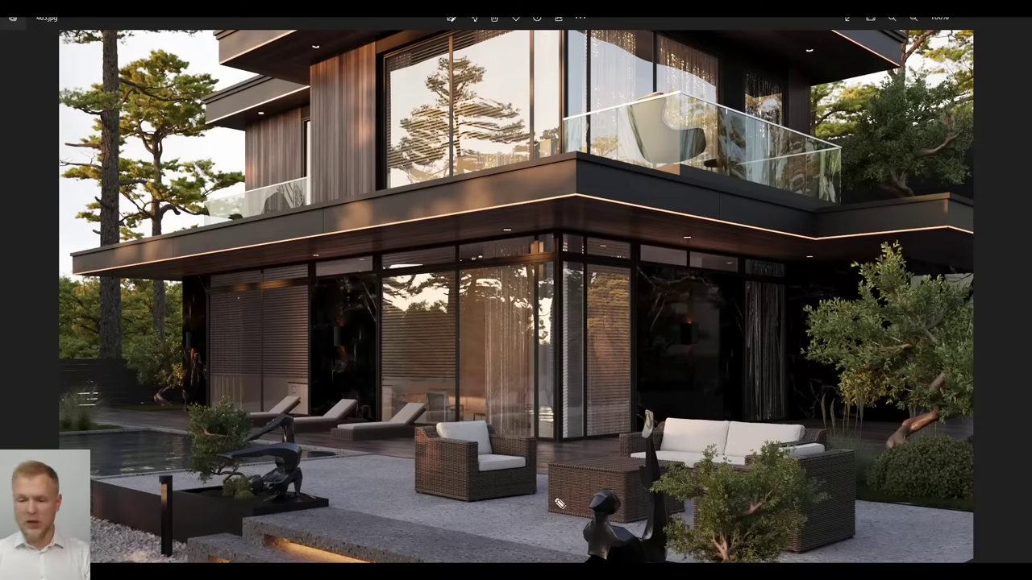
mouse_move(202, 410)
left_mouse_down()
mouse_move(197, 316)
mouse_move(244, 263)
mouse_move(762, 234)
mouse_move(782, 252)
mouse_move(786, 421)
mouse_move(745, 305)
mouse_move(633, 269)
left_mouse_up()
mouse_move(626, 448)
left_mouse_down()
mouse_move(442, 440)
mouse_move(377, 316)
mouse_move(320, 278)
mouse_move(307, 416)
mouse_move(210, 409)
left_mouse_up()
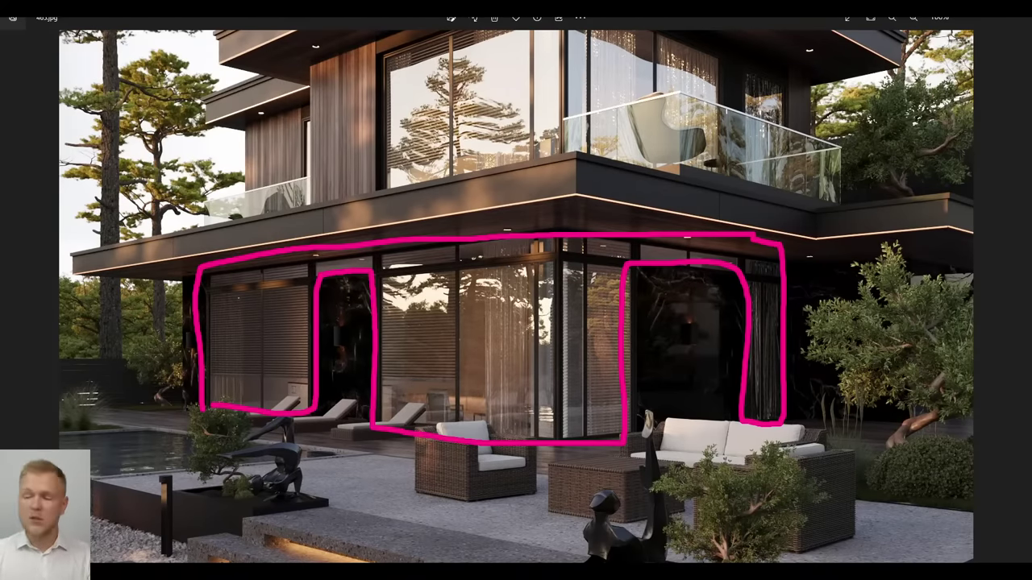
key("Escape")
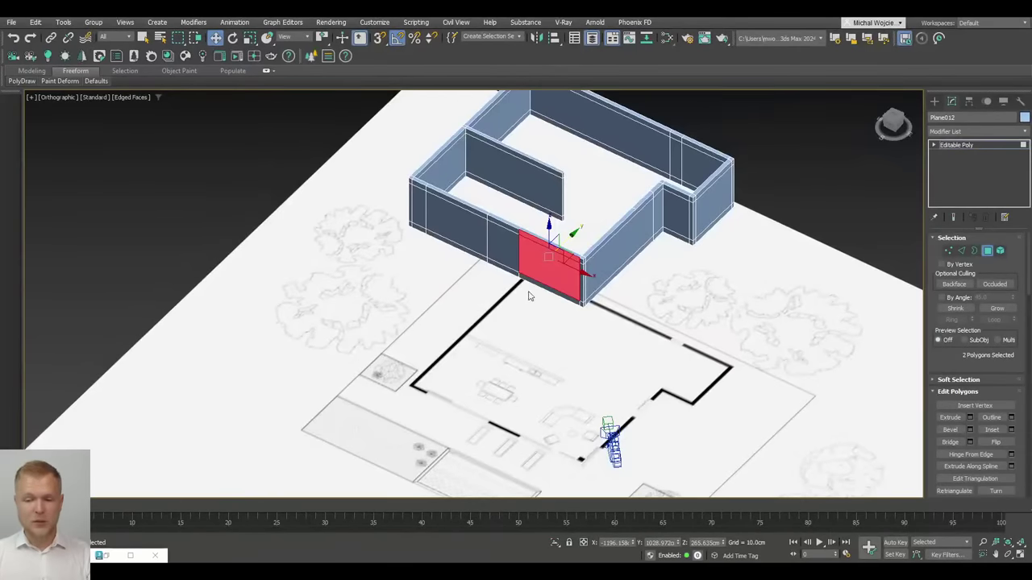
Examine the wall and window positions around the living room corner on the floor plan from the top view
middle_click_drag(532, 296, 563, 337)
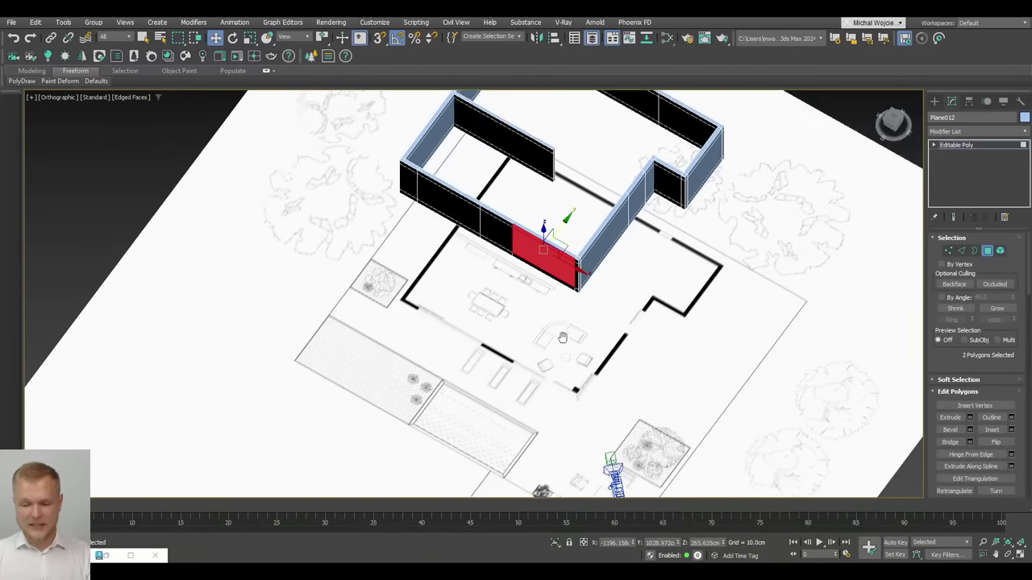
scroll(563, 337, "down", 3)
scroll(686, 256, "up", 3)
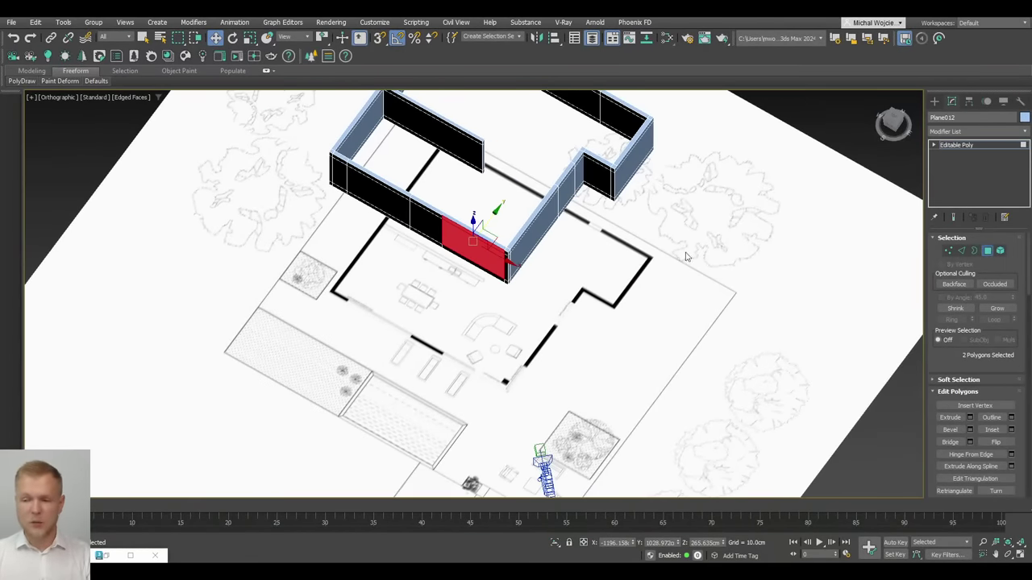
key("4")
key("t")
scroll(583, 315, "up", 4)
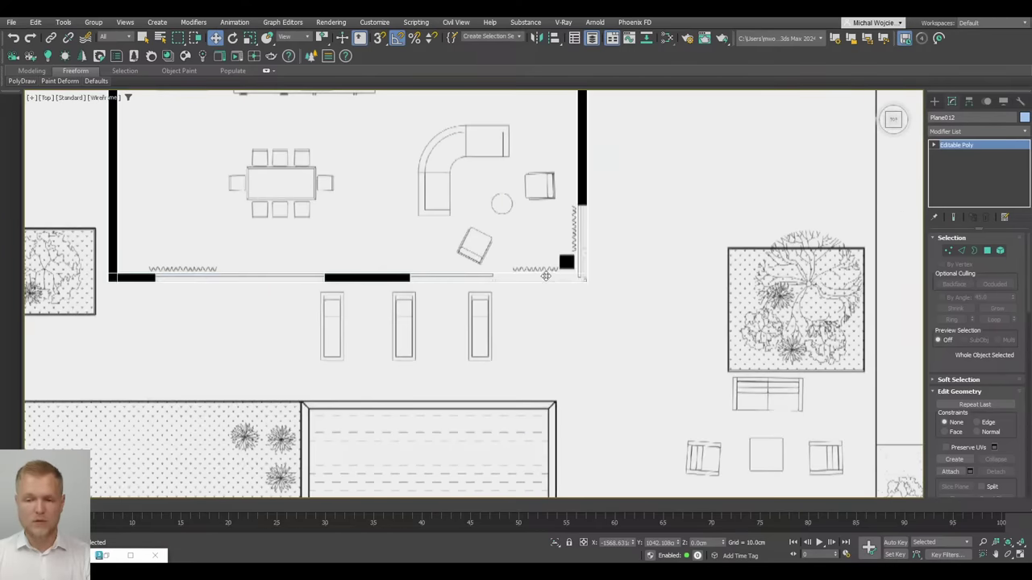
middle_click_drag(545, 277, 572, 297)
scroll(571, 297, "up", 2)
scroll(511, 306, "up", 2)
middle_click_drag(423, 302, 507, 292)
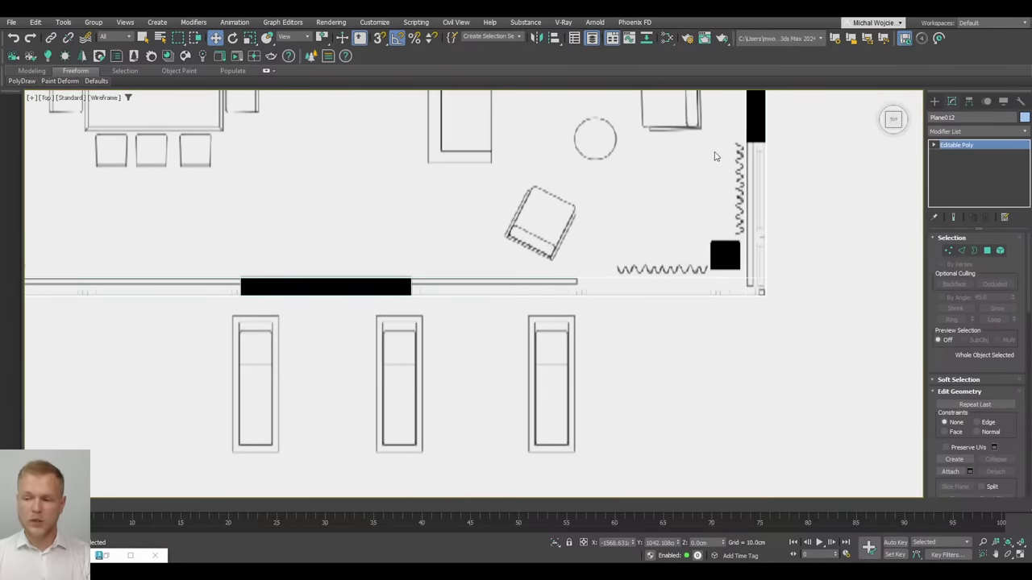
scroll(715, 161, "down", 3)
middle_click_drag(715, 196, 619, 321, "alt")
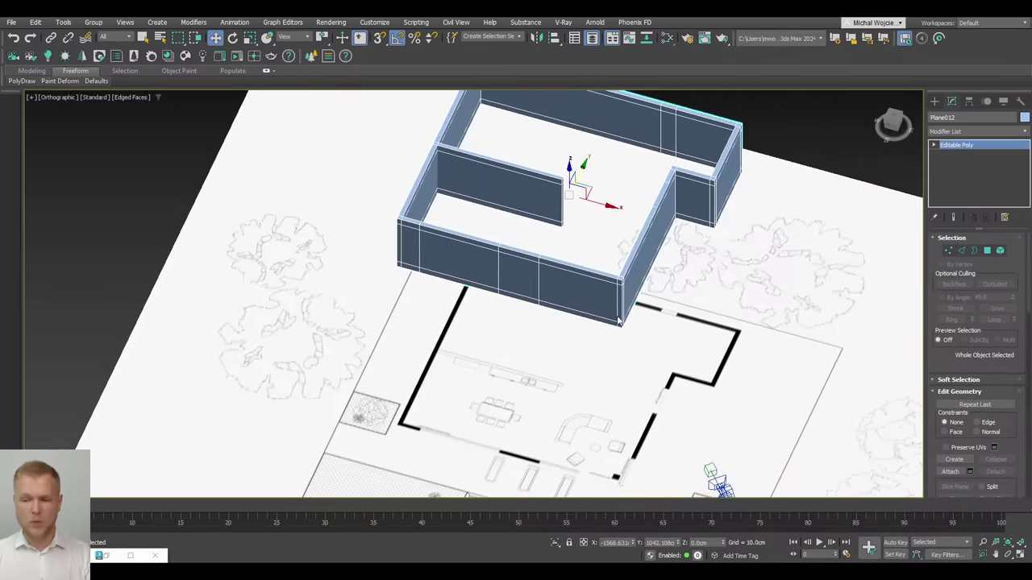
Add the second wide panel and its upper band to the selection, and extrude all four polygons through the wall to cut both openings
key("4")
scroll(605, 290, "up", 6)
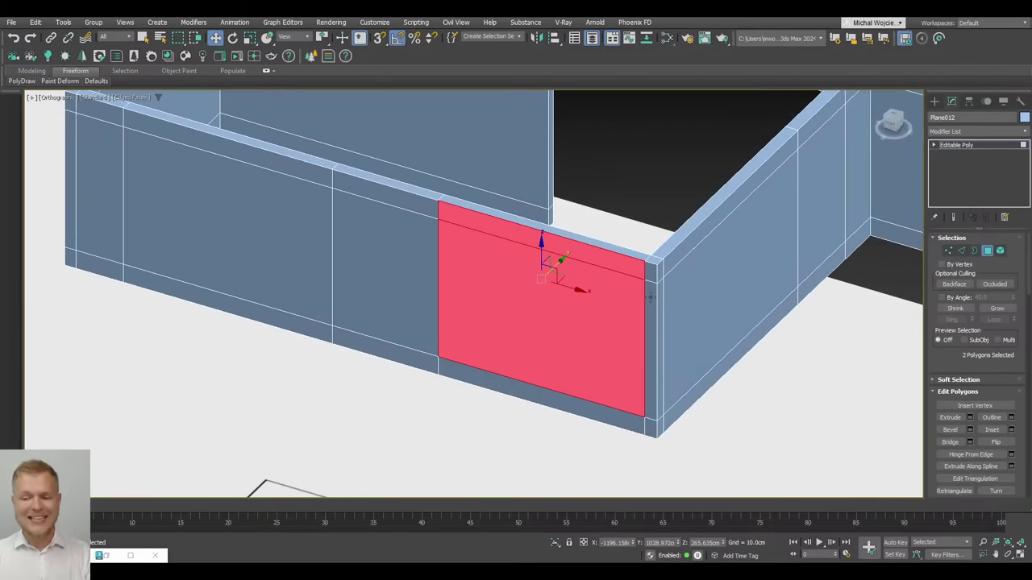
middle_click_drag(609, 288, 628, 297)
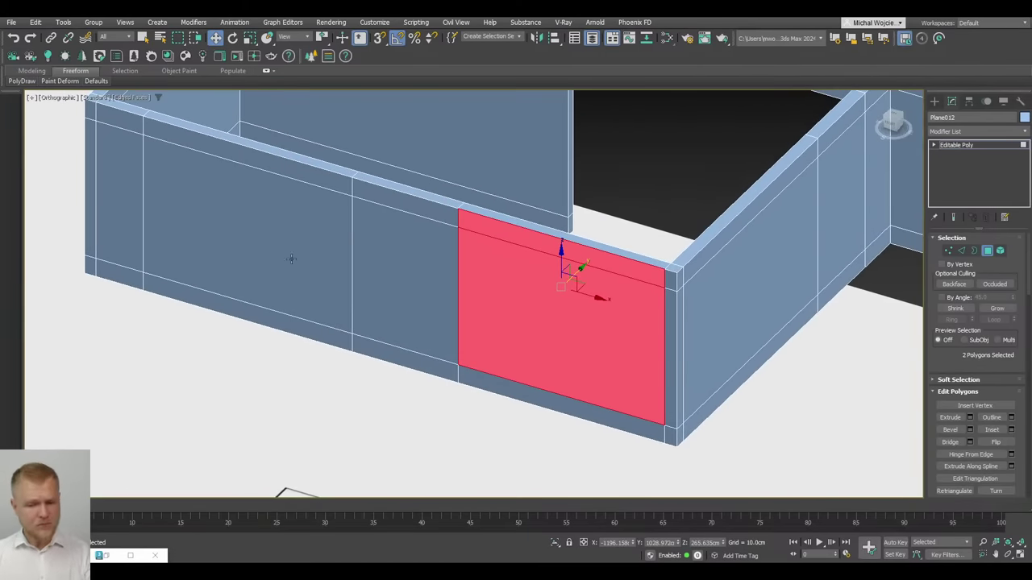
left_click(290, 199, "ctrl")
left_click(291, 172, "ctrl")
scroll(336, 317, "down", 2)
middle_click_drag(419, 289, 377, 278, "alt")
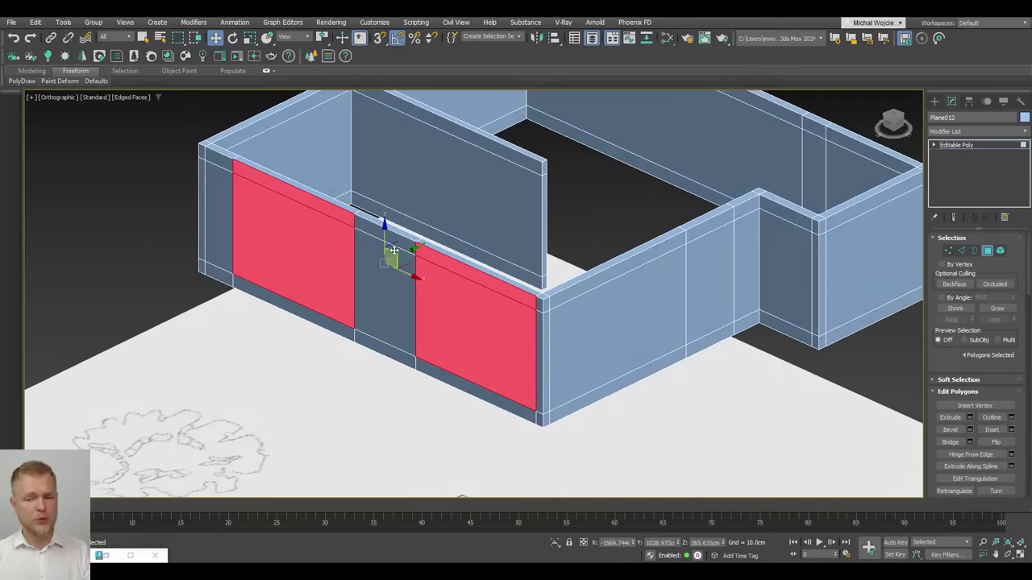
left_click_drag(409, 252, 467, 242)
key("Delete")
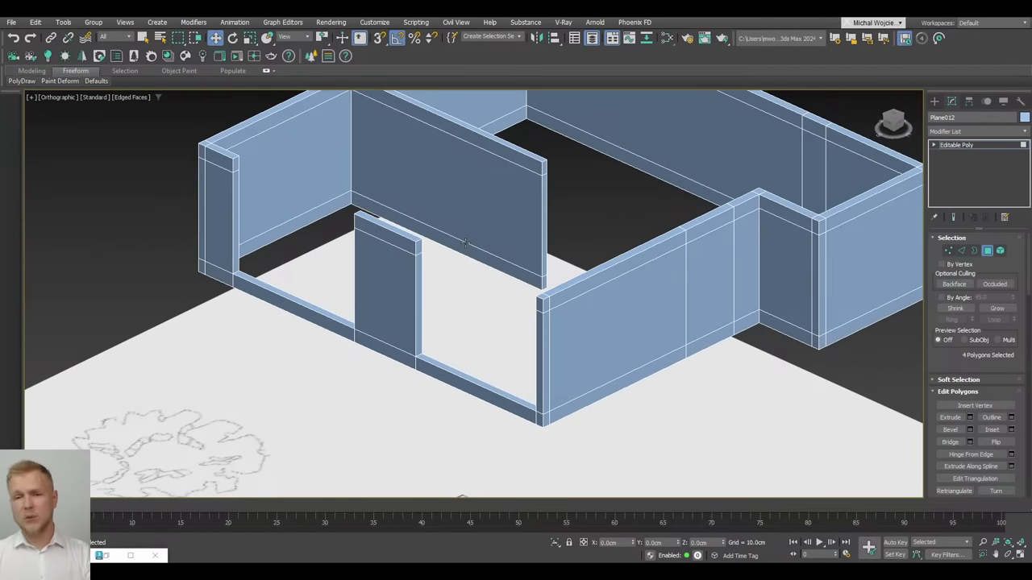
Select the long side wall panel and the corner strip next to it, including their upper bands
left_click(545, 331)
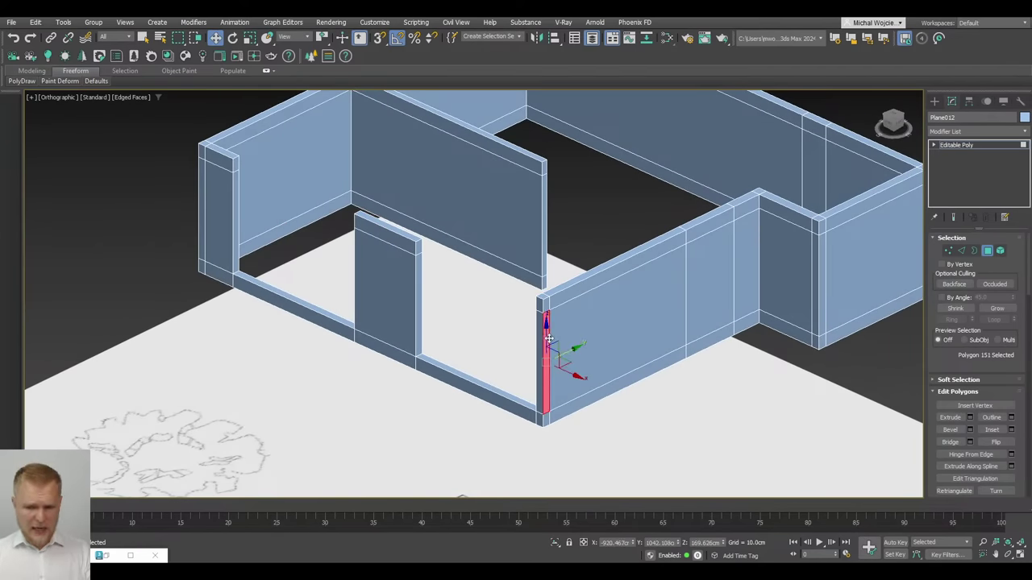
left_click(545, 298, "ctrl")
left_click(568, 276, "ctrl")
left_click(603, 332, "ctrl")
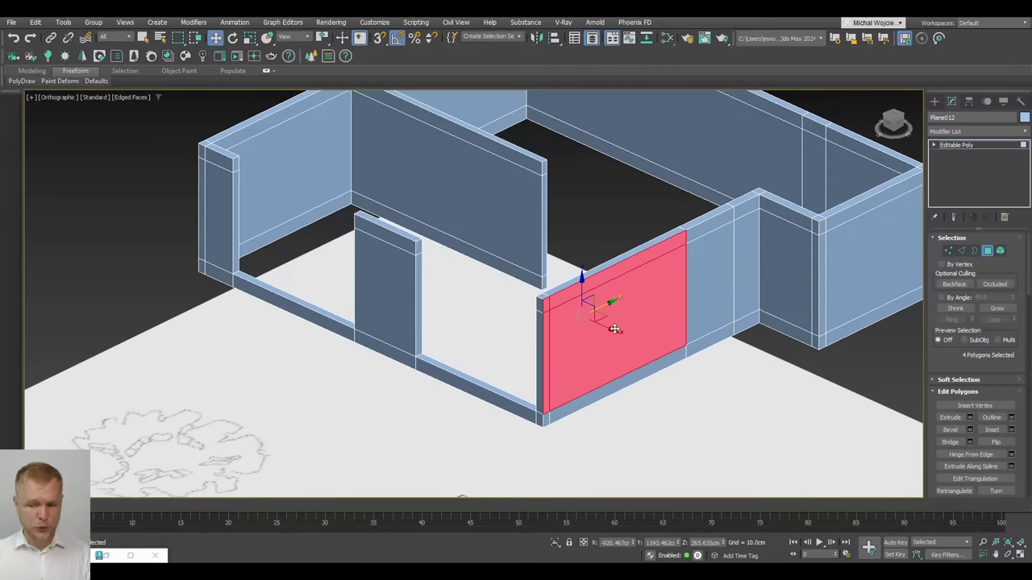
Try to cut a corner opening by extruding the selected side wall polygons inward through the wall
left_click_drag(611, 331, 580, 324)
right_click(610, 321)
key("Delete")
scroll(580, 330, "down", 3)
middle_click_drag(581, 334, 634, 350, "alt")
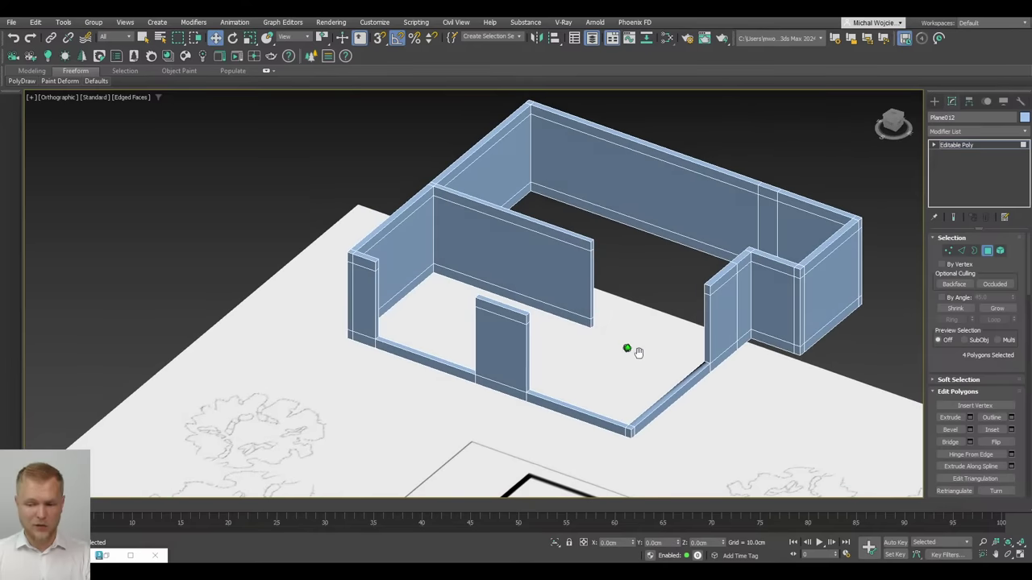
Select all vertices of the walls and weld them
middle_click_drag(712, 383, 670, 366)
key("1")
key("ctrl+a")
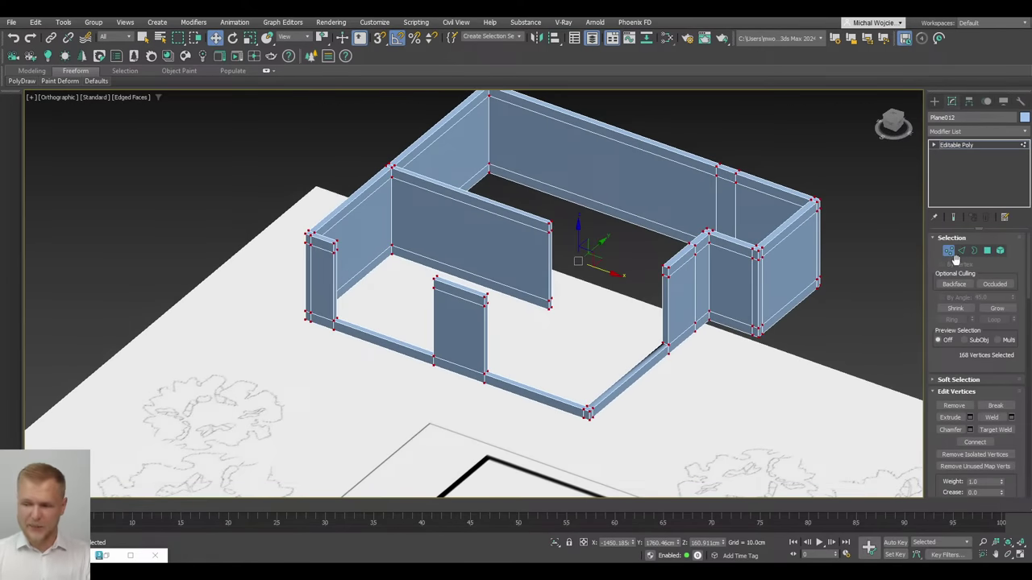
left_click(994, 419)
scroll(774, 320, "up", 5)
Compare the side wall's remaining panels with the floor plan and undo the side wall's corner opening and the vertex weld
key("4")
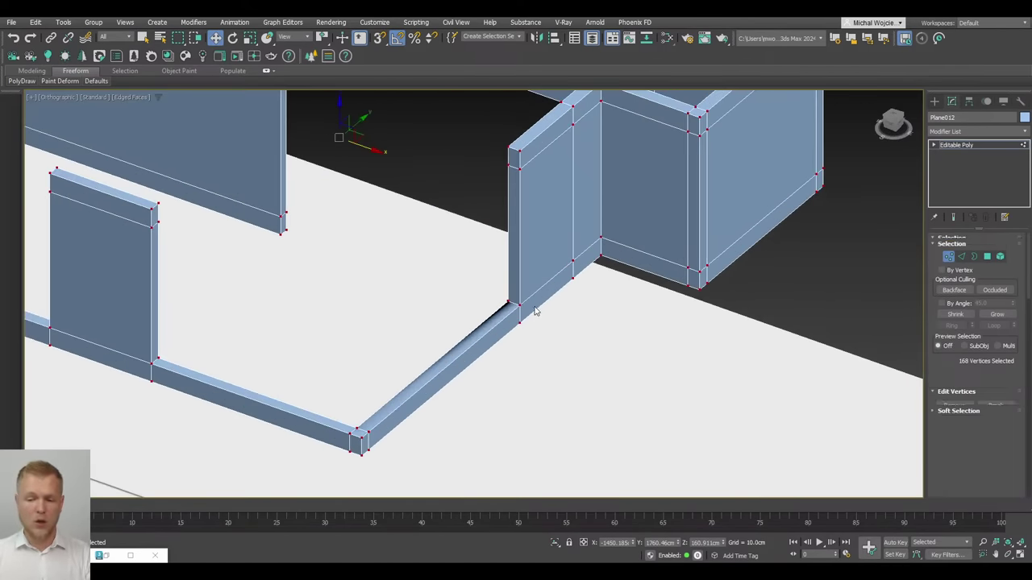
left_click(531, 296)
mouse_move(531, 296)
middle_mouse_down("alt")
mouse_move(629, 295)
mouse_move(525, 294)
middle_mouse_up("alt")
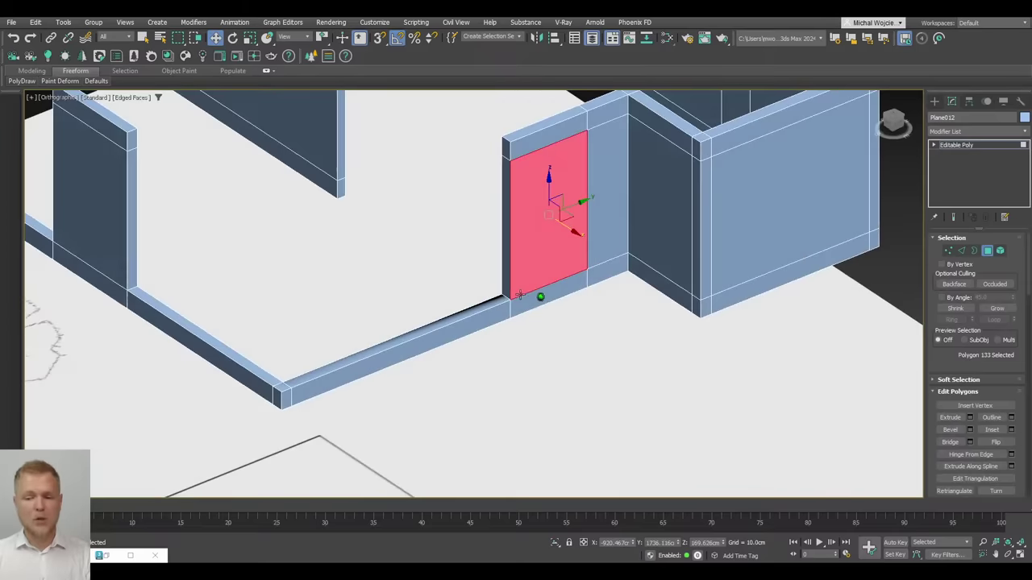
middle_click_drag(576, 270, 506, 363)
left_click(532, 311)
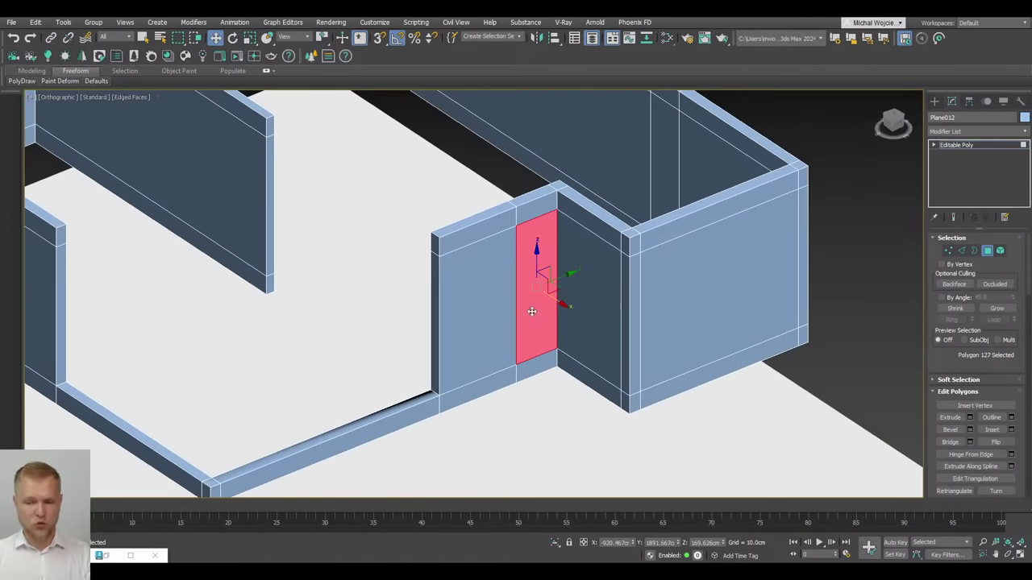
left_click(538, 206, "ctrl")
scroll(531, 230, "down", 4)
middle_click_drag(535, 231, 453, 186, "alt")
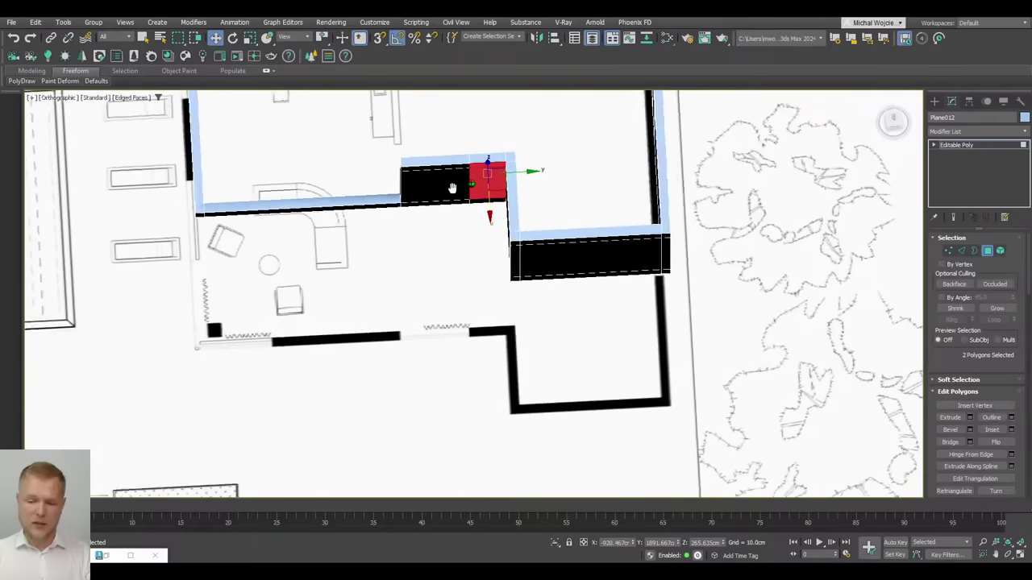
middle_click_drag(435, 246, 568, 270)
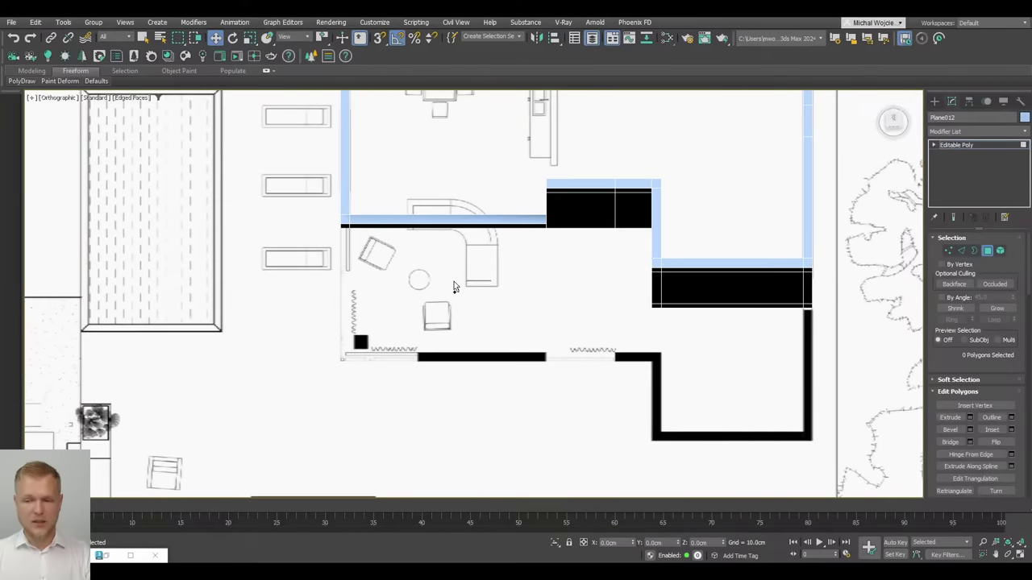
left_click(513, 262)
key("ctrl+z")
Cut a vertical edge across the selected side wall panel, lined up with the end of the corner glazing on the floor plan
middle_click_drag(444, 240, 449, 256)
key("alt+c")
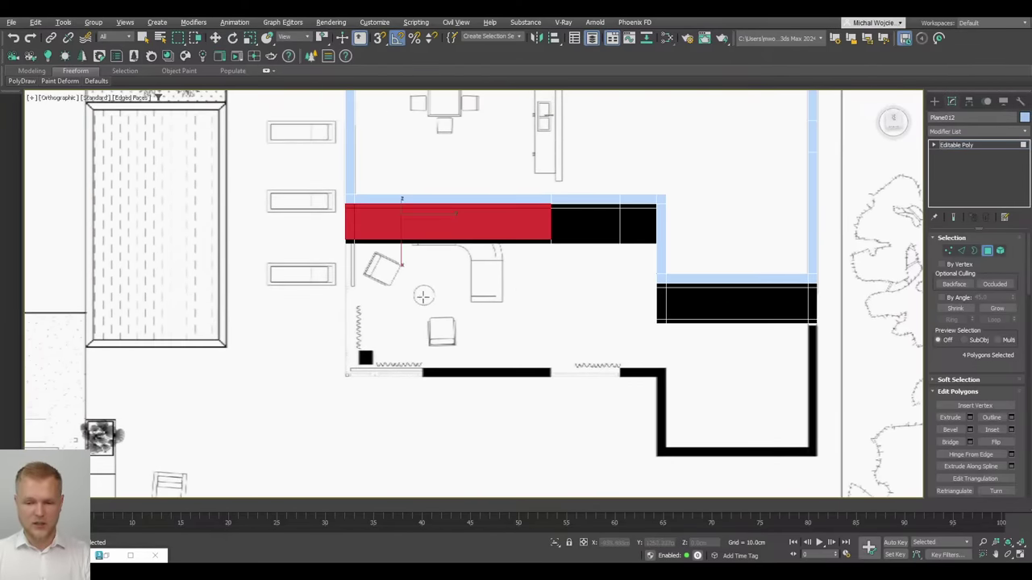
scroll(424, 228, "up", 2)
scroll(424, 227, "up", 3)
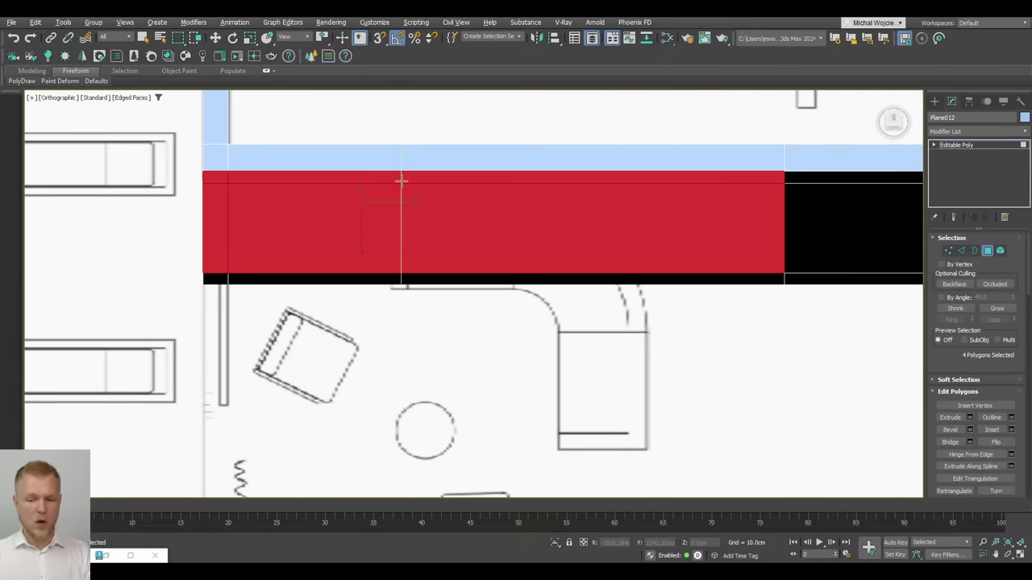
scroll(406, 185, "down", 3)
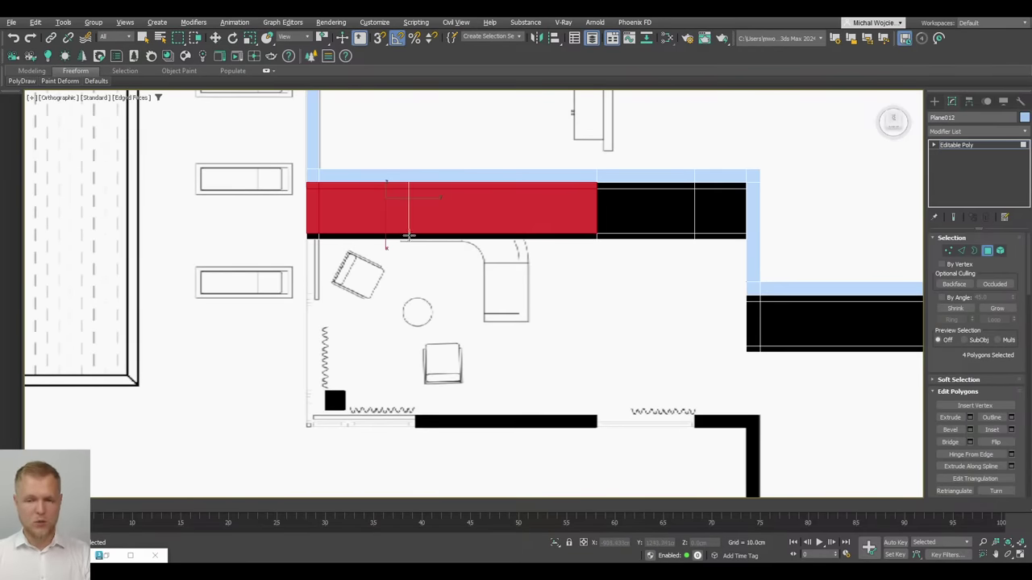
left_click(410, 235)
right_click(416, 248)
Deselect the two polygons beyond the new edge and extrude the remaining corner polygons through the side wall to open the corner window
middle_click_drag(442, 263, 504, 357, "alt")
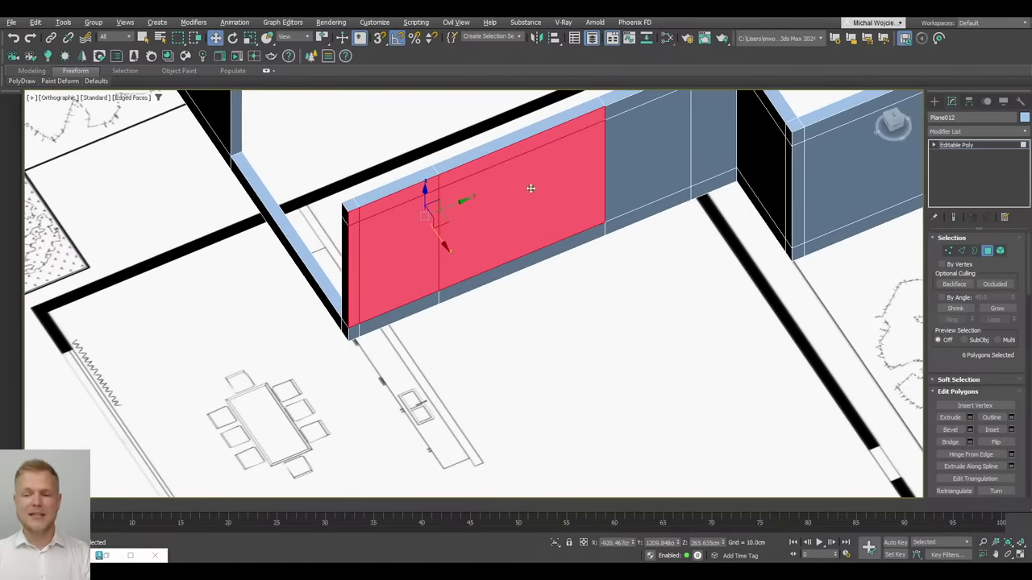
left_click(530, 189, "alt")
left_click(515, 154, "alt")
middle_click_drag(417, 252, 454, 271)
left_click_drag(434, 285, 394, 228, "shift")
Select the side wall's second window panel with its upper band and extrude both polygons through the wall to cut the opening
middle_click_drag(554, 286, 401, 366)
left_click(516, 226)
left_click(520, 196, "ctrl")
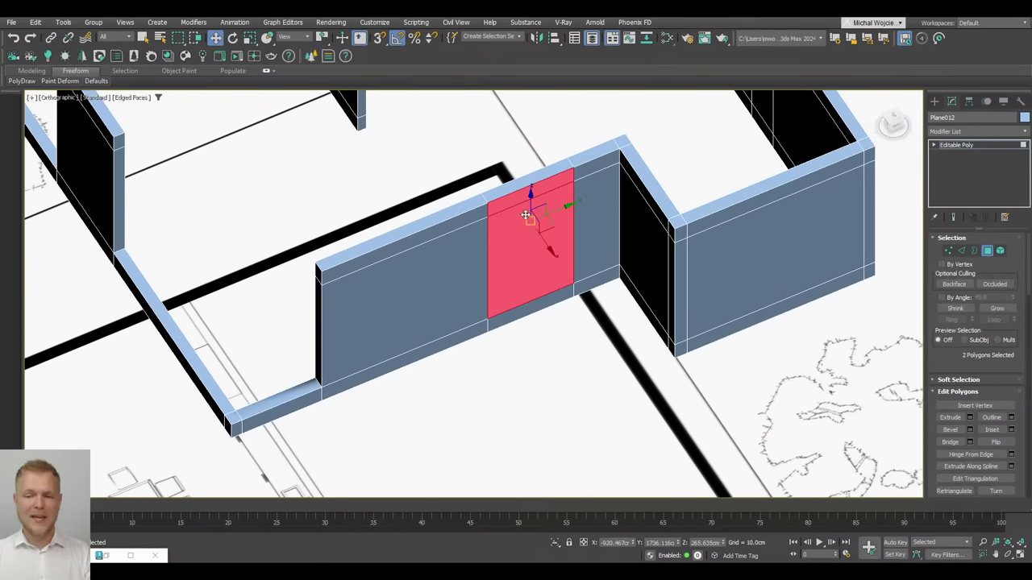
left_click_drag(545, 238, 514, 197, "shift")
Select the narrow panel below the upper band in the long rear wall and extrude it through to cut the opening
scroll(493, 240, "down", 3)
middle_click_drag(574, 206, 465, 255)
scroll(471, 170, "up", 2)
left_click(481, 178)
middle_click_drag(481, 177, 509, 223)
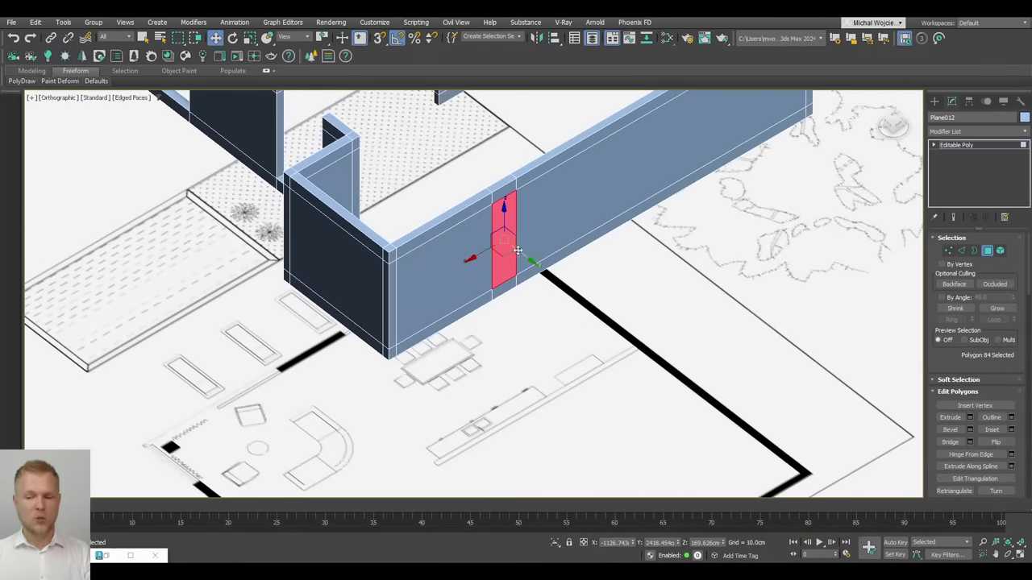
left_click_drag(523, 255, 474, 213, "shift")
scroll(477, 267, "down", 3)
middle_click_drag(478, 258, 599, 247, "alt")
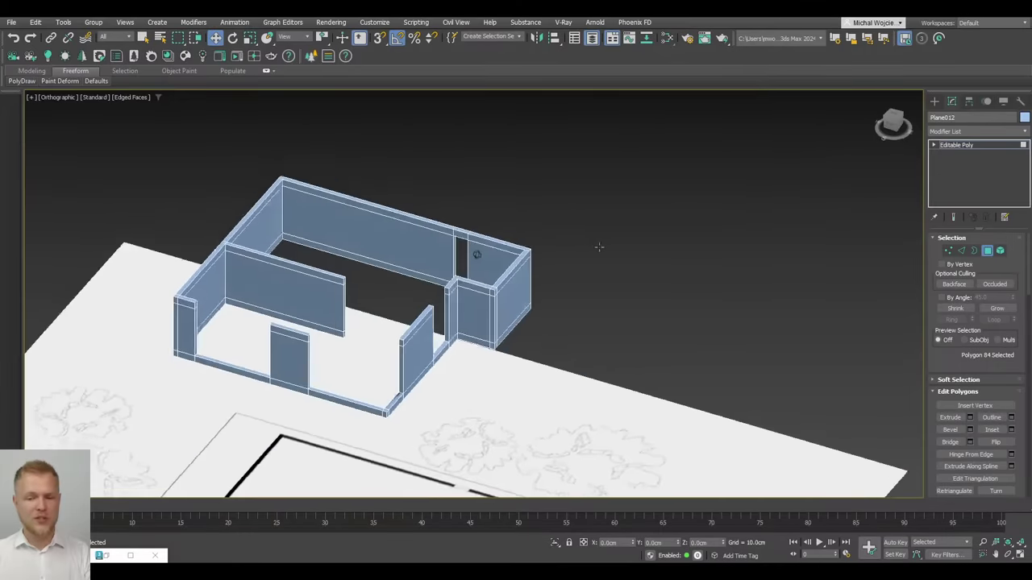
middle_click_drag(540, 316, 689, 275)
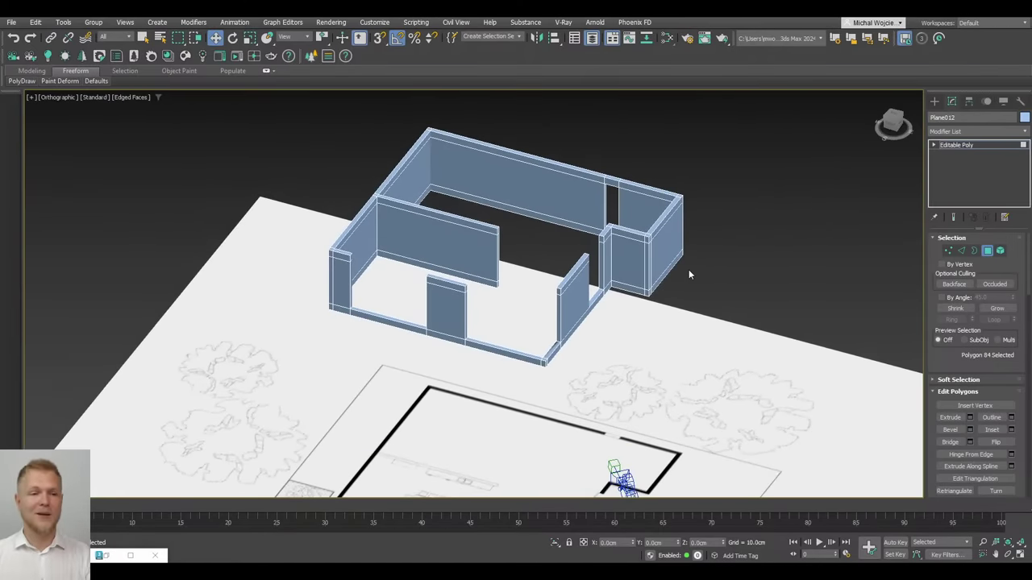
scroll(687, 272, "down", 8)
middle_click_drag(459, 223, 571, 234)
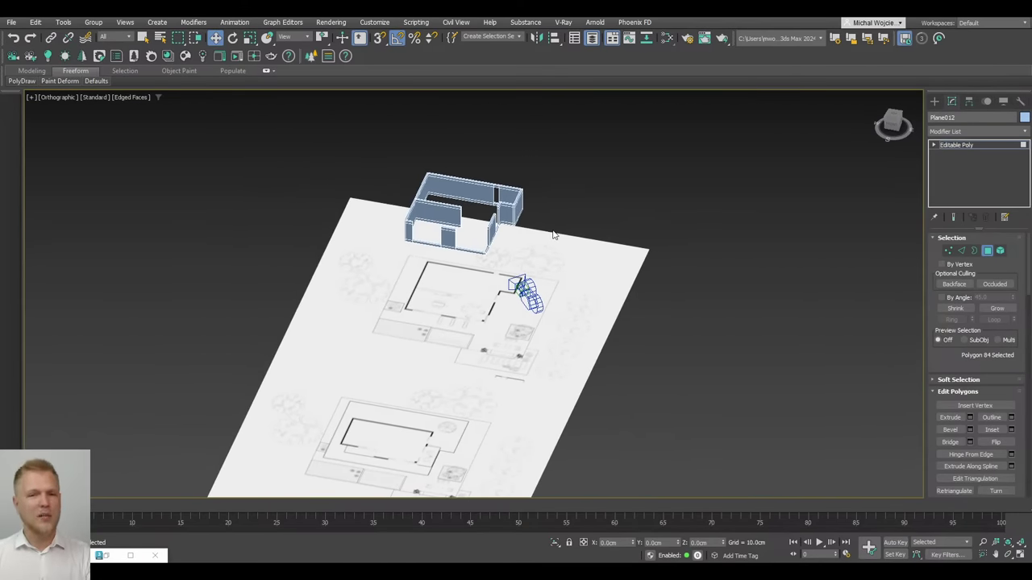
scroll(453, 220, "up", 3)
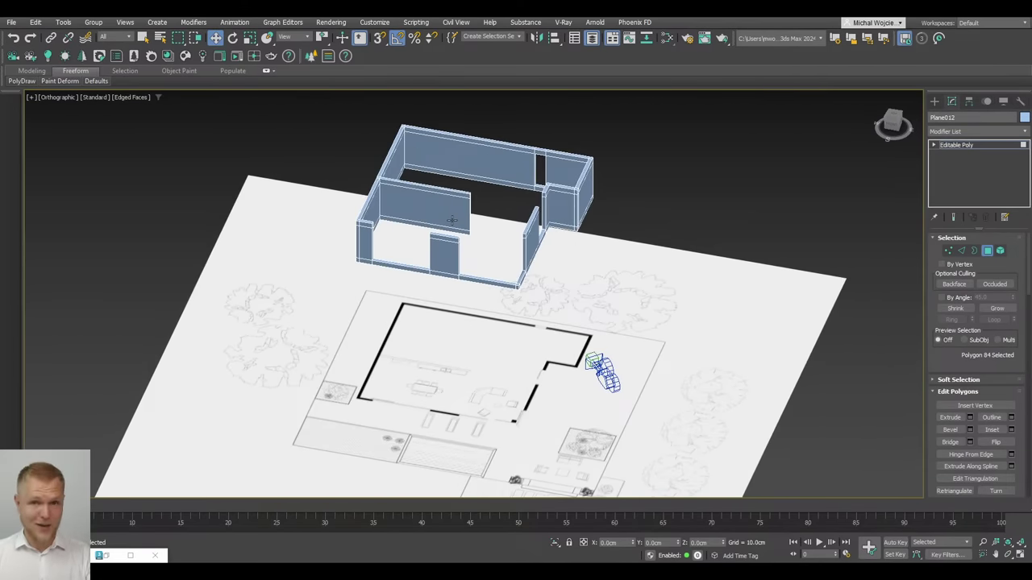
Exit polygon editing on the walls and show the floor plan's black column mark near the corner in Top view
left_click(987, 251)
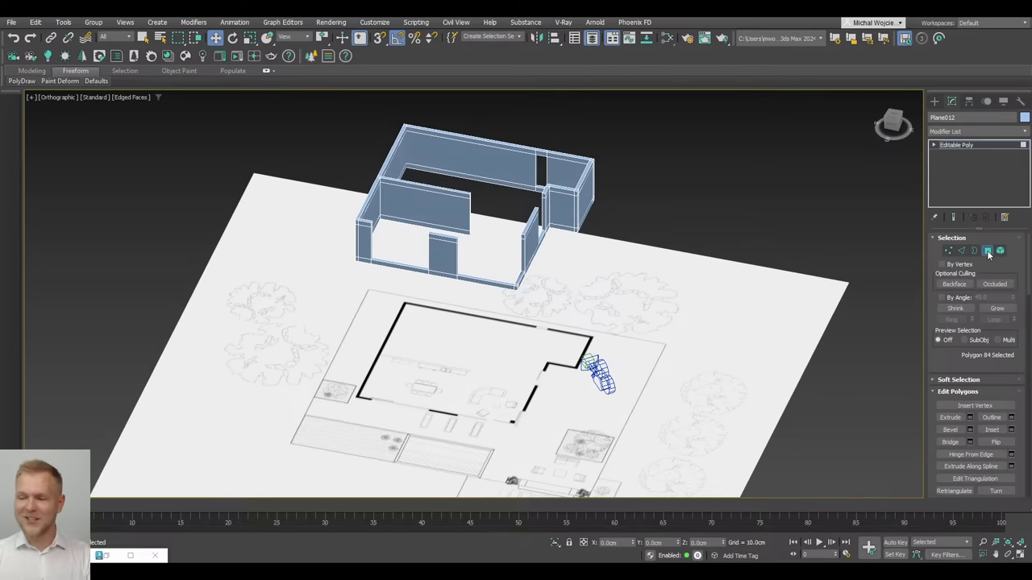
left_click(669, 135)
left_click(503, 242)
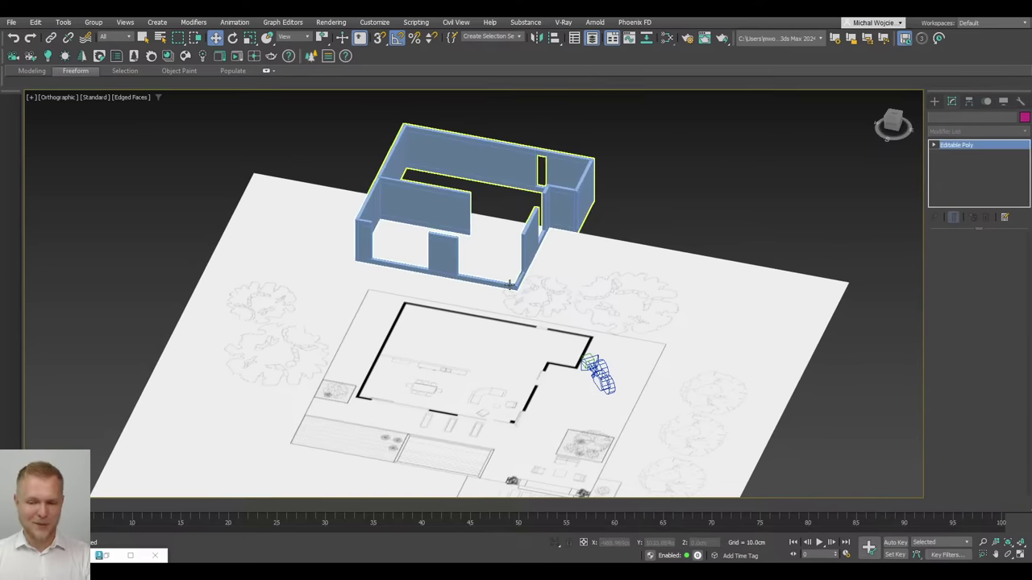
middle_click_drag(509, 282, 532, 208, "alt")
key("t")
scroll(536, 207, "down", 4)
middle_click_drag(554, 283, 537, 168)
scroll(545, 158, "up", 2)
scroll(544, 181, "up", 8)
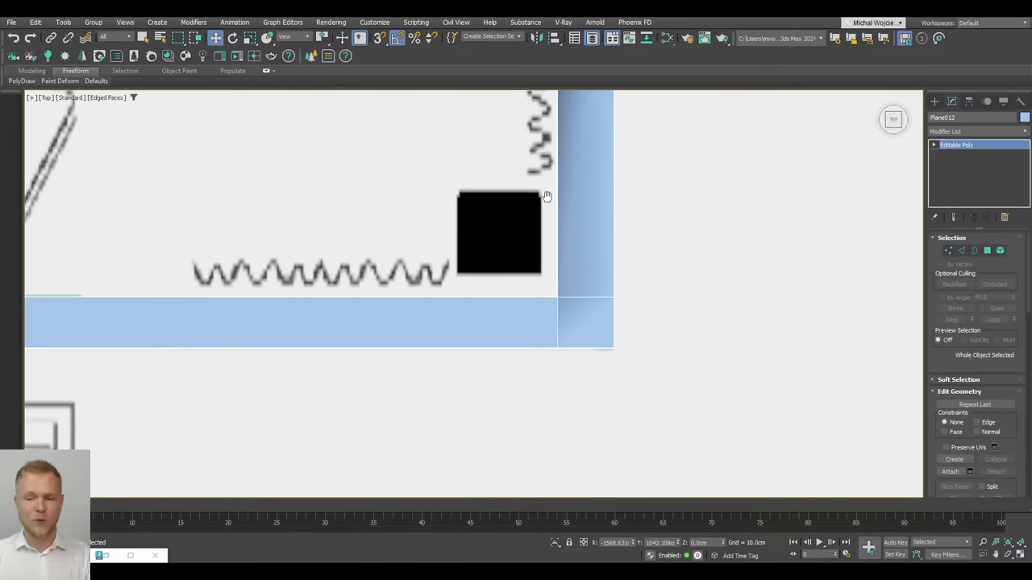
left_click(934, 101)
scroll(568, 311, "down", 3)
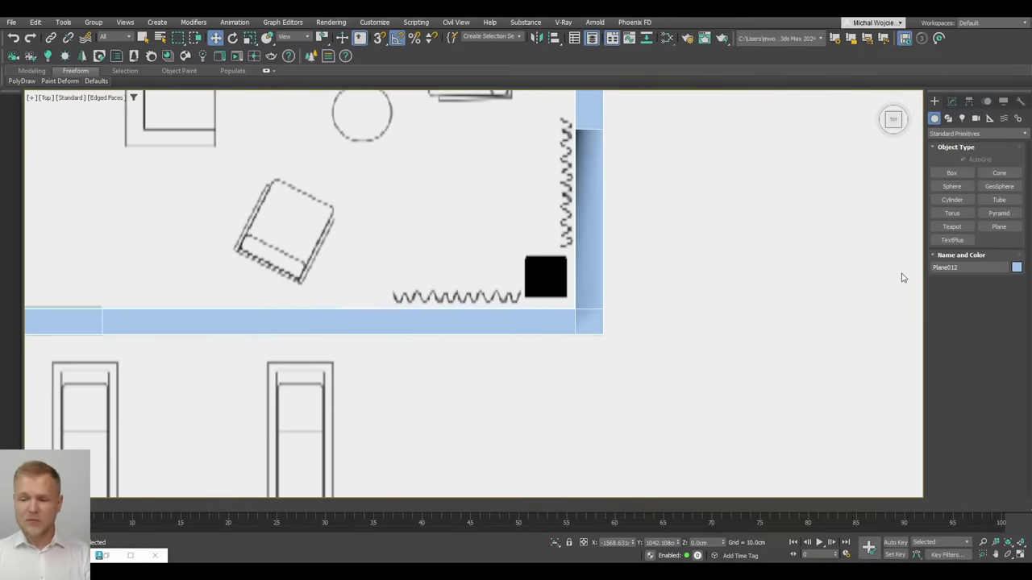
left_click(952, 173)
Select the top polygon at the low wall's corner and clone it onto the plan's black column mark as an element
key("4")
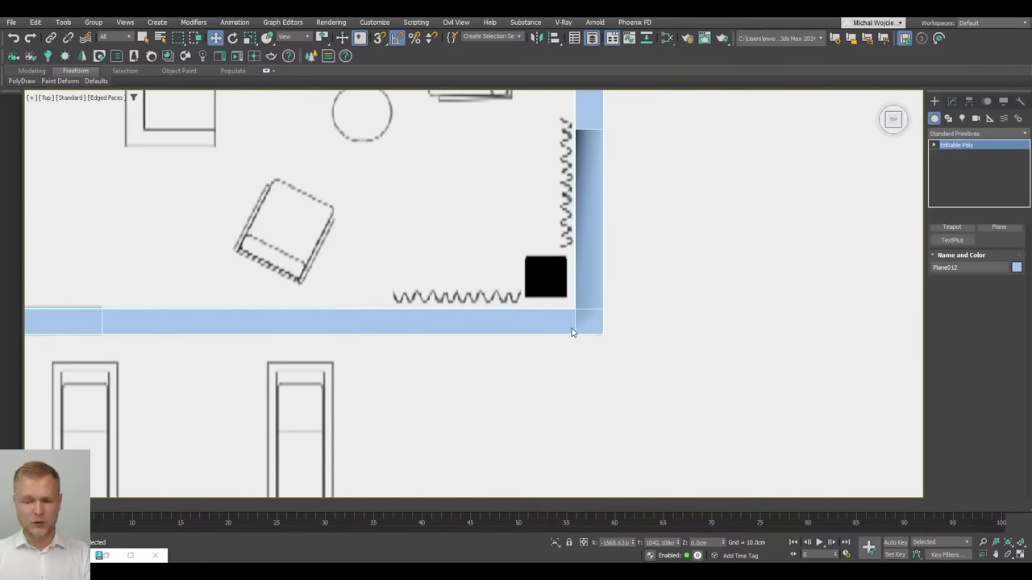
left_click(580, 315)
middle_click_drag(580, 314, 586, 311, "alt")
key("t")
key("z")
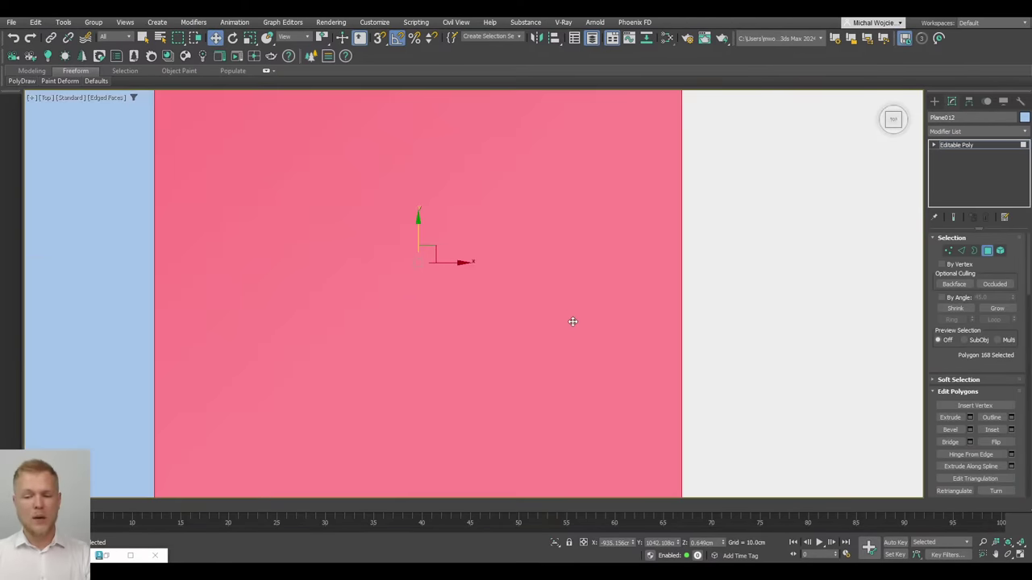
scroll(577, 319, "down", 5)
left_click_drag(592, 335, 450, 181, "shift")
left_click(558, 300)
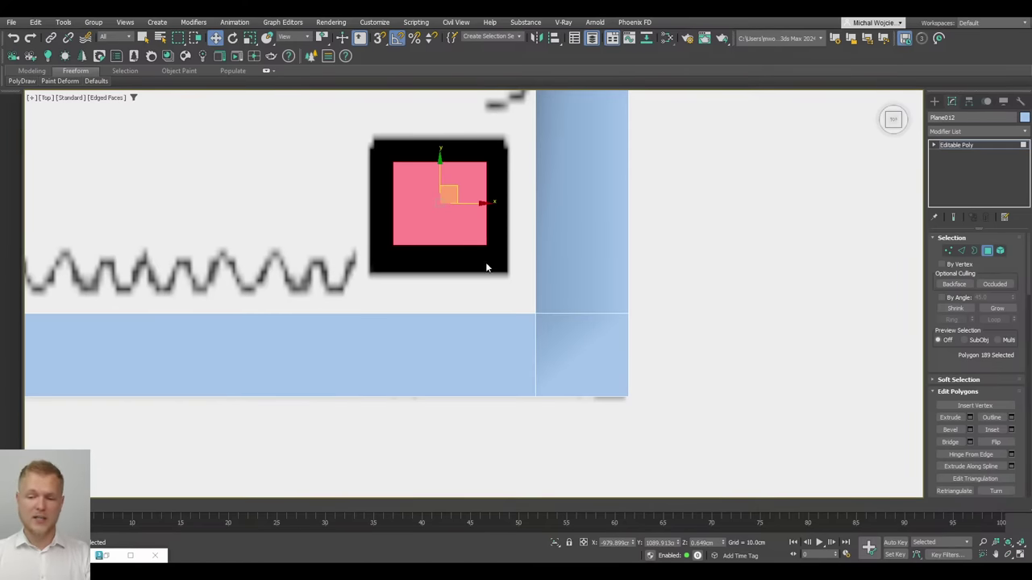
Scale the cloned polygon to 155% in X and Y so it covers the column mark
scroll(484, 258, "up", 2)
key("r")
left_click_drag(488, 211, 513, 193)
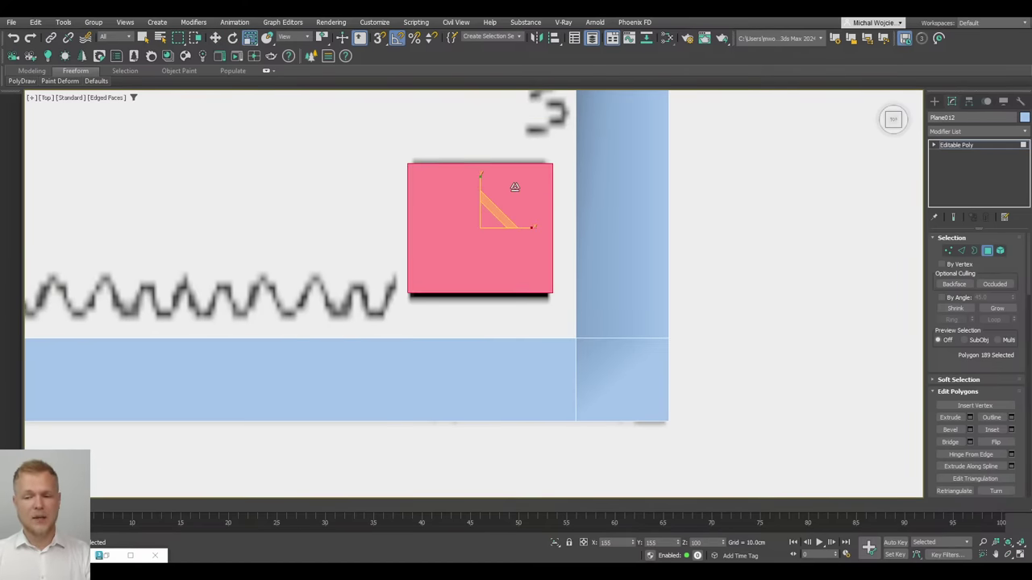
Flip the cloned square polygon's facing direction
scroll(513, 192, "down", 3)
middle_click_drag(513, 193, 560, 308, "alt")
key("3")
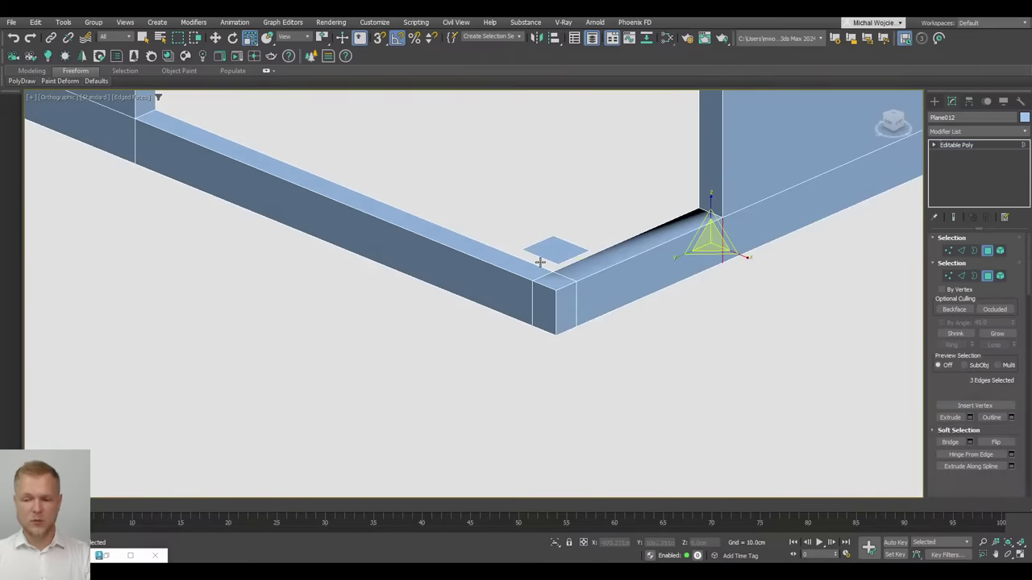
left_click(540, 260)
key("4")
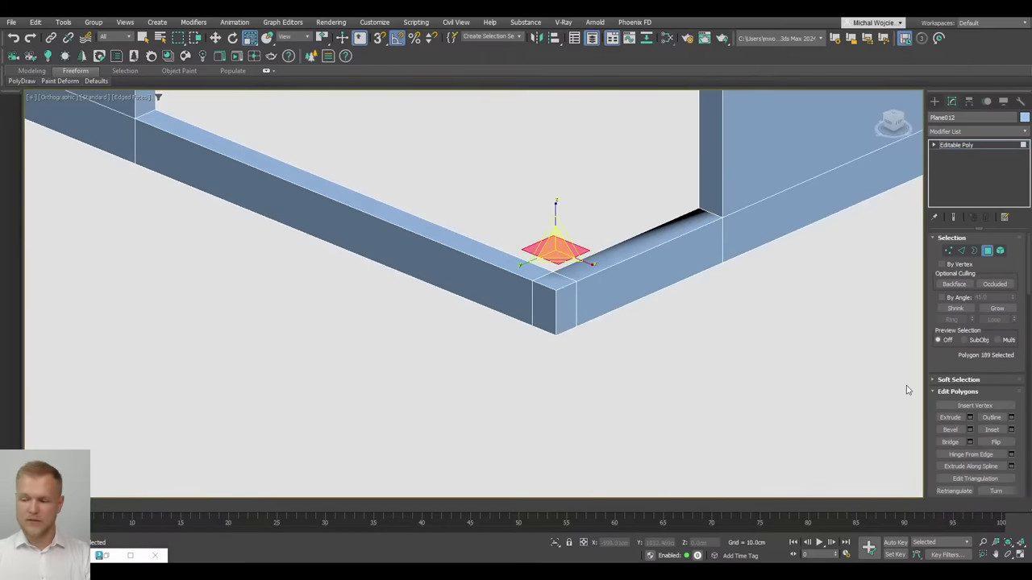
left_click(989, 441)
Extrude the square's border upward into a column and snap its top to the neighbouring wall's top height
key("3")
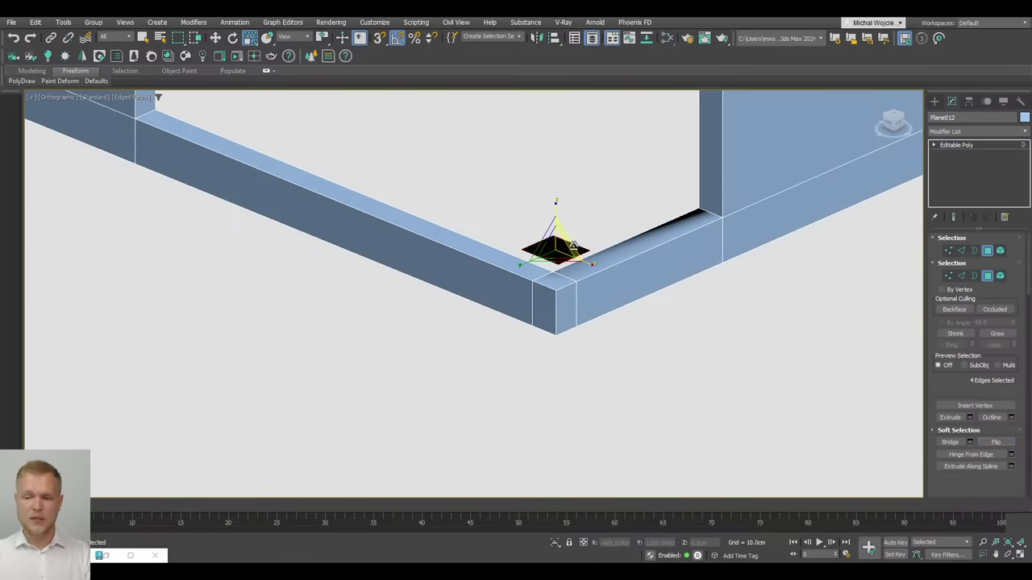
middle_click_drag(572, 252, 584, 327)
key("w")
left_click_drag(567, 294, 568, 135, "shift")
middle_click_drag(570, 277, 578, 458)
scroll(571, 329, "down", 4)
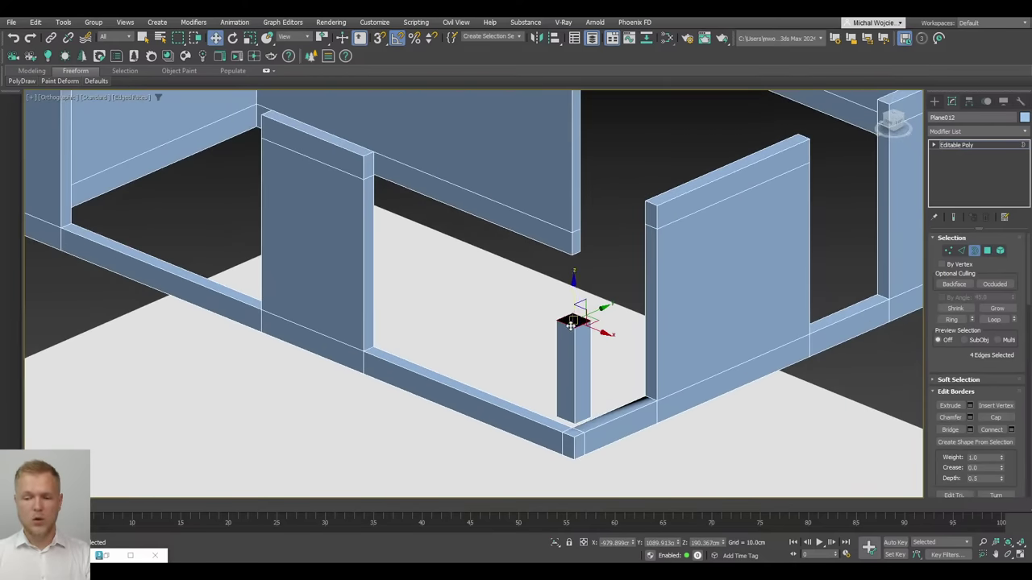
key("s")
left_click_drag(574, 304, 659, 202)
middle_click_drag(659, 201, 564, 337, "alt")
Cap the column's open top border, clear the selection and switch snapping off
scroll(476, 260, "up", 3)
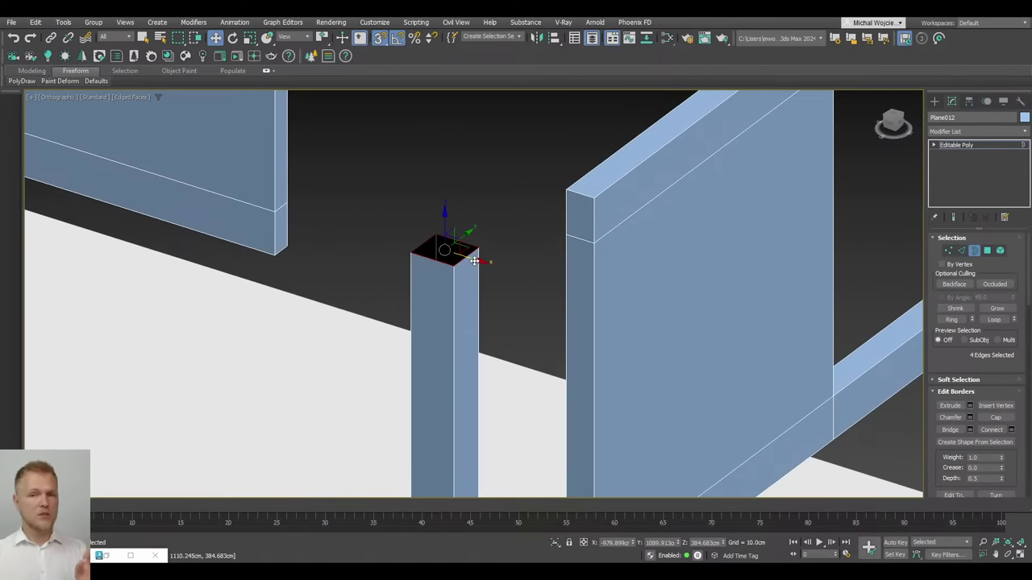
scroll(476, 261, "down", 3)
scroll(429, 207, "down", 2)
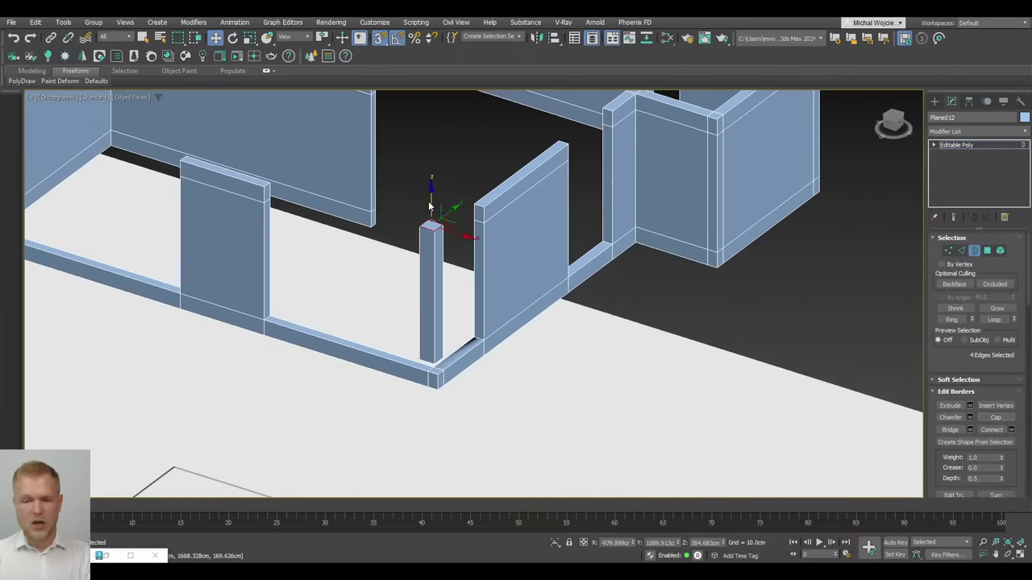
left_click(428, 207)
scroll(439, 206, "down", 5)
scroll(493, 320, "up", 3)
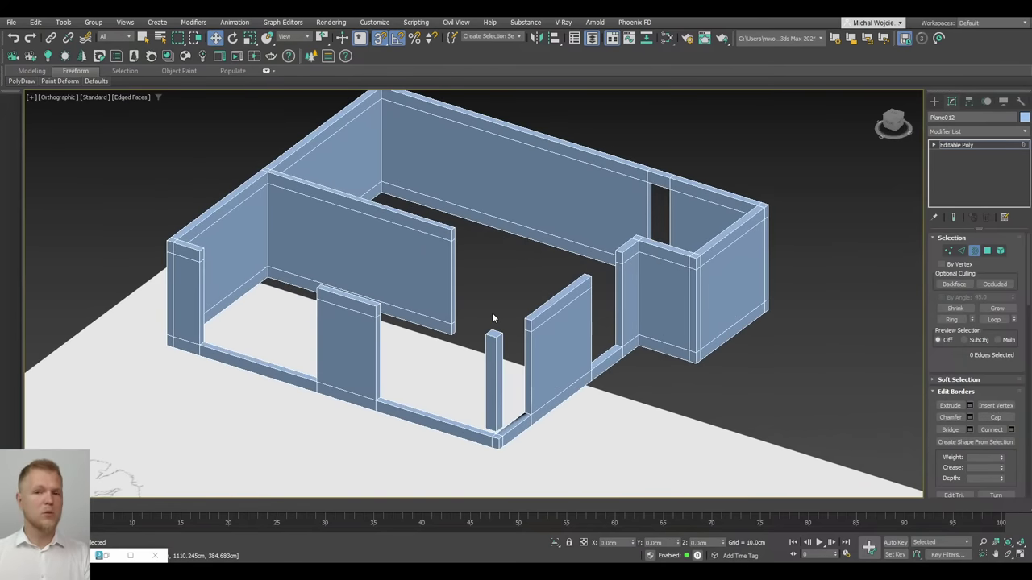
scroll(486, 292, "up", 1)
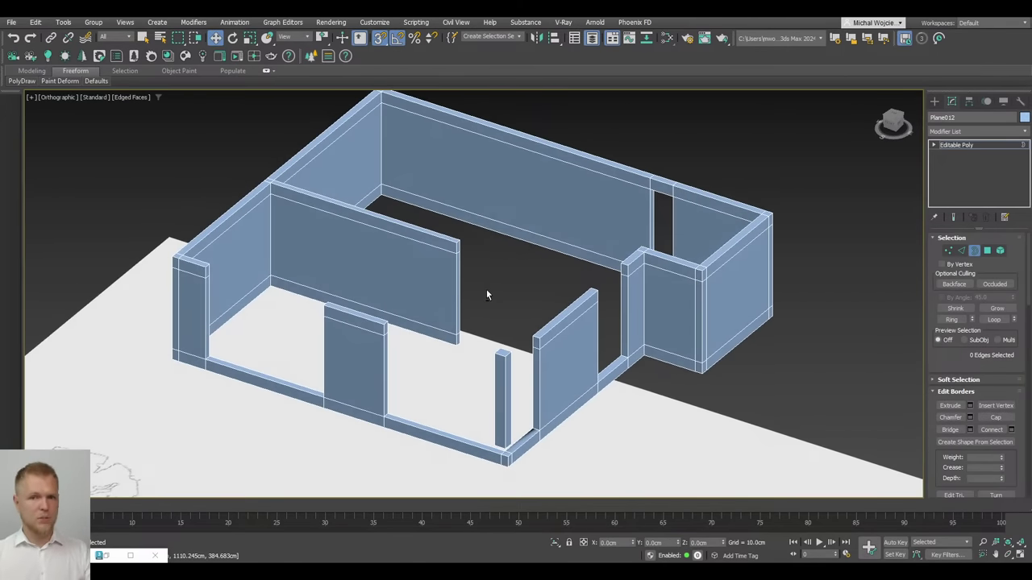
scroll(484, 290, "up", 2)
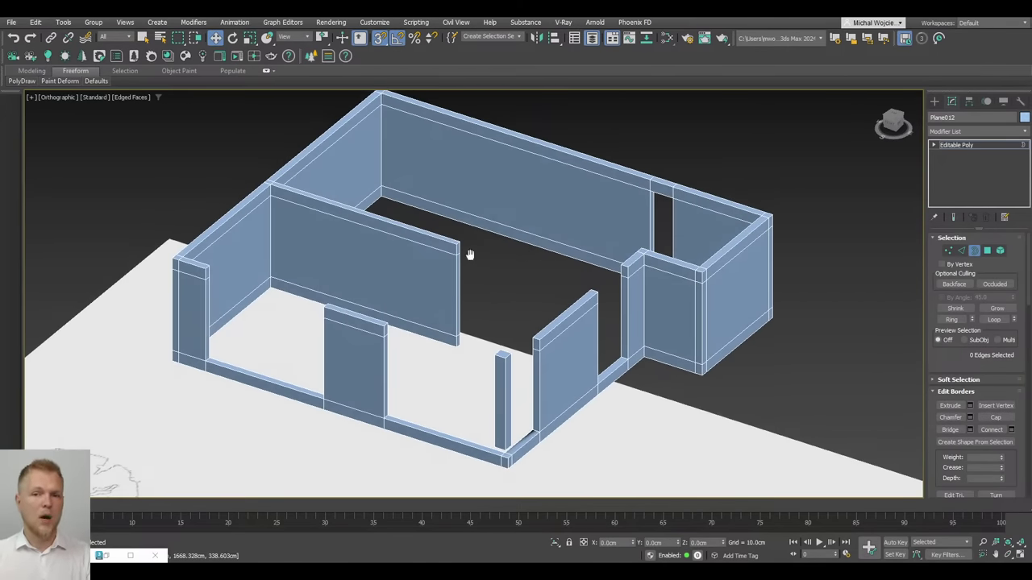
key("s")
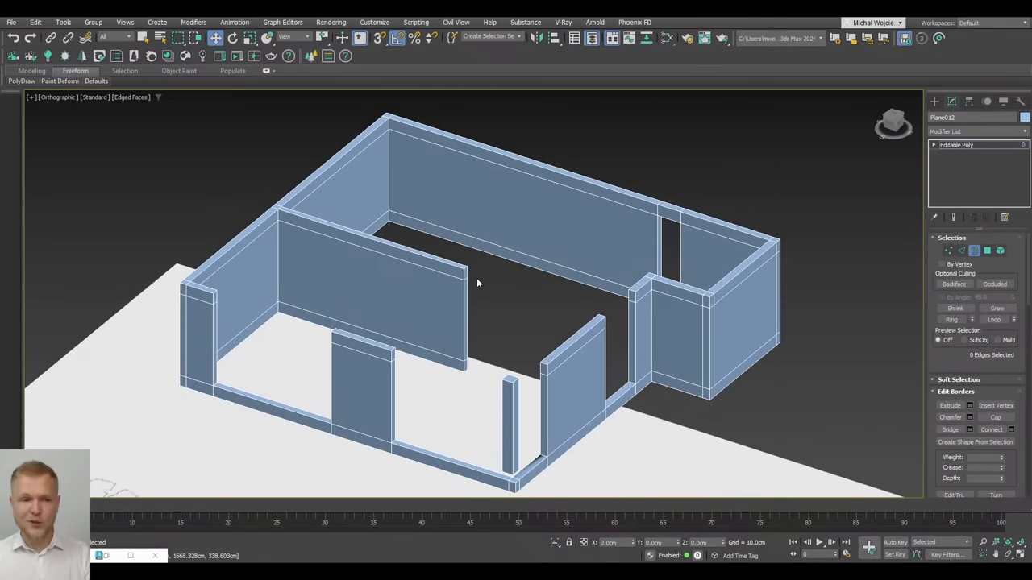
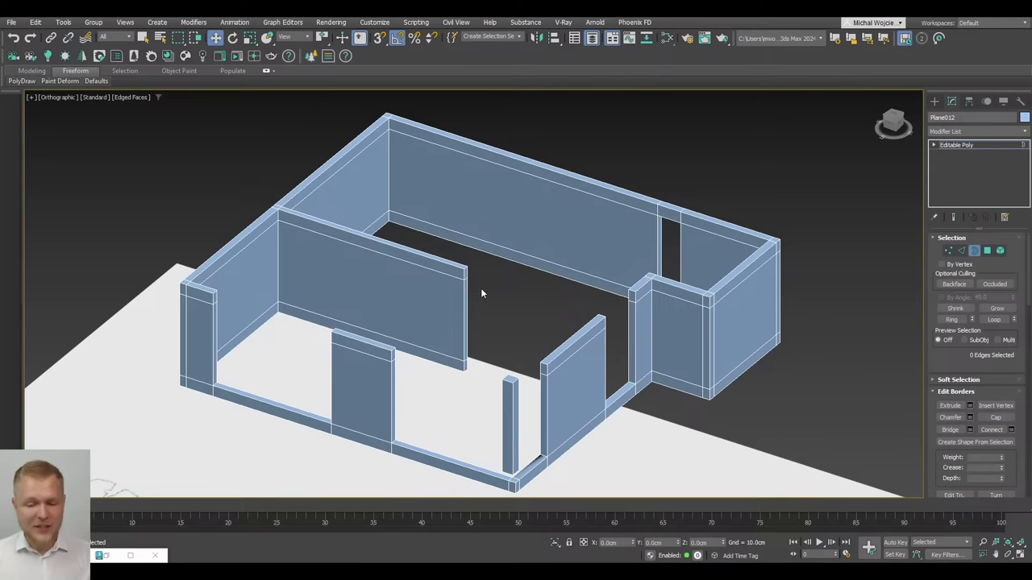
Open Notepad, write the contact e-mail address and place the window over the viewport
key("super")
type("not")
key("Return")
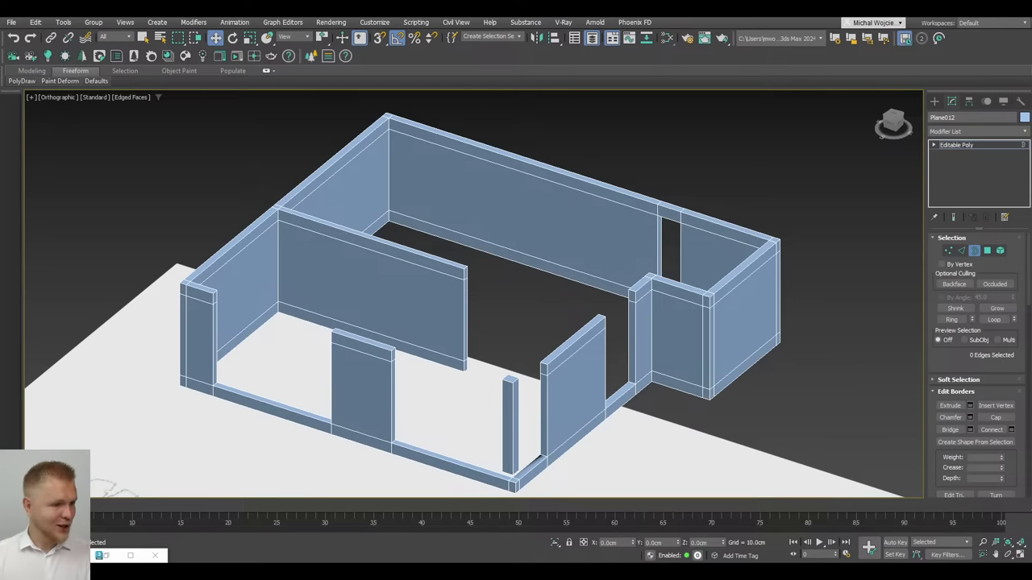
left_click_drag(1031, 137, 357, 157)
left_click_drag(431, 193, 44, 200)
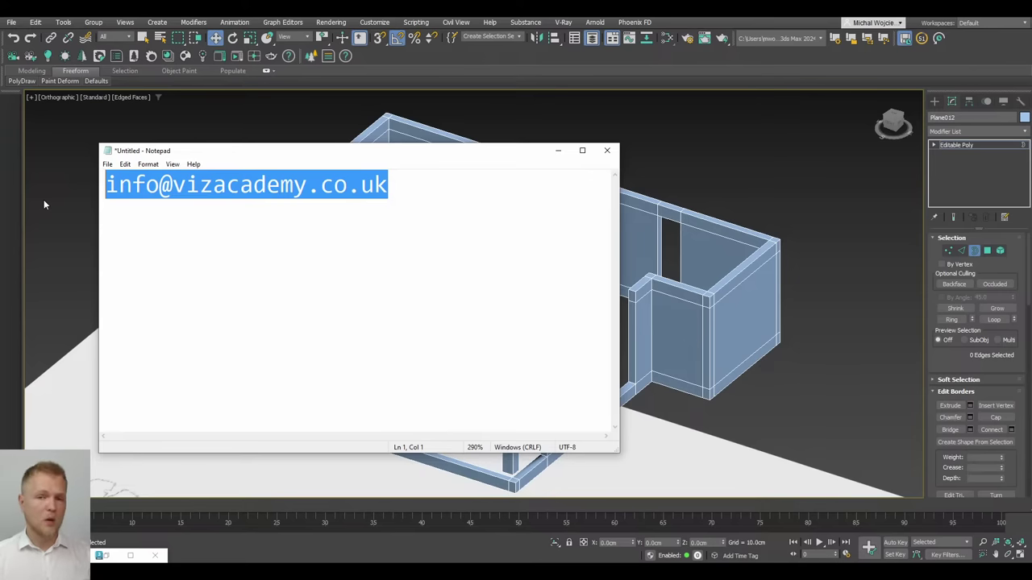
left_click(358, 230)
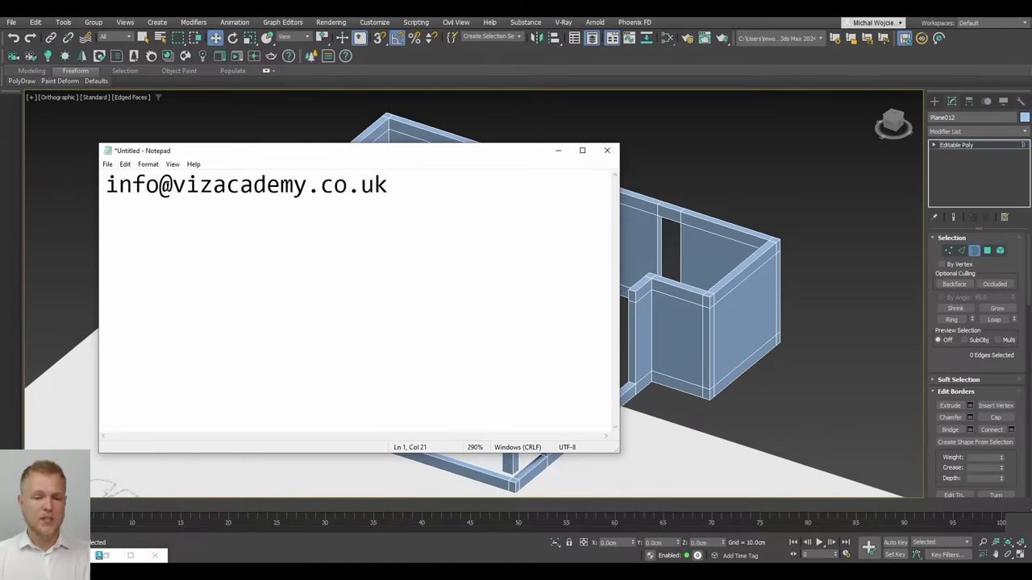
Copy the domain vizacademy.co.uk out of the e-mail address and paste it two lines below
left_click_drag(173, 186, 464, 202)
key("ctrl+c")
left_click(430, 196)
key("Return")
key("Return")
key("ctrl+v")
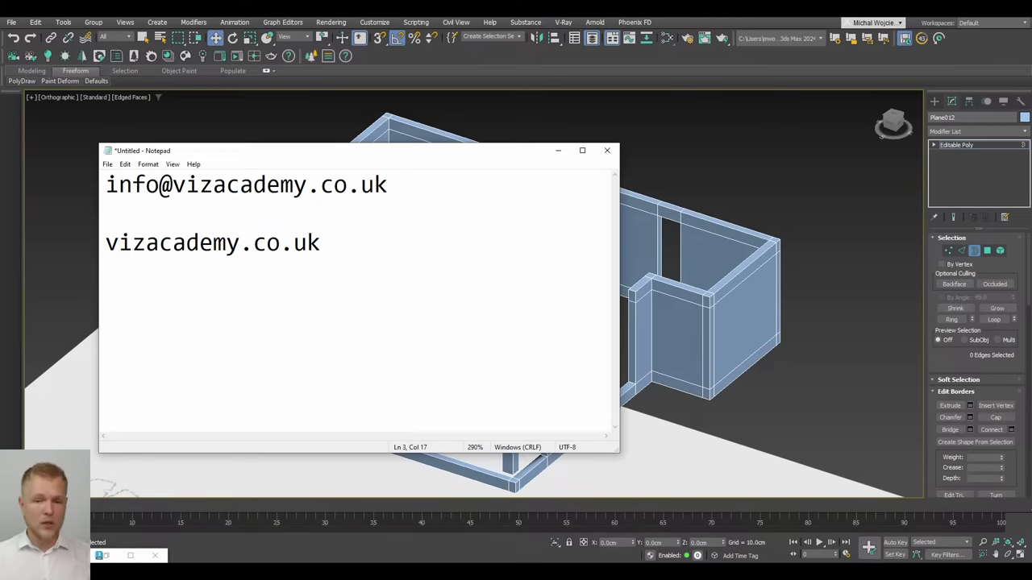
Mark the e-mail line with "<---" and remove the mark again
type("<---")
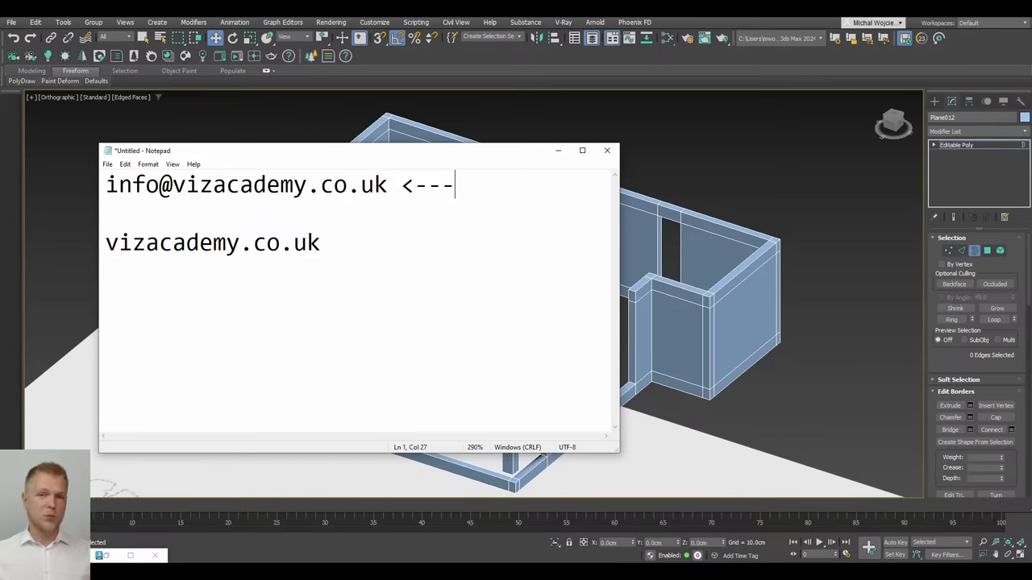
left_click_drag(454, 193, 408, 194)
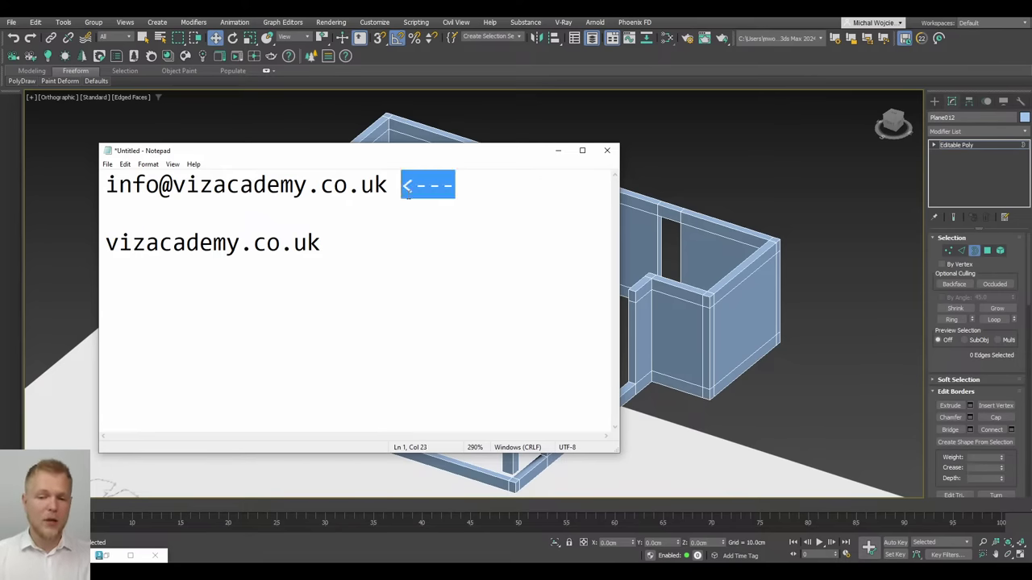
key("BackSpace")
key("BackSpace")
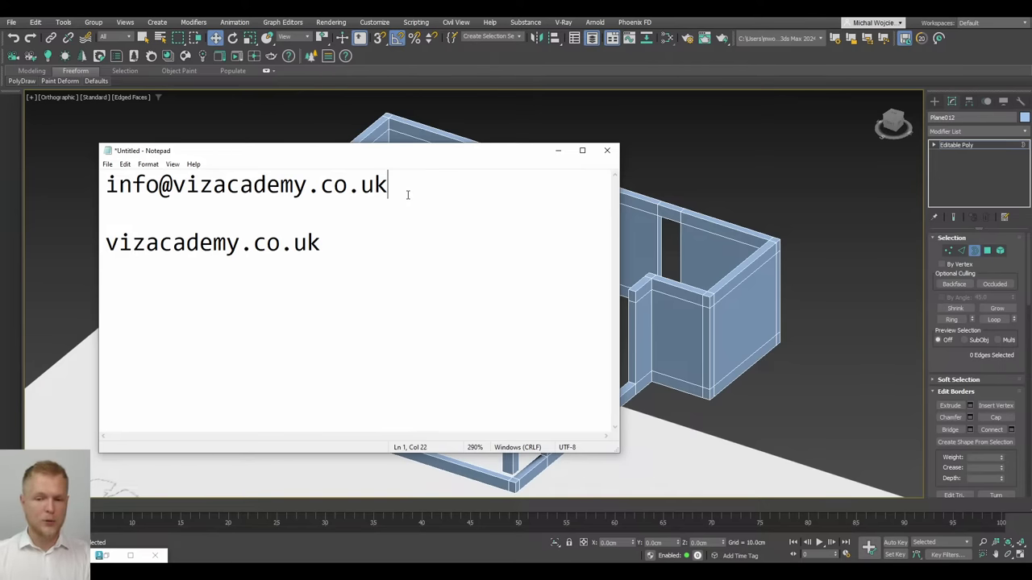
Highlight the website address, minimise Notepad and return to the wall model in 3ds Max
left_click_drag(322, 243, 132, 243)
left_click(557, 150)
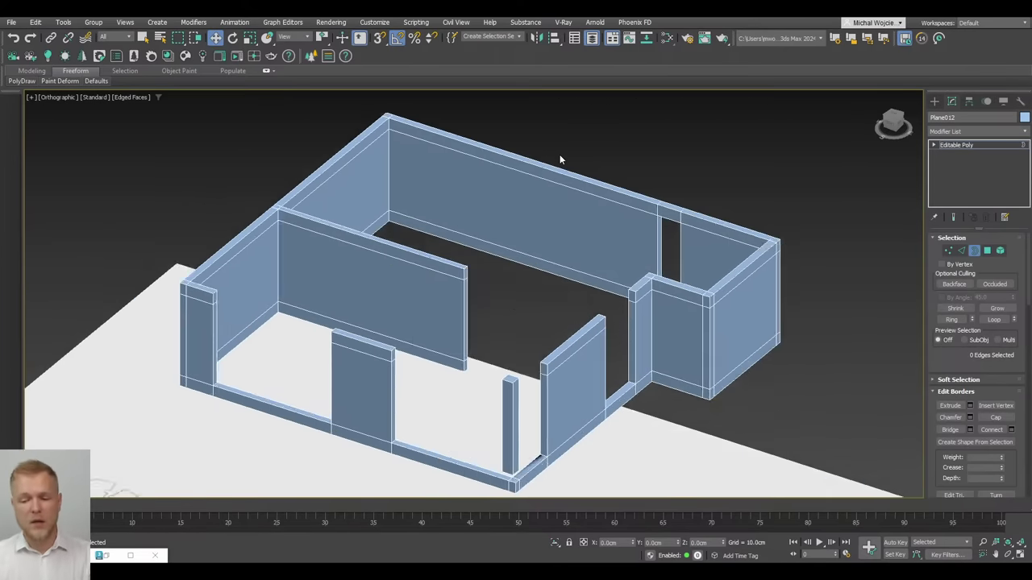
scroll(589, 368, "down", 3)
scroll(553, 347, "up", 5)
scroll(553, 347, "up", 2)
scroll(506, 354, "down", 2)
Select the column's bottom polygon in wireframe display and snap it down to the underside of the wall base
key("3")
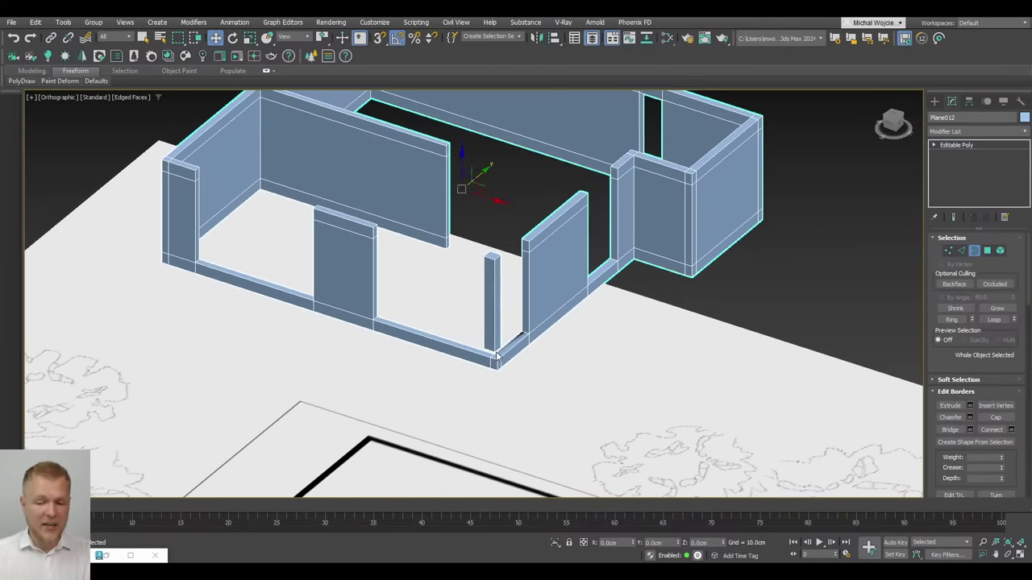
scroll(497, 358, "down", 3)
key("2")
scroll(497, 357, "up", 5)
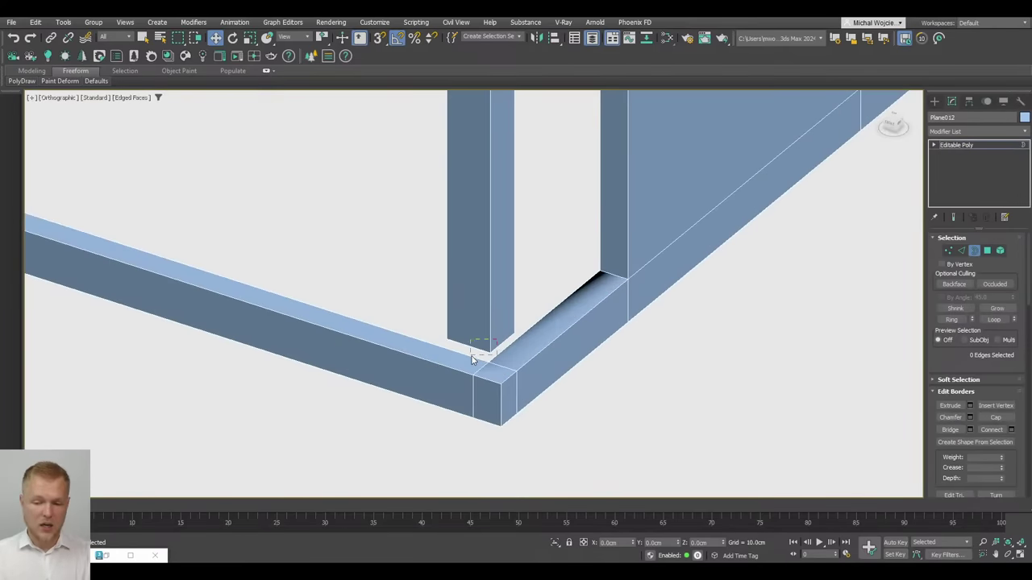
key("4")
key("F3")
left_click(481, 340)
key("s")
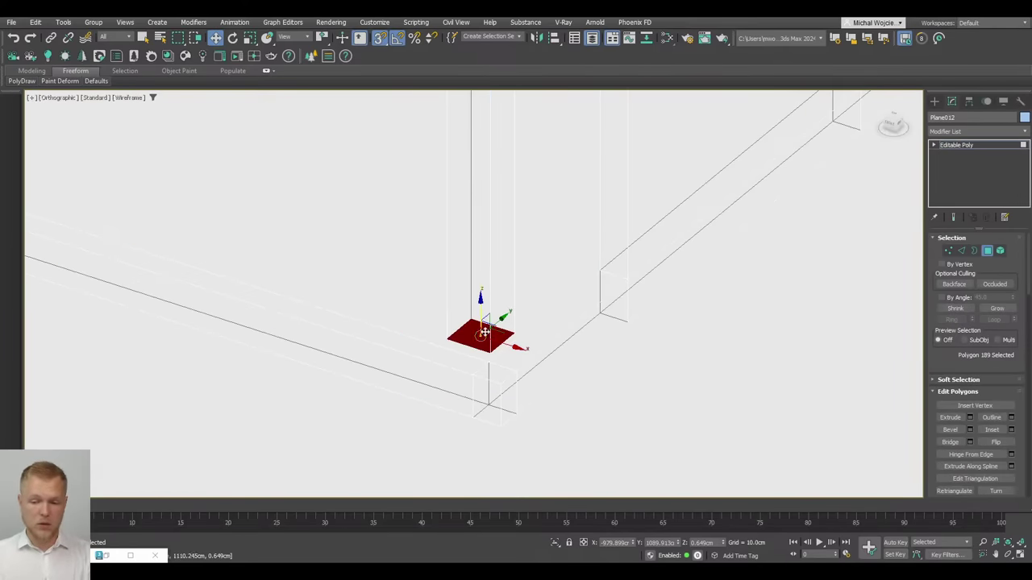
left_click_drag(481, 340, 502, 422)
key("F3")
scroll(500, 419, "down", 6)
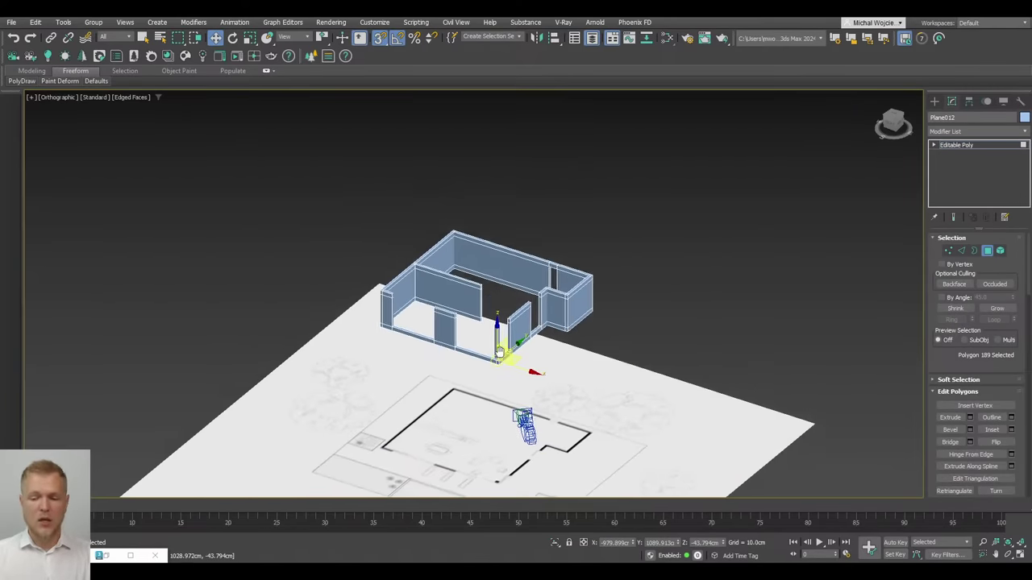
Exit polygon editing on the wall object
scroll(495, 337, "up", 2)
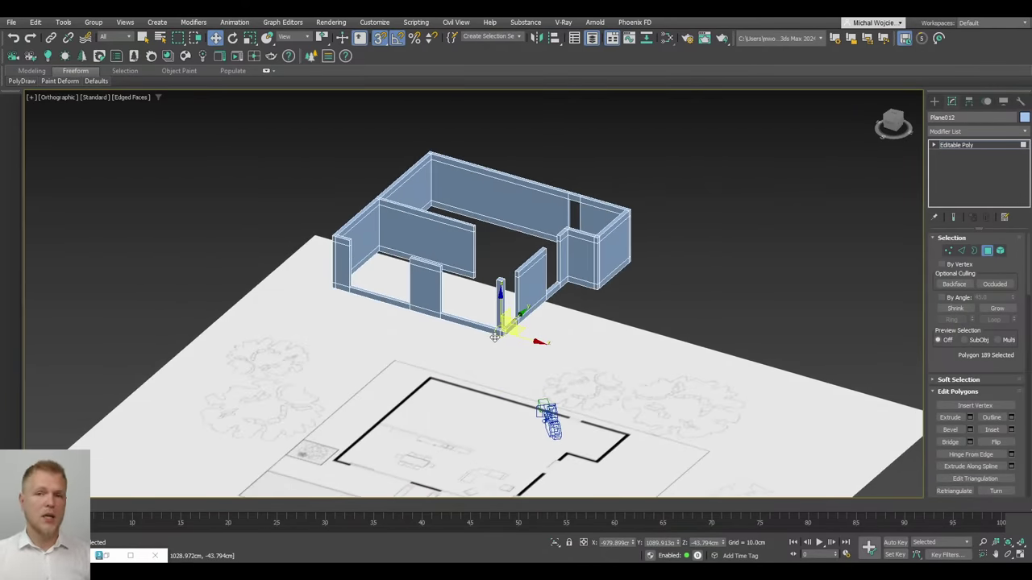
scroll(427, 185, "up", 3)
middle_click_drag(442, 234, 407, 198)
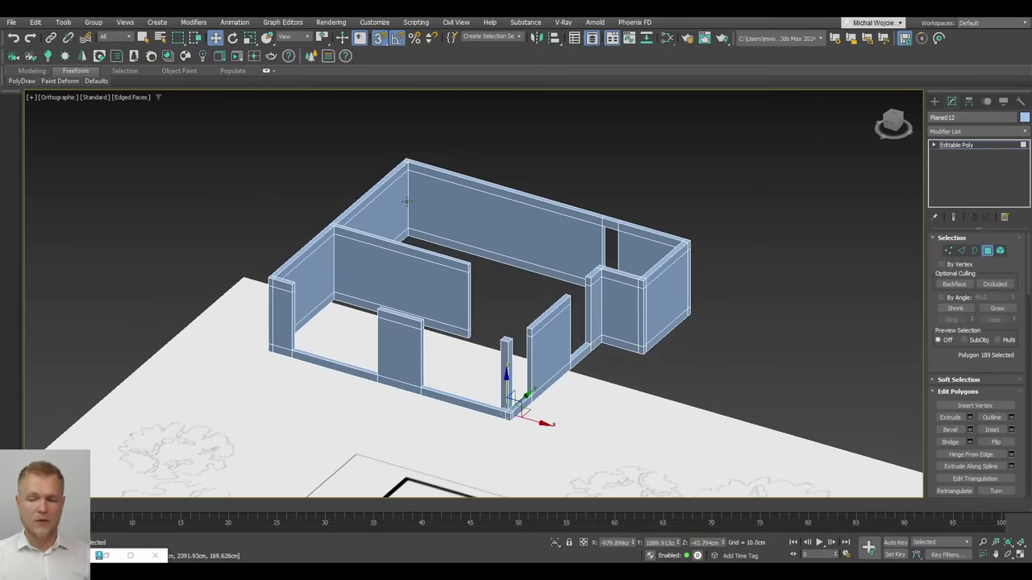
scroll(407, 199, "up", 2)
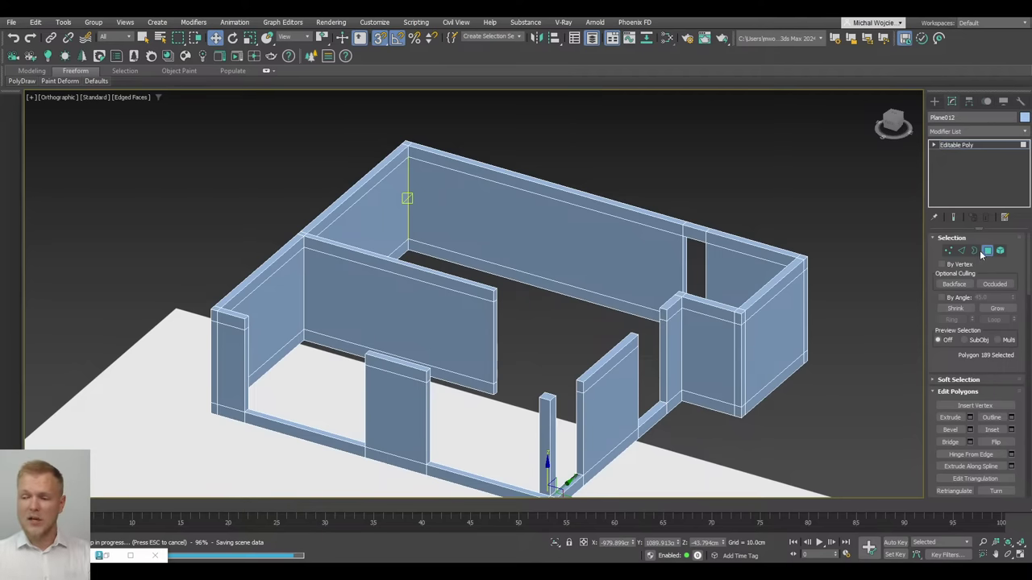
key("4")
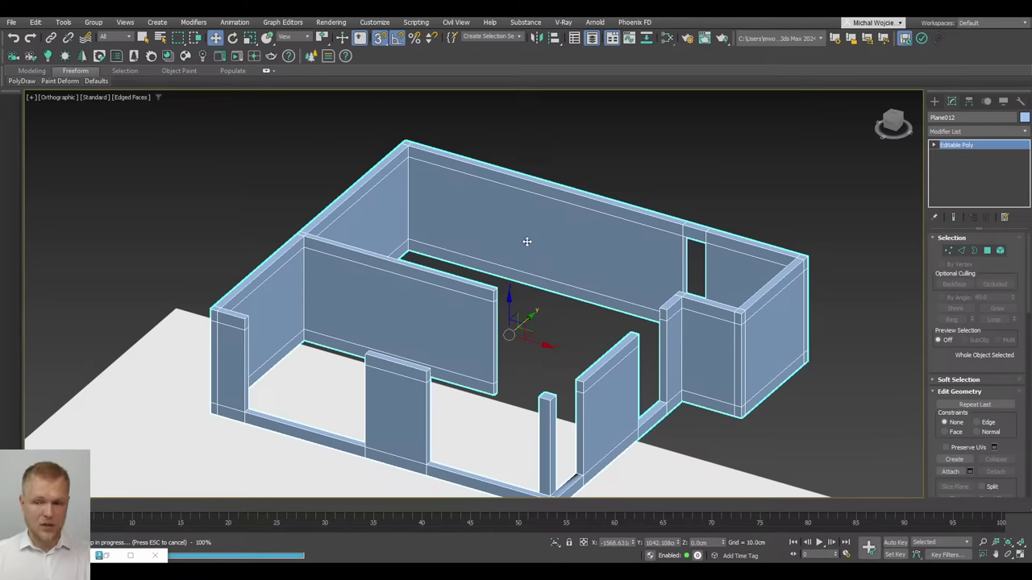
Examine the finished wall object and both floor plans from above
middle_click_drag(527, 239, 511, 208)
scroll(510, 209, "down", 2)
key("t")
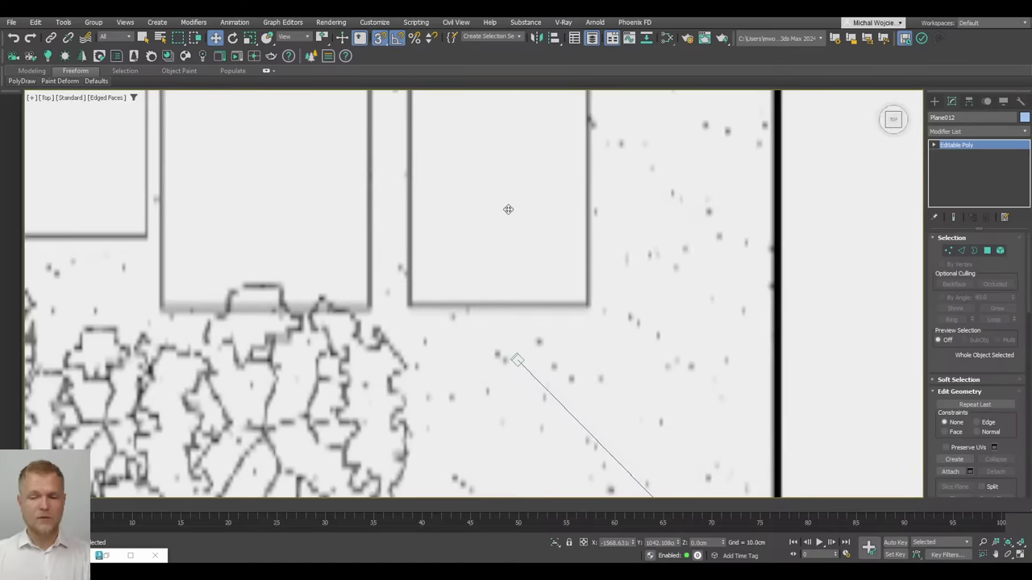
scroll(485, 187, "up", 2)
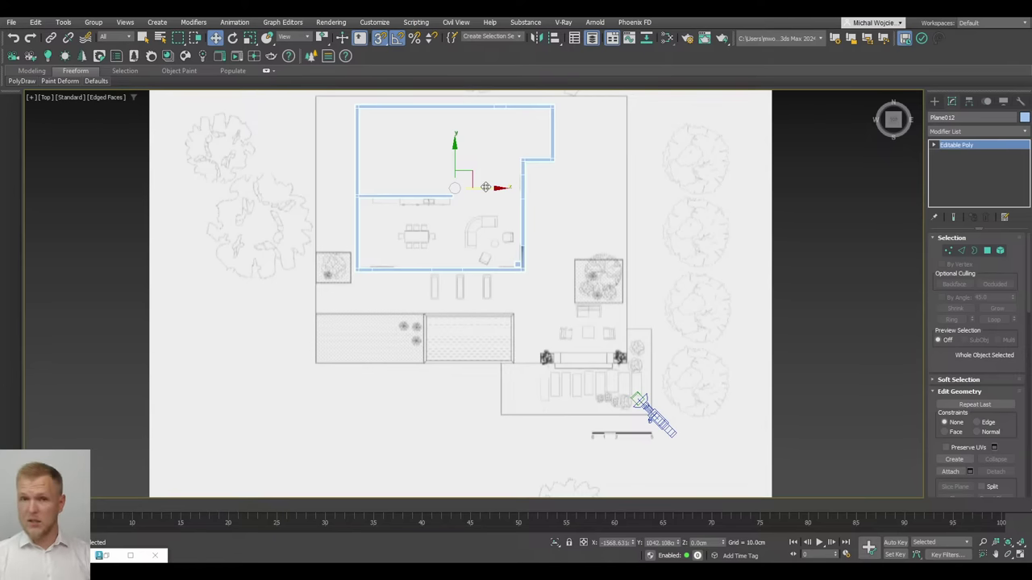
scroll(485, 187, "down", 2)
middle_click_drag(506, 312, 484, 279)
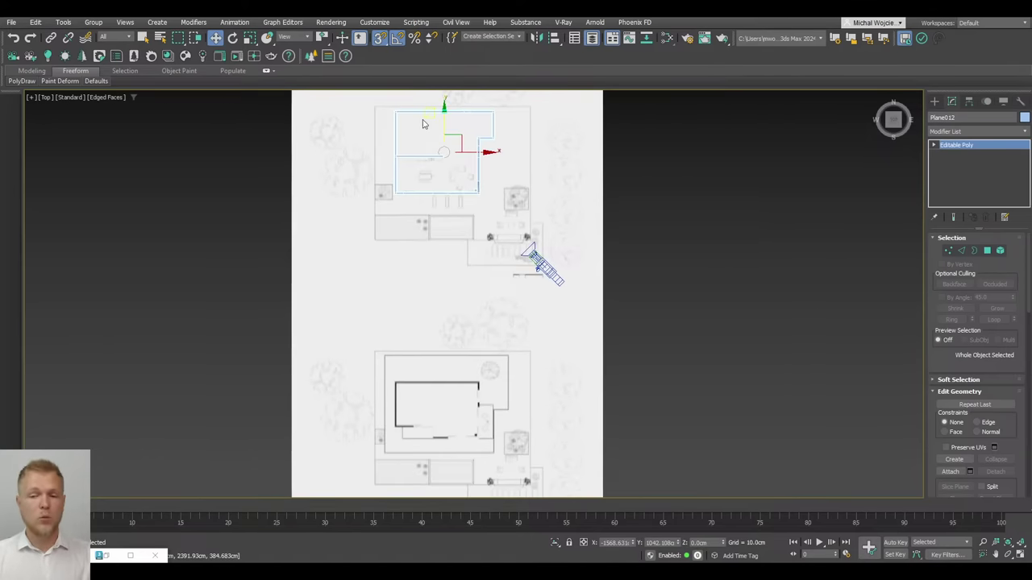
middle_click_drag(444, 187, 480, 266)
scroll(444, 193, "down", 2)
Examine the walls against the plan from angled and top views, ending close to the front openings
key("s")
middle_click_drag(407, 354, 426, 313, "alt")
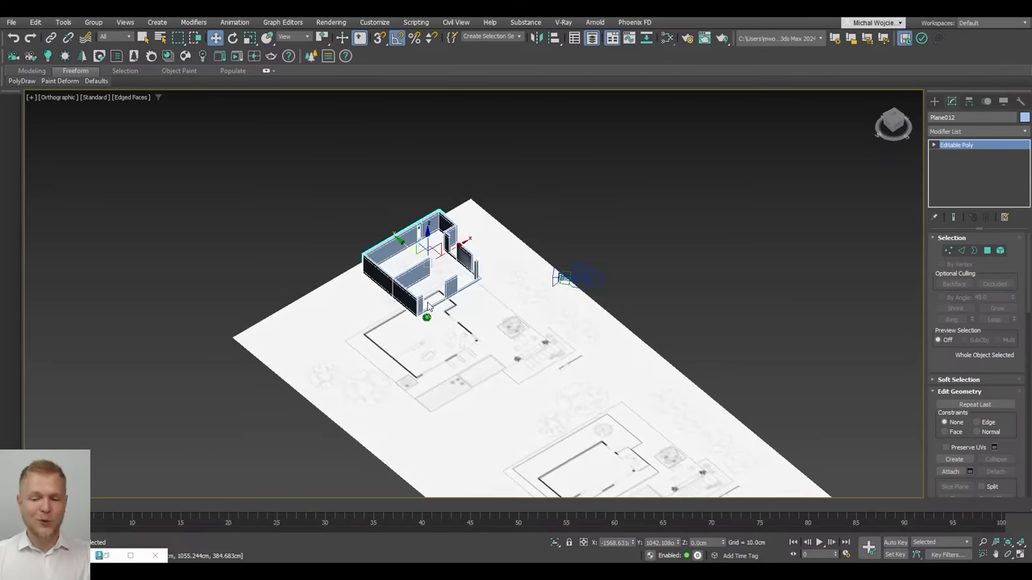
scroll(427, 309, "up", 6)
scroll(428, 307, "down", 4)
middle_click_drag(494, 327, 557, 269)
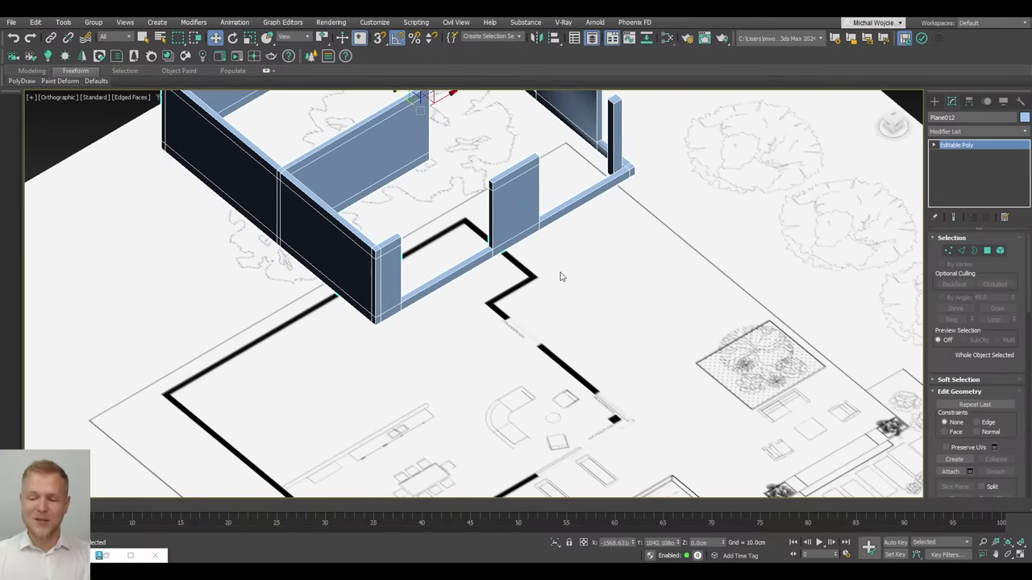
scroll(559, 271, "down", 2)
middle_click_drag(615, 354, 609, 333)
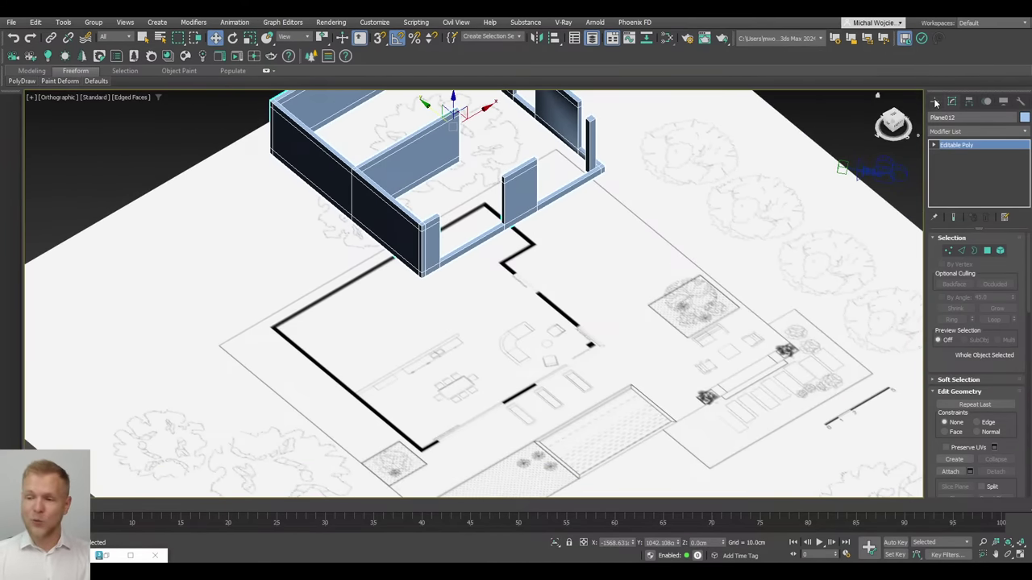
key("t")
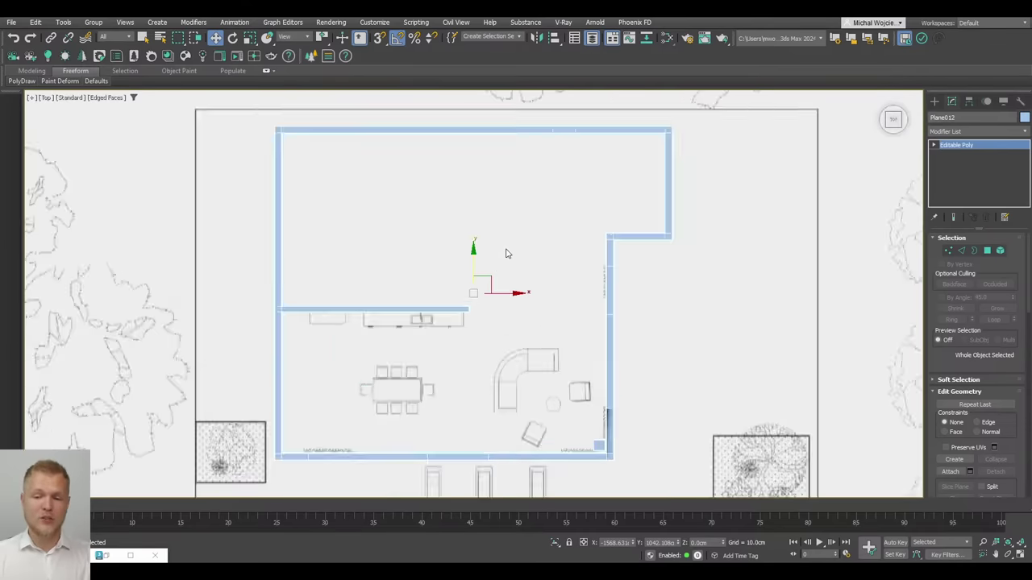
scroll(506, 253, "down", 2)
middle_click_drag(506, 253, 460, 228)
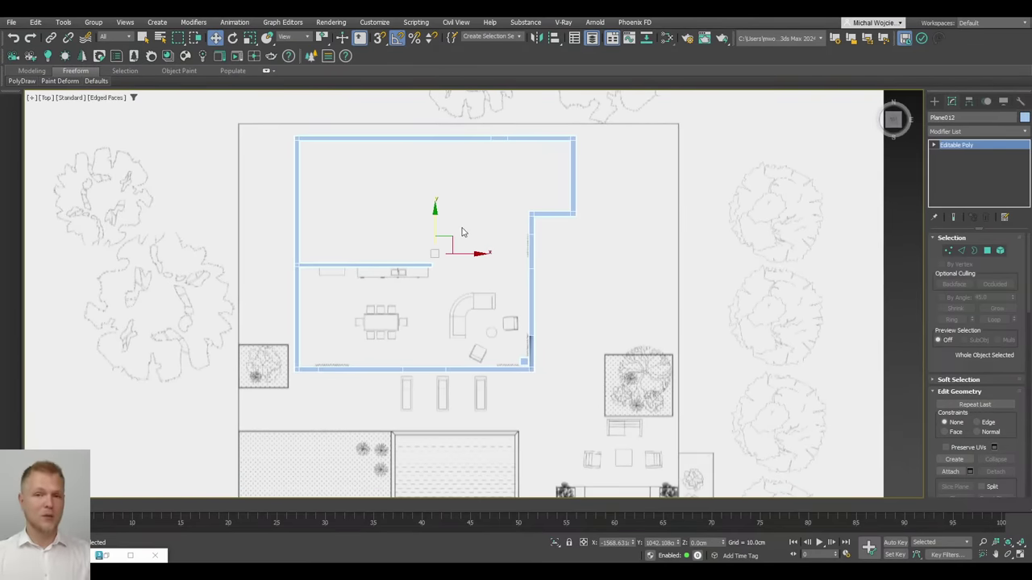
middle_click_drag(441, 387, 399, 315, "alt")
scroll(398, 338, "up", 5)
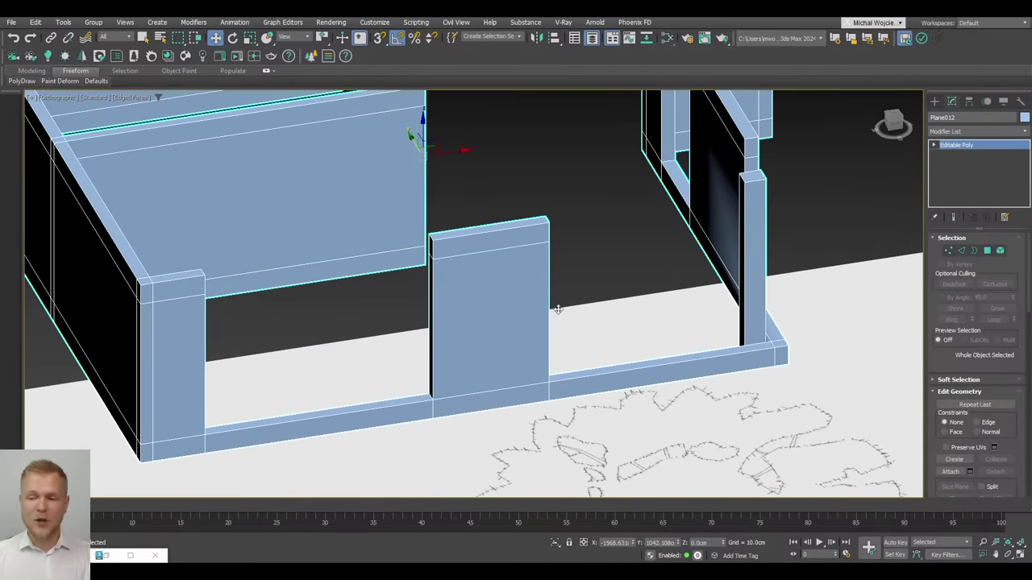
Select all polygons of the wall object, clear their smoothing groups and leave polygon editing
key("4")
key("4")
key("ctrl+a")
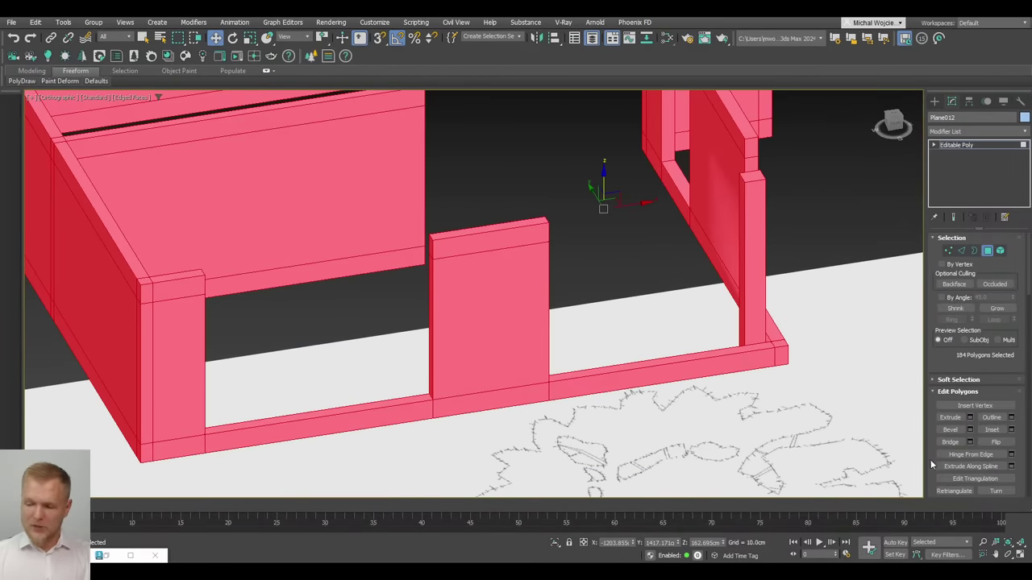
left_click_drag(930, 459, 919, 388)
scroll(919, 388, "down", 6)
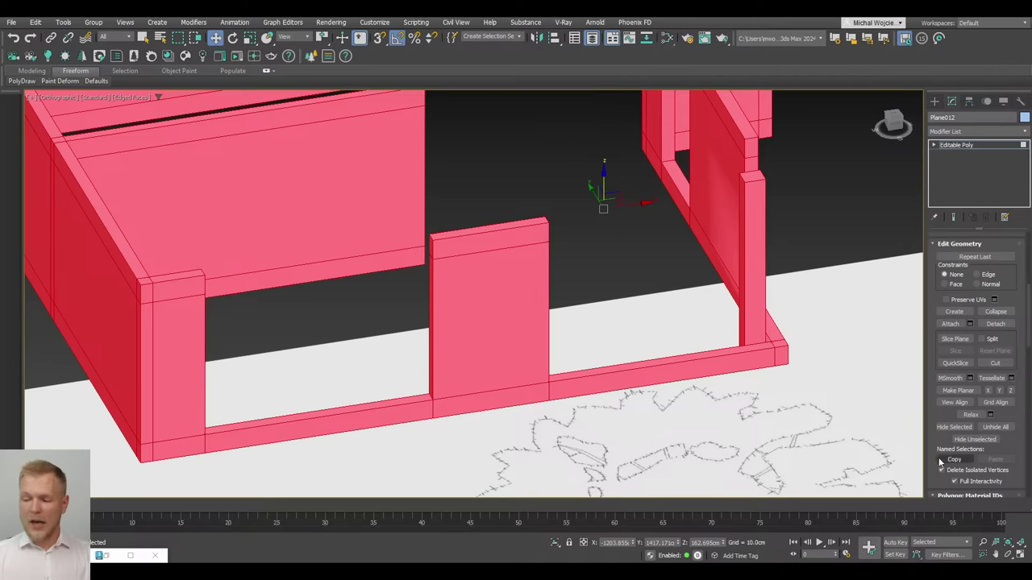
scroll(935, 451, "down", 8)
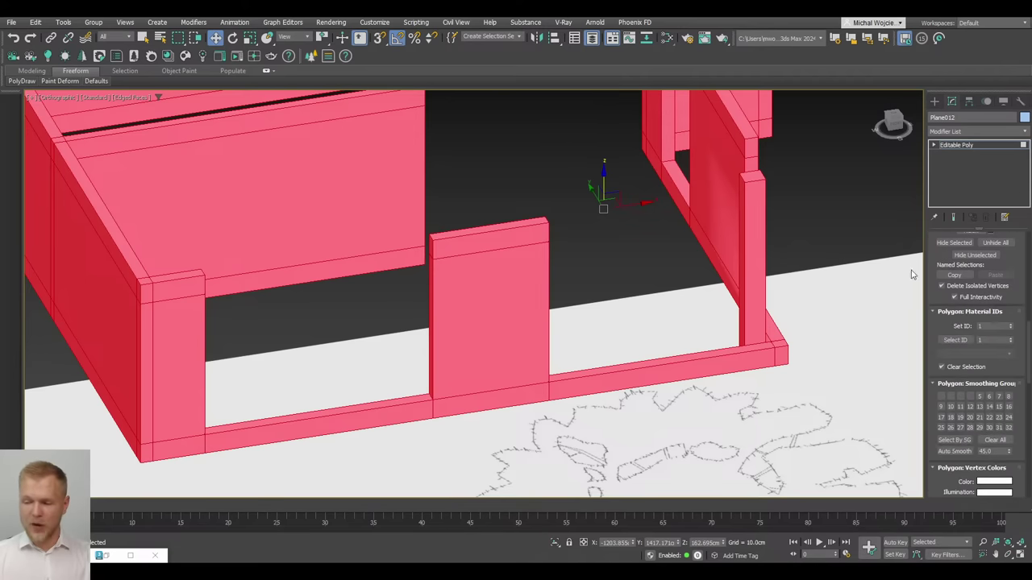
left_click(844, 223)
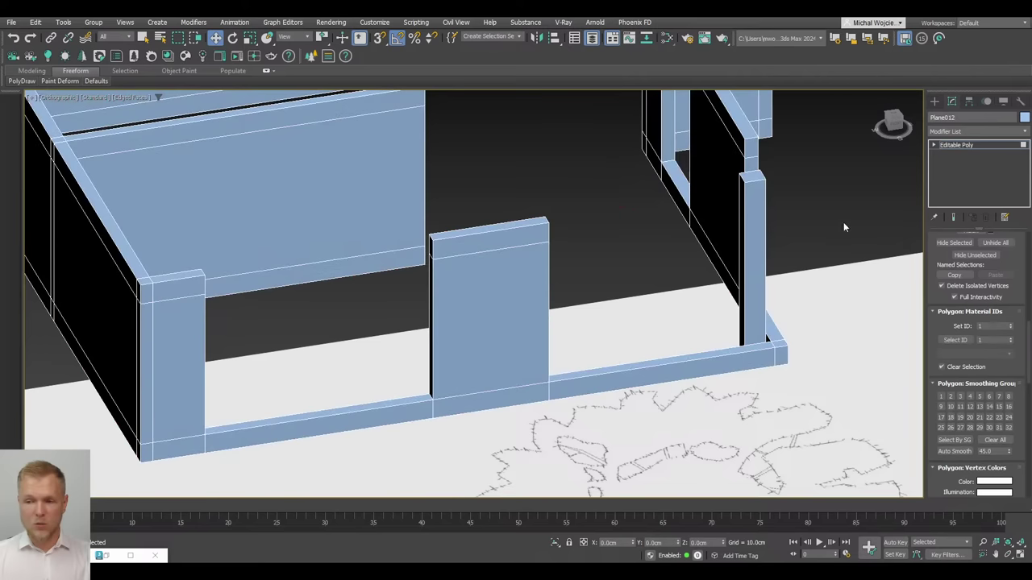
left_click(963, 146)
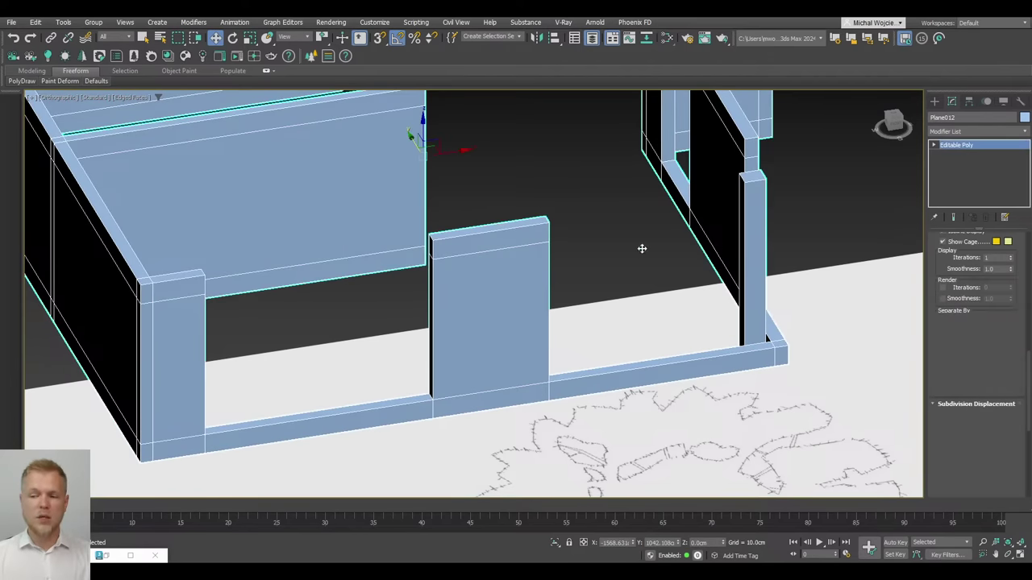
scroll(594, 254, "down", 2)
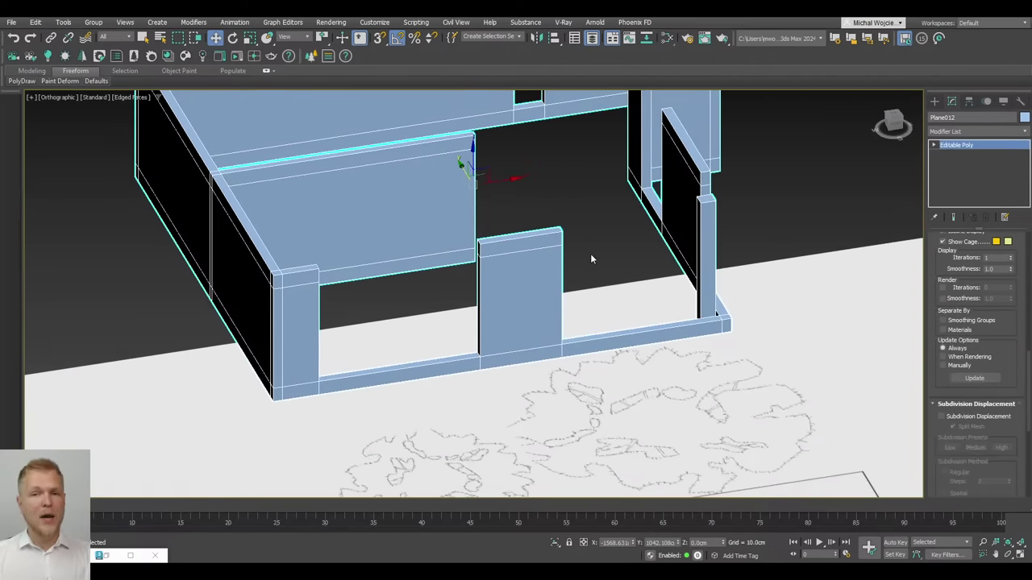
middle_click_drag(590, 253, 581, 285)
scroll(582, 286, "up", 2)
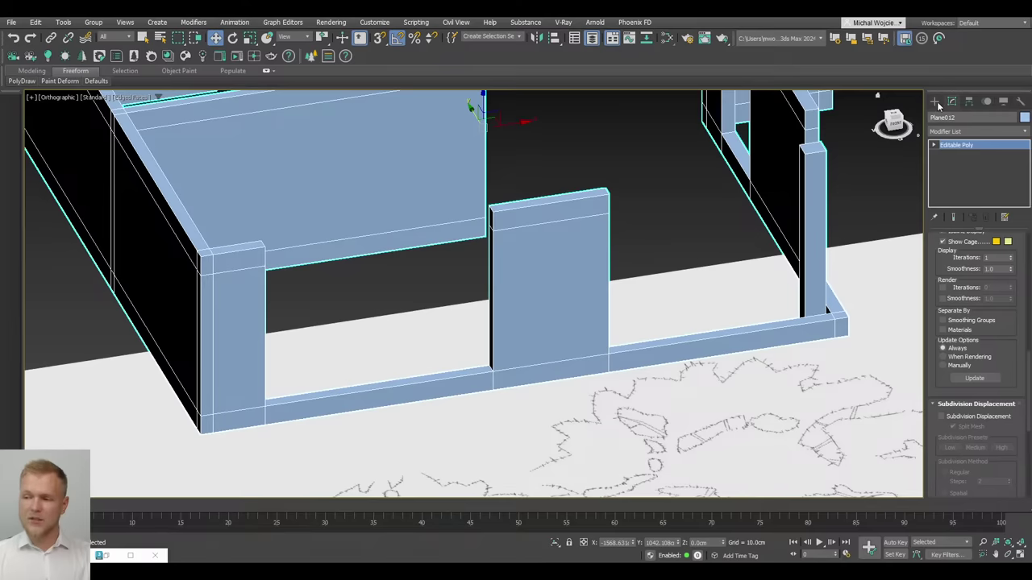
left_click(935, 102)
left_click(1002, 227)
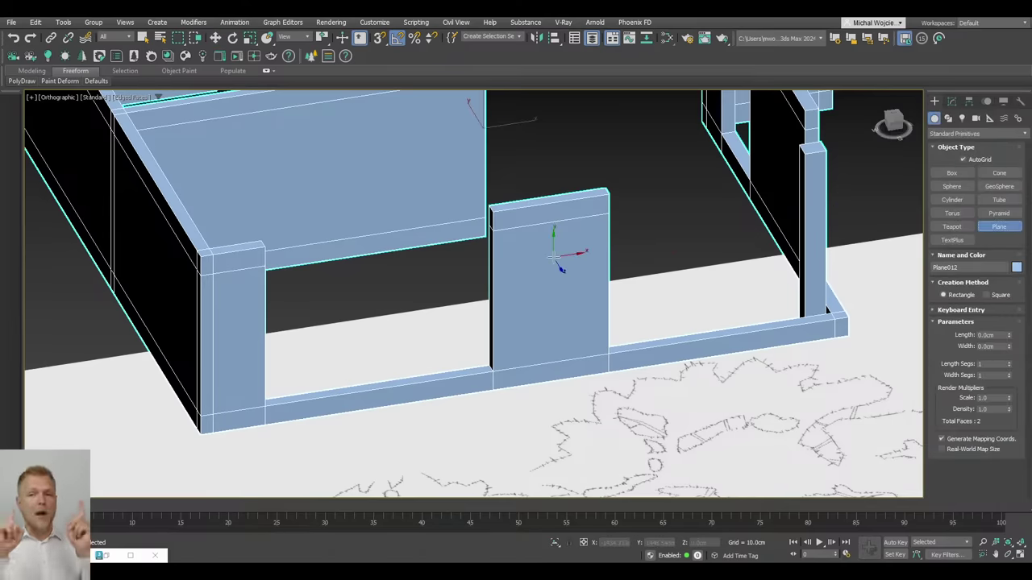
scroll(553, 256, "down", 4)
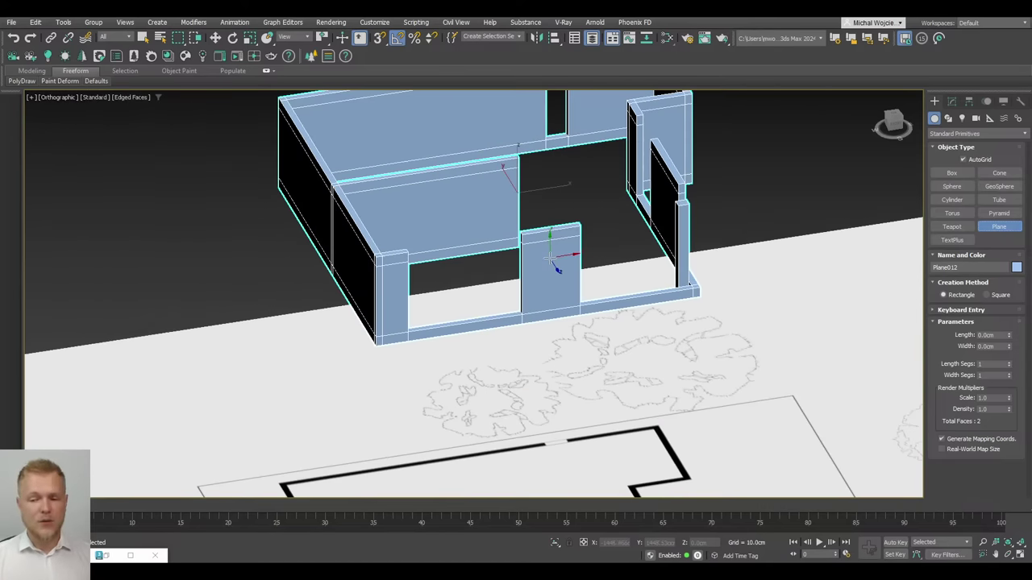
scroll(552, 258, "up", 1)
scroll(549, 258, "down", 1)
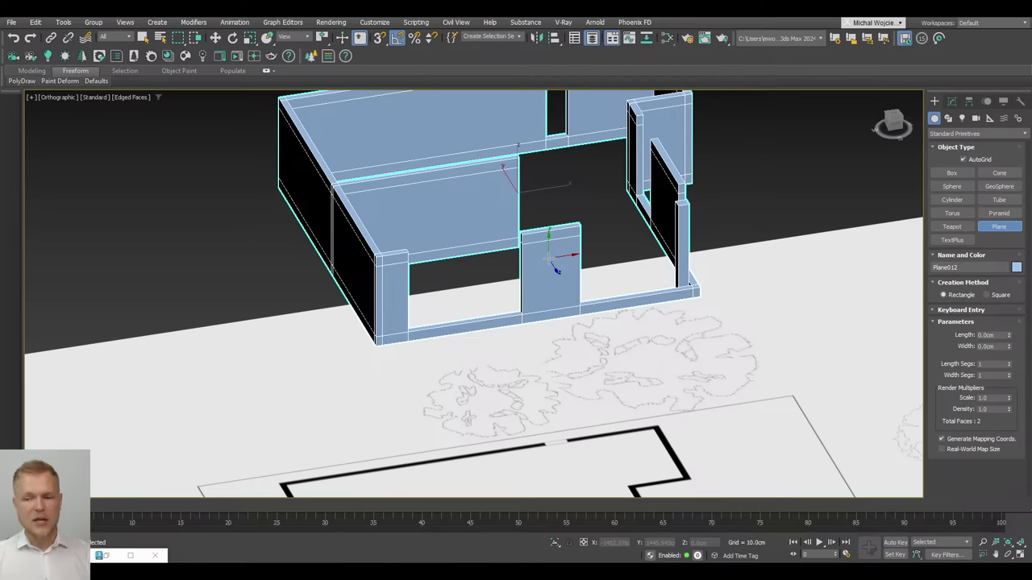
key("w")
Clone the wall object as one independent copy, placed over the second floor plan below the first
key("t")
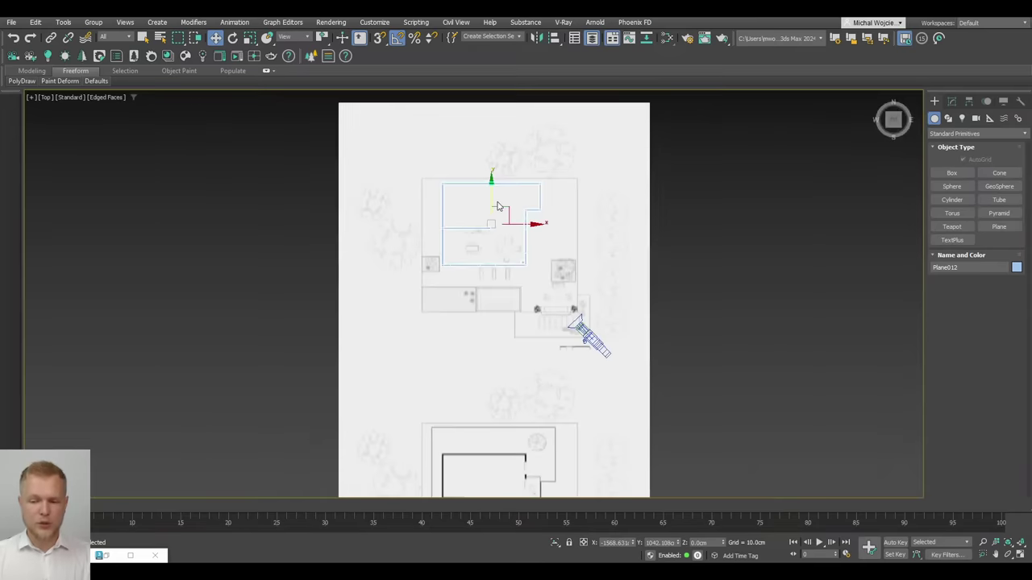
middle_click_drag(518, 352, 502, 189)
scroll(470, 291, "up", 7)
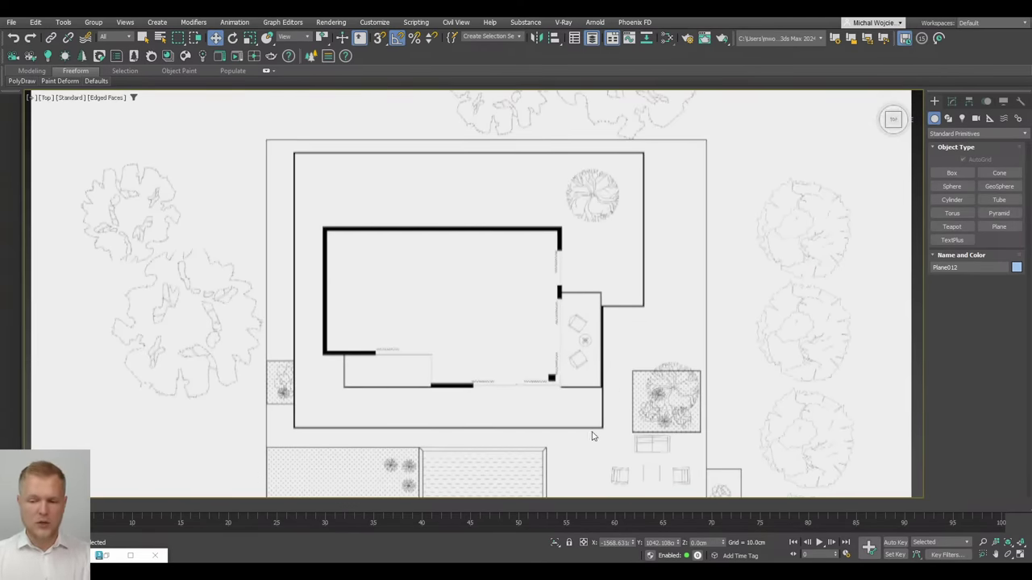
scroll(607, 330, "down", 10)
mouse_move(536, 237)
left_mouse_down("shift")
mouse_move(535, 380)
mouse_move(536, 360)
left_mouse_up("shift")
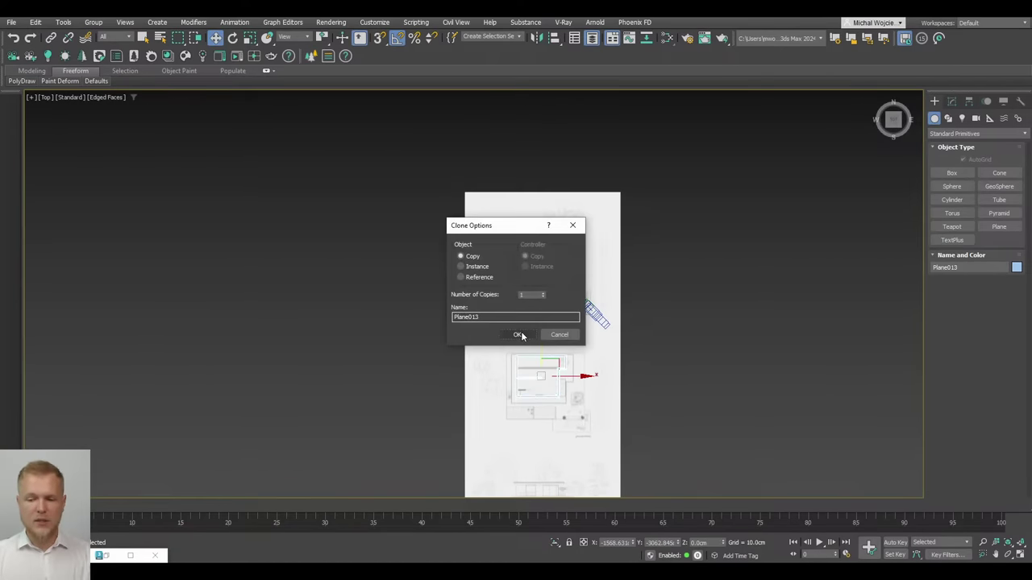
left_click(517, 333)
Align the copied walls with the second plan so the corner column covers the column drawn there
scroll(564, 403, "up", 8)
scroll(564, 403, "up", 6)
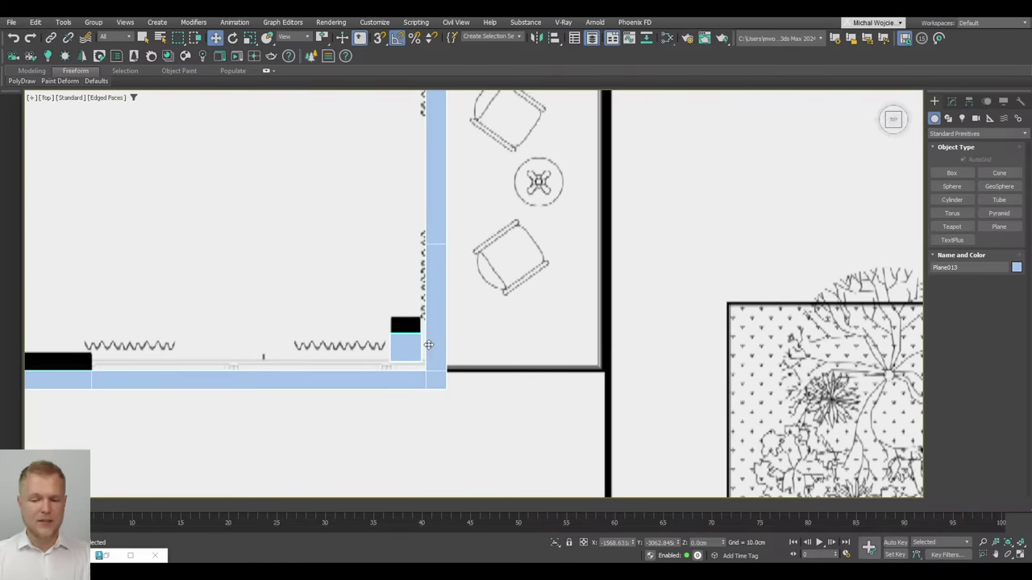
left_click_drag(428, 345, 434, 328)
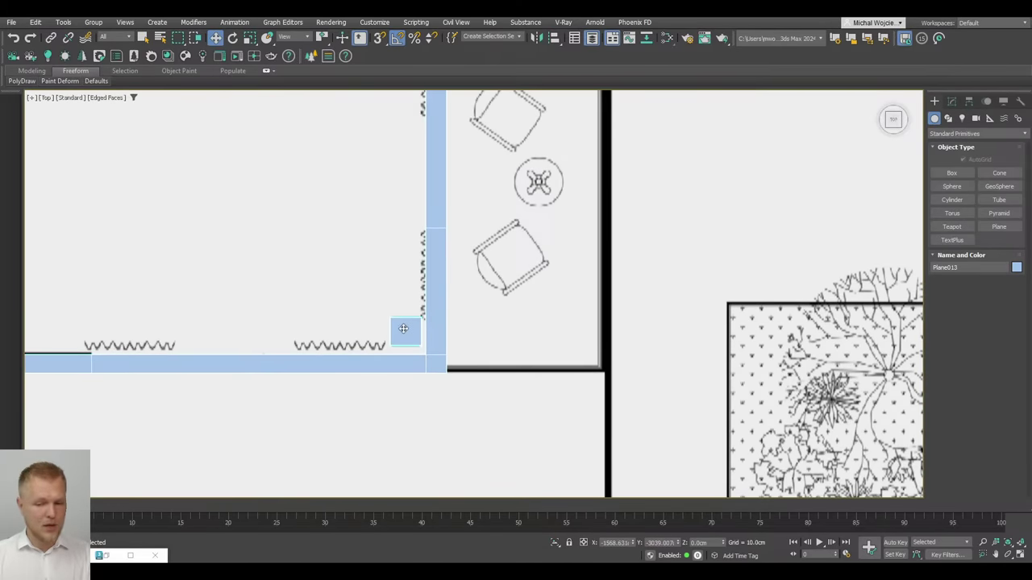
Trace the second plan's outer outline with a Line spline from its upper-left corner clockwise to the inner corner of the notch
scroll(434, 328, "down", 6)
middle_click_drag(114, 389, 304, 364)
middle_click_drag(240, 196, 293, 387)
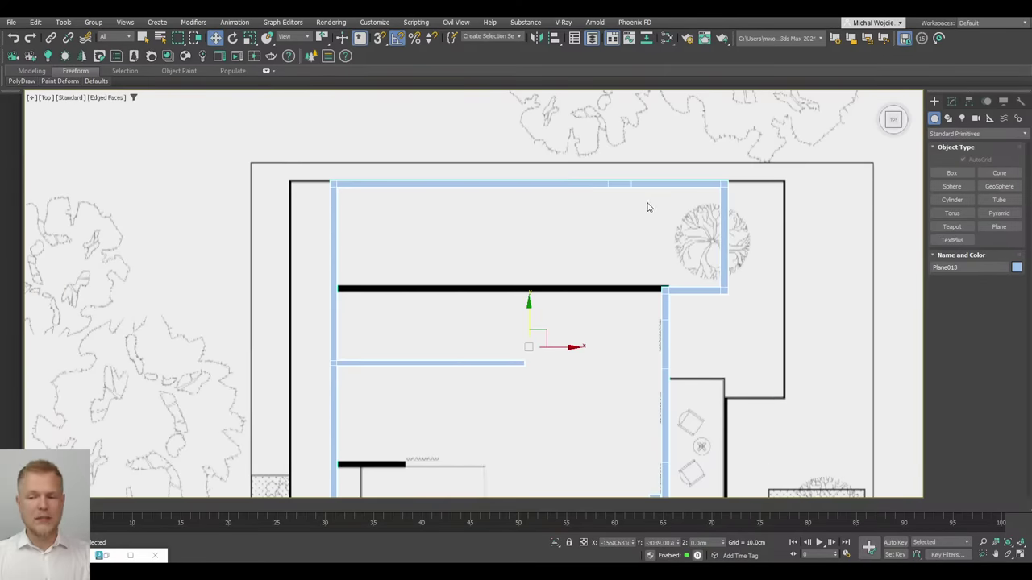
middle_click_drag(651, 207, 589, 173)
left_click(950, 119)
left_click(952, 186)
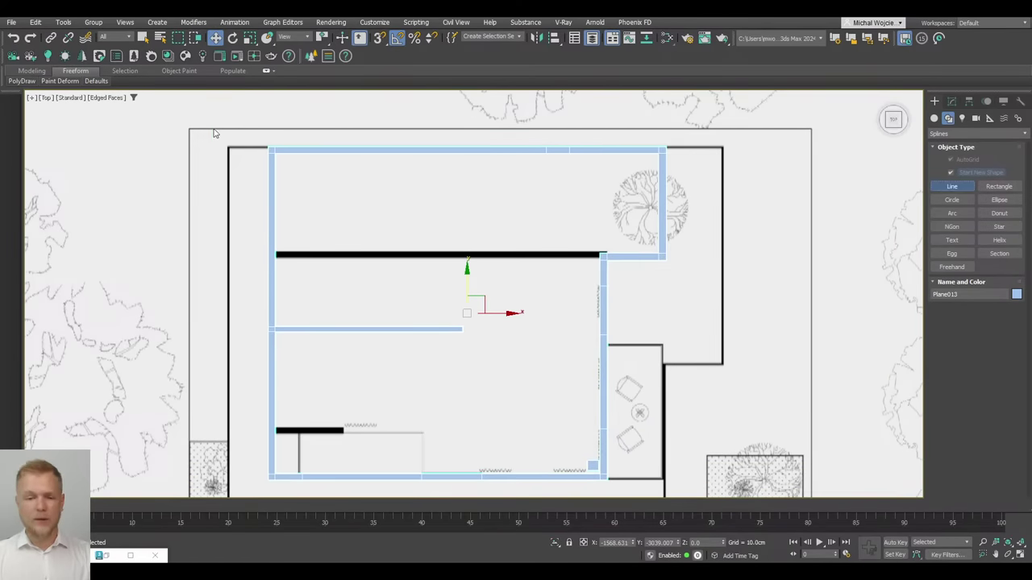
left_click(228, 148)
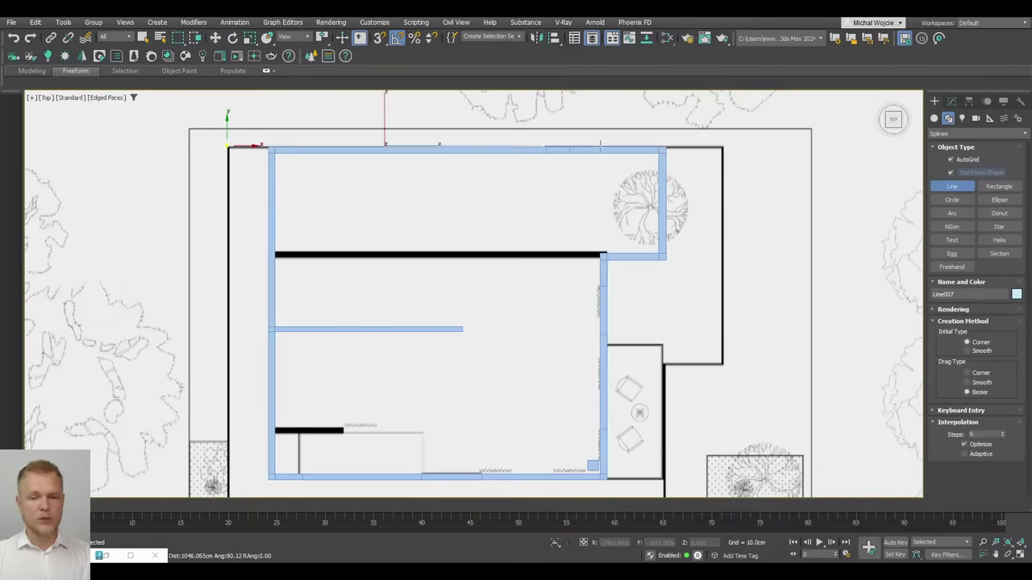
middle_click_drag(700, 430, 656, 271)
scroll(684, 227, "up", 4)
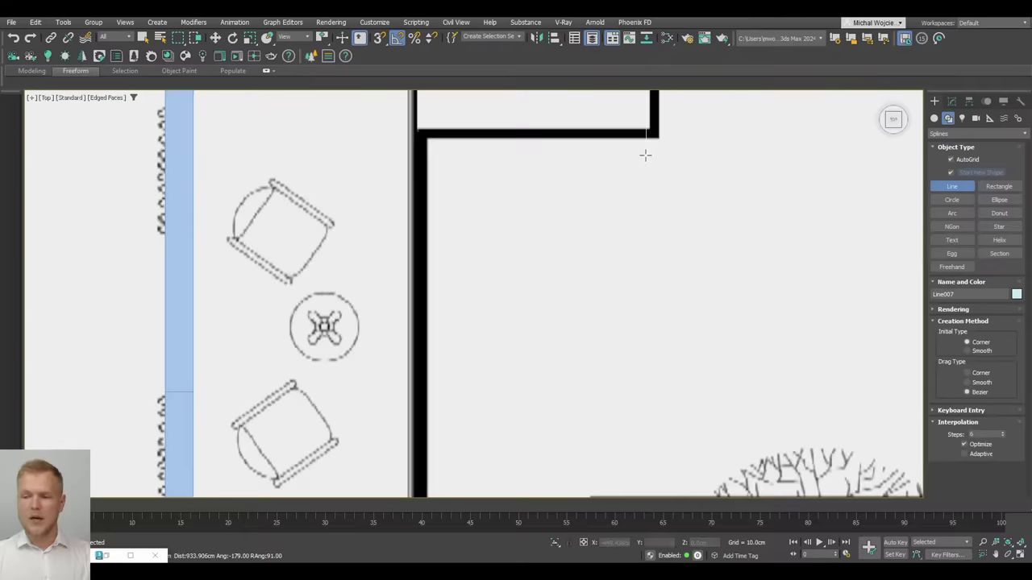
middle_click_drag(645, 154, 655, 227)
scroll(660, 201, "up", 2)
left_click(671, 215)
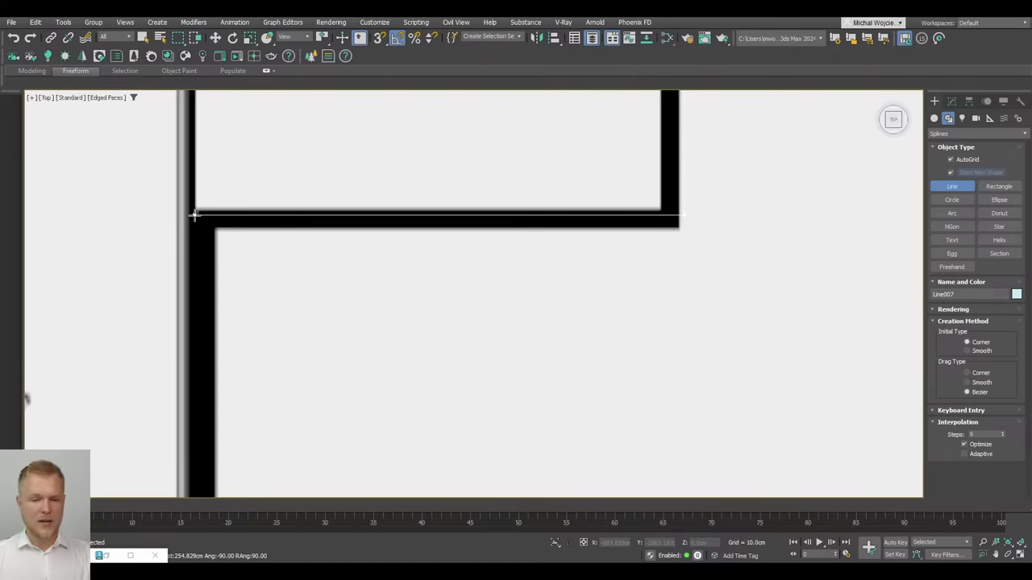
left_click(191, 215)
Continue the outline spline through the lower-right and lower-left corners back to its starting corner and finish the Line command
scroll(459, 283, "down", 8)
scroll(514, 168, "up", 3)
middle_click_drag(516, 171, 515, 195)
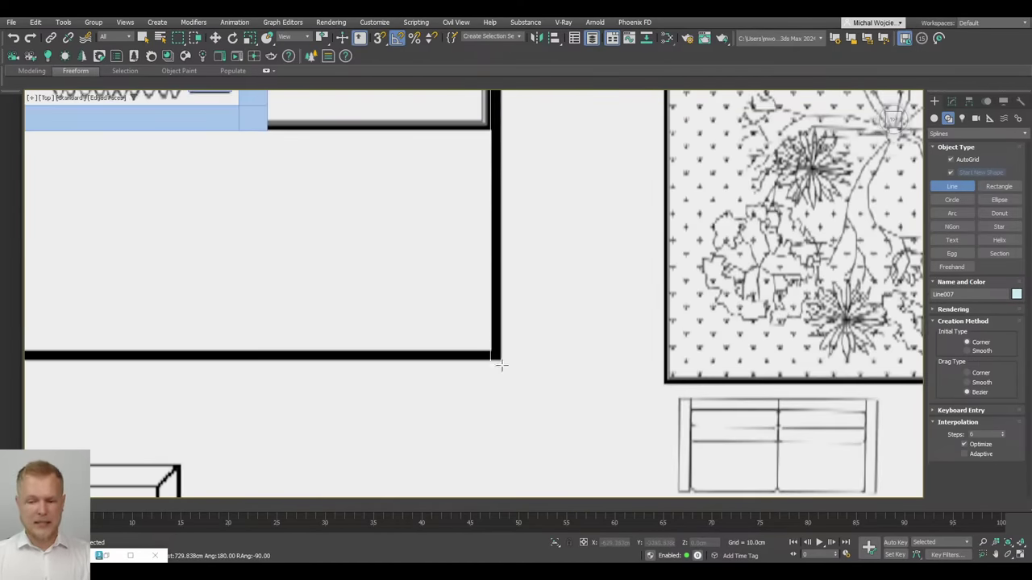
left_click(493, 357)
scroll(493, 357, "down", 3)
middle_click_drag(386, 354, 897, 346)
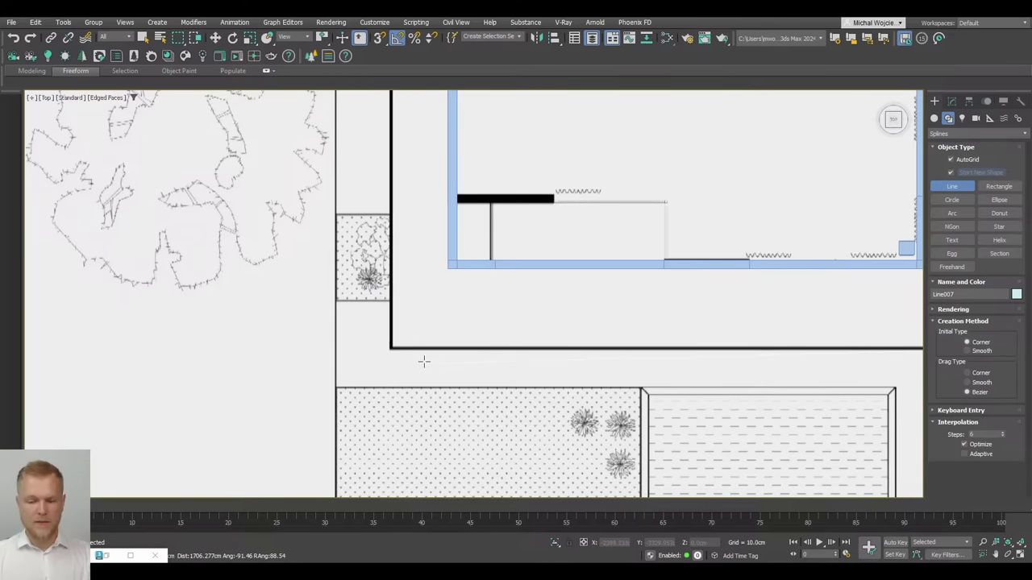
left_click(392, 350)
scroll(401, 374, "down", 5)
middle_click_drag(407, 149, 405, 253)
scroll(402, 252, "up", 6)
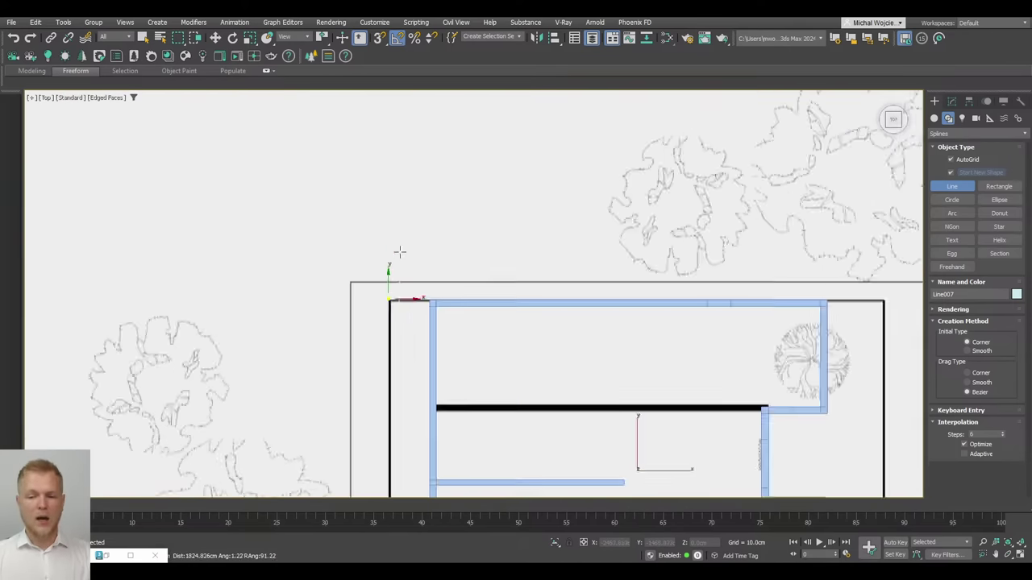
left_click(378, 348)
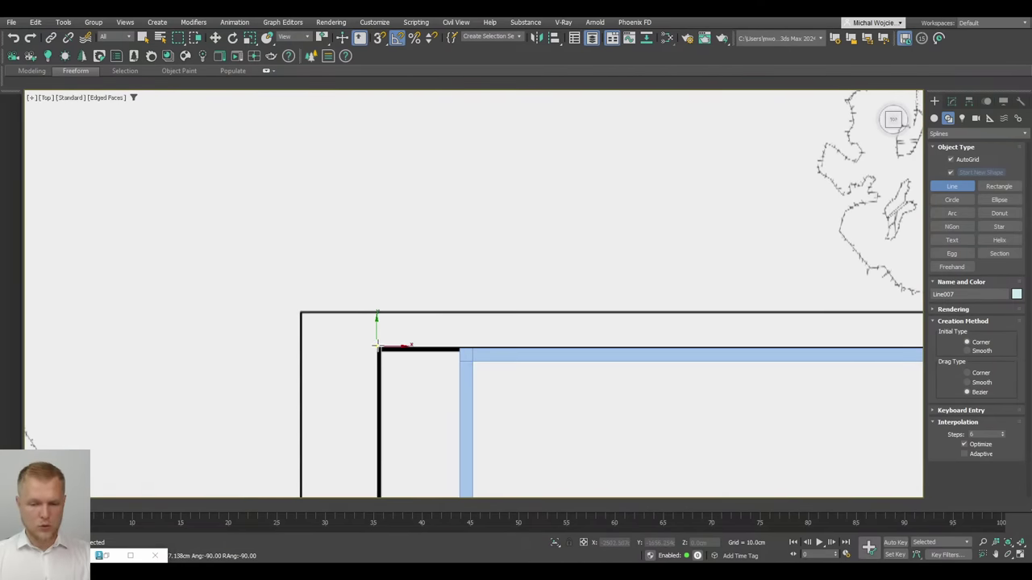
right_click(457, 349)
scroll(377, 364, "up", 2)
scroll(374, 361, "down", 2)
right_click(371, 362)
Snap the end vertex of the second plan's outline onto its starting vertex at the upper-left corner and close the spline
scroll(370, 362, "up", 2)
middle_click_drag(371, 361, 432, 167)
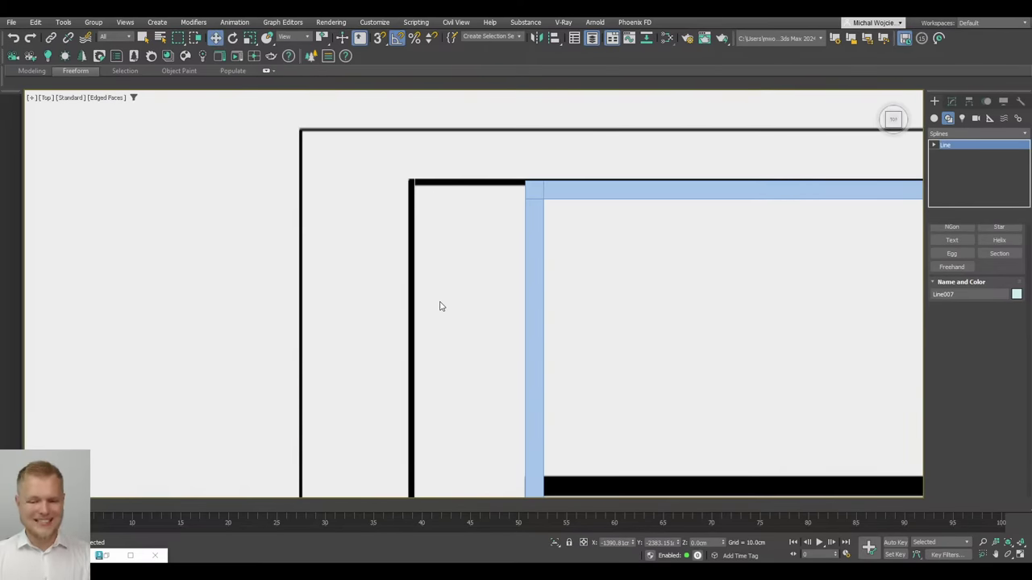
key("2")
left_click(415, 271)
middle_click_drag(420, 255, 428, 303)
scroll(428, 233, "down", 4)
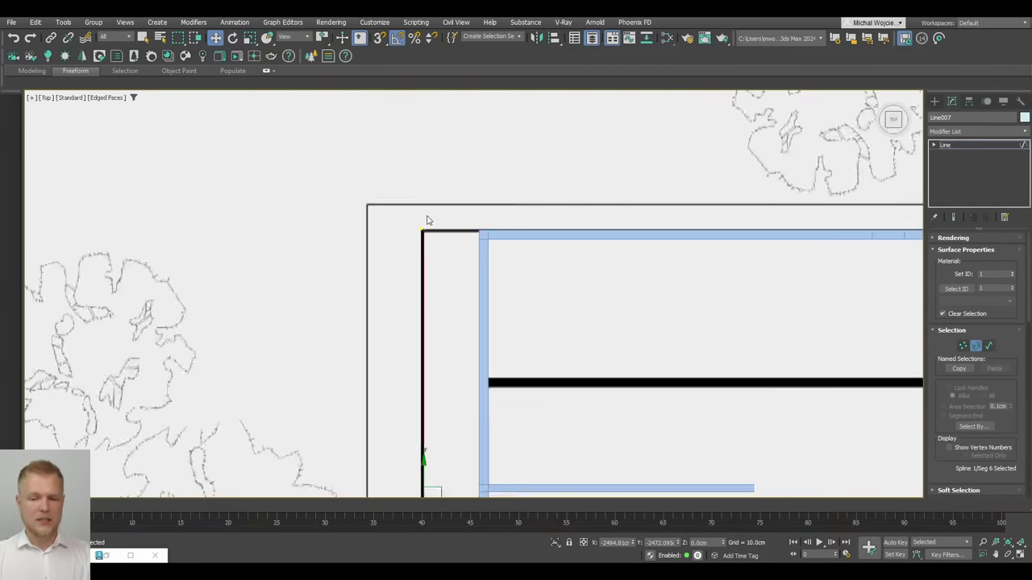
scroll(429, 239, "up", 7)
scroll(421, 220, "up", 4)
key("1")
left_click(347, 165)
middle_click_drag(335, 158, 342, 228)
scroll(341, 229, "up", 1)
key("s")
left_click_drag(389, 237, 435, 201)
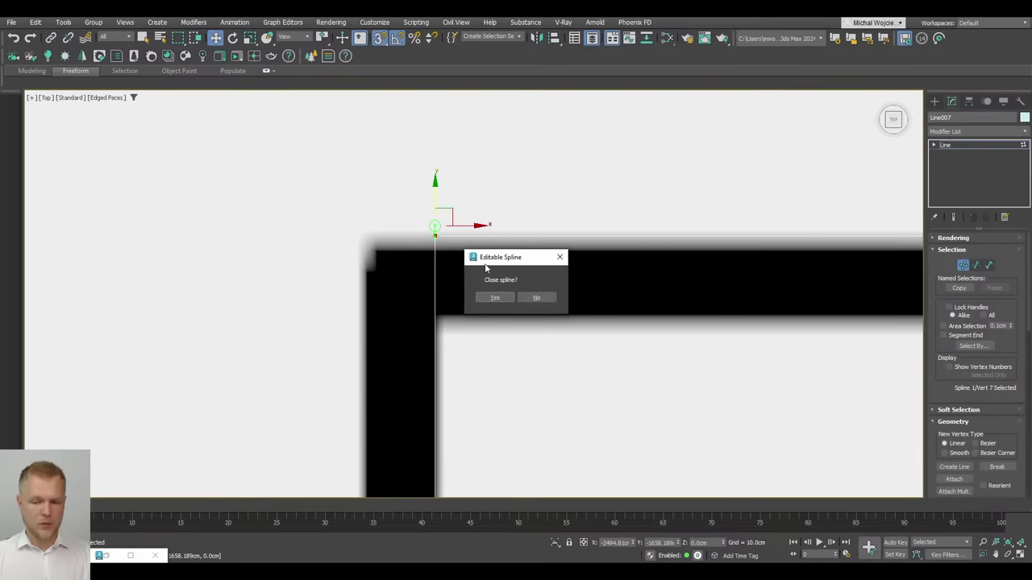
left_click(493, 298)
Extrude the closed outline into a slab 58 cm thick and raise it onto the top of the copied walls
scroll(417, 234, "down", 10)
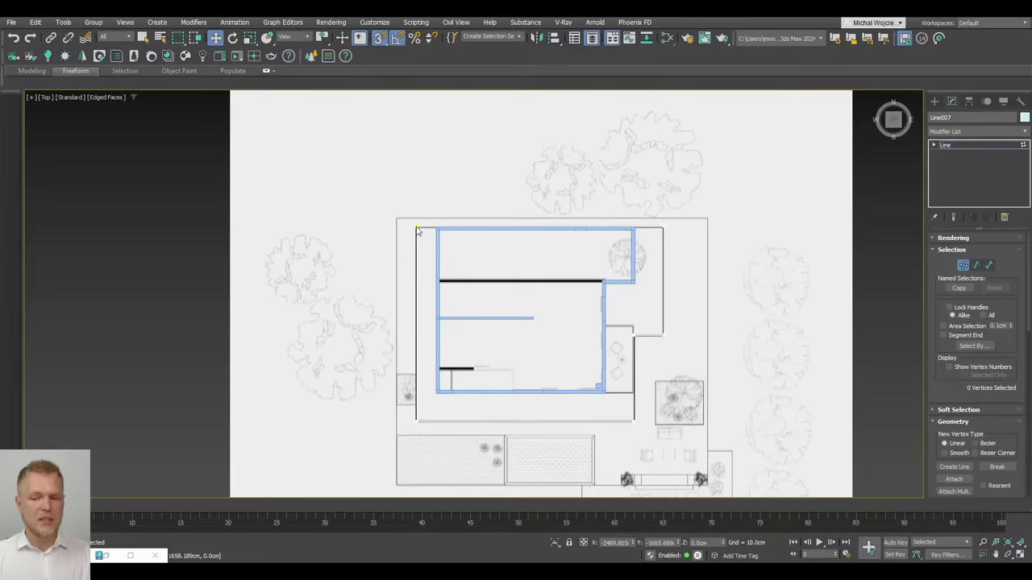
middle_click_drag(499, 322, 493, 235, "alt")
scroll(495, 234, "up", 2)
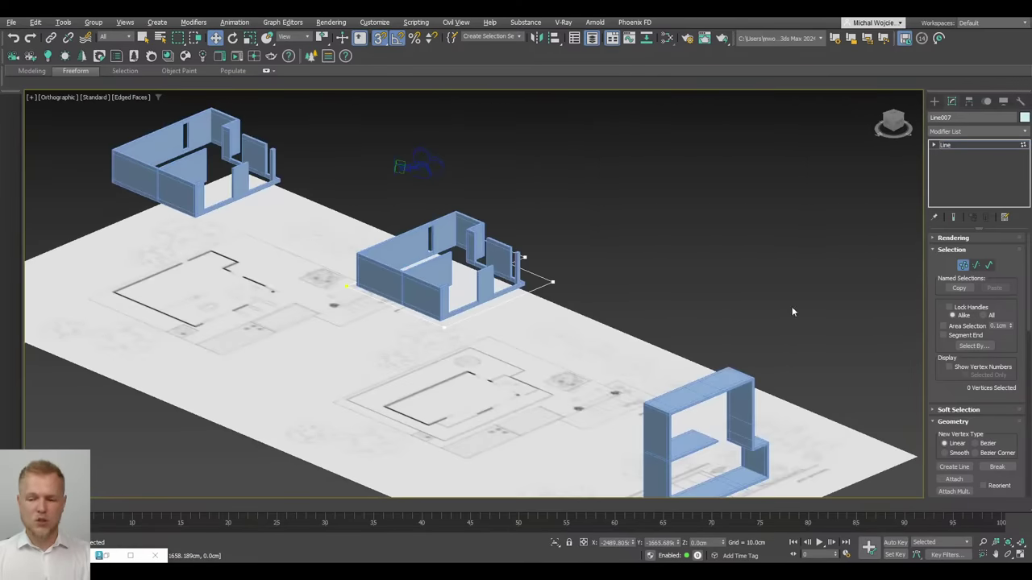
left_click(964, 264)
left_click(965, 132)
type("ex")
key("Return")
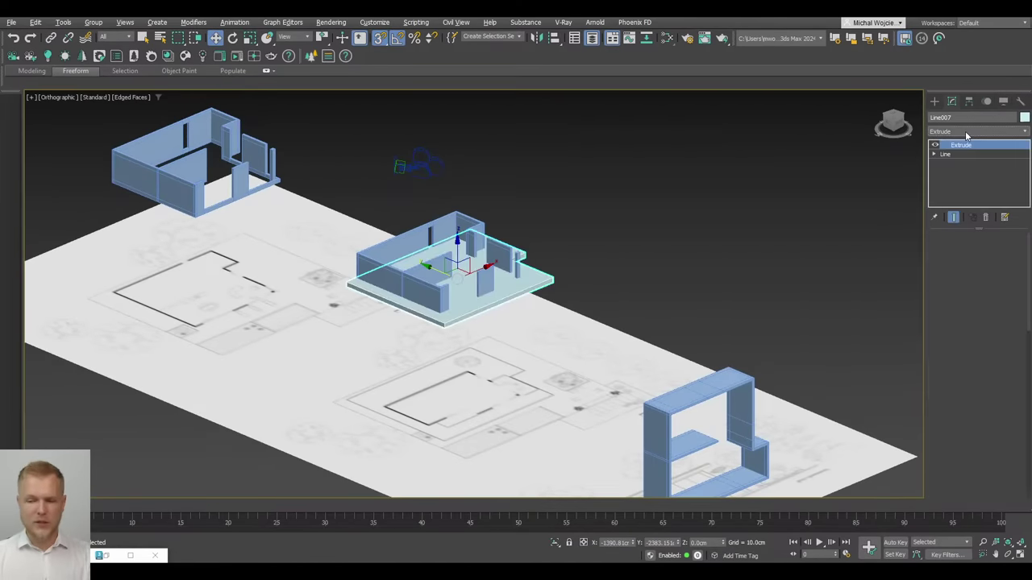
middle_click_drag(434, 267, 459, 274)
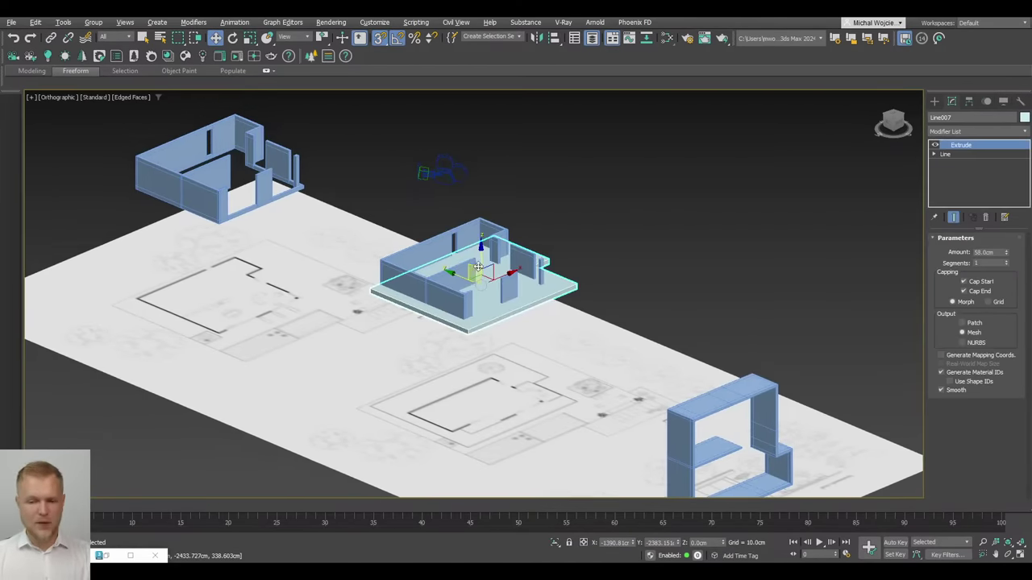
left_click_drag(483, 264, 496, 218)
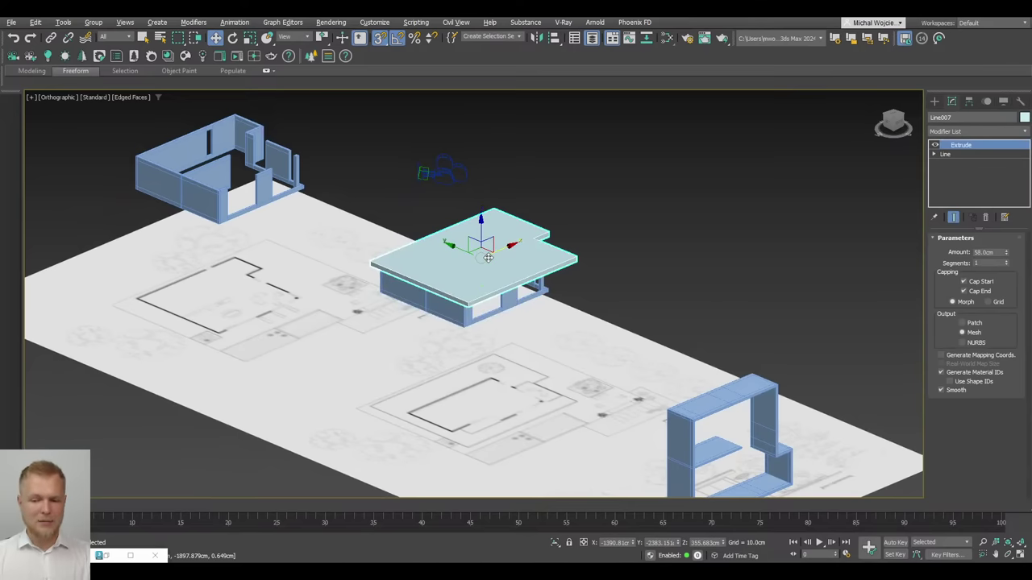
Move the slab and the copied walls together, snapping by a corner, onto the matching walls of the first floor plan
left_click(445, 313, "ctrl")
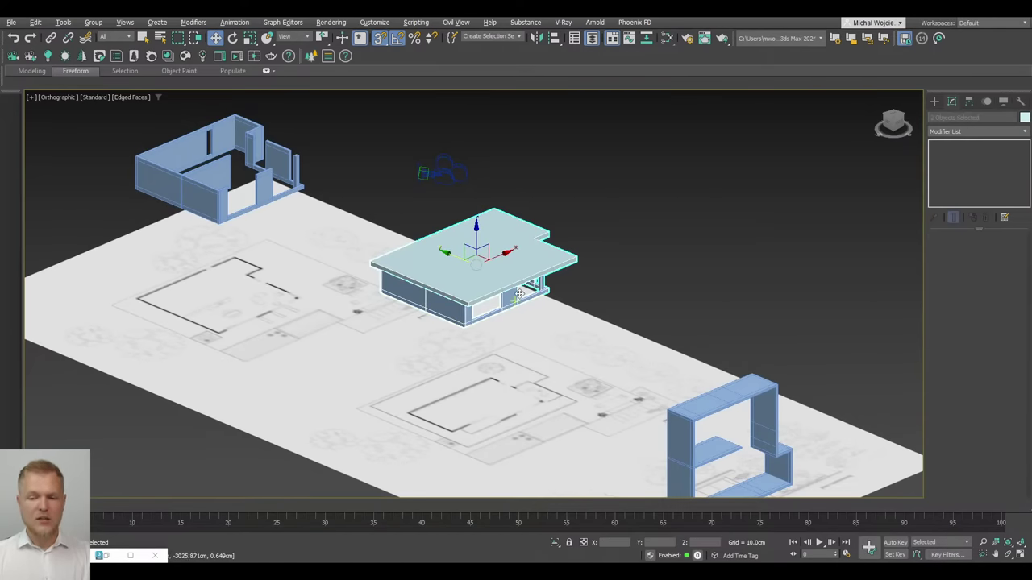
middle_click_drag(556, 303, 554, 300)
key("F3")
scroll(555, 305, "up", 5)
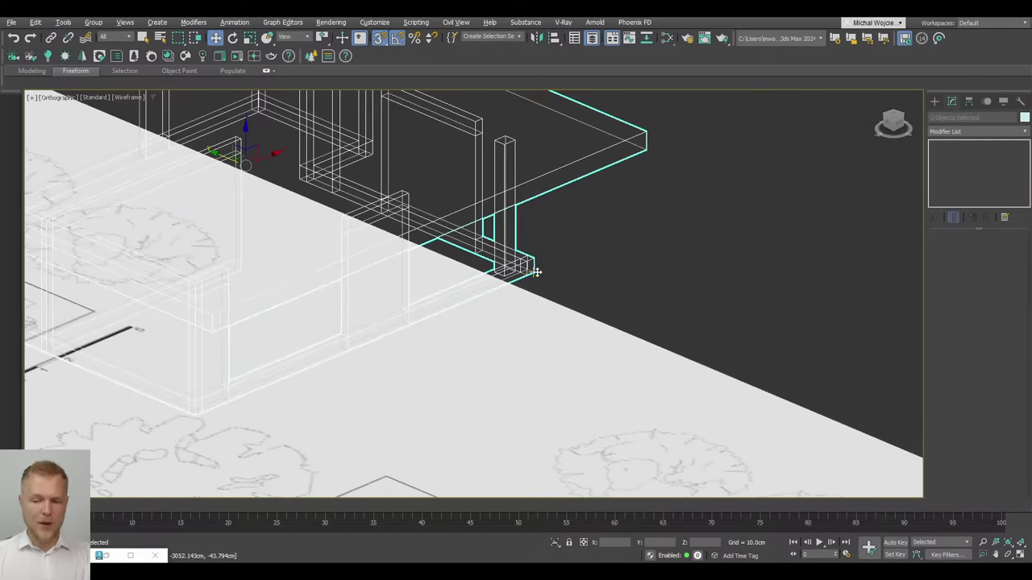
scroll(565, 298, "down", 8)
scroll(614, 279, "down", 2)
left_click_drag(614, 278, 536, 235)
scroll(538, 240, "up", 5)
left_click(530, 232)
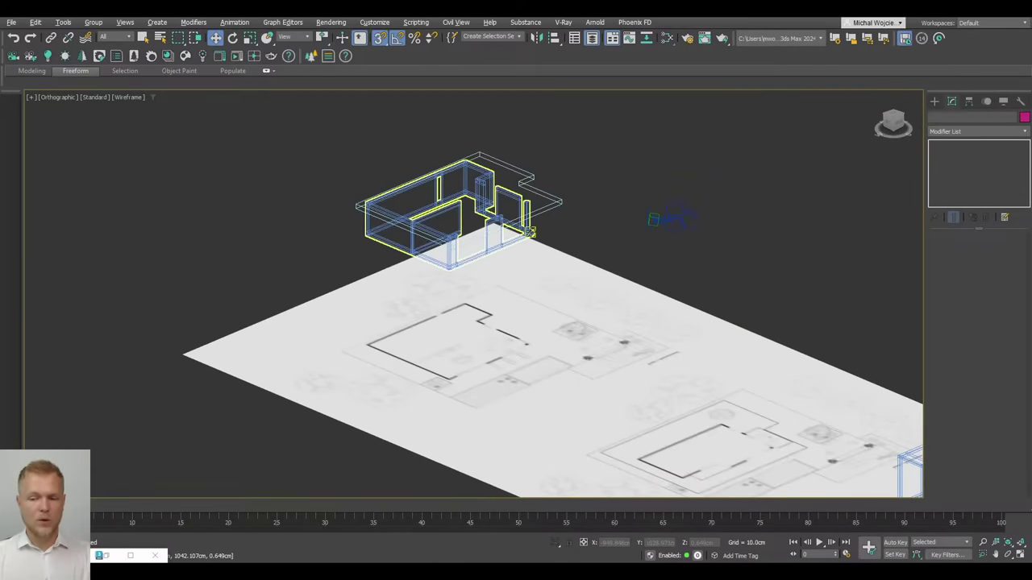
left_click(541, 212)
scroll(525, 199, "up", 5)
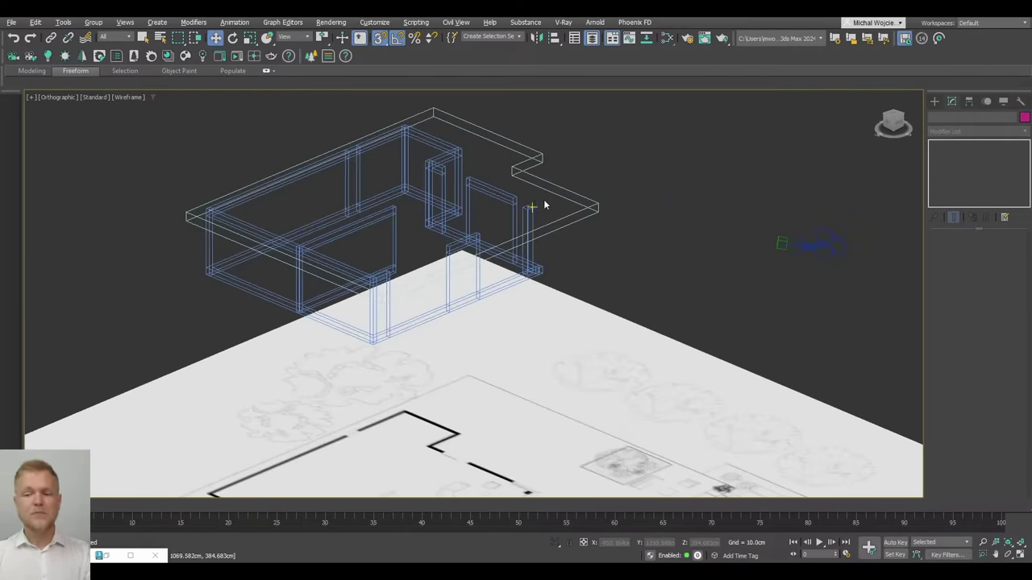
Hide the slab in the shaded view with snapping off and select the walls beneath it
key("s")
key("F3")
left_click(547, 215)
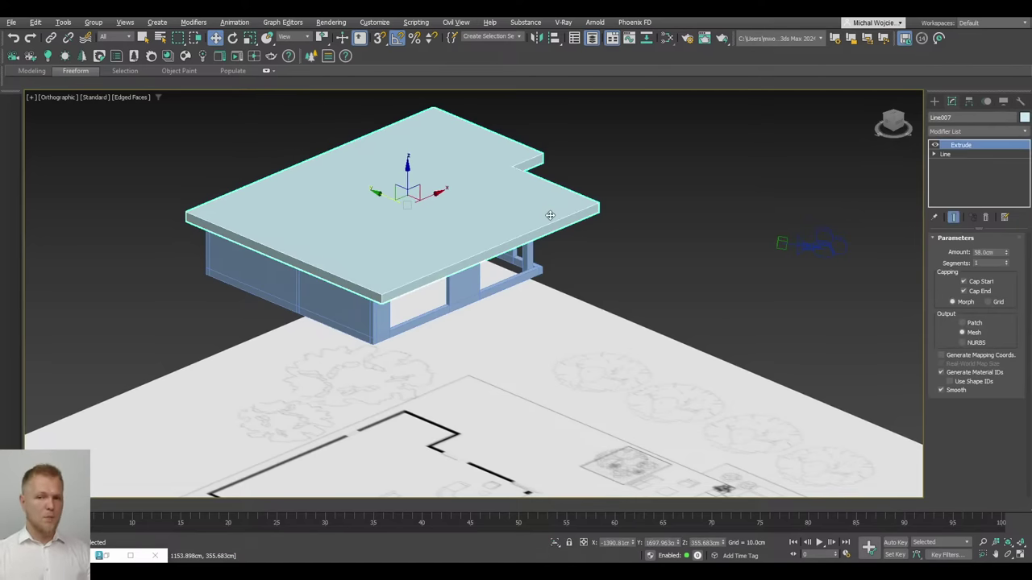
right_click(550, 216)
left_click(572, 176)
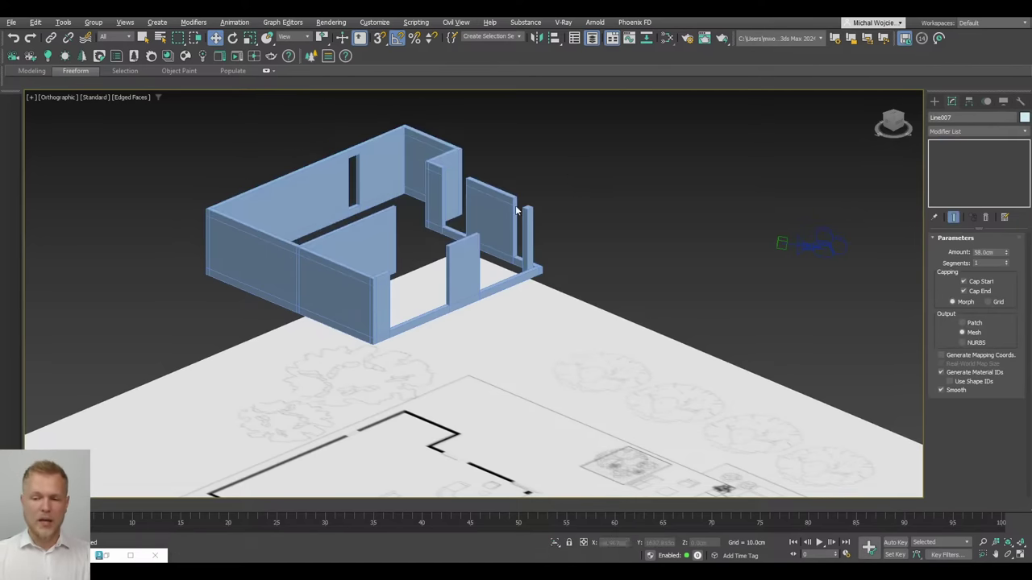
scroll(429, 271, "up", 8)
left_click(507, 244)
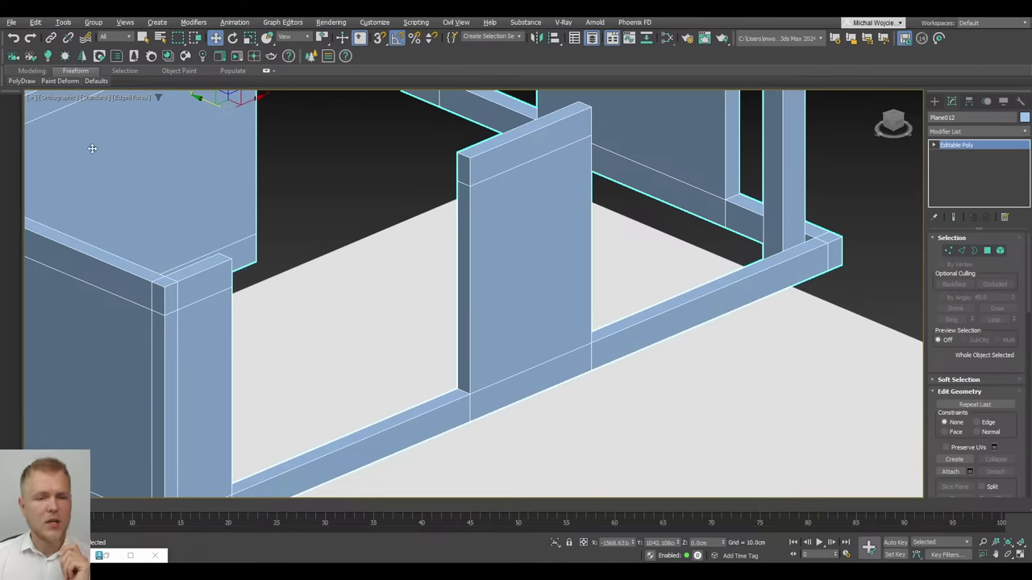
left_click(29, 98)
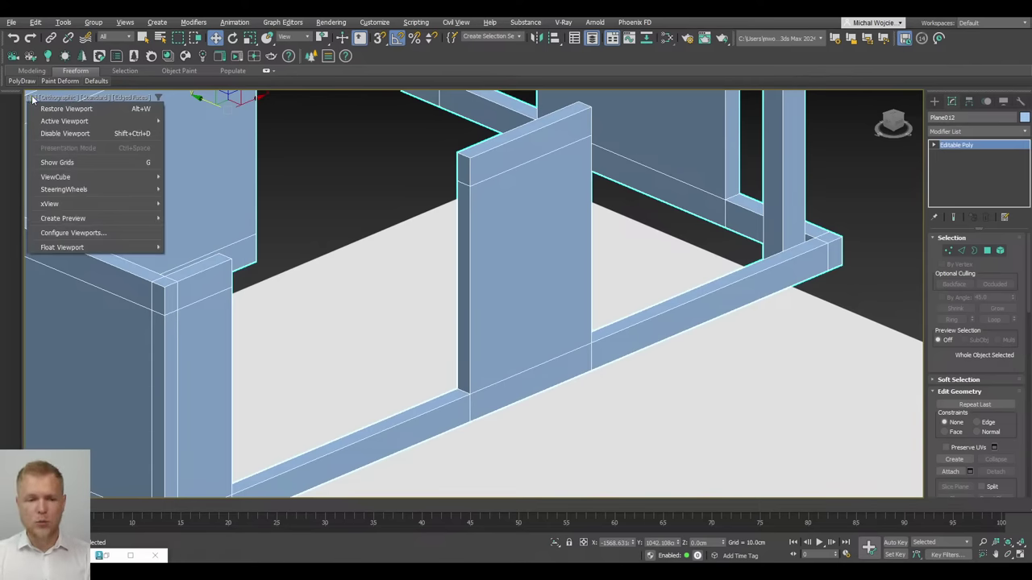
left_click(63, 98)
left_click(103, 99)
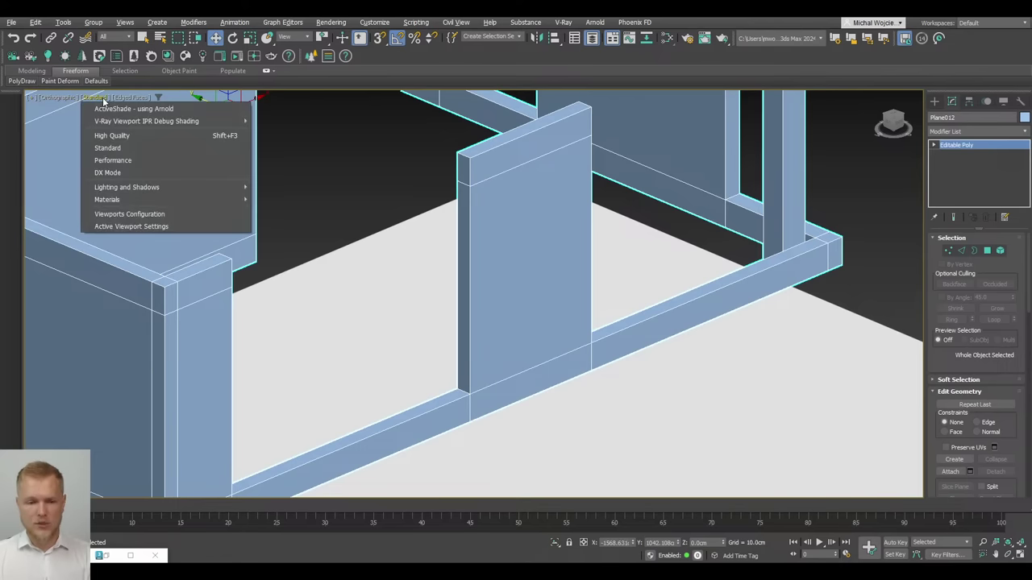
left_click(119, 99)
left_click(120, 98)
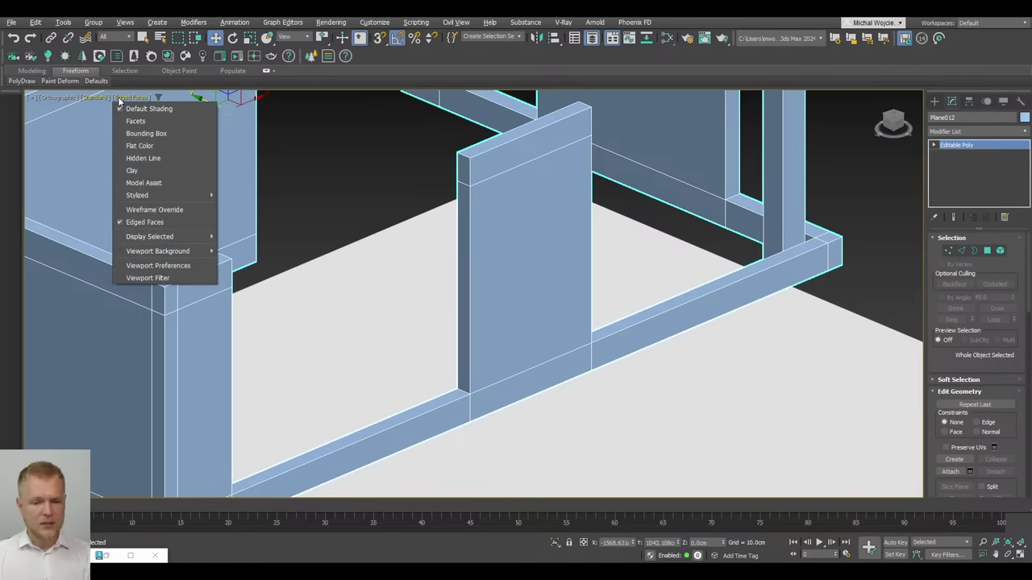
left_click(86, 99)
left_click(70, 99)
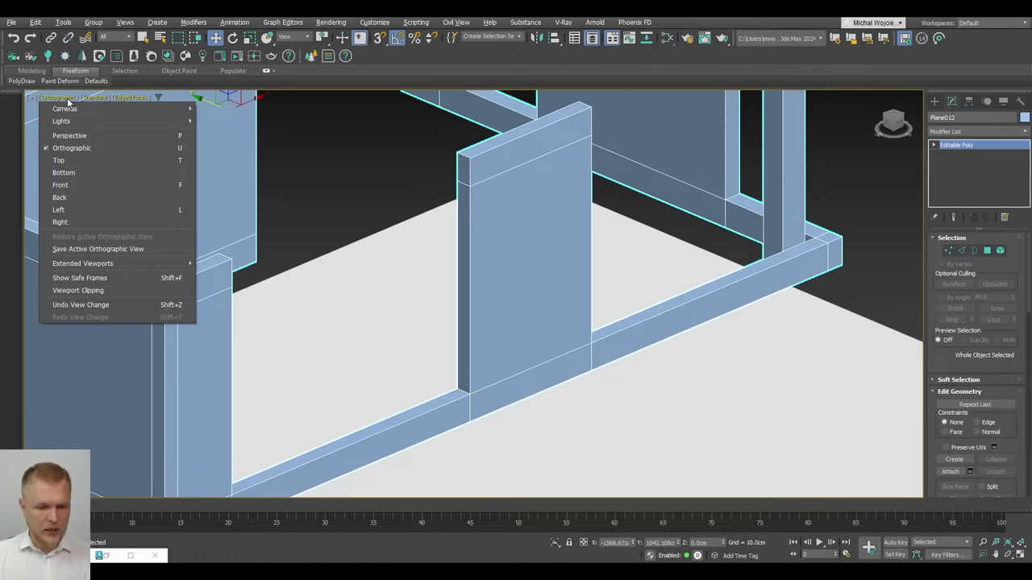
Switch the viewport to a perspective view with default shading, without edged faces, framed on the selected walls
middle_click(332, 137)
key("p")
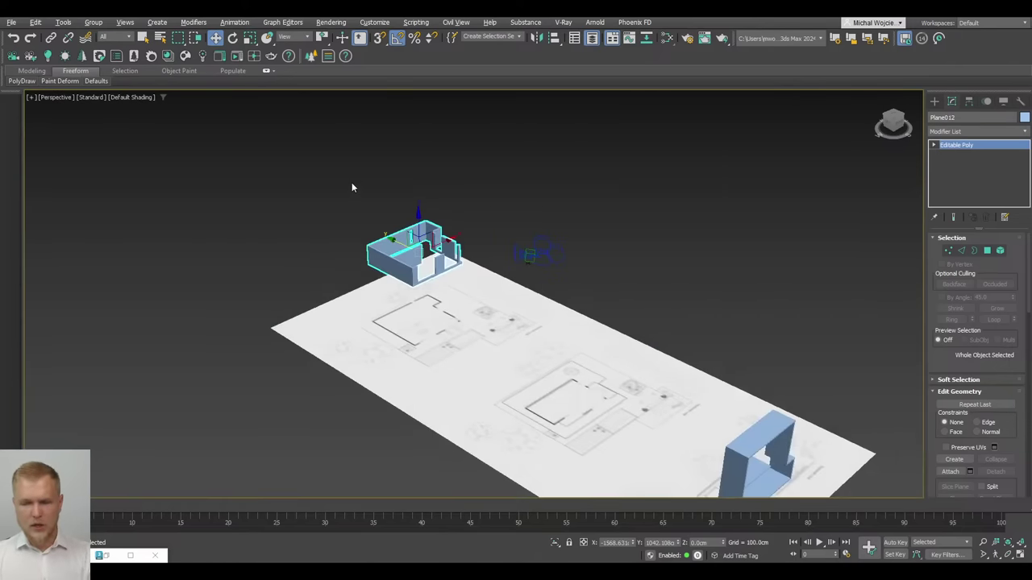
scroll(374, 241, "up", 5)
scroll(398, 306, "down", 10)
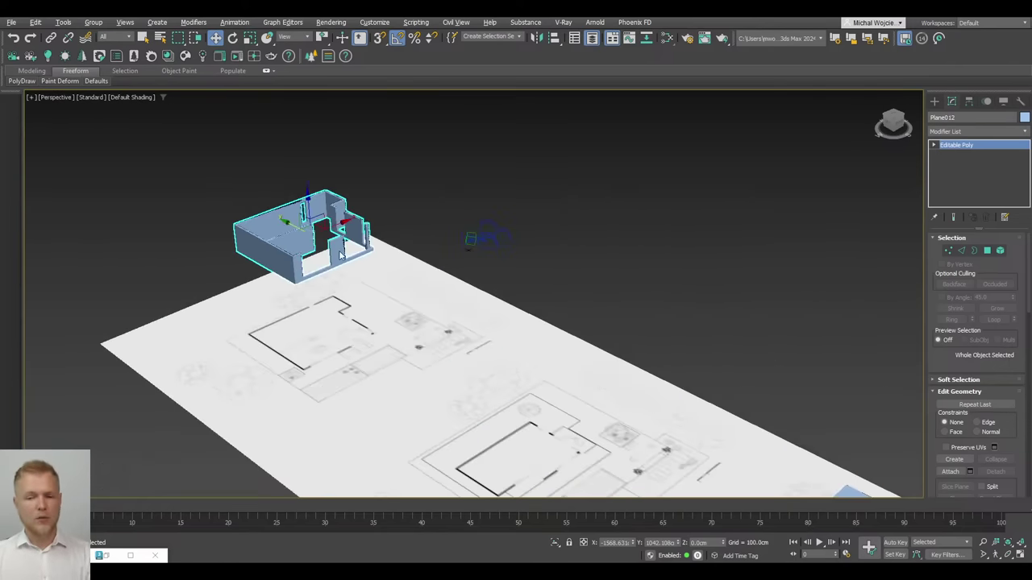
scroll(383, 254, "down", 3)
scroll(478, 208, "up", 8)
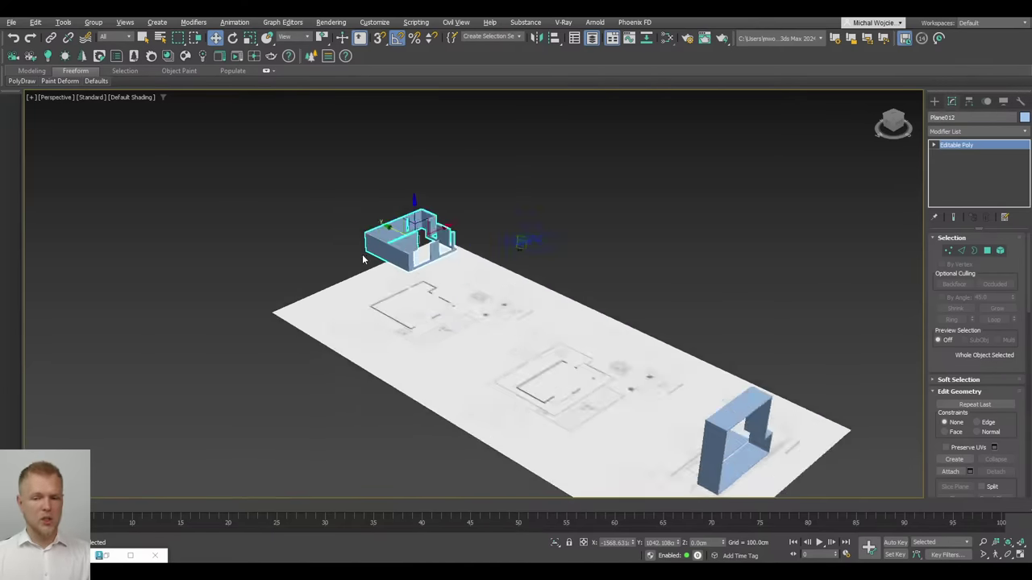
middle_click_drag(479, 209, 437, 240)
scroll(437, 240, "up", 5)
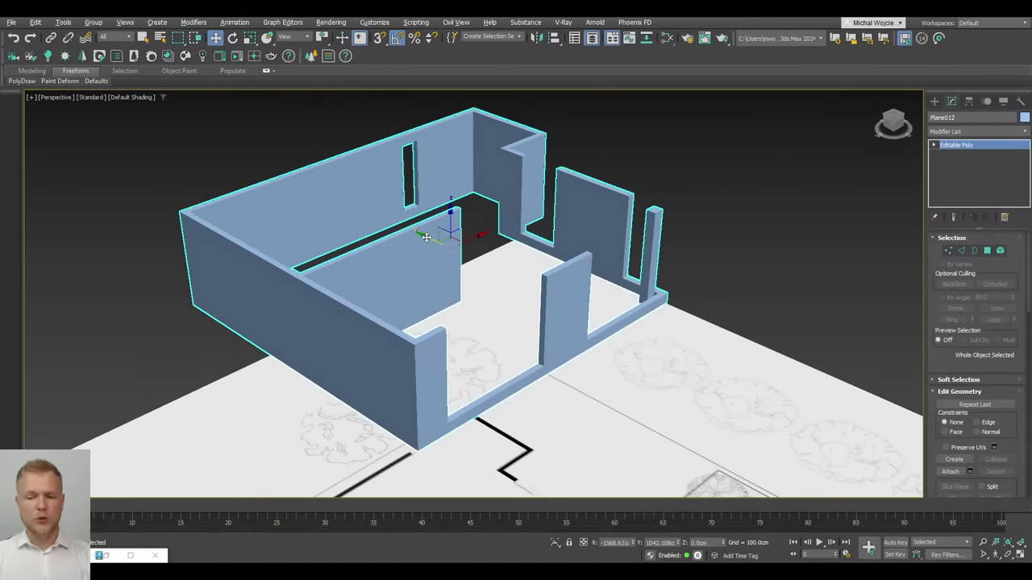
left_click(55, 98)
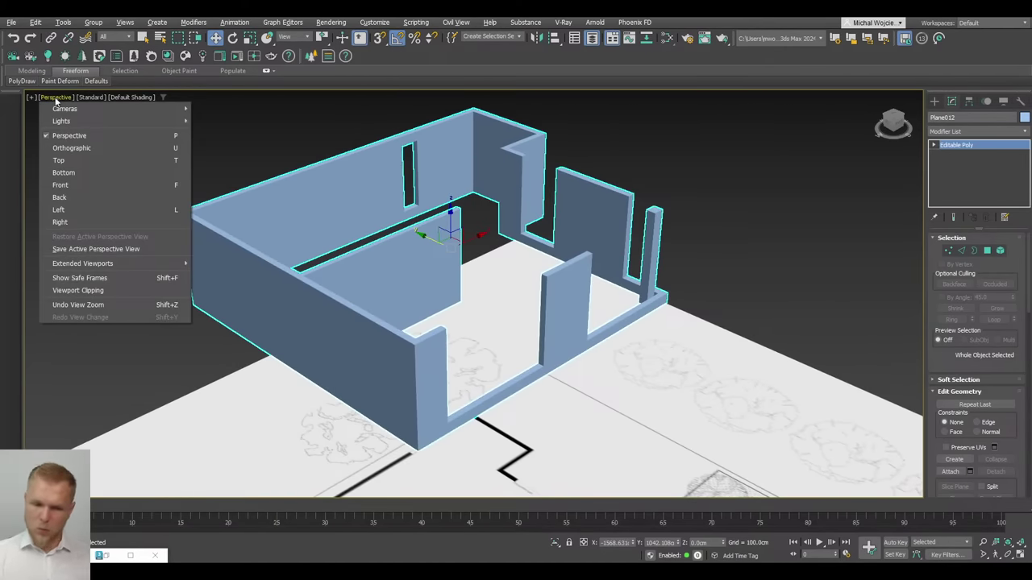
left_click(91, 100)
left_click(91, 100)
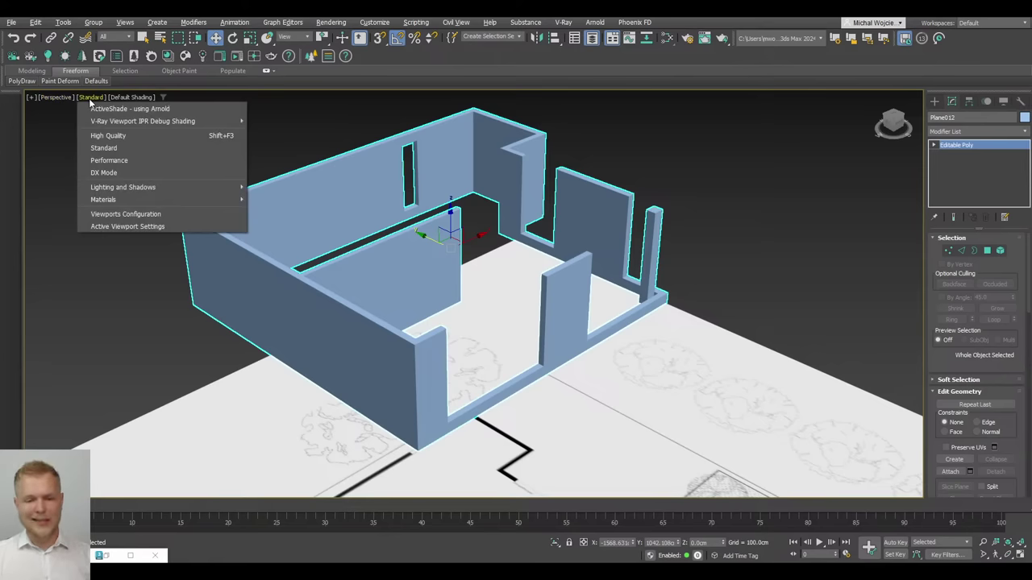
left_click(132, 96)
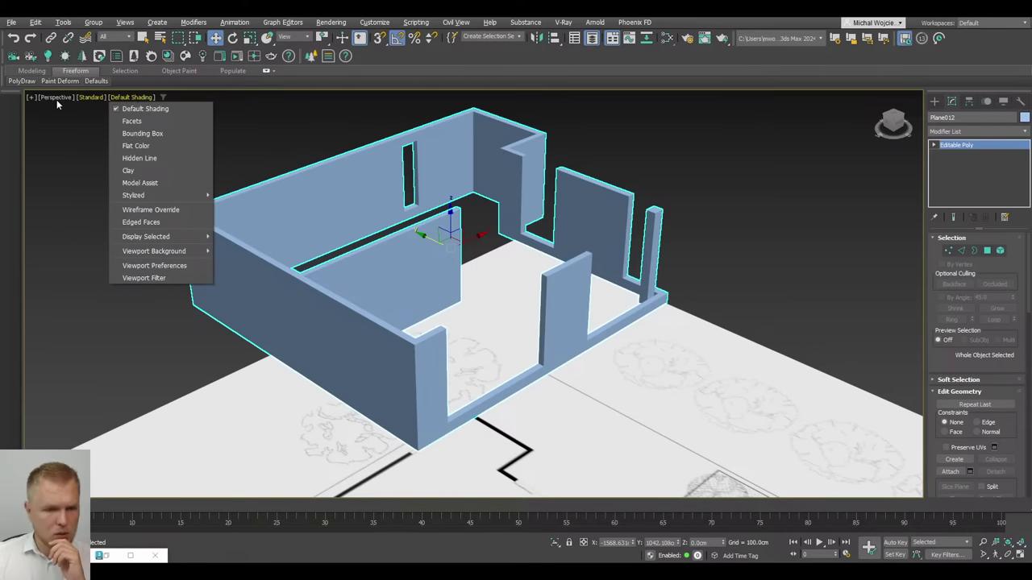
left_click(32, 97)
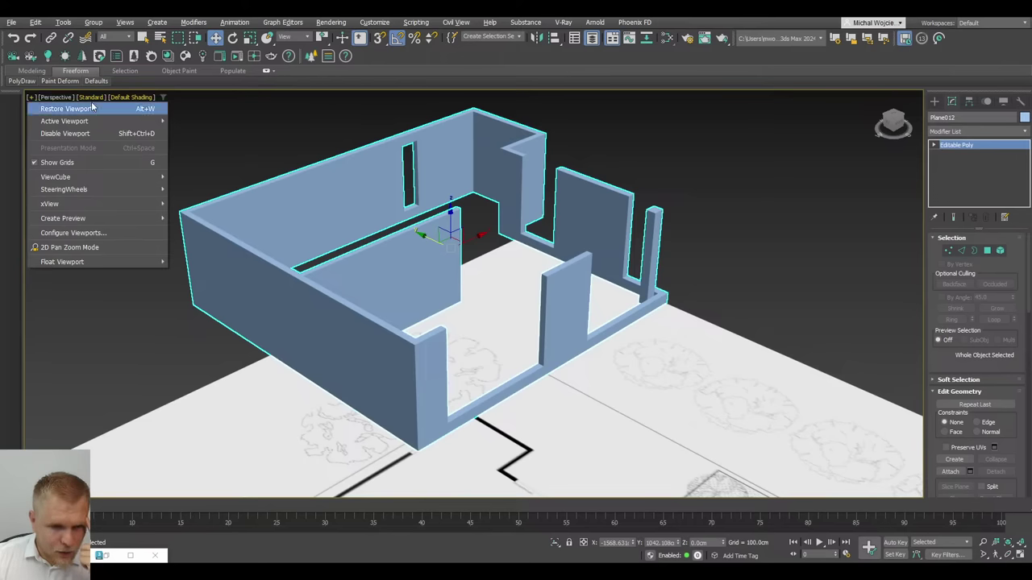
left_click(50, 97)
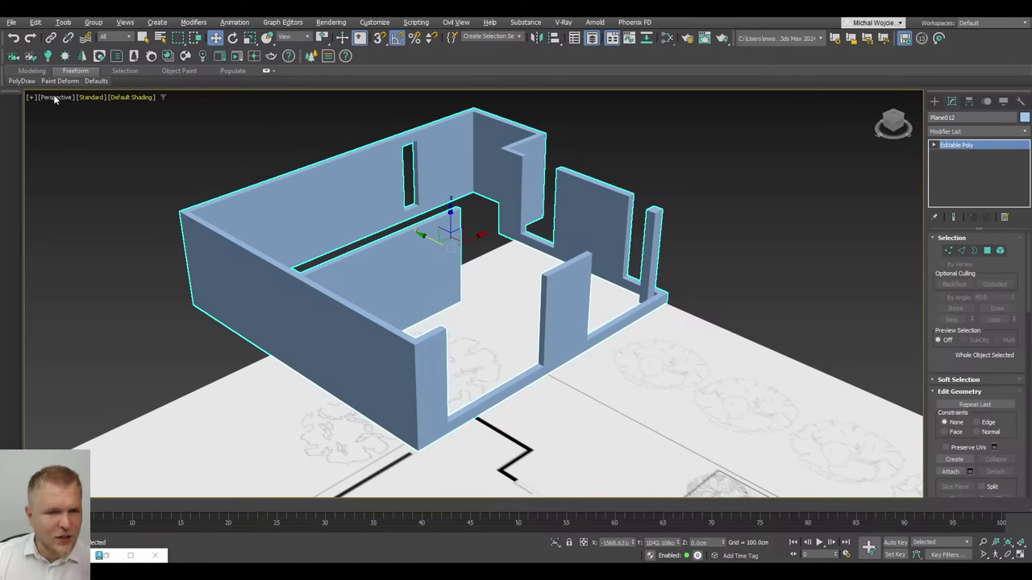
Turn on viewport clipping for the perspective view and try adjusting its clipping range on the walls
left_click(54, 97)
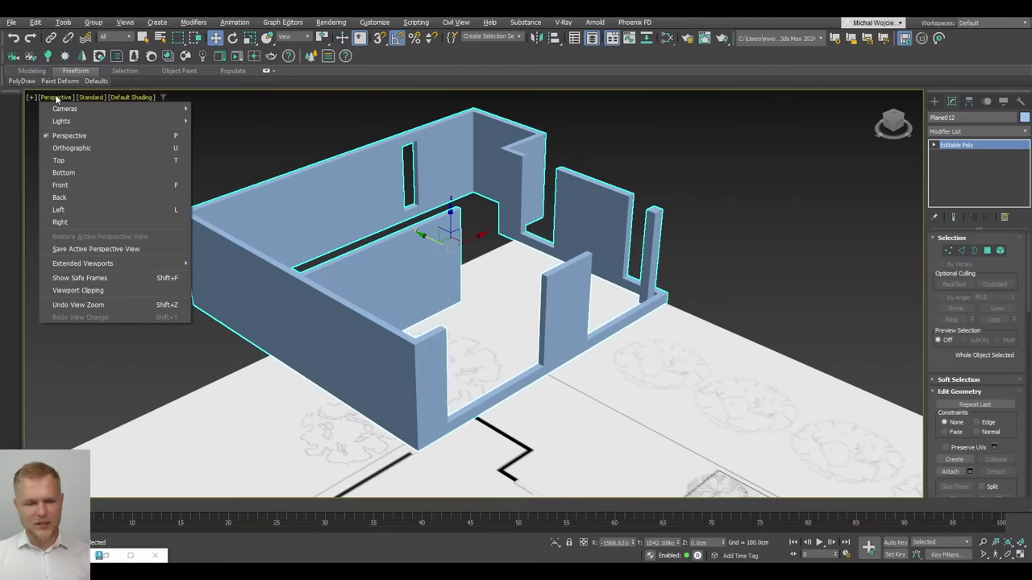
left_click(90, 292)
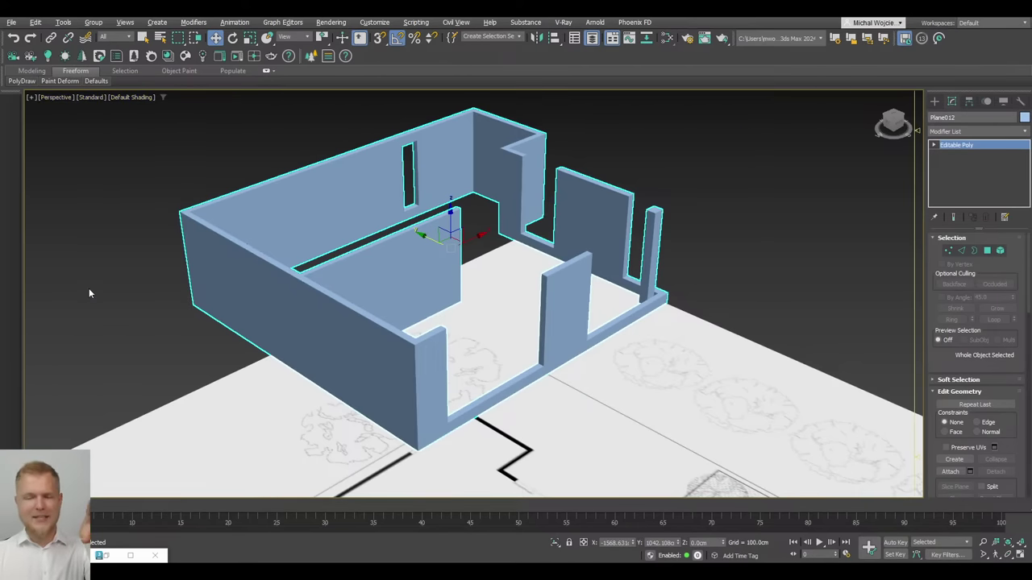
scroll(494, 280, "down", 5)
scroll(494, 280, "up", 5)
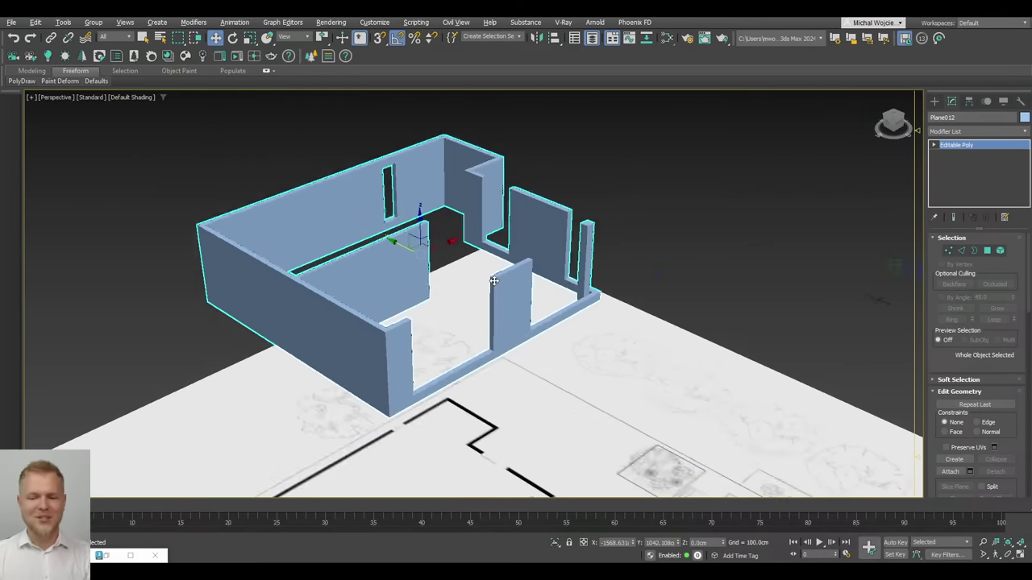
scroll(494, 280, "up", 2)
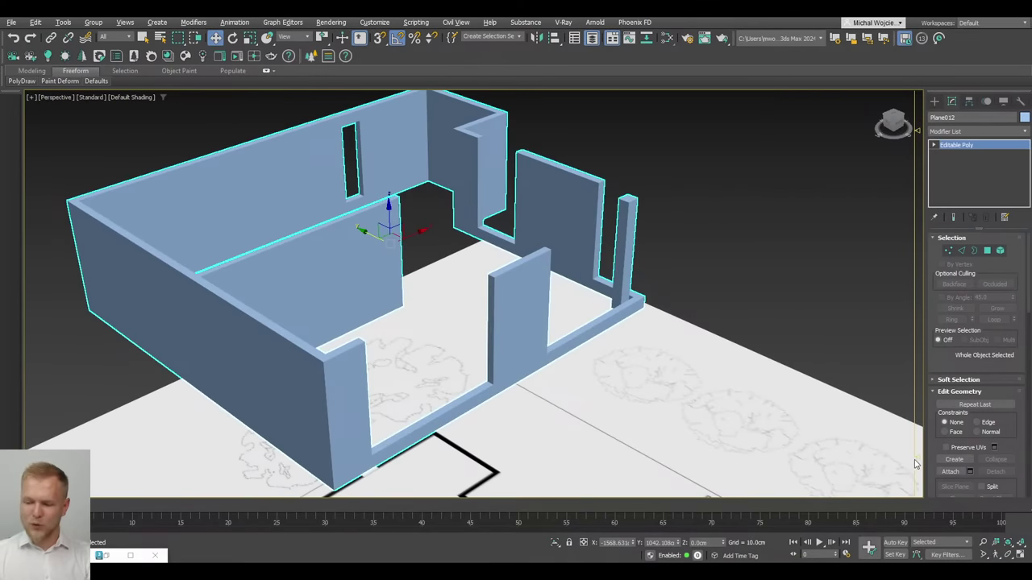
left_click_drag(915, 465, 904, 410)
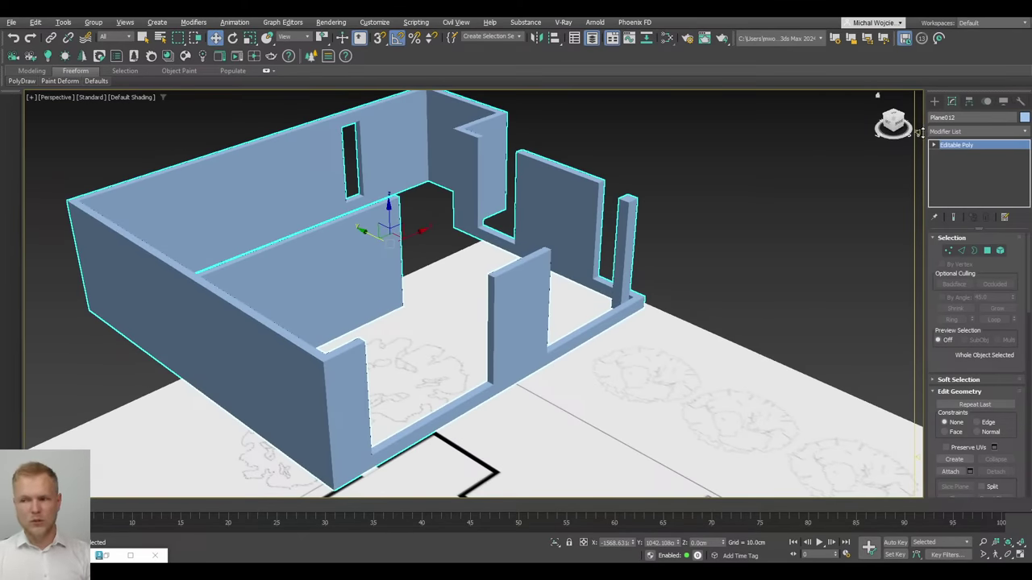
Turn off viewport clipping for the perspective view
left_click(69, 98)
left_click(96, 292)
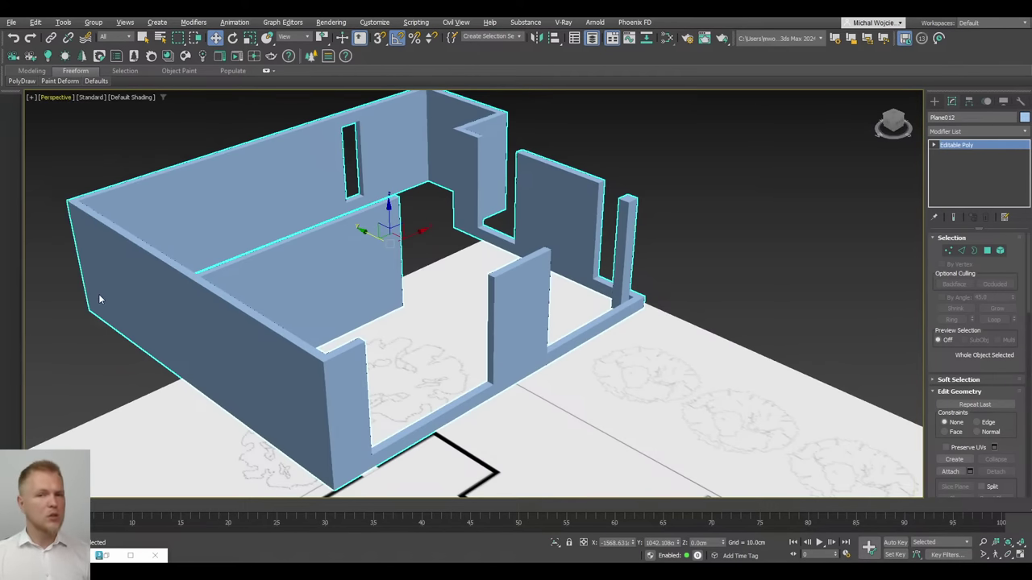
scroll(333, 295, "down", 3)
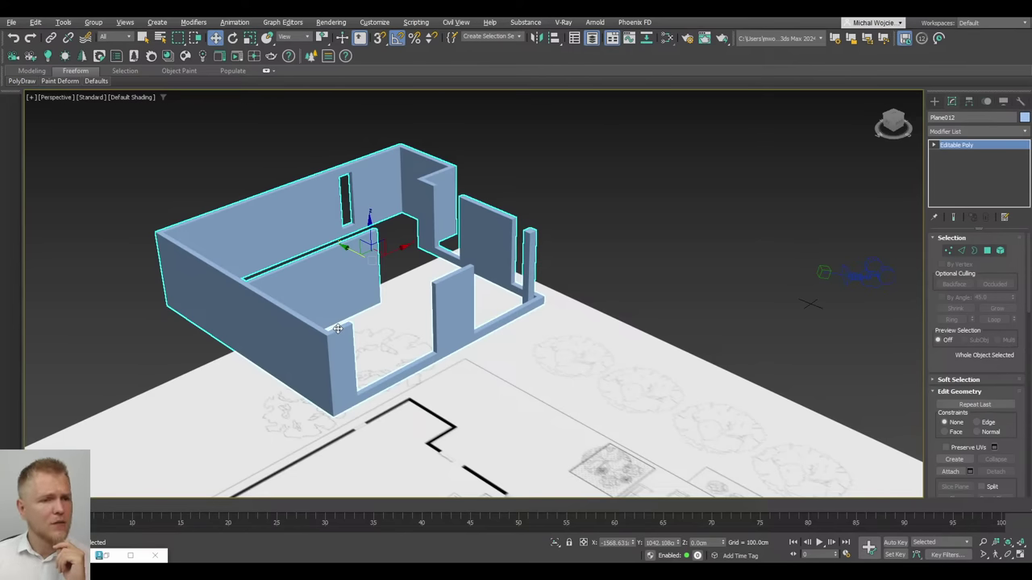
Inspect the selected walls in the perspective view with edged faces toggled on and off
middle_click_drag(367, 290, 376, 290)
scroll(379, 286, "up", 4)
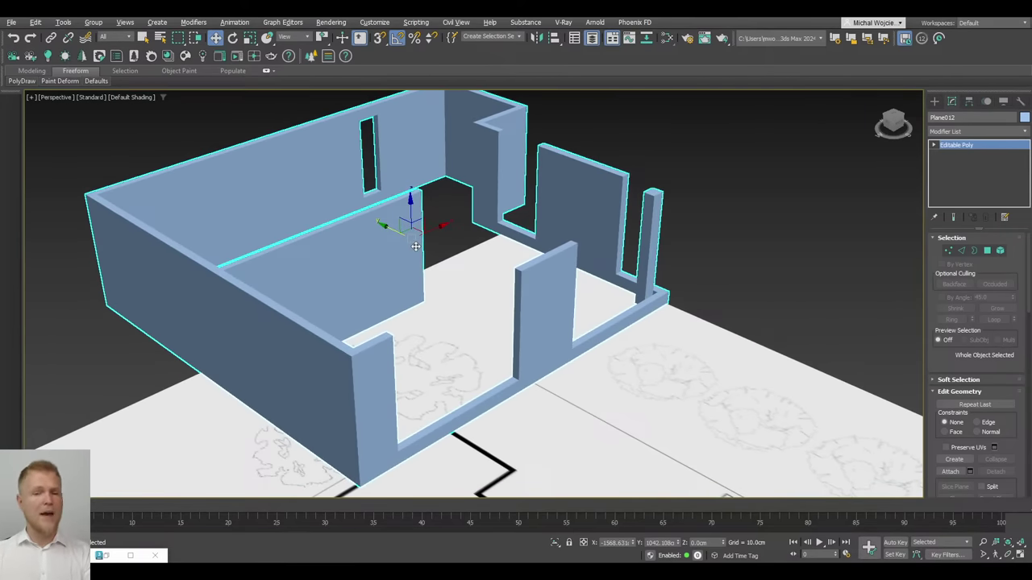
key("F4")
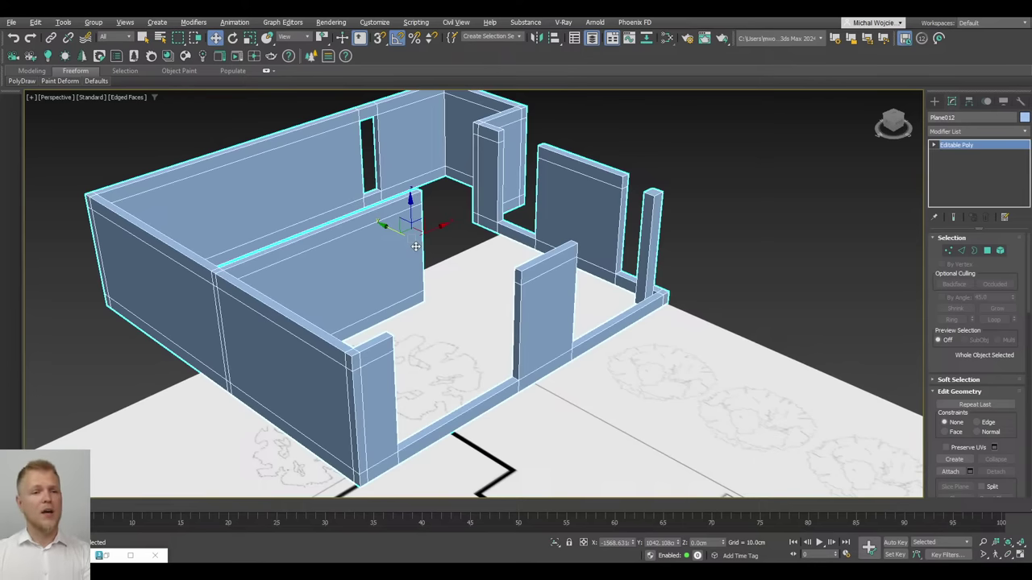
key("F4")
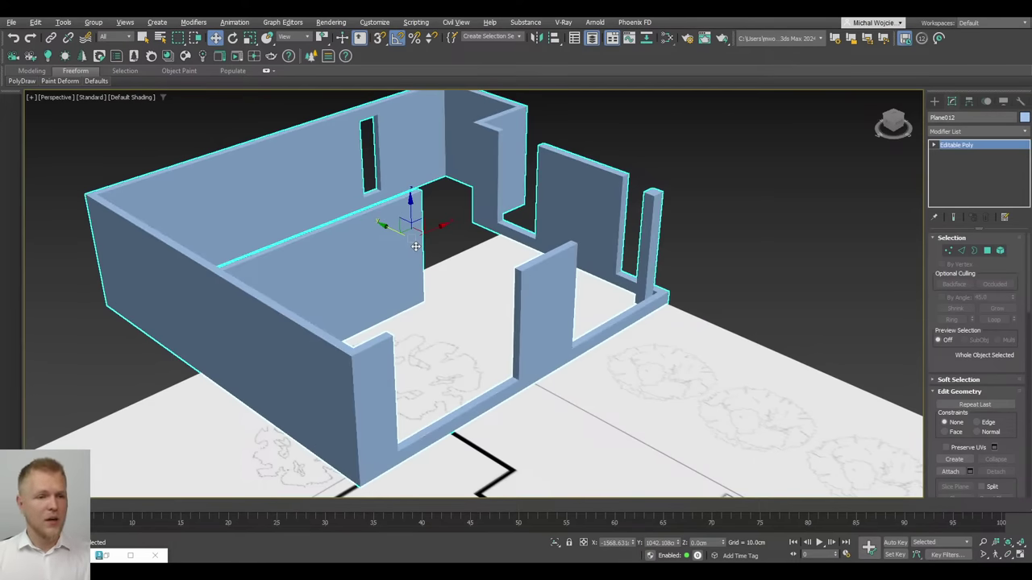
scroll(413, 242, "down", 3)
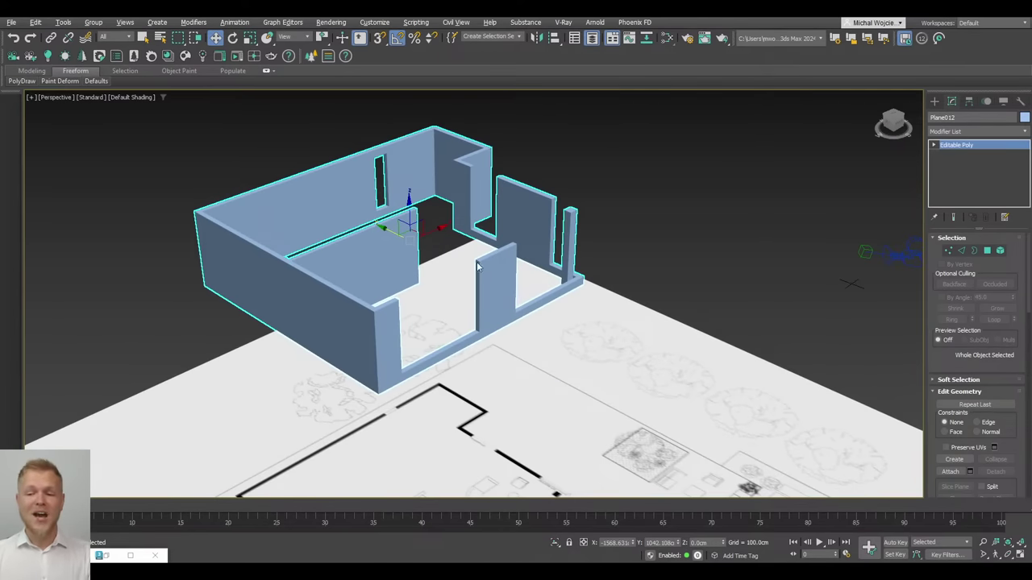
scroll(504, 272, "up", 2)
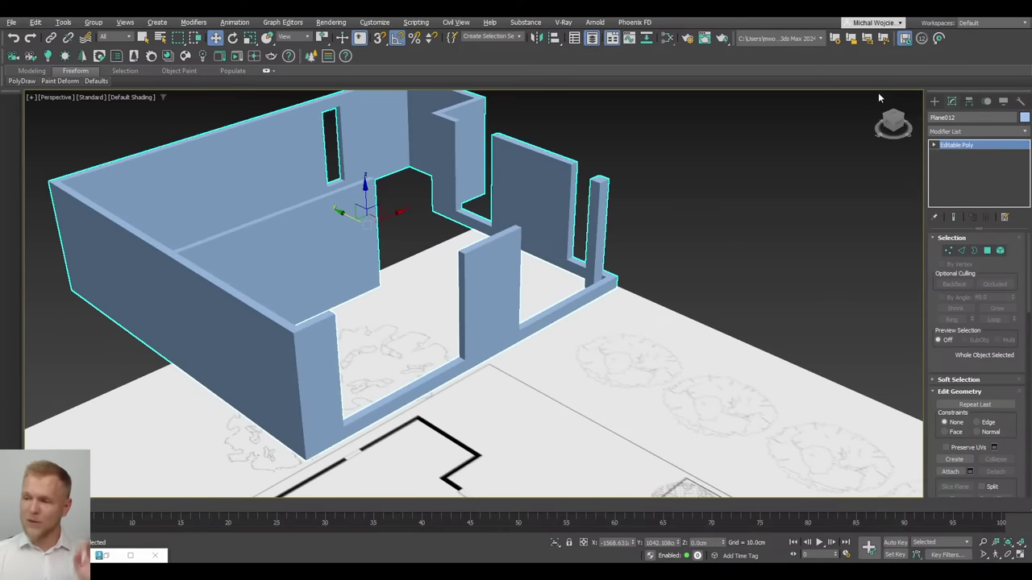
Draw a plane about 197 cm by 95 cm with AutoGrid on the outer face of the front wall section between the openings
left_click(935, 102)
left_click(948, 118)
left_click(934, 119)
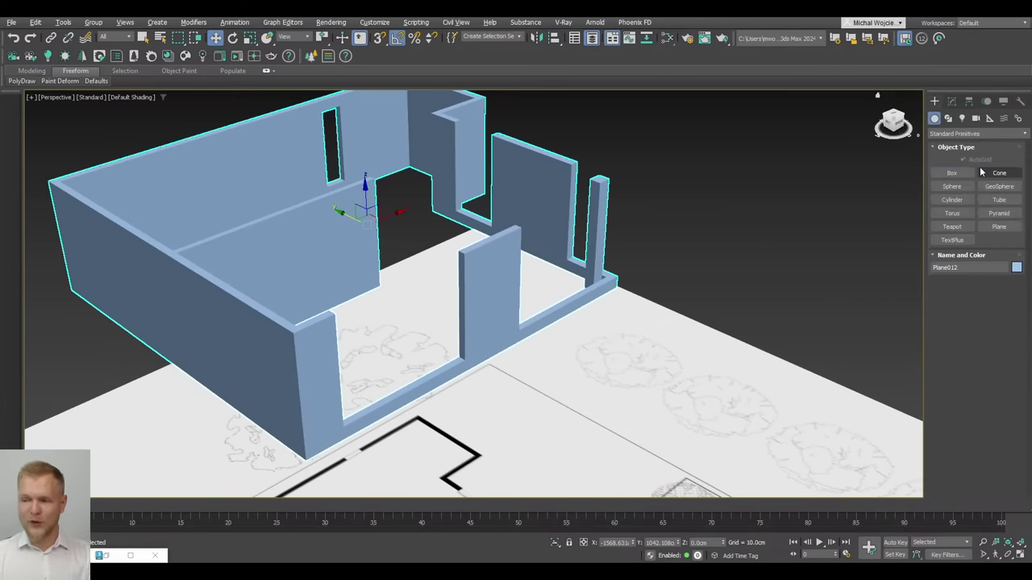
left_click(999, 226)
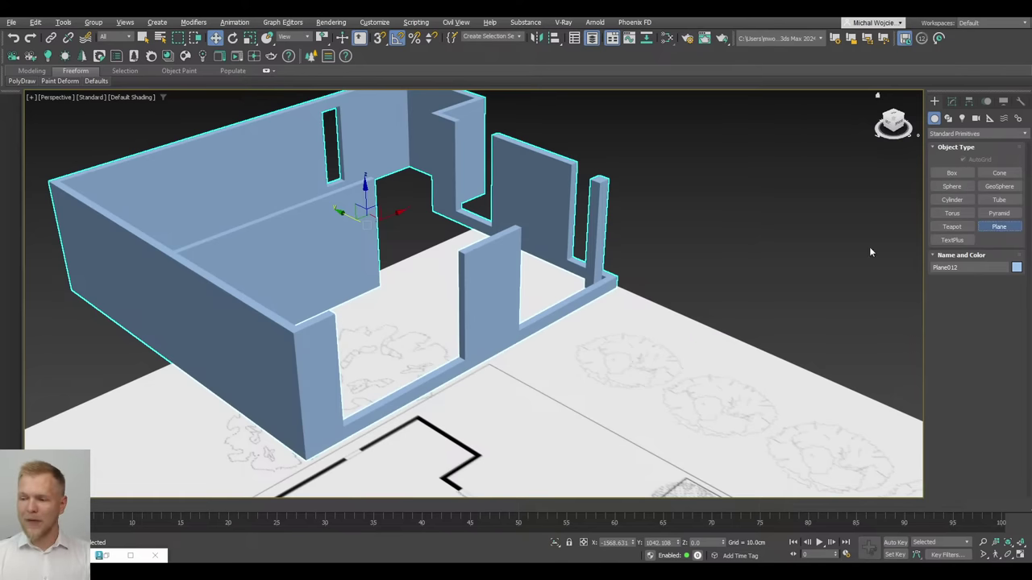
scroll(427, 242, "down", 3)
scroll(497, 254, "up", 5)
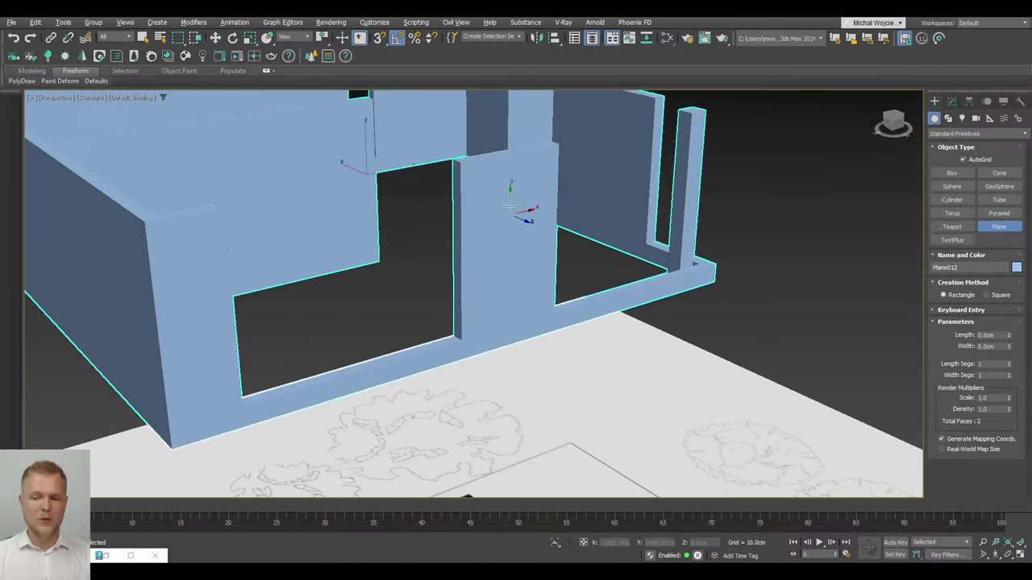
left_click_drag(508, 205, 481, 287)
right_click(481, 286)
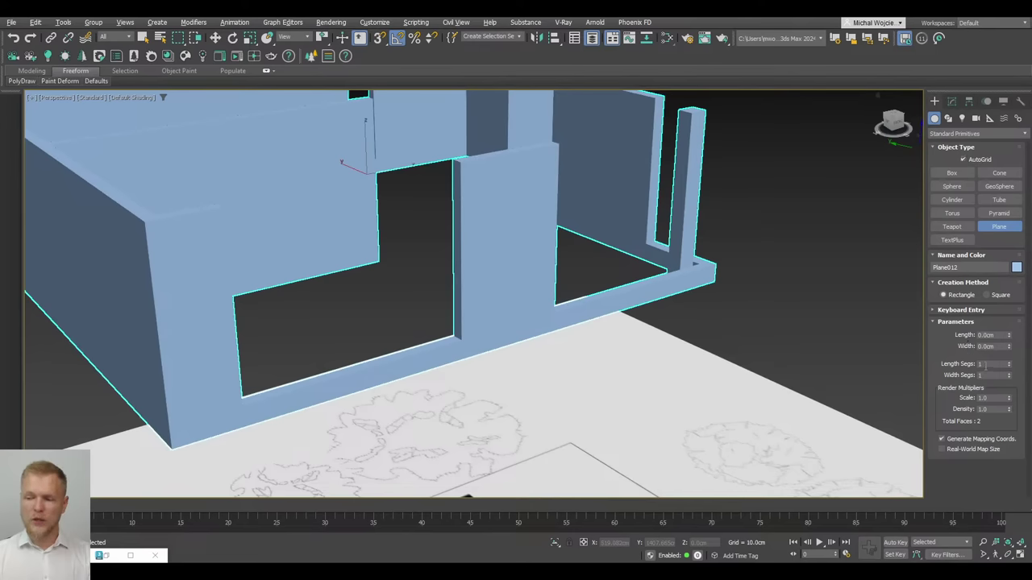
left_click_drag(524, 191, 484, 288)
right_click(497, 279)
mouse_move(499, 279)
middle_mouse_down("alt")
mouse_move(489, 287)
mouse_move(564, 266)
middle_mouse_up("alt")
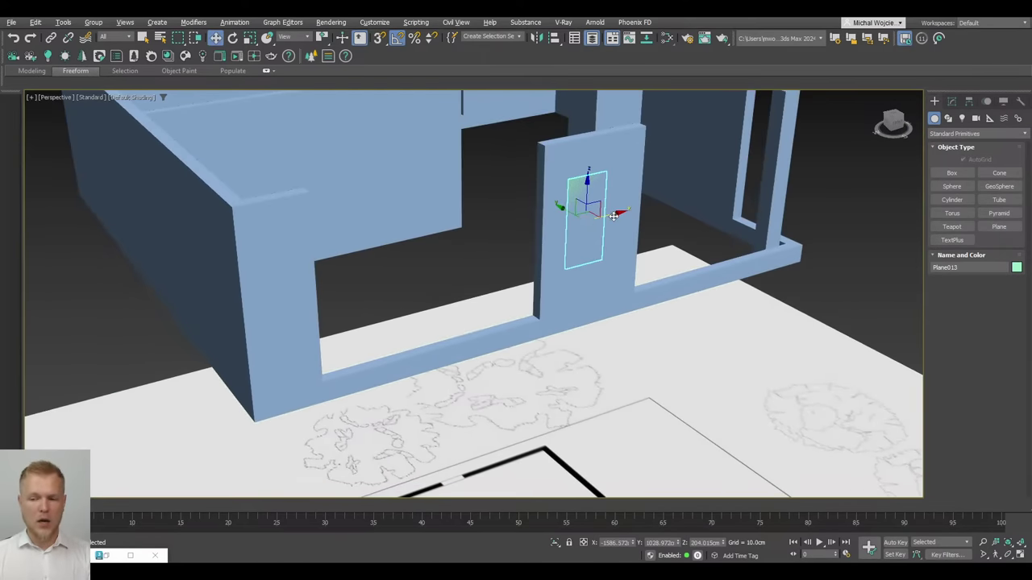
Move the new plane into the adjacent front opening and isolate it together with the walls
left_click_drag(581, 246, 507, 264)
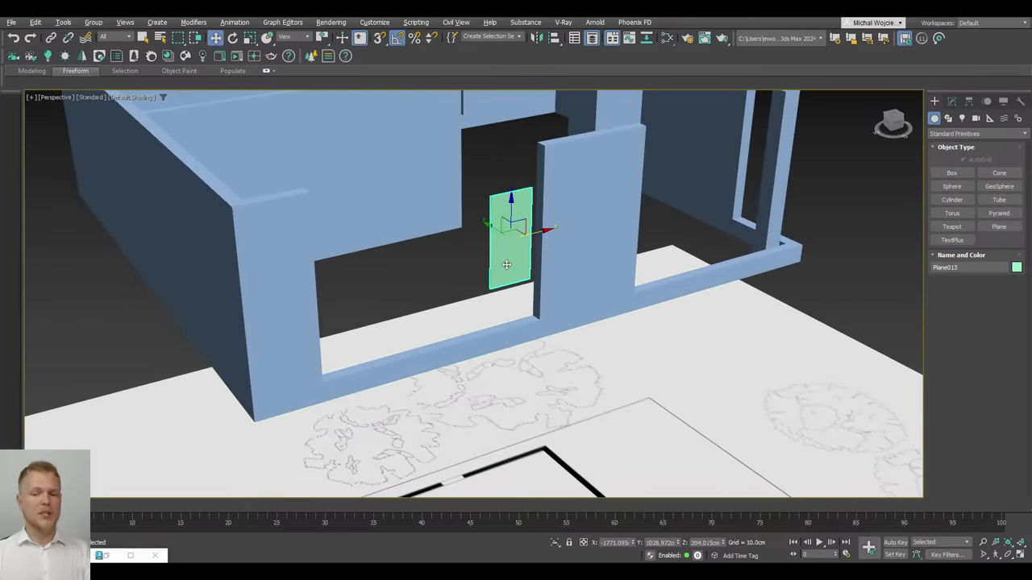
middle_click_drag(508, 264, 518, 286, "alt")
left_click(613, 219)
key("alt+q")
left_click(508, 263)
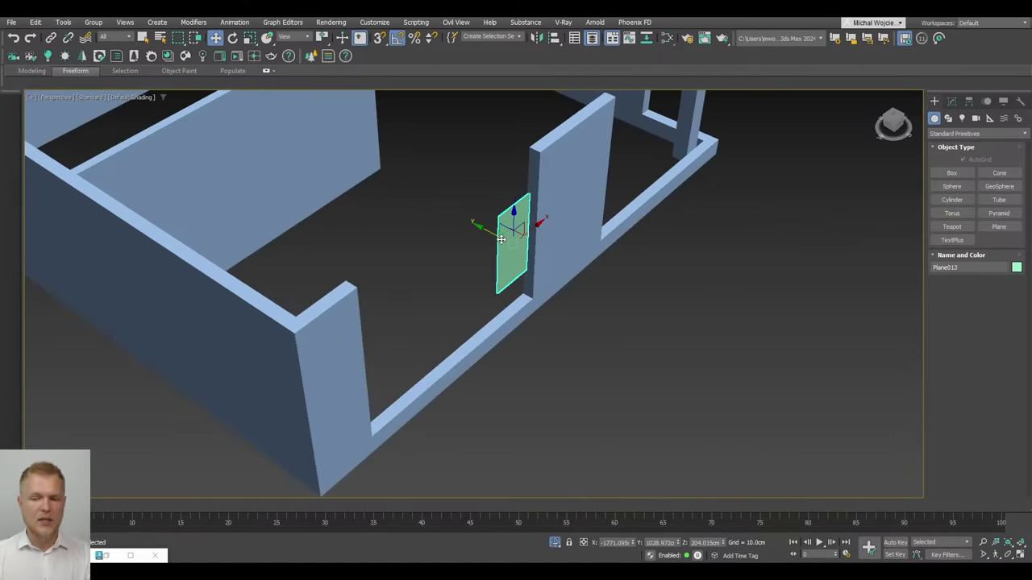
Turn on snapping and align the plane along Y with the middle of the front wall's thickness
key("s")
left_click_drag(500, 236, 532, 151)
middle_click_drag(525, 198, 523, 229, "alt")
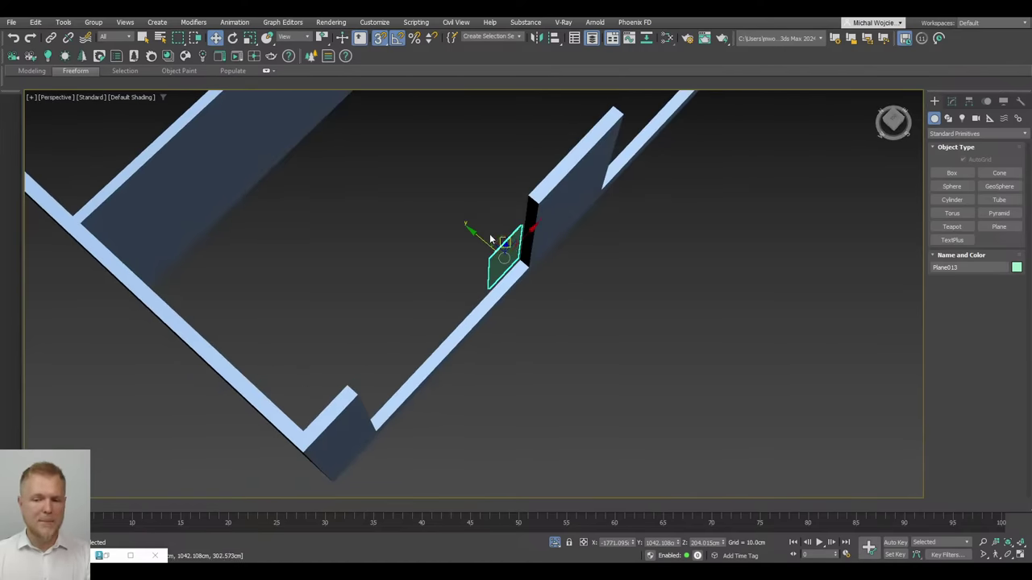
scroll(530, 253, "down", 4)
middle_click_drag(543, 270, 527, 244, "alt")
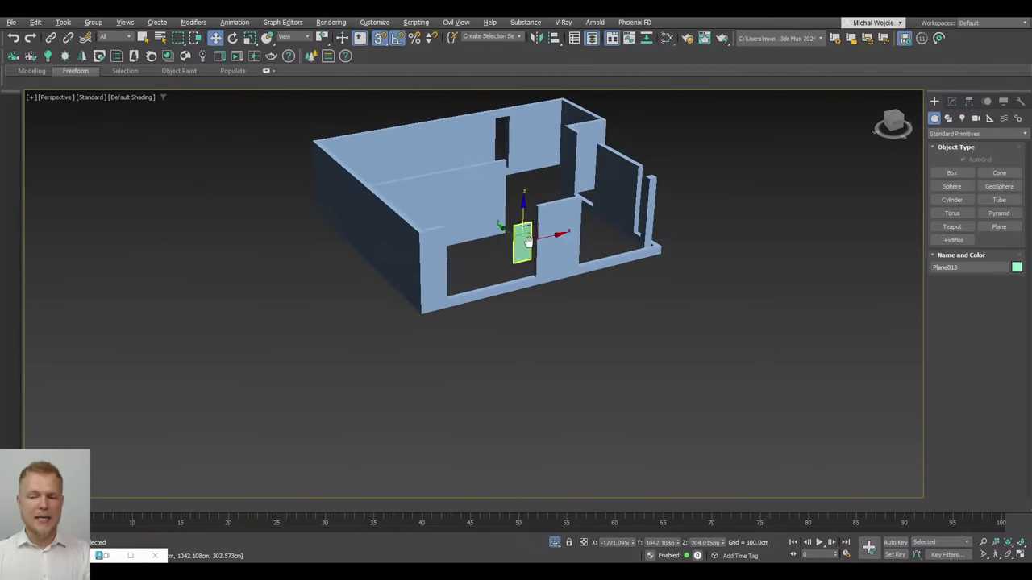
Convert the plane in the front opening to an editable poly
scroll(528, 253, "down", 4)
scroll(527, 254, "up", 5)
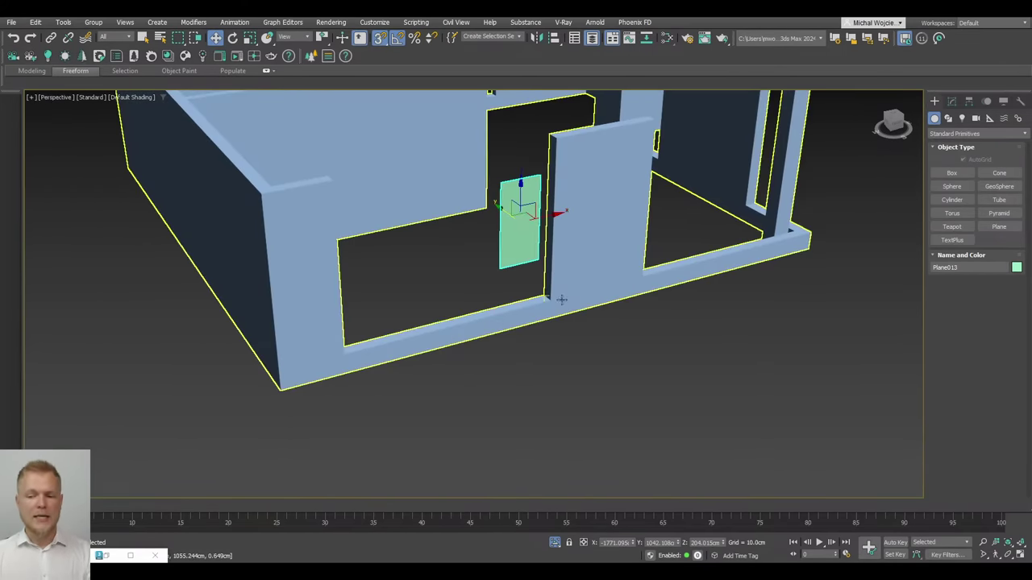
left_click_drag(522, 178, 534, 196)
right_click(534, 195)
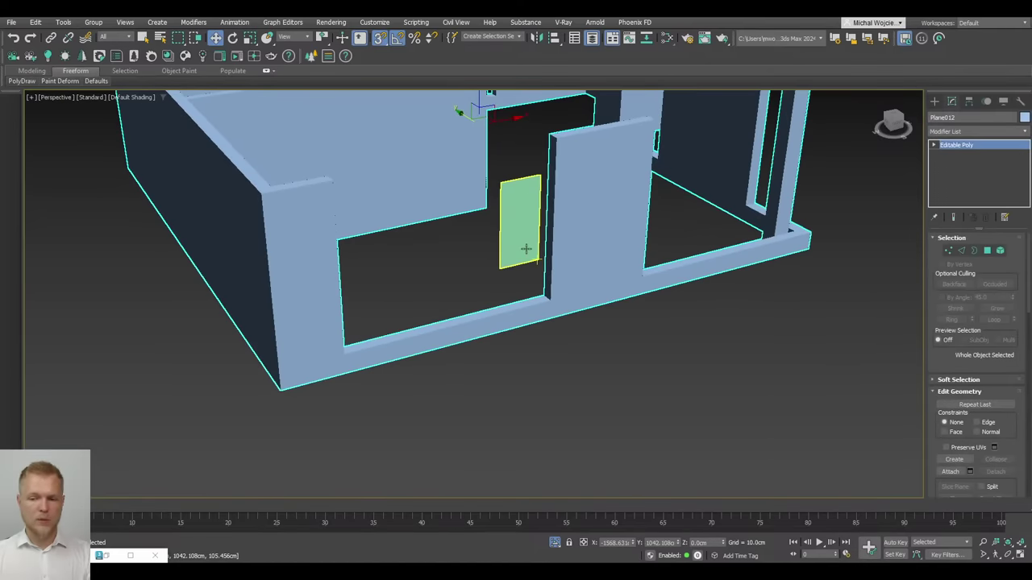
left_click(526, 249)
right_click(526, 249)
mouse_move(592, 368)
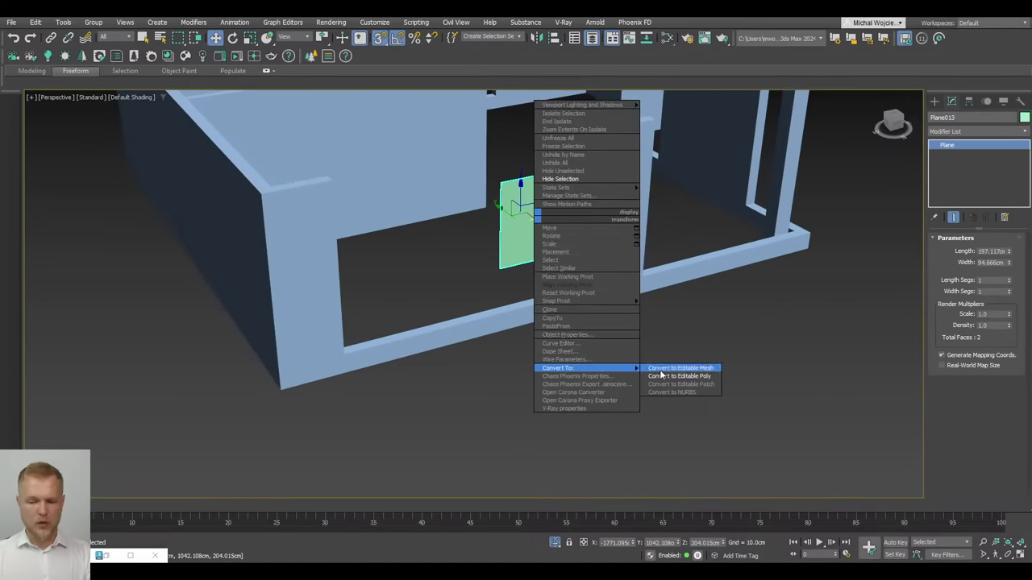
left_click(669, 377)
Snap the plane's two side edges to the sides of the opening and its lower edge to the sill
key("2")
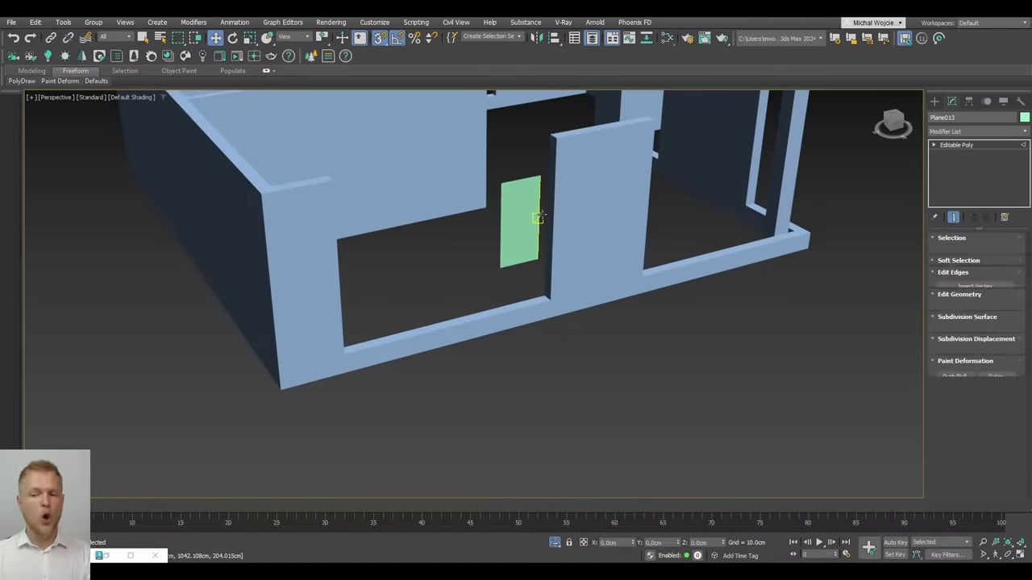
left_click(539, 216)
scroll(565, 208, "down", 2)
left_click_drag(565, 208, 555, 163)
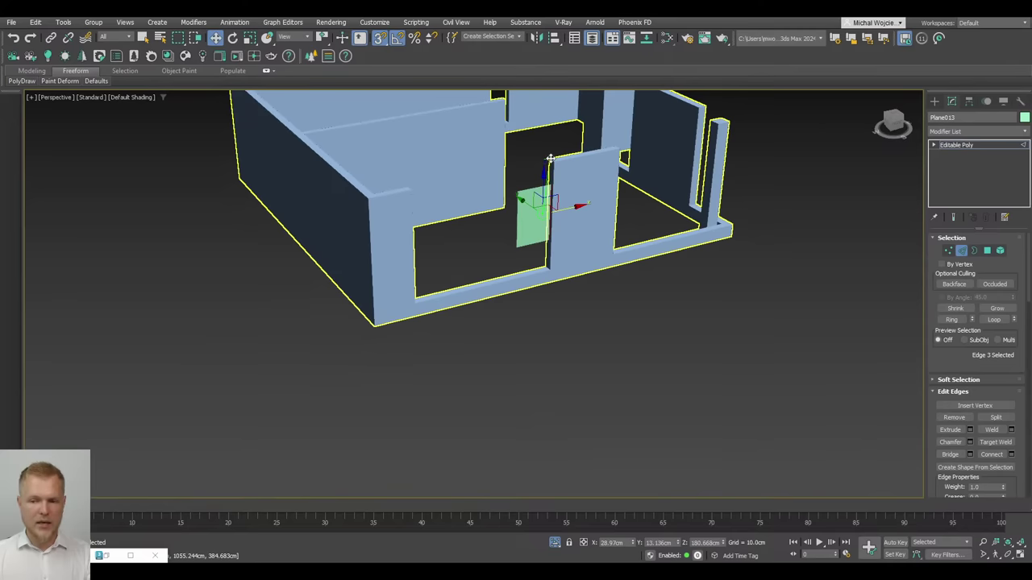
left_click(518, 211)
scroll(519, 211, "up", 6)
scroll(571, 216, "down", 5)
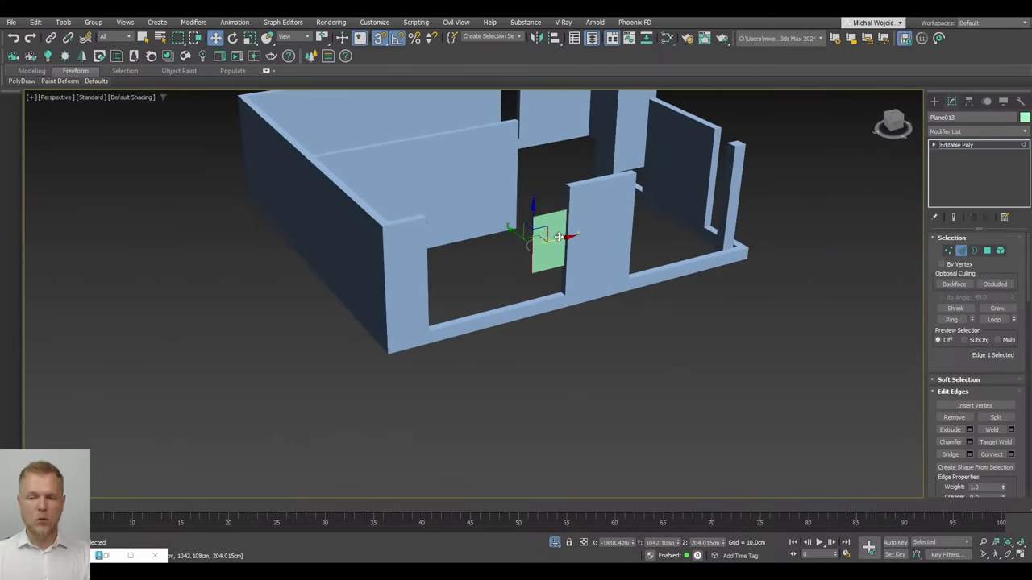
left_click_drag(548, 233, 425, 224)
scroll(455, 252, "up", 5)
left_click(550, 309)
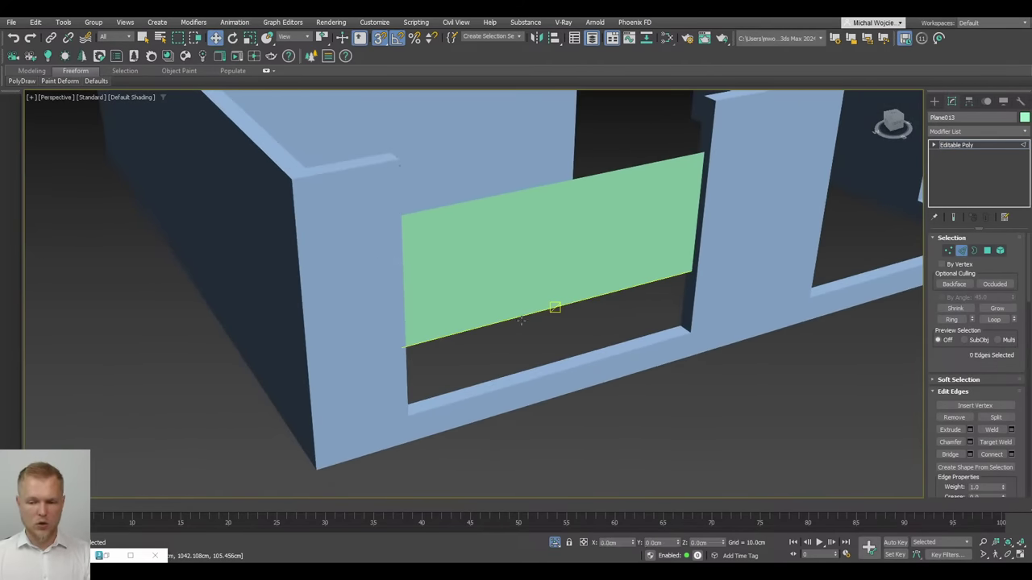
left_click_drag(554, 302, 586, 347, "shift")
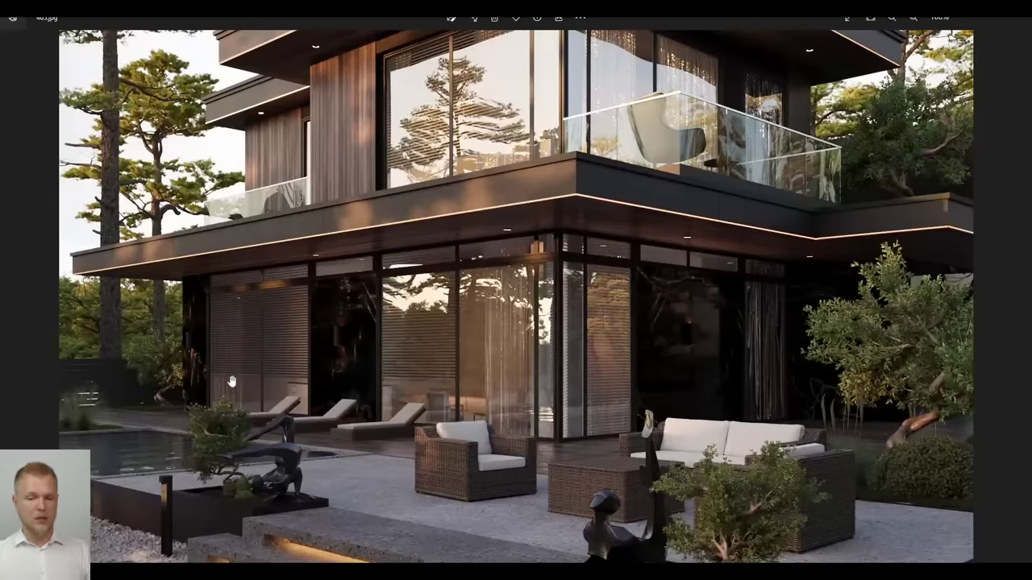
Switch to the house reference image, examine the ground-floor glazing up close, and return to 3ds Max
scroll(254, 448, "up", 4)
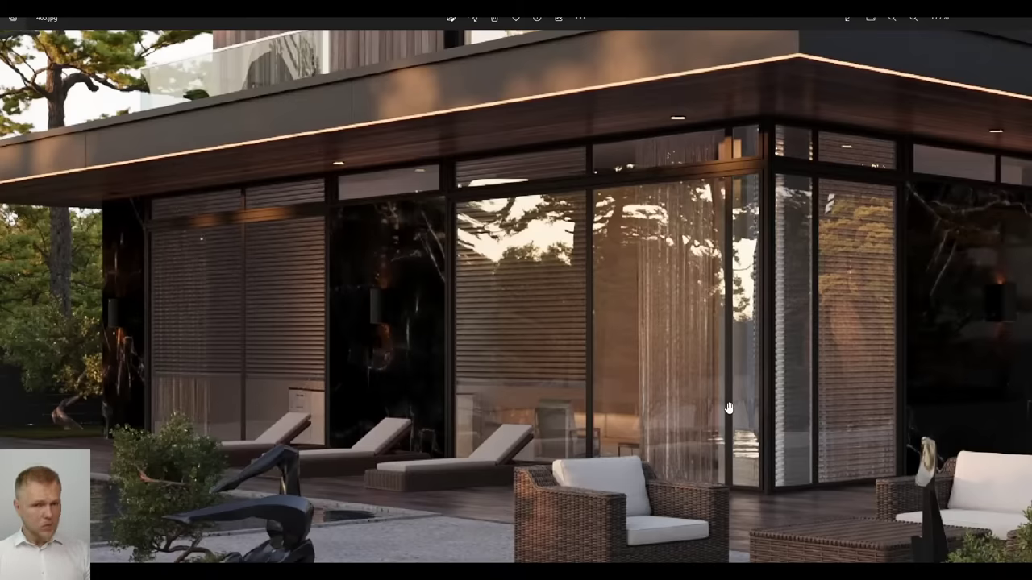
scroll(544, 318, "down", 1)
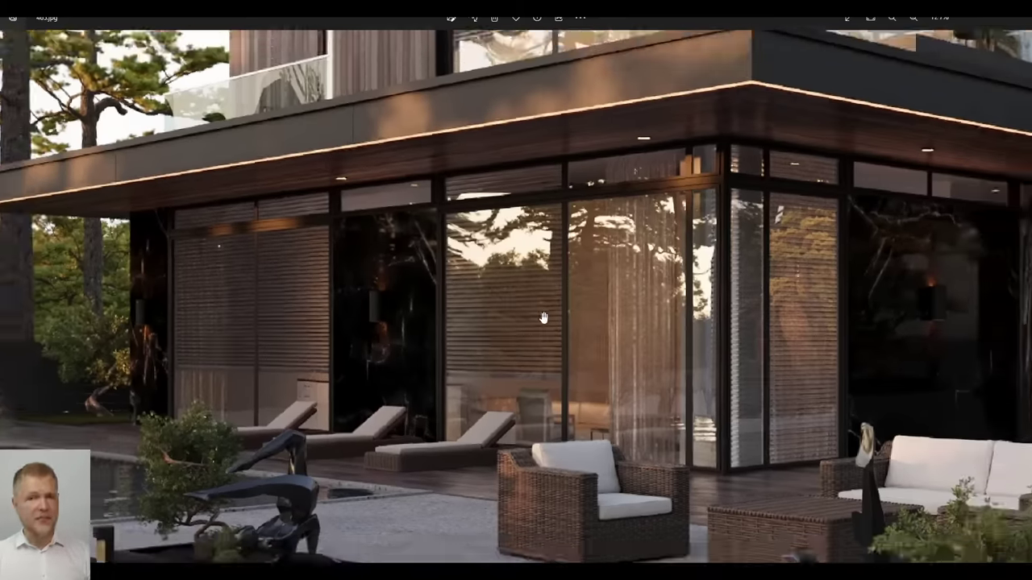
scroll(544, 318, "down", 2)
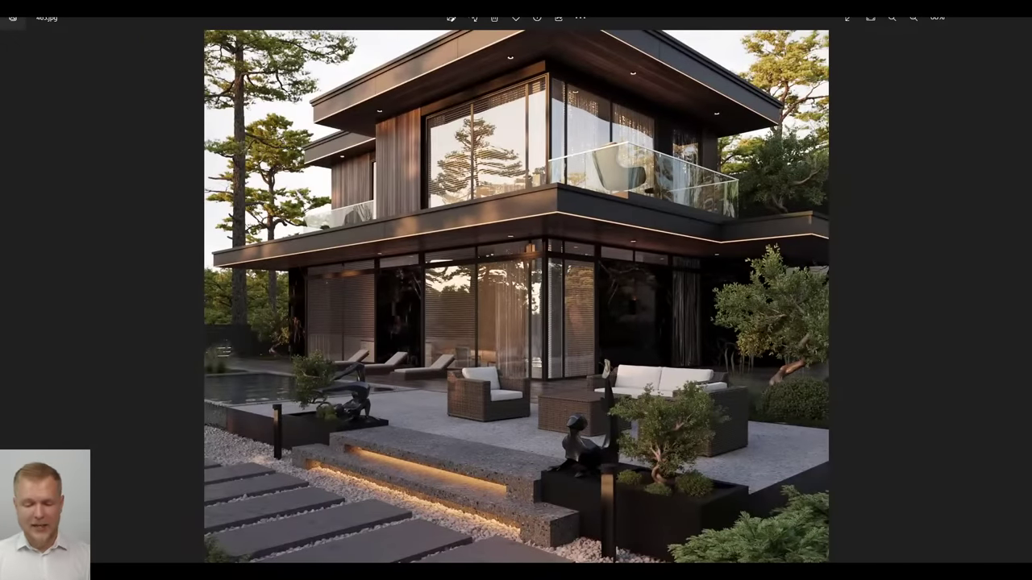
mouse_move(500, 570)
left_click(497, 529)
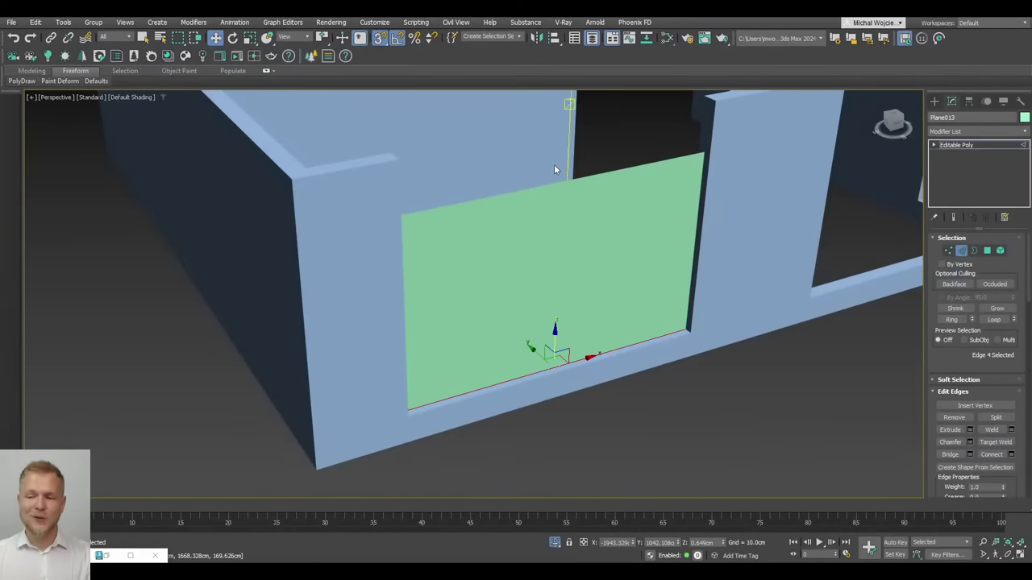
Snap the plane's upper edge to the top of the adjoining front wall section
left_click(544, 187)
middle_click_drag(544, 193, 544, 275)
left_click_drag(563, 230, 716, 188)
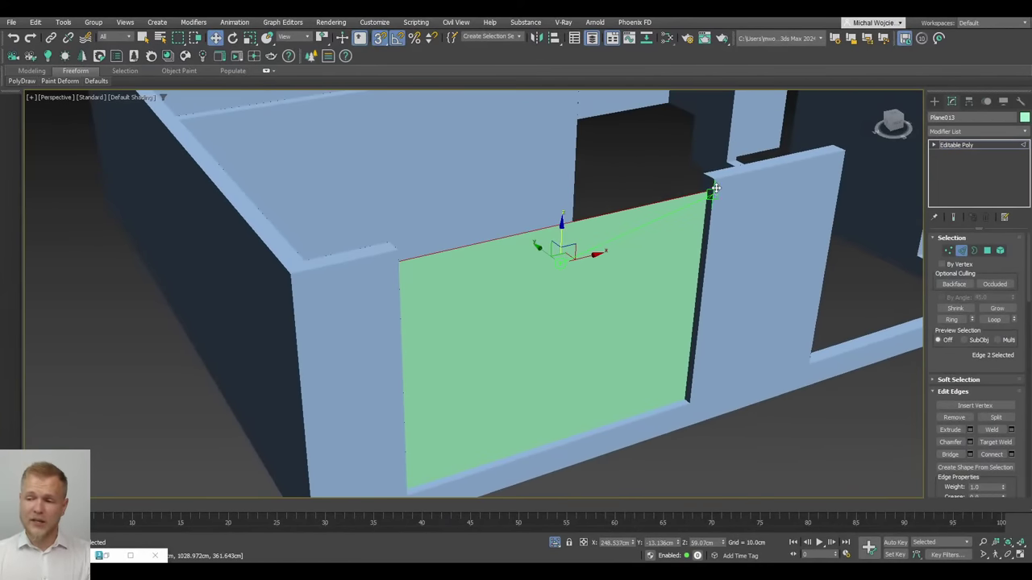
middle_click_drag(715, 188, 699, 291, "alt")
middle_click_drag(699, 286, 621, 306, "alt")
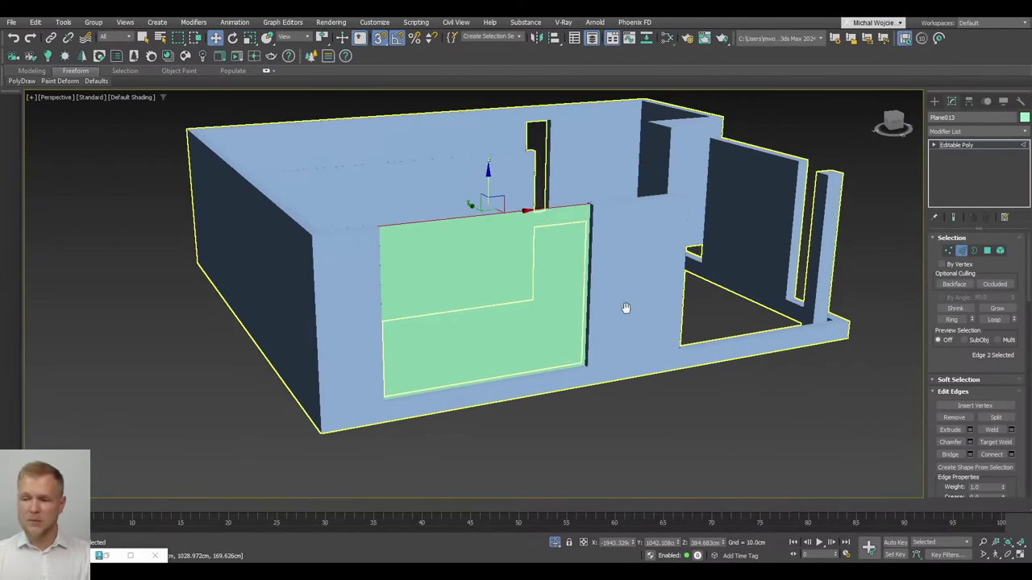
Show edged faces and lower the top face of the wall section beside the plane to the horizontal edge just below it
key("F4")
scroll(588, 282, "up", 4)
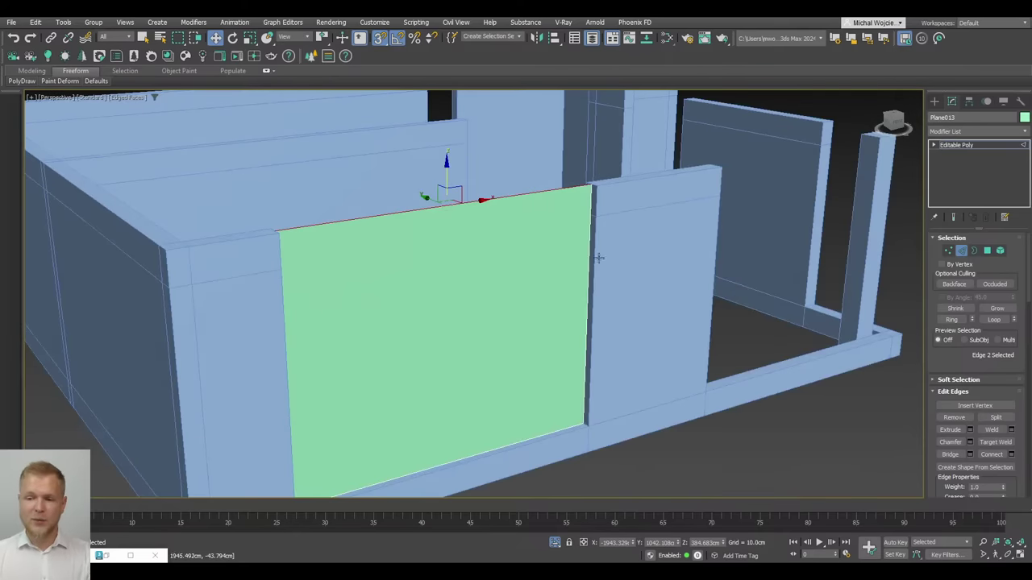
left_click(962, 250)
left_click(684, 402)
key("4")
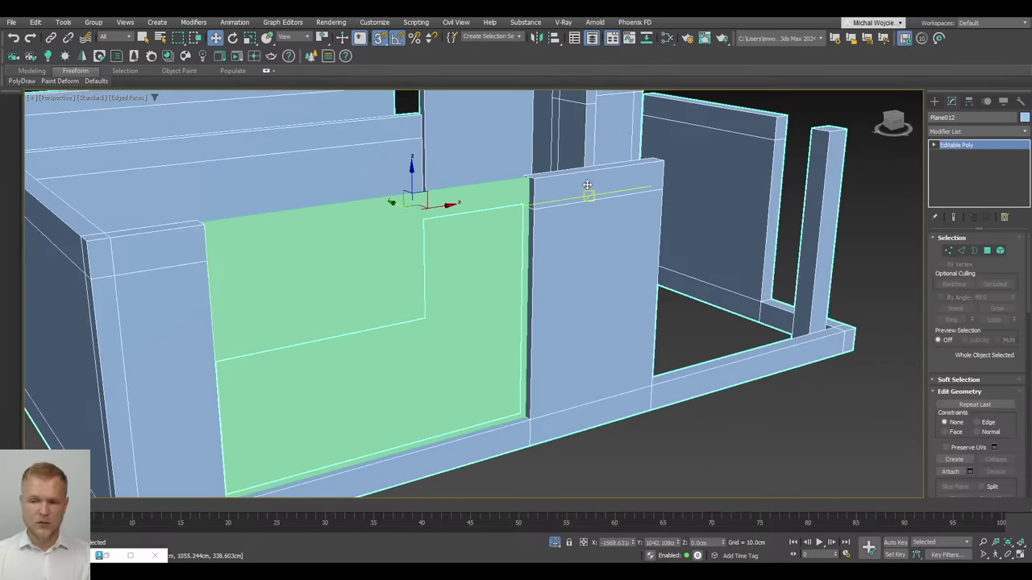
left_click(593, 165)
left_click_drag(595, 151, 668, 198)
middle_click_drag(668, 198, 555, 339)
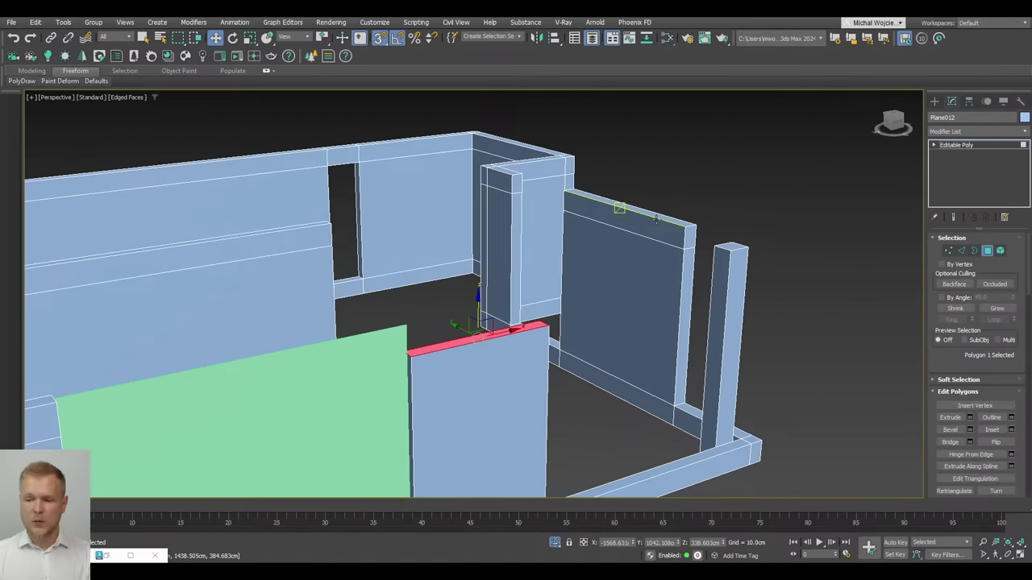
Lower the top face of the side wall behind the corner post to its horizontal edge below and deselect it
left_click(669, 220)
left_click_drag(630, 176, 697, 249)
left_click(786, 274)
middle_click_drag(786, 275, 794, 251)
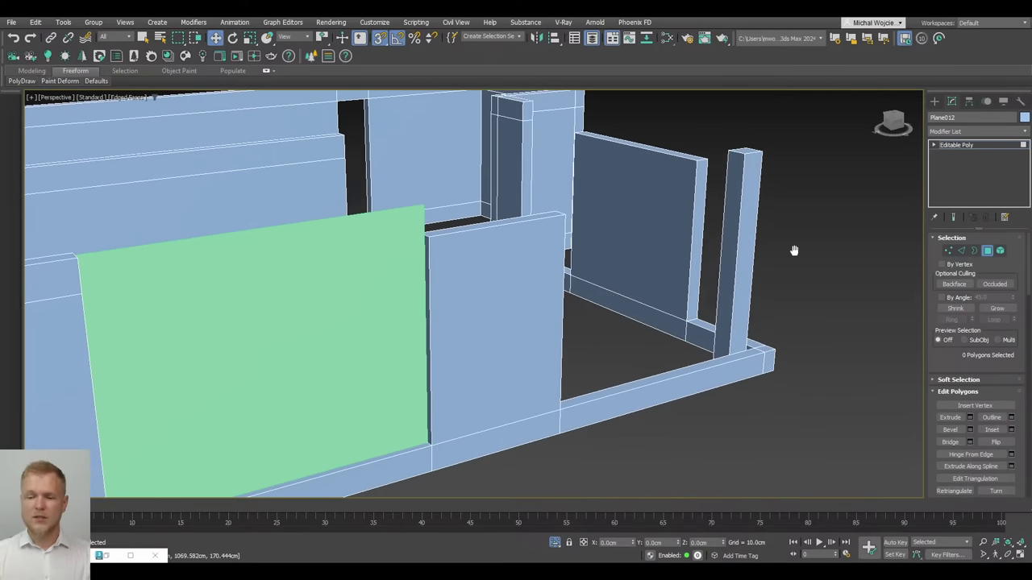
Leave the walls' polygon editing, select the plane, and add a horizontal edge across it near the lowered wall section's top
left_click(985, 252)
left_click(807, 410)
left_click(368, 263)
middle_click_drag(368, 262, 424, 247)
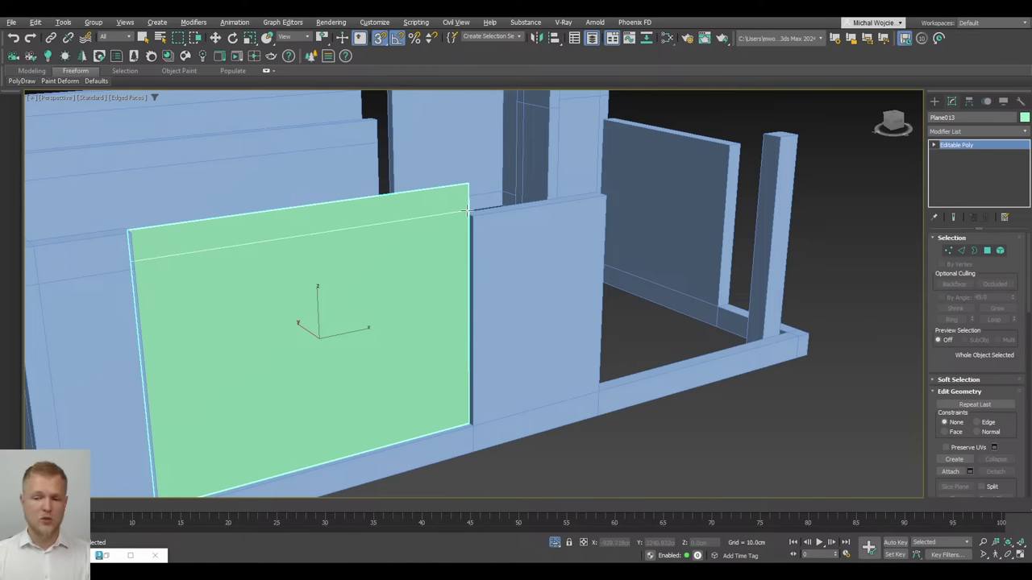
key("w")
Extend the plane's upper strip over the lowered wall section by copying its short vertical edge to that section's far side
key("2")
left_click(466, 210)
left_click(470, 196)
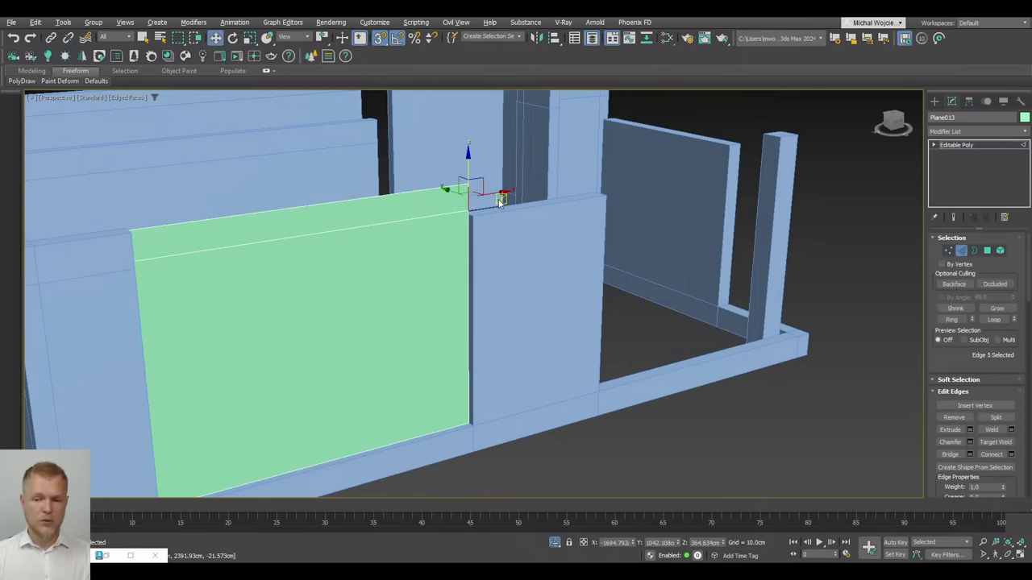
left_click_drag(498, 195, 606, 199, "shift")
middle_click_drag(608, 200, 580, 239, "alt")
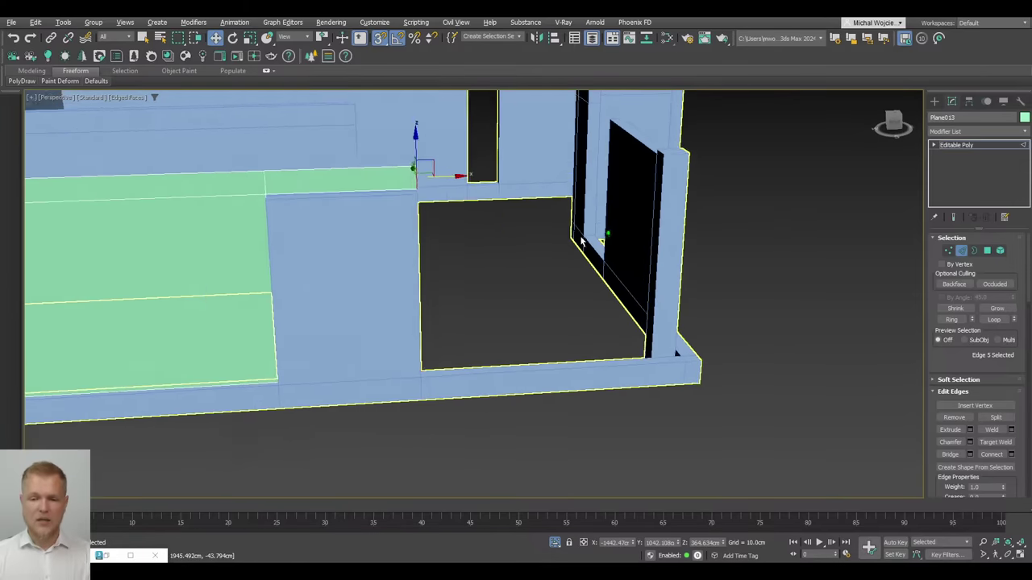
Extend the plane's upper strip across the open front bay so its end aligns with the outer wall corner
middle_click_drag(458, 234, 587, 237)
scroll(586, 236, "down", 4)
left_click(894, 121)
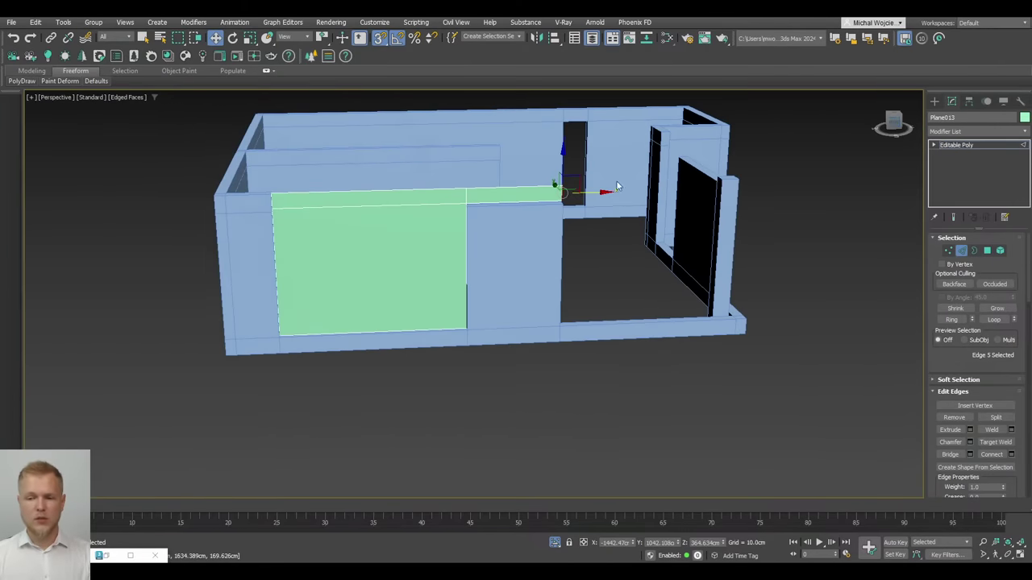
scroll(490, 165, "up", 6)
scroll(490, 171, "down", 5)
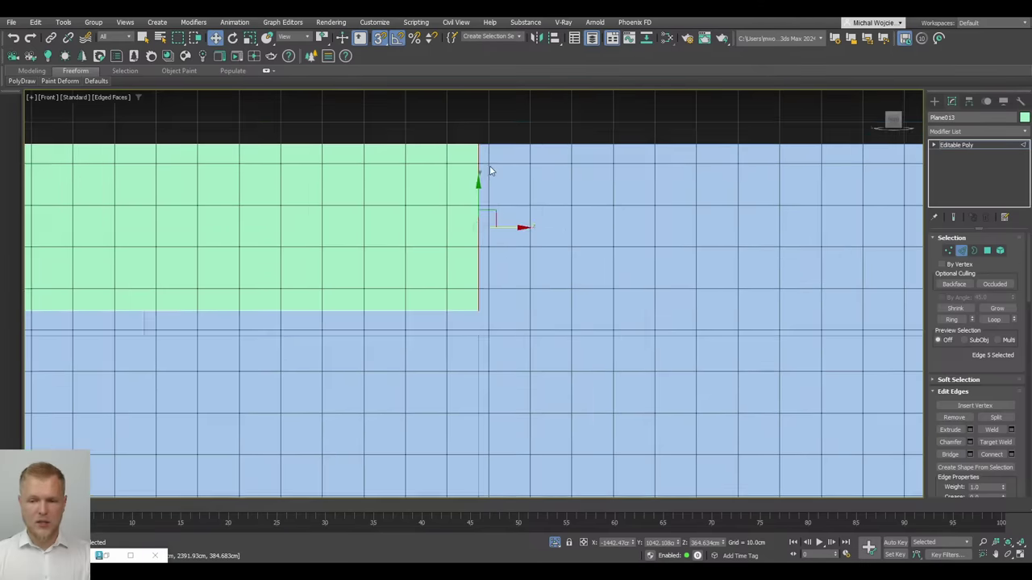
scroll(526, 200, "down", 6)
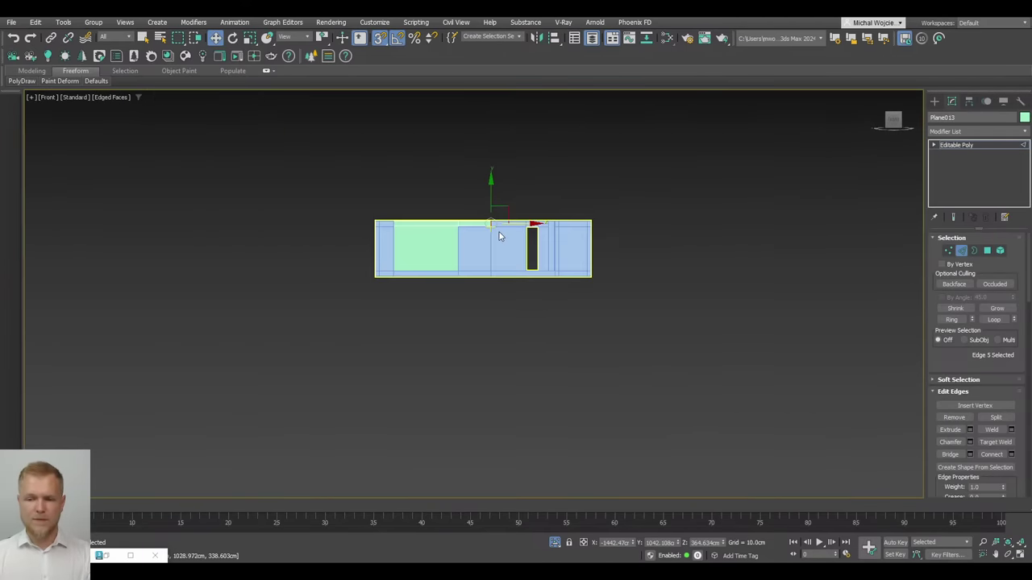
scroll(500, 224, "up", 2)
middle_click_drag(582, 221, 593, 249, "alt")
scroll(593, 253, "up", 3)
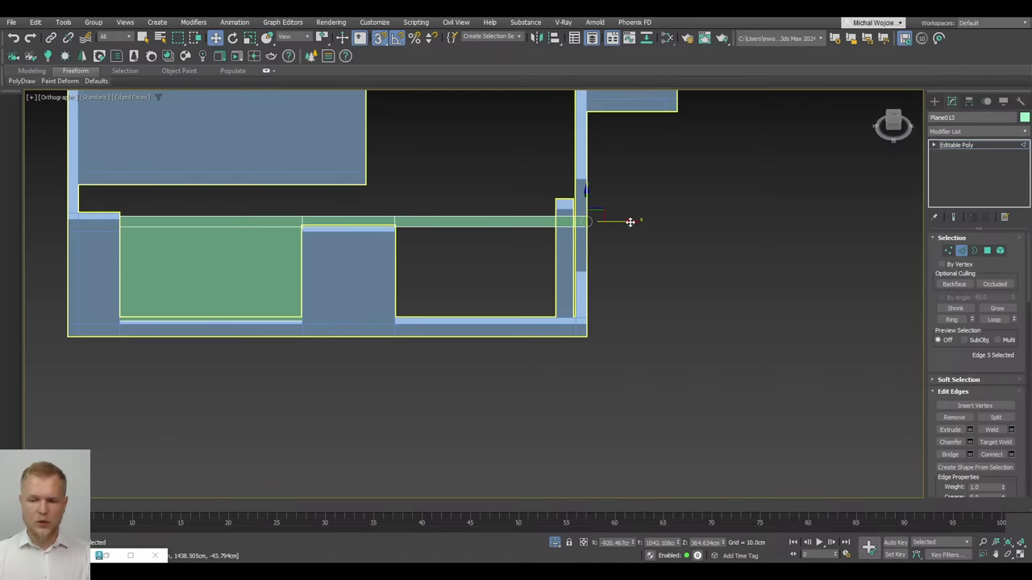
scroll(580, 328, "up", 2)
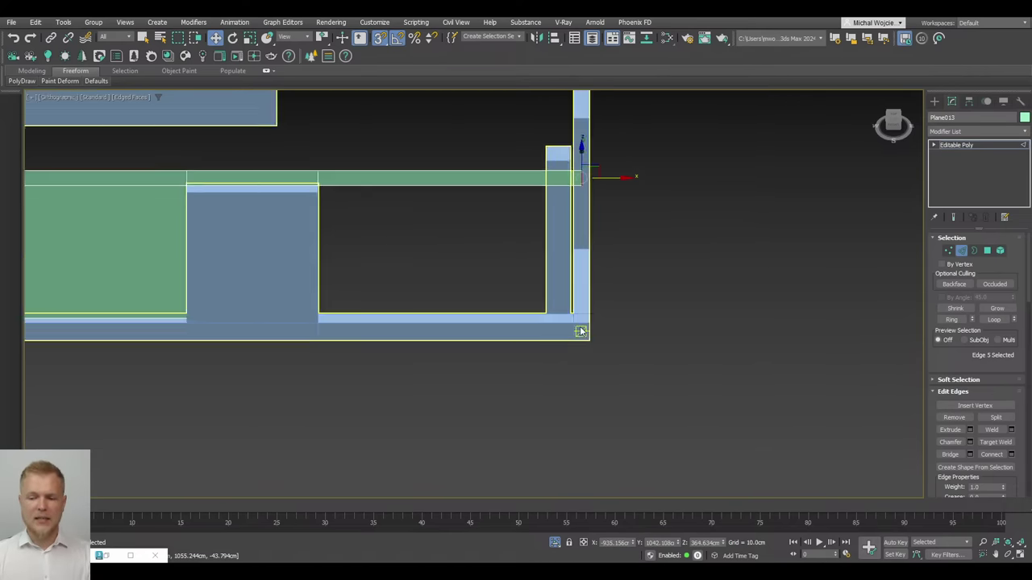
Fill the open front bay by copying the upper strip's lower edge down to the sill
middle_click_drag(586, 317, 534, 322, "alt")
scroll(596, 269, "up", 5)
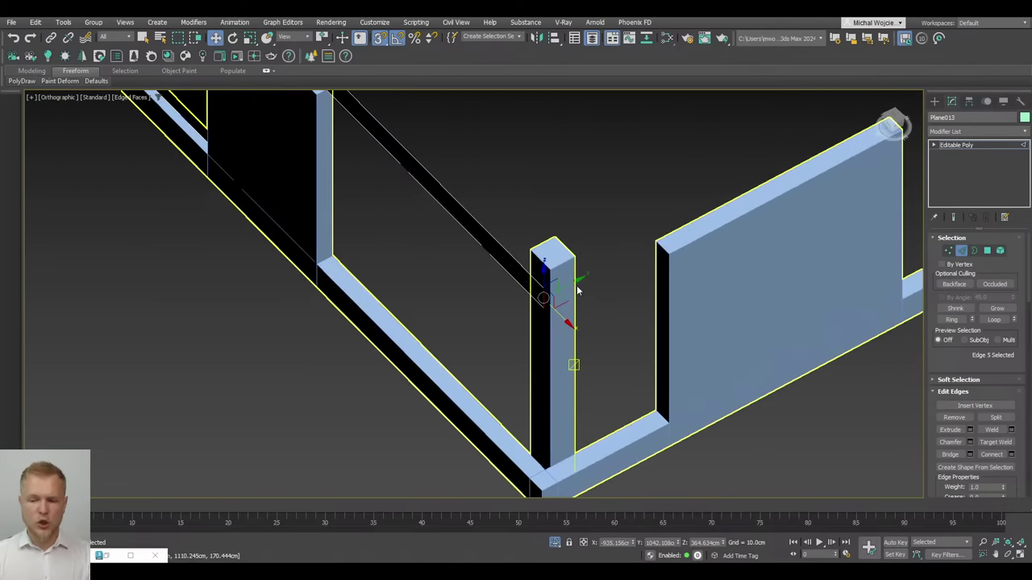
middle_click_drag(571, 286, 489, 167, "alt")
left_click(489, 166)
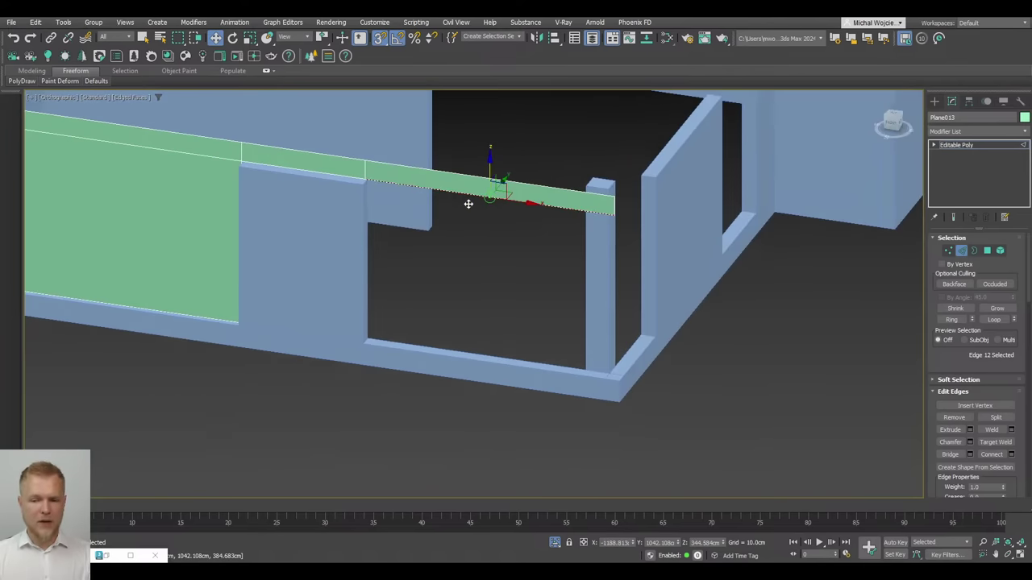
left_click_drag(469, 204, 373, 337, "shift")
Align the horizontal edges across the plane with the top of the lowered wall section between the two bays
scroll(373, 339, "down", 2)
middle_click_drag(320, 210, 401, 213)
scroll(400, 213, "up", 4)
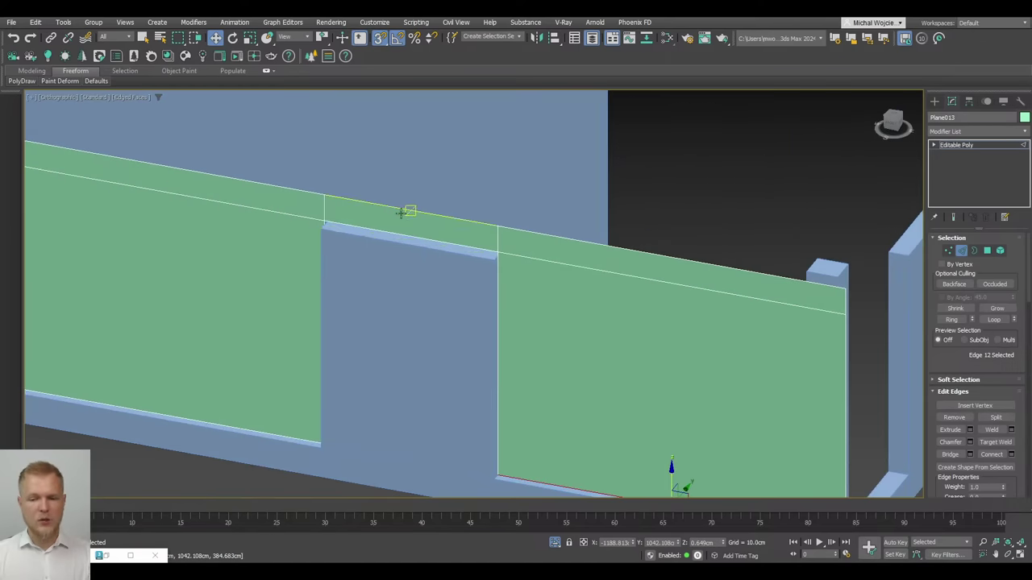
double_click(415, 236)
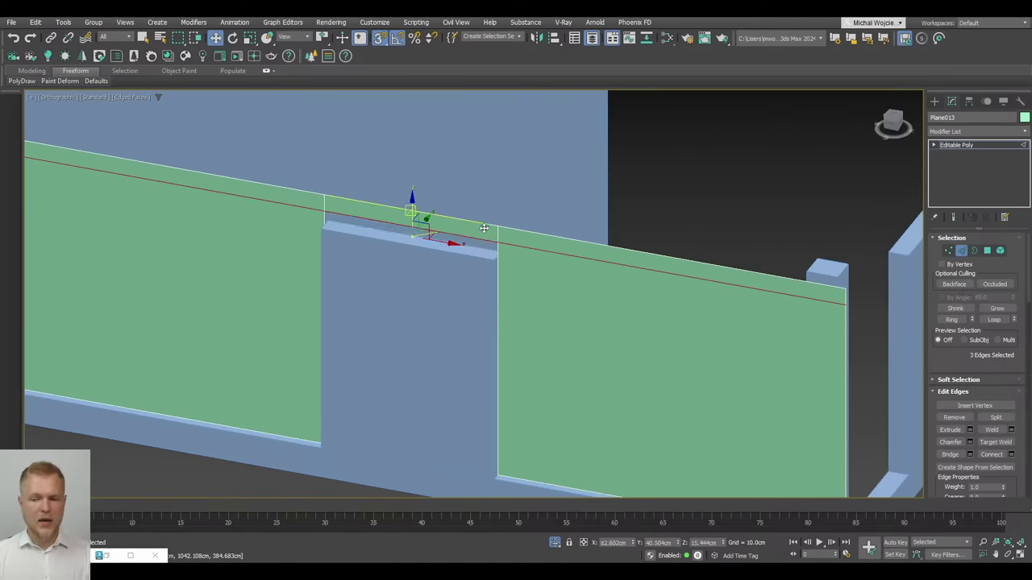
scroll(496, 274, "down", 4)
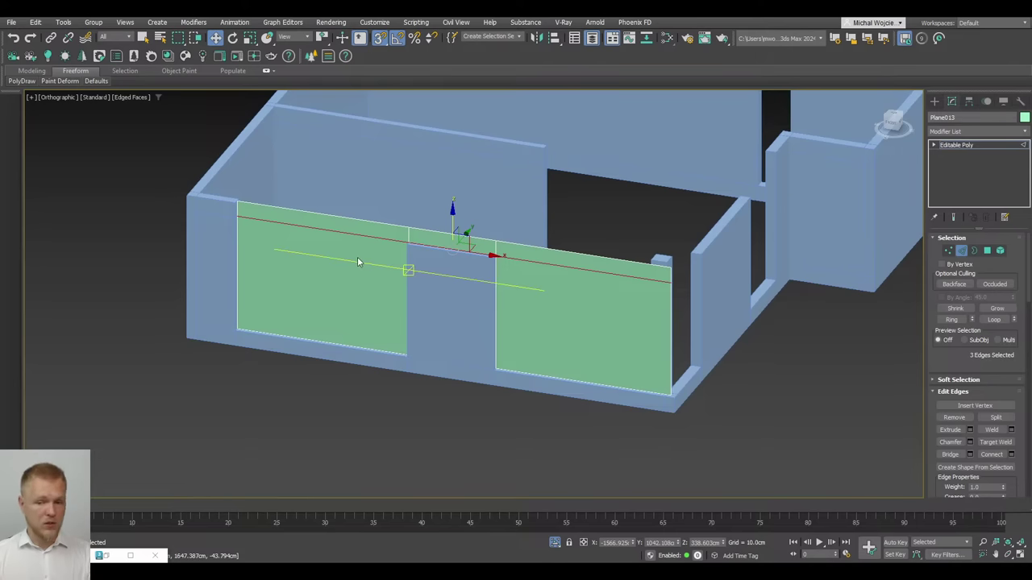
Connect the horizontal edges of both front glazing panels to add a vertical edge through the middle of each
left_click_drag(363, 196, 345, 384)
left_click_drag(571, 202, 571, 202, "ctrl")
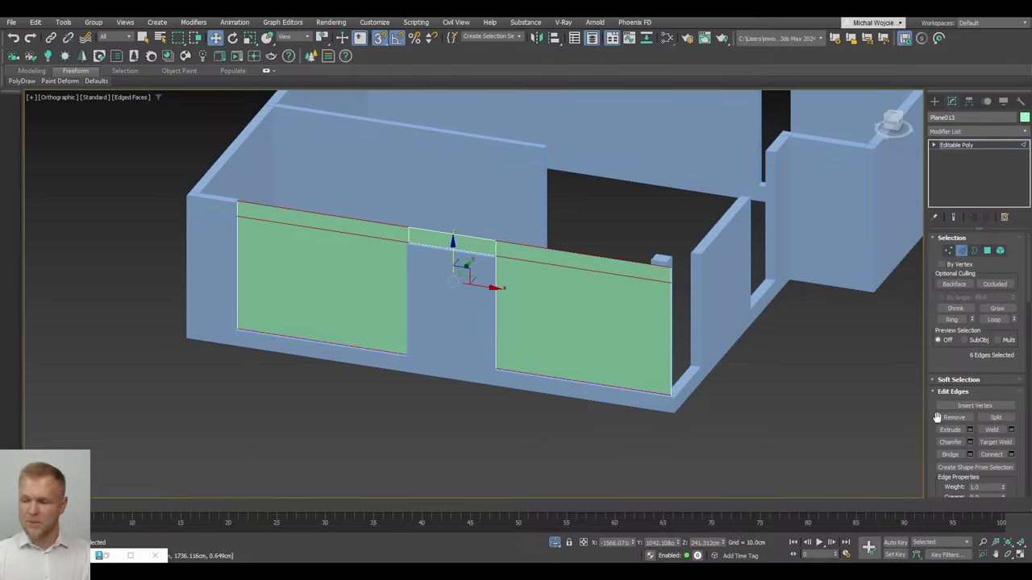
left_click(991, 455)
left_click(695, 443)
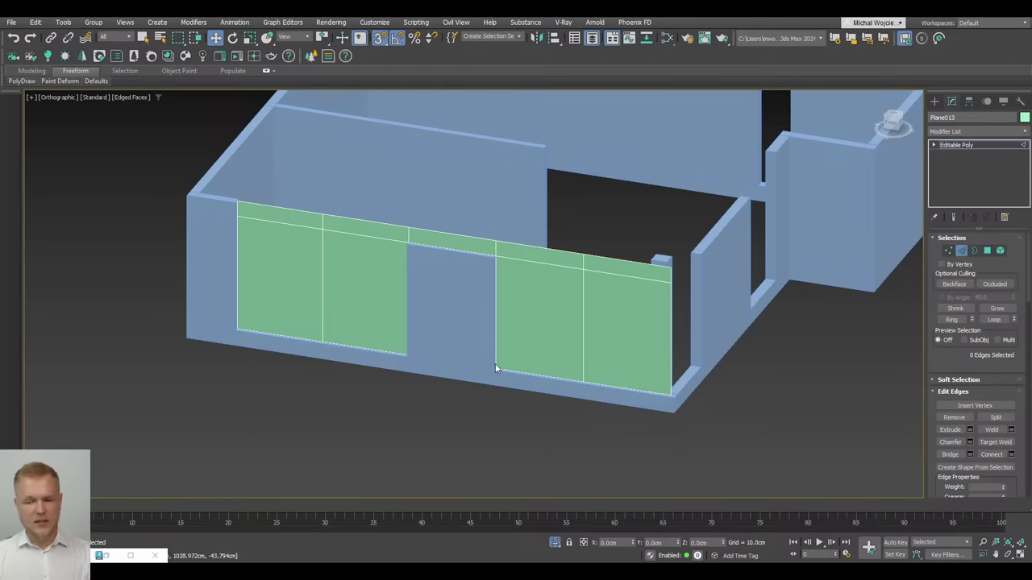
Leave edge editing and make a copy of the front plane rotated 90 degrees about the vertical axis
middle_click_drag(495, 369, 544, 369, "alt")
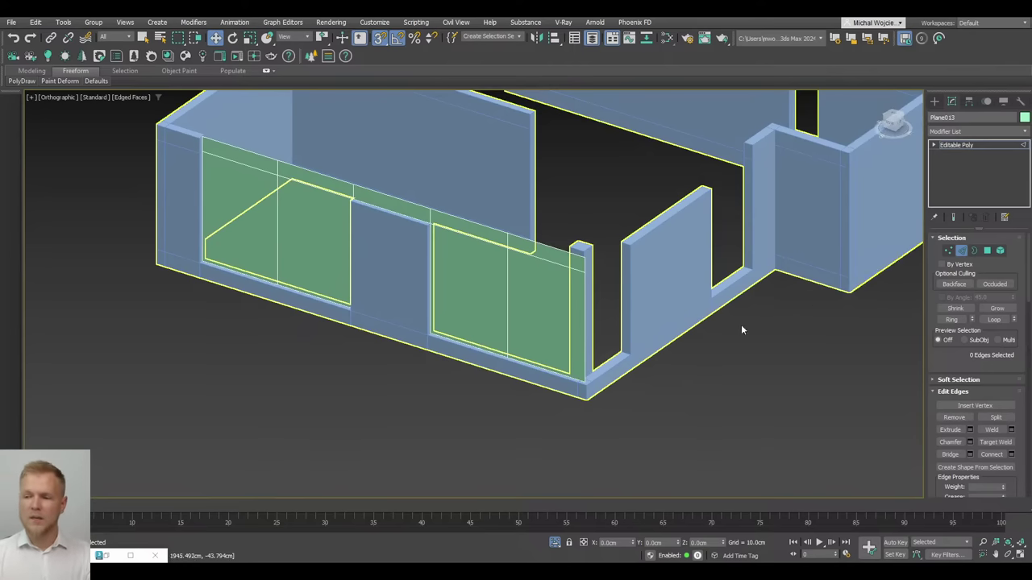
scroll(631, 370, "down", 3)
scroll(706, 320, "up", 4)
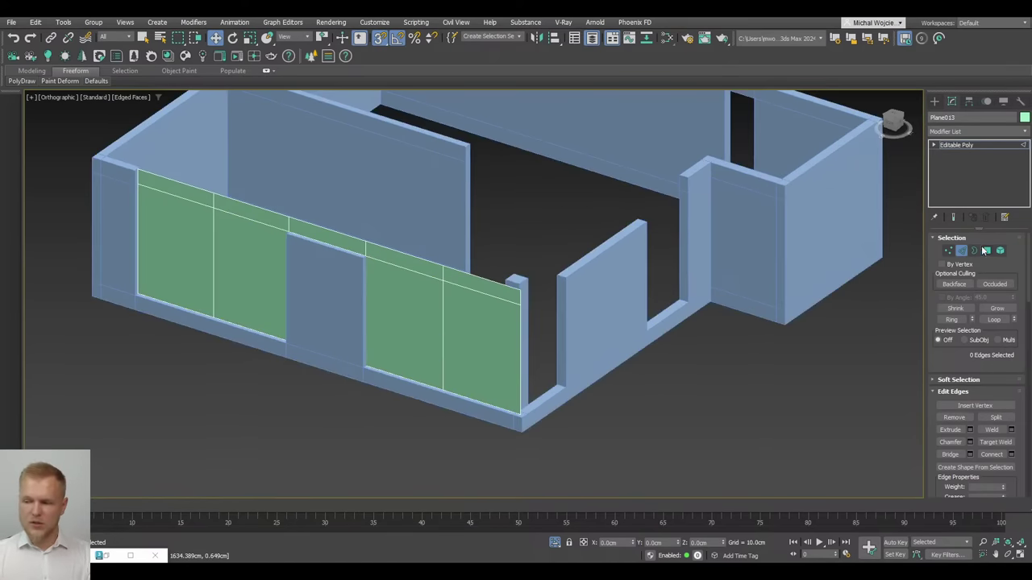
key("2")
key("e")
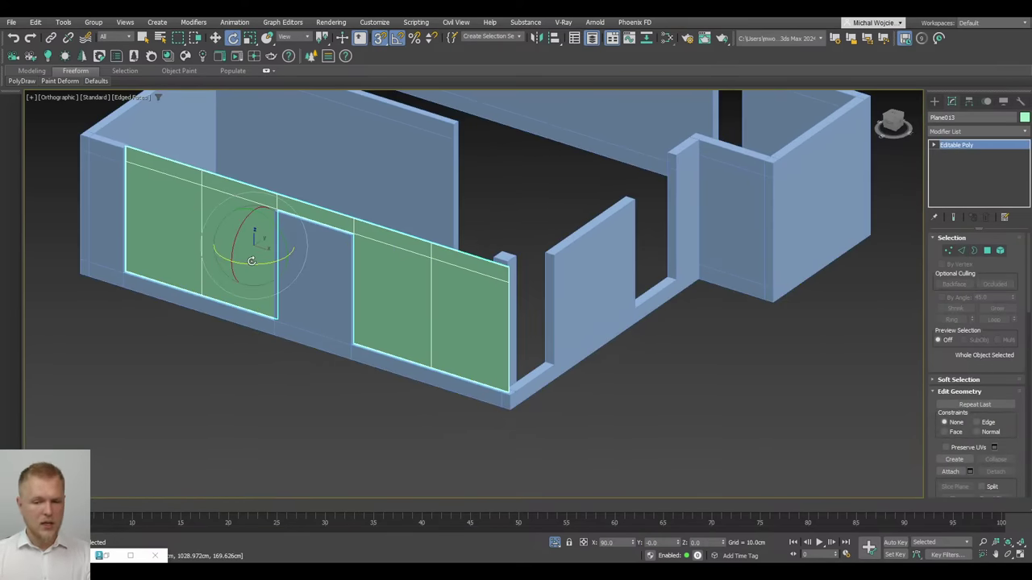
left_click_drag(283, 260, 299, 258, "shift")
left_click(518, 334)
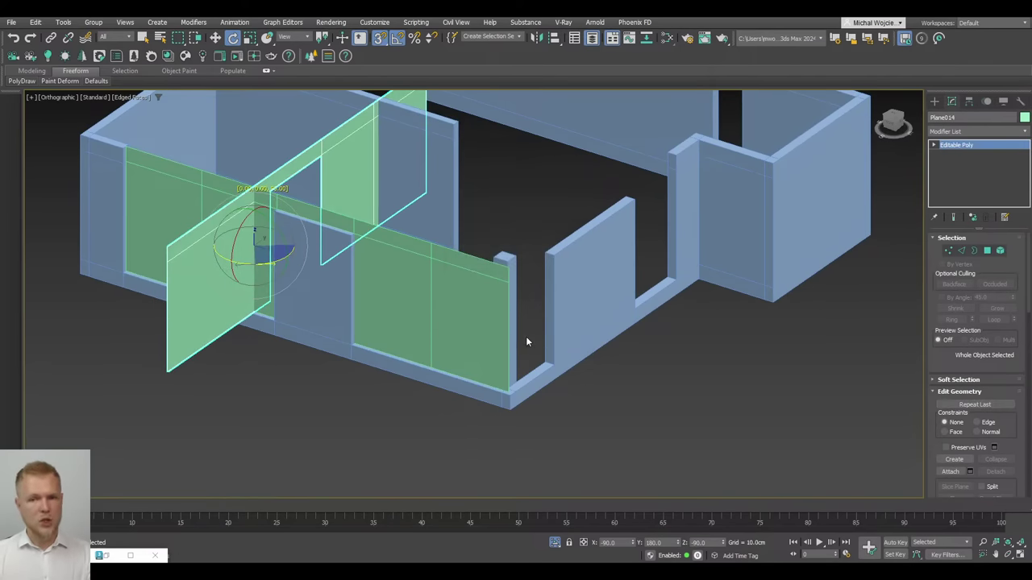
Move the rotated plane copy onto the side wall so it runs along the side openings from the front corner
scroll(527, 342, "down", 2)
middle_click_drag(527, 341, 483, 348, "alt")
key("w")
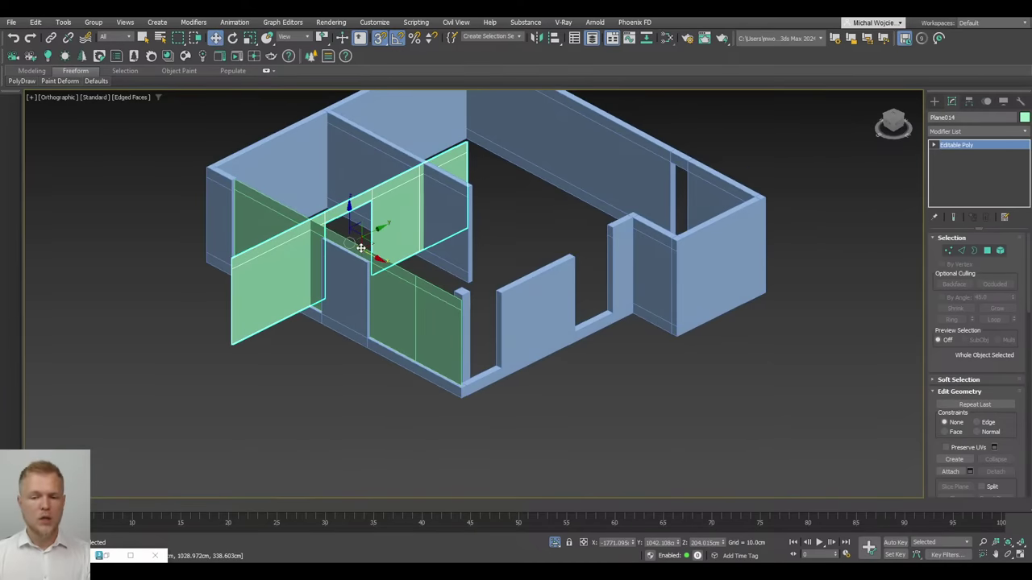
left_click_drag(360, 247, 567, 184)
scroll(625, 242, "up", 5)
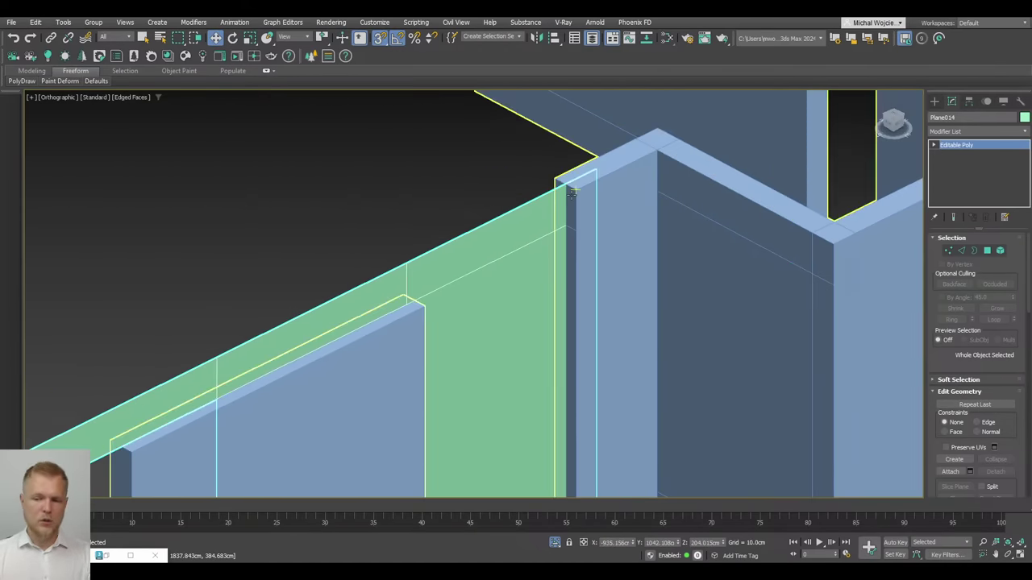
scroll(573, 191, "down", 3)
middle_click_drag(596, 310, 569, 298, "alt")
scroll(578, 262, "up", 3)
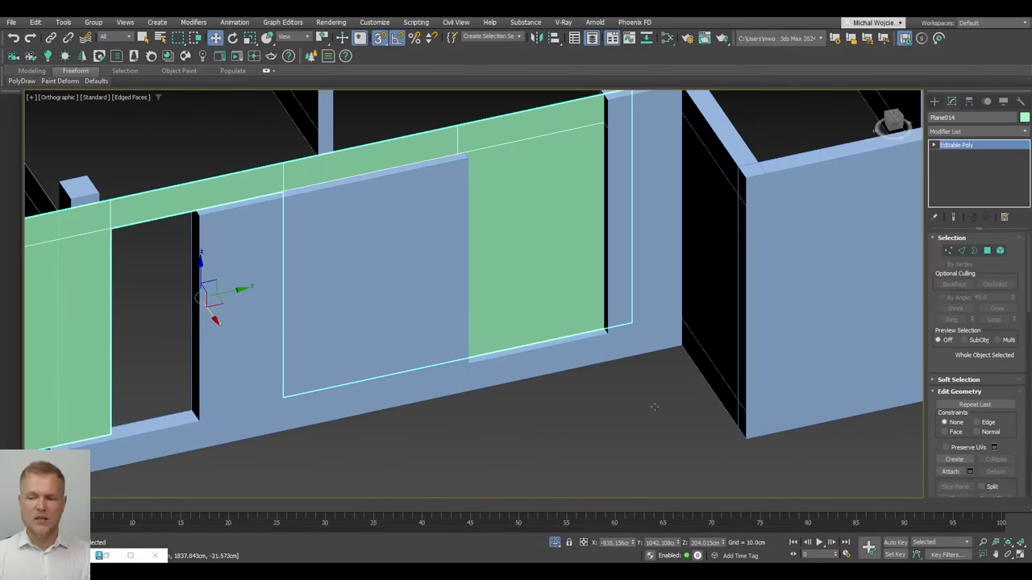
Fit the side plane's far panel to its opening by moving its end vertices and its inner upper vertices to the wall edges
middle_click_drag(654, 407, 599, 460)
key("1")
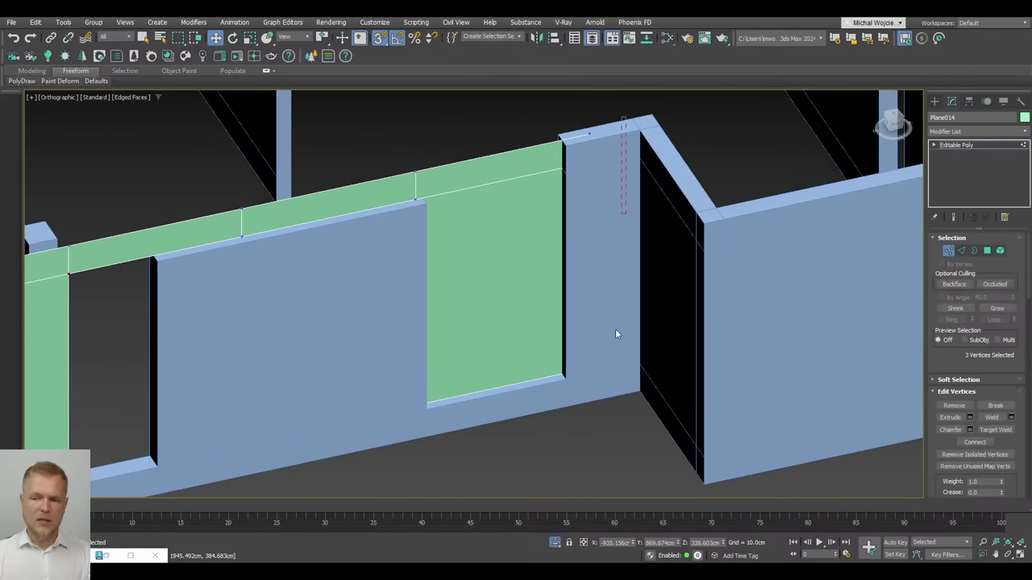
left_click_drag(619, 213, 562, 139)
middle_click_drag(499, 171, 511, 171)
left_click_drag(480, 132, 407, 219)
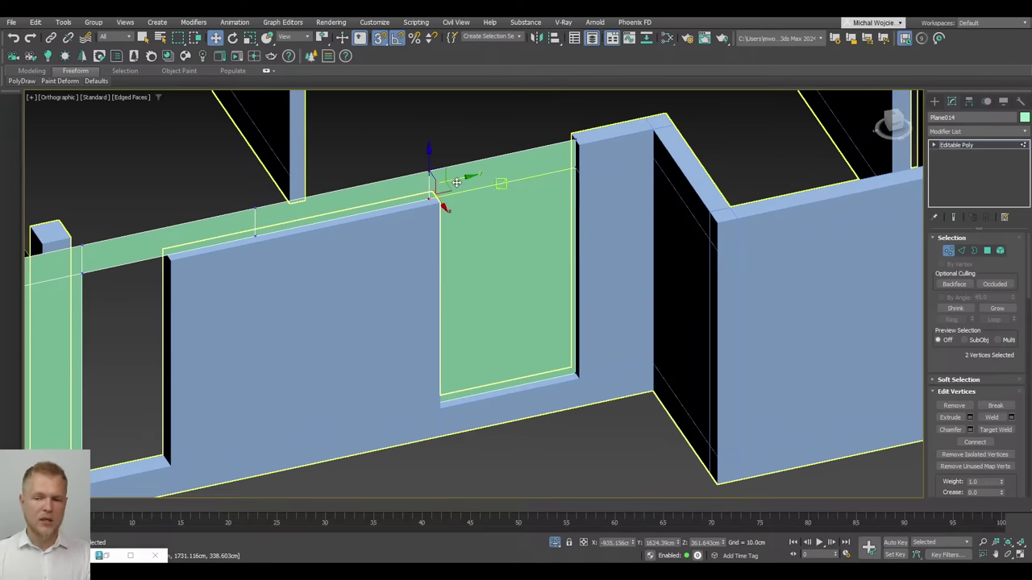
left_click_drag(458, 181, 440, 199)
Center the strip's middle vertices over the lowered side wall and move the next vertex column to that wall's front edge
middle_click_drag(291, 276, 443, 283)
left_click_drag(440, 279, 378, 195)
middle_click_drag(448, 289, 485, 267)
left_click_drag(483, 199, 491, 211)
middle_click_drag(361, 260, 420, 230)
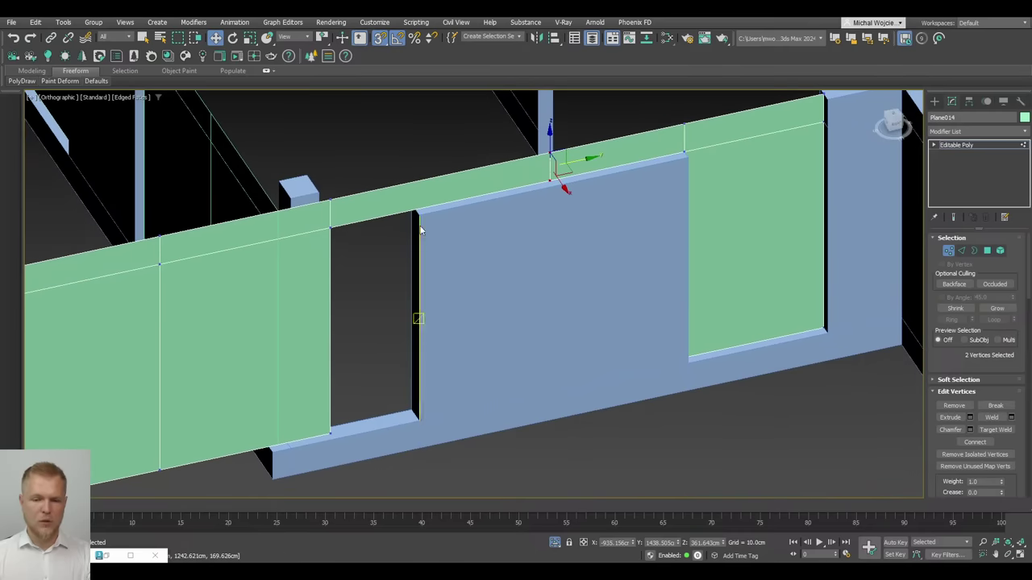
left_click_drag(333, 493, 333, 493)
left_click_drag(357, 286, 382, 251)
Move the side plane's next vertex column to the front corner and delete the vertices extending beyond it
middle_click_drag(382, 251, 488, 221)
left_click_drag(396, 184, 324, 417)
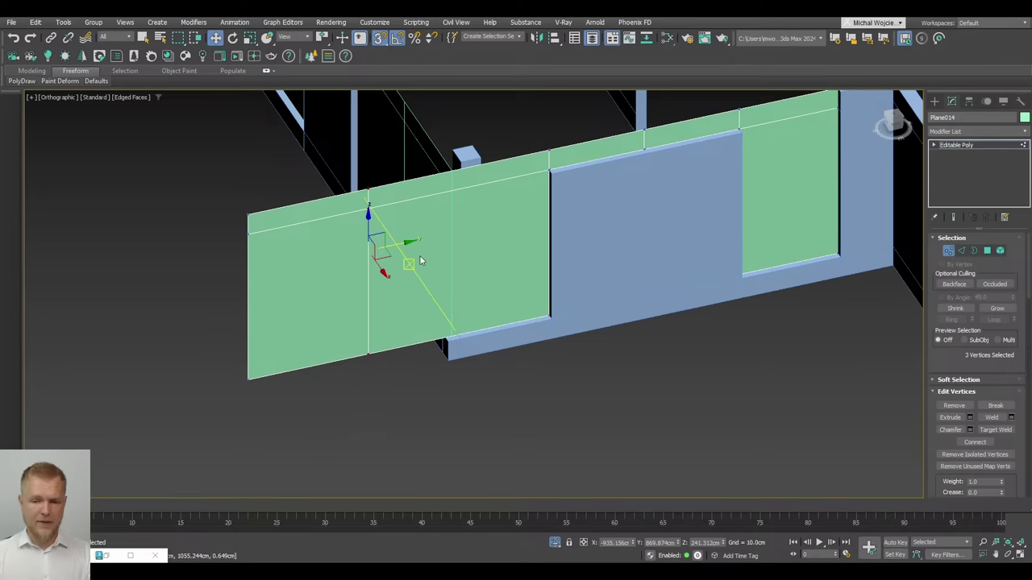
left_click_drag(407, 242, 490, 219)
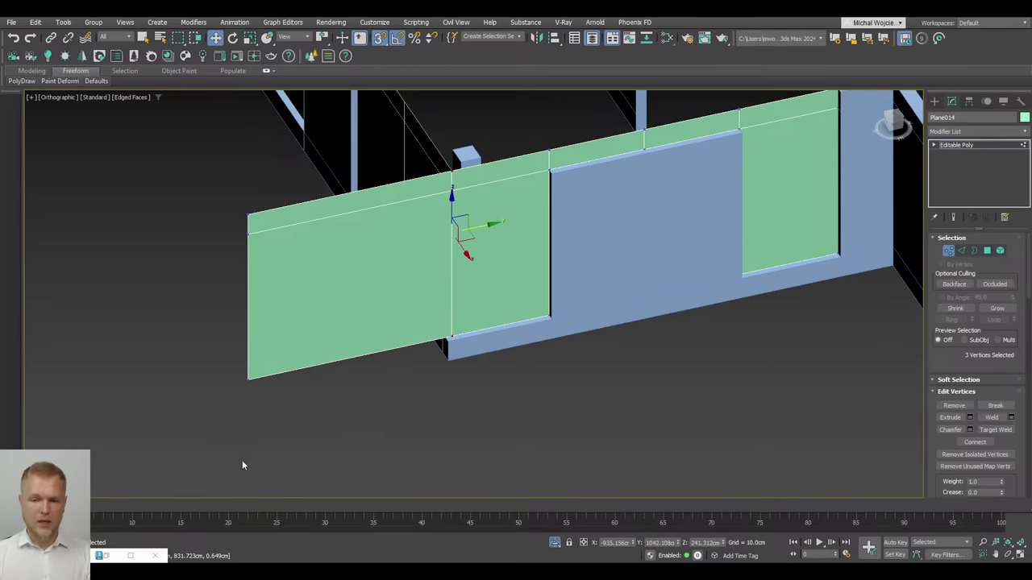
left_click_drag(212, 214, 213, 214)
key("Delete")
middle_click_drag(512, 330, 411, 375)
Add a vertical edge to the side plane's corner panel, aligned with the inner side of the corner post
key("2")
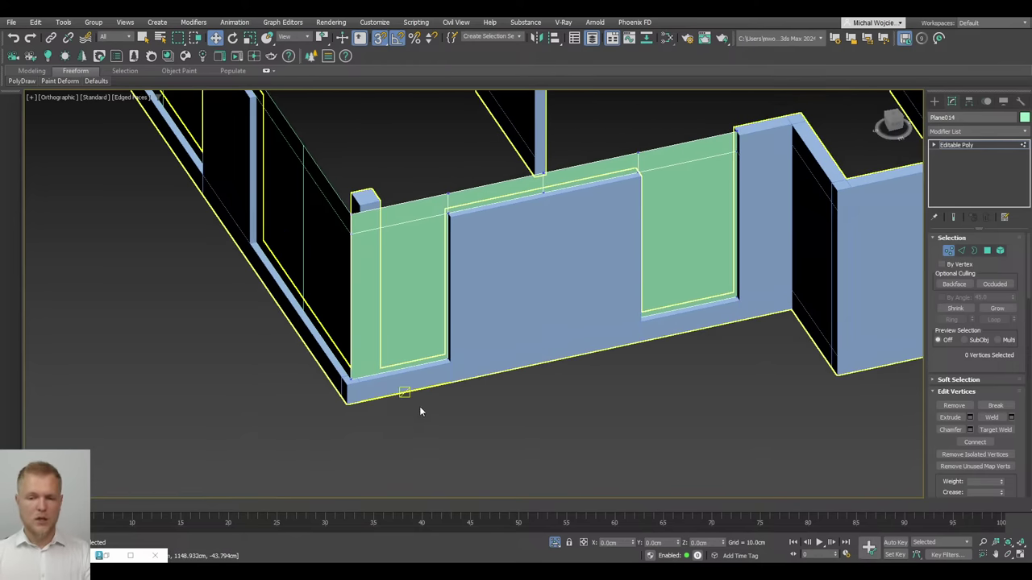
left_click_drag(419, 406, 401, 147)
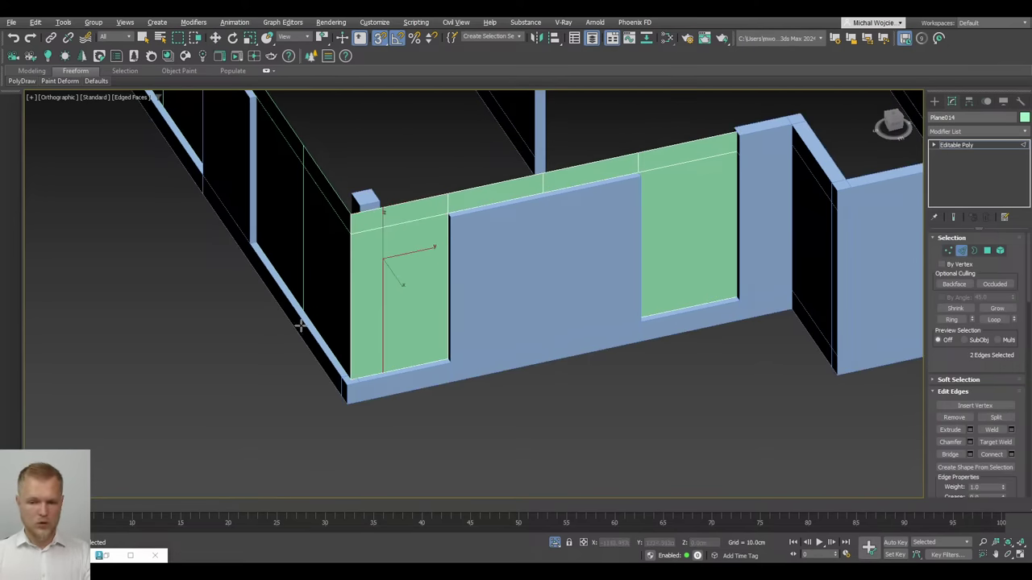
middle_click_drag(300, 326, 494, 320, "alt")
scroll(494, 320, "up", 3)
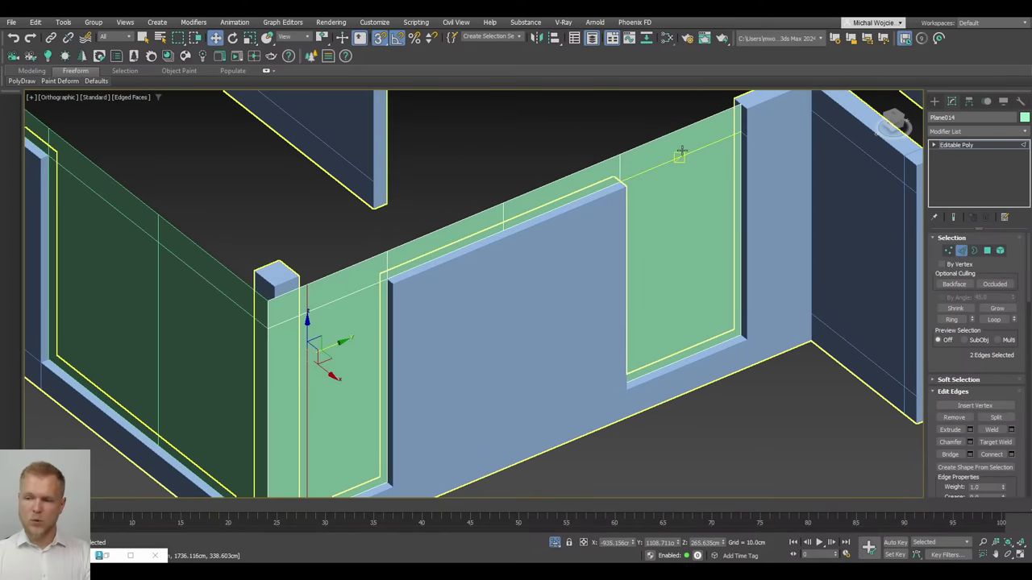
Correct the far side panel's shape by moving its stray lower vertex to the opening's lower corner in wireframe view
key("2")
middle_click_drag(578, 330, 511, 445, "alt")
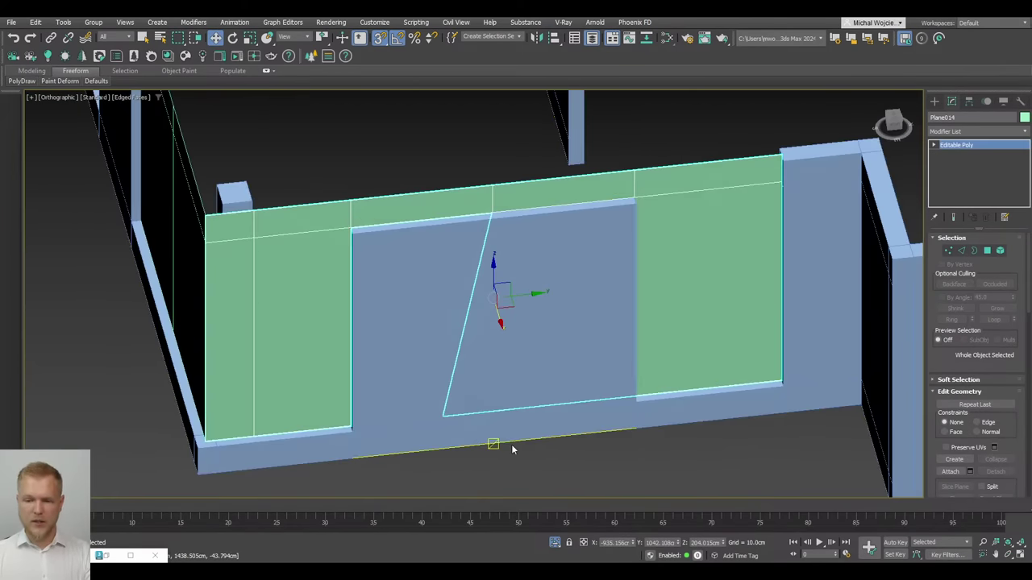
key("1")
key("ctrl+z")
left_click(419, 375)
middle_click_drag(572, 372, 501, 380)
key("F3")
left_click(563, 403)
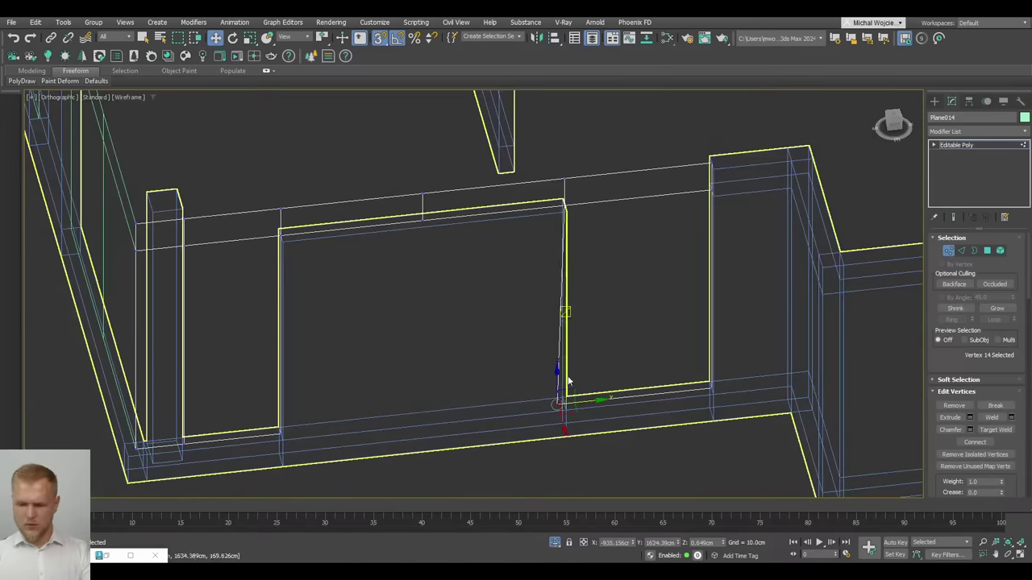
middle_click_drag(643, 338, 593, 339)
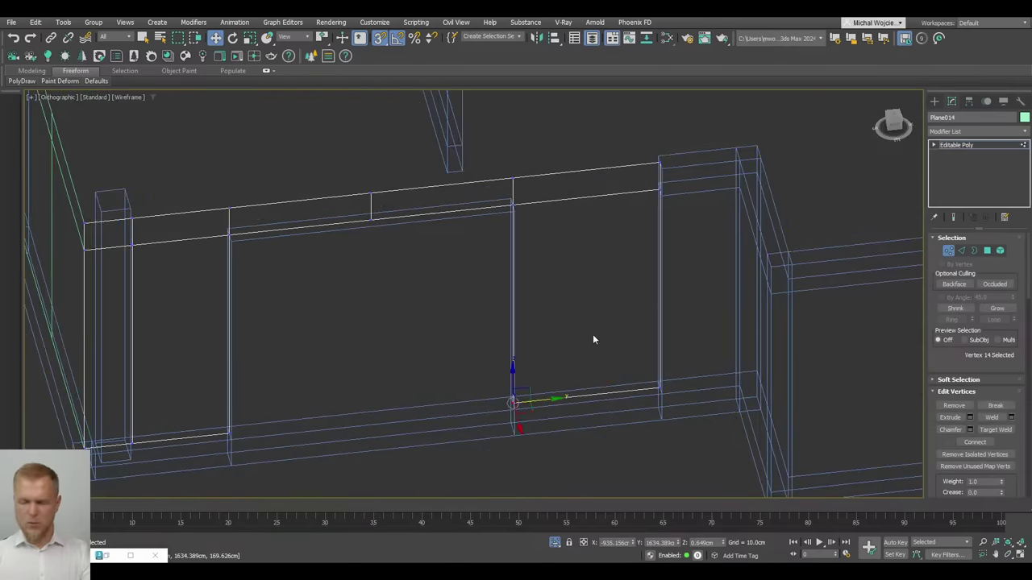
key("F3")
Connect the far side panel's three horizontal edges to add a vertical edge through its middle
key("2")
left_click_drag(605, 153, 632, 429)
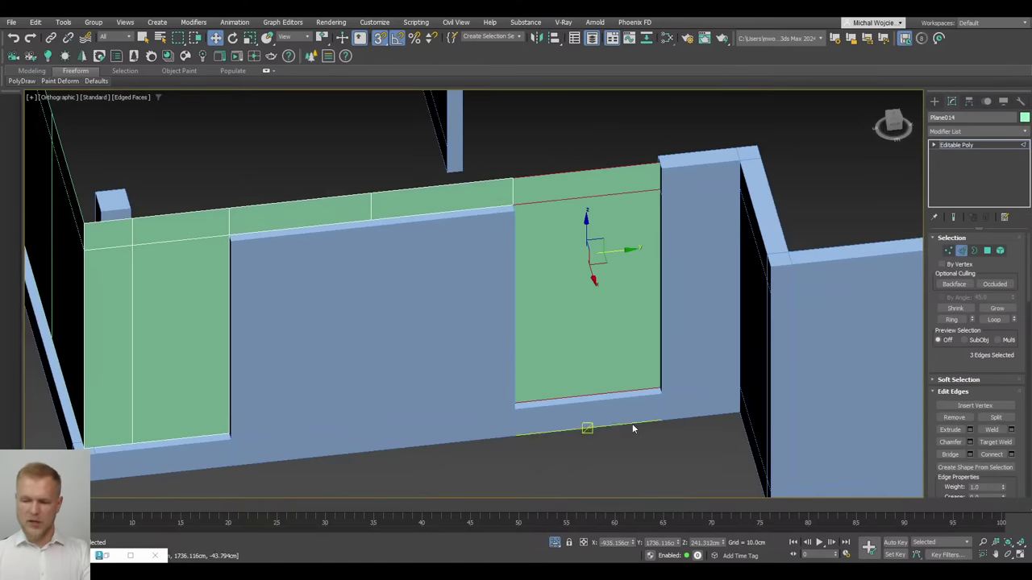
left_click(990, 454)
scroll(521, 355, "down", 3)
middle_click_drag(510, 402, 533, 403, "alt")
middle_click_drag(533, 403, 552, 413)
left_click(537, 414)
middle_click_drag(552, 413, 586, 408)
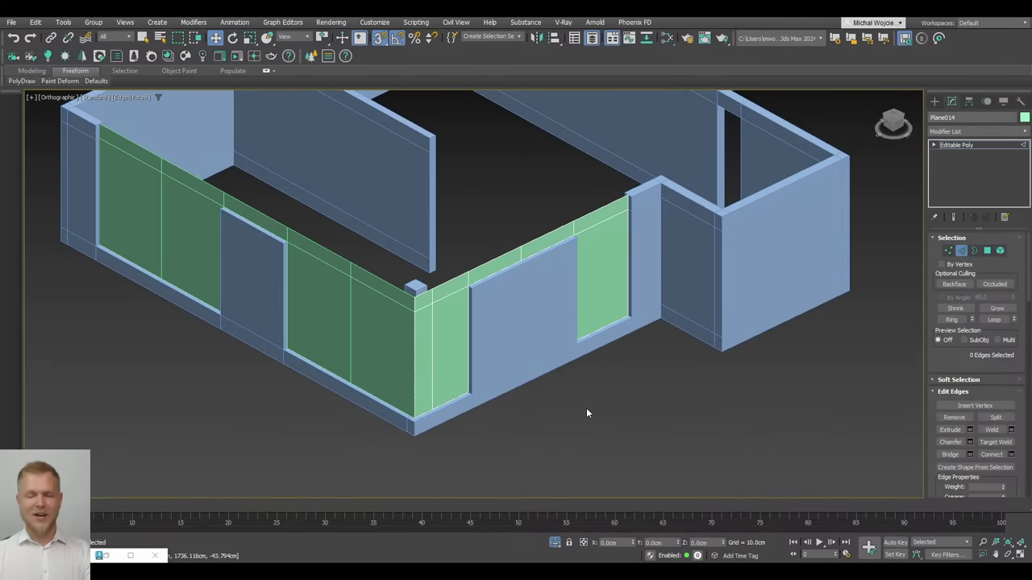
Leave the side plane's edge editing and add a vertical edge to the front plane's corner panel, aligned with the corner post
left_click(961, 253)
middle_click_drag(428, 380, 397, 363, "alt")
left_click(397, 364)
left_click(433, 337)
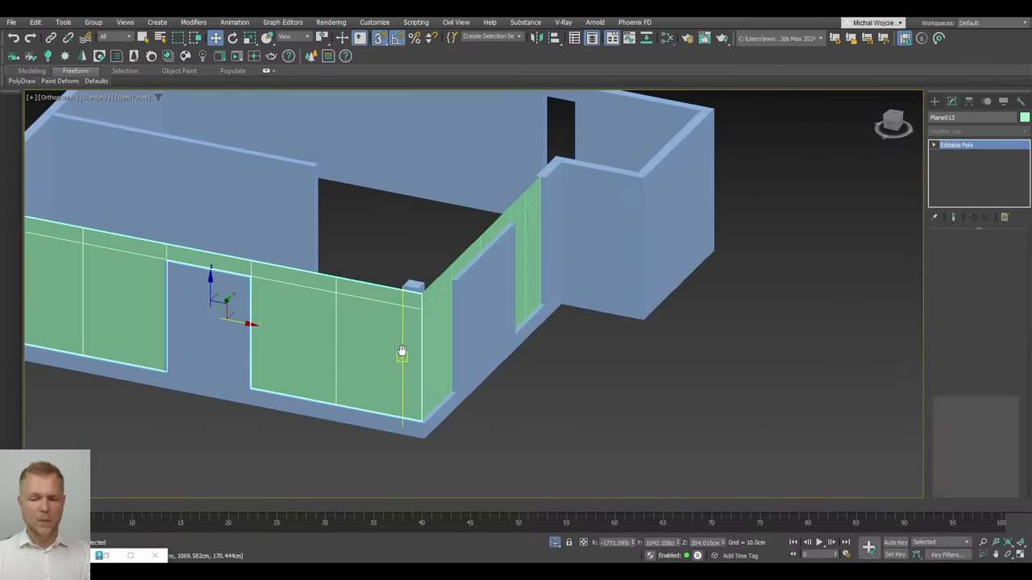
scroll(433, 337, "up", 3)
scroll(438, 188, "down", 5)
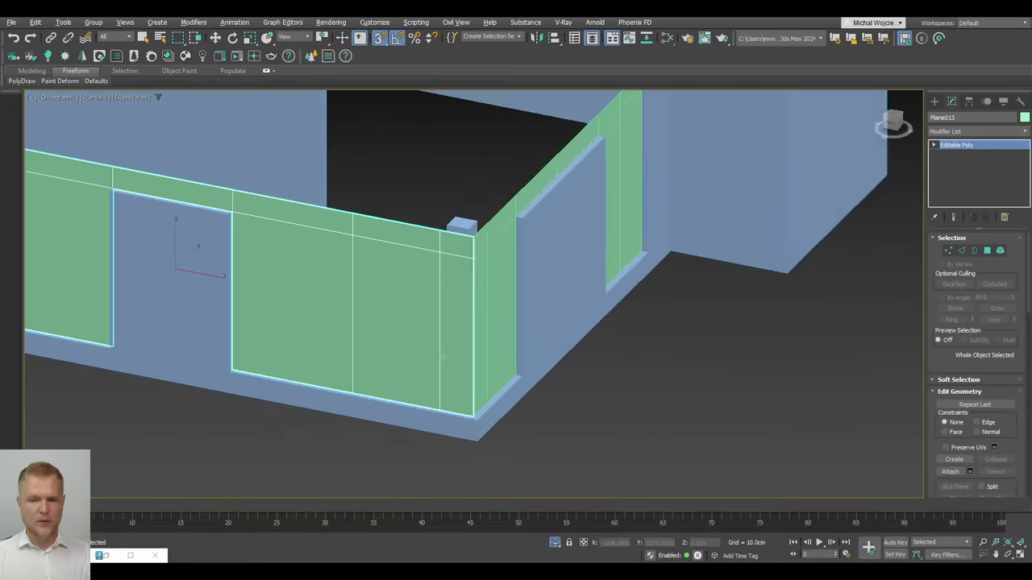
key("w")
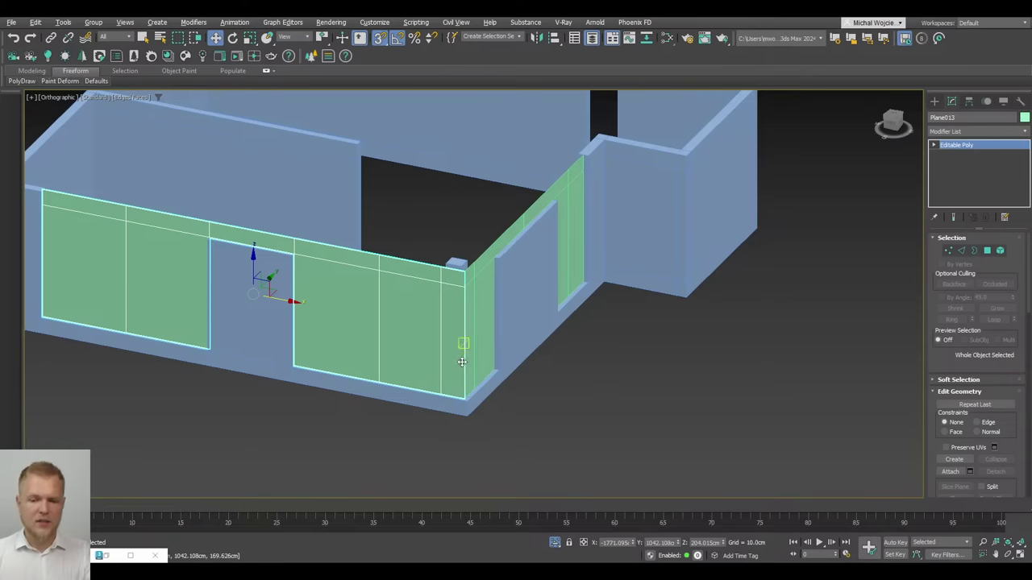
Split all edges of the front plane so each glazing panel becomes a separate element
middle_click_drag(461, 346, 522, 350)
key("2")
left_click(520, 352)
key("2")
key("ctrl+a")
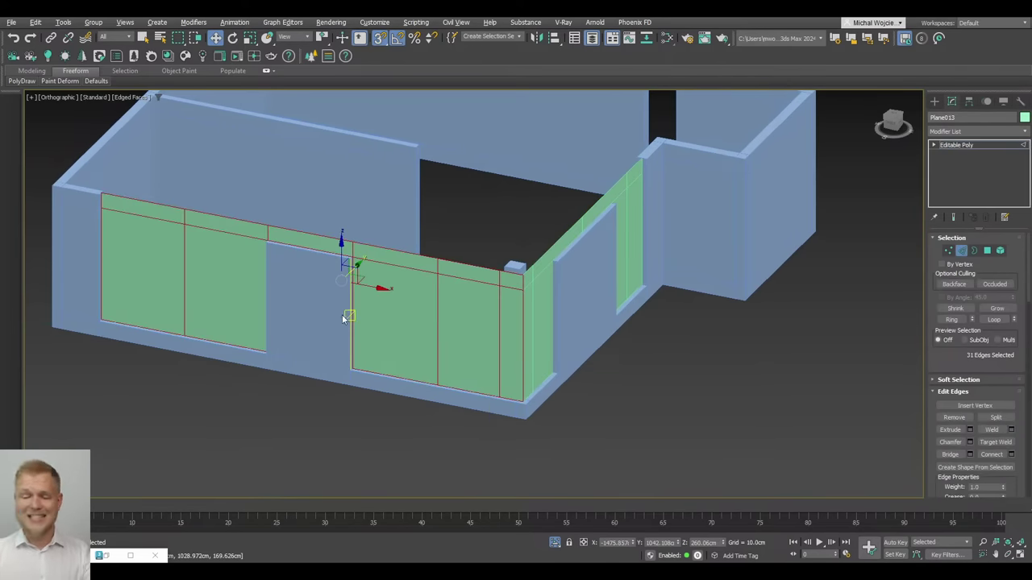
left_click(988, 419)
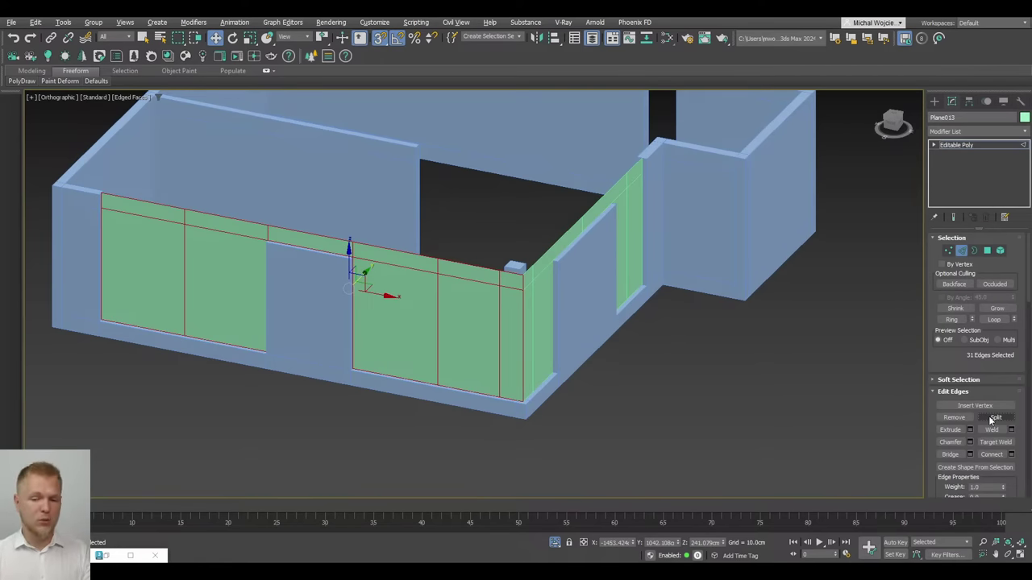
Try to pull the panel beside the doorway out of the front plane as a separate element
left_click(999, 252)
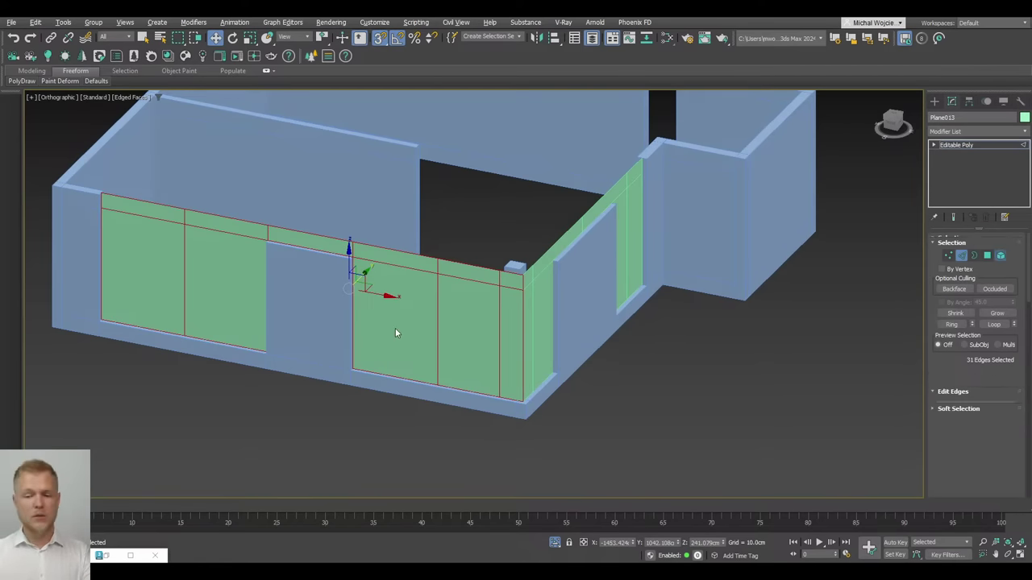
left_click(395, 329)
left_click_drag(404, 311, 323, 358)
middle_click_drag(332, 352, 375, 336)
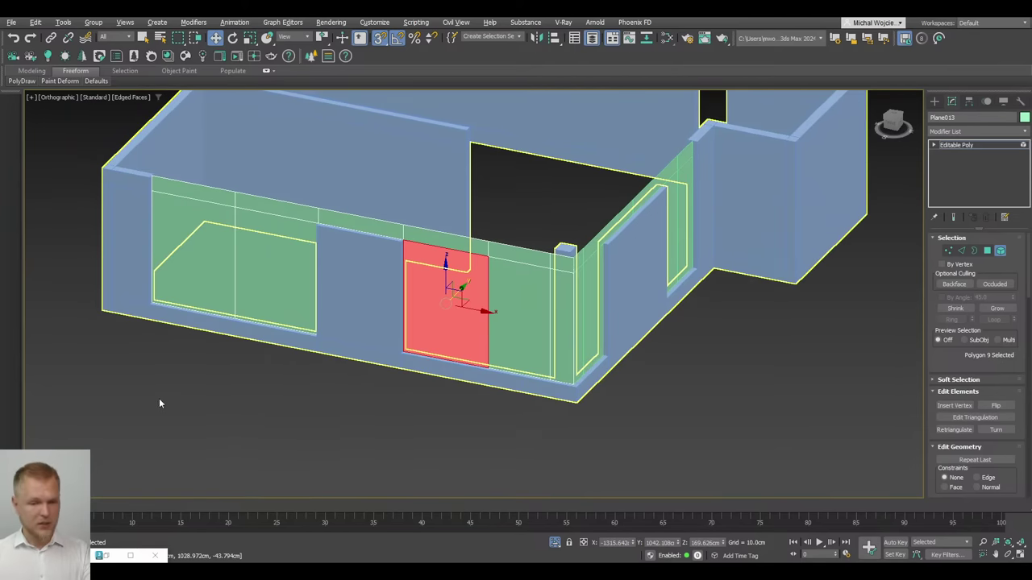
Create a Linear shape from all border edges of the front plane's panels, with snapping turned off
key("2")
left_click_drag(363, 262, 603, 141, "ctrl")
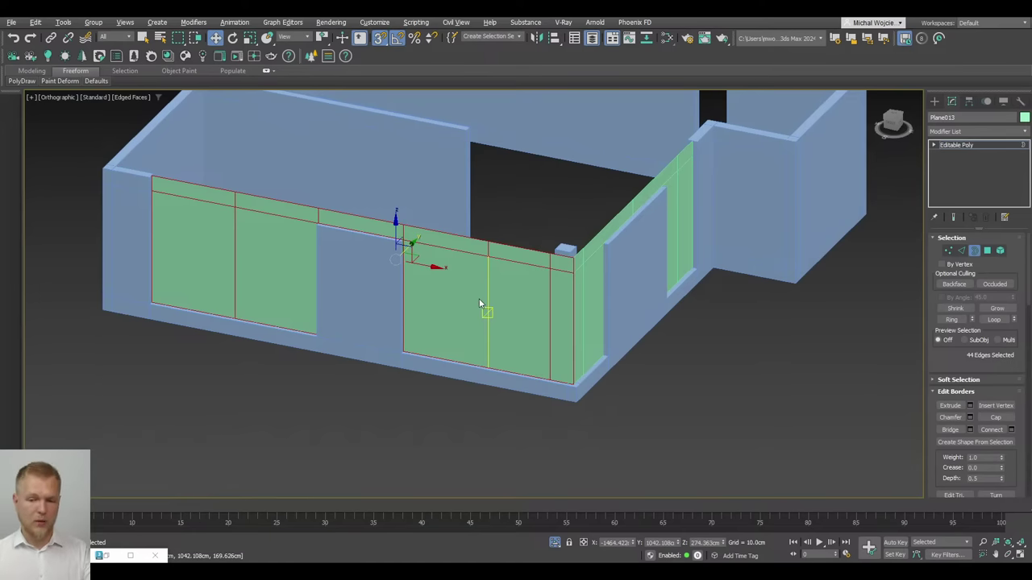
key("s")
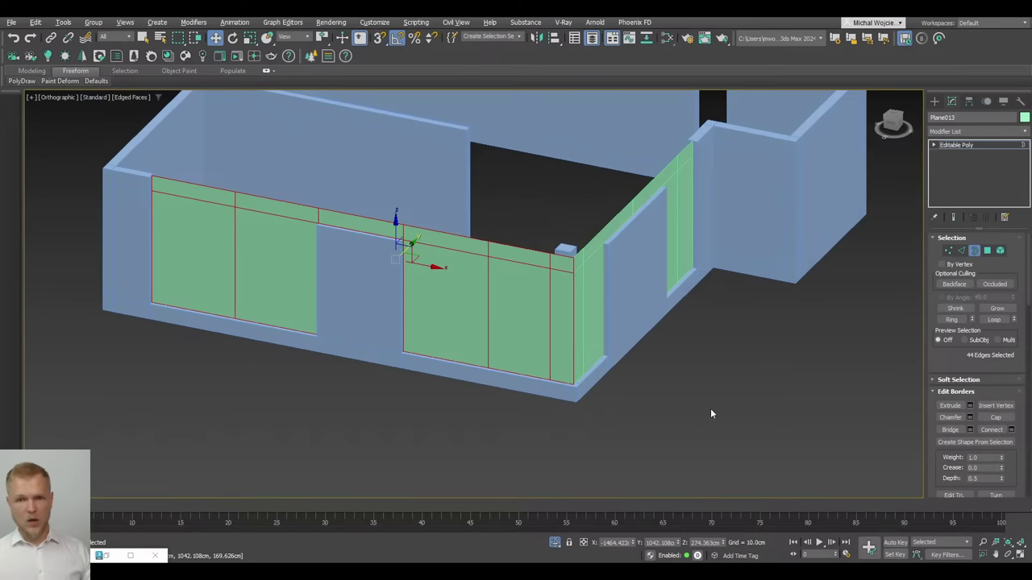
left_click(977, 442)
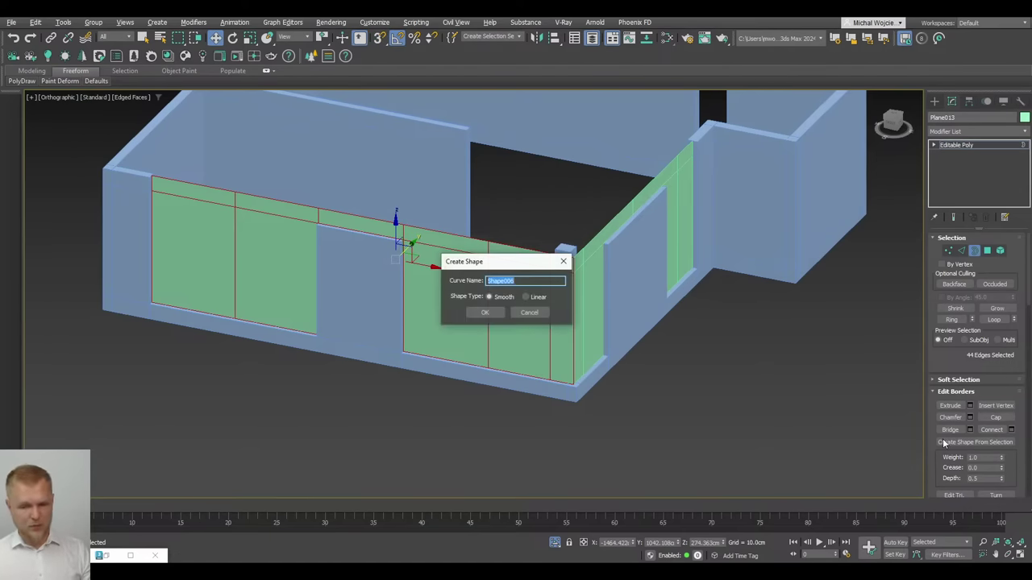
left_click(537, 296)
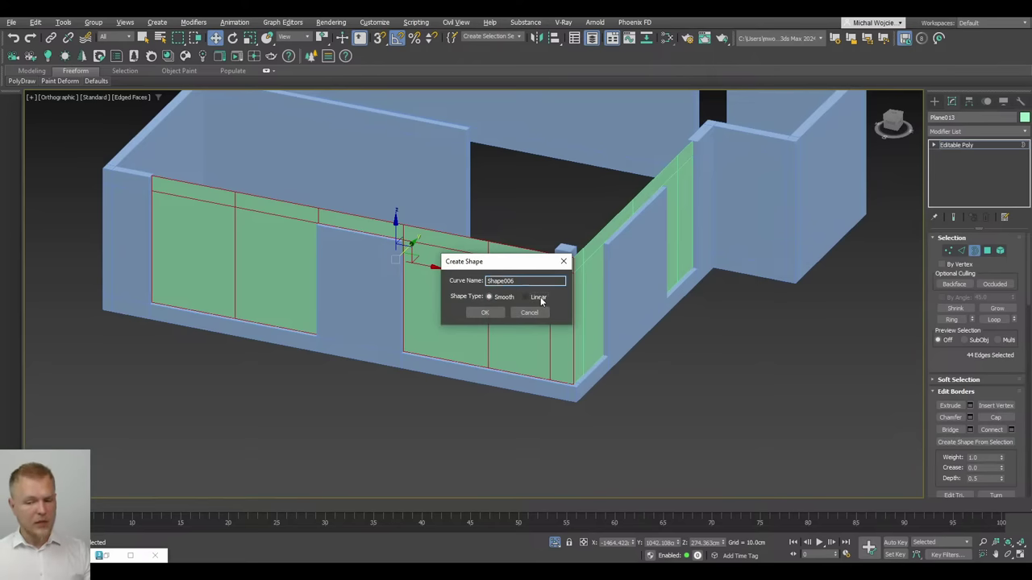
left_click(484, 313)
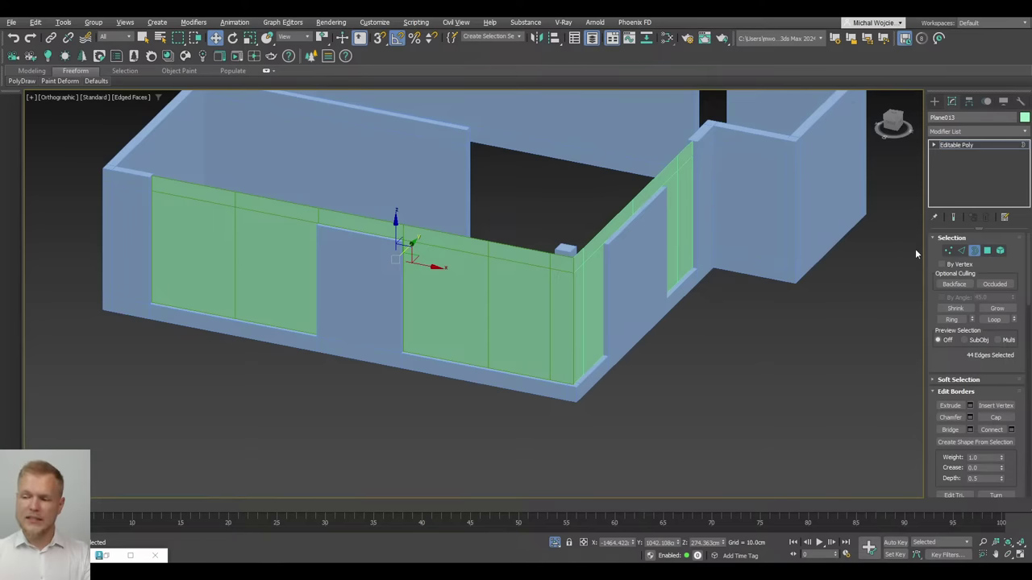
Leave border editing, move the front plane aside to inspect the extracted outline shape, and undo the move
left_click(975, 255)
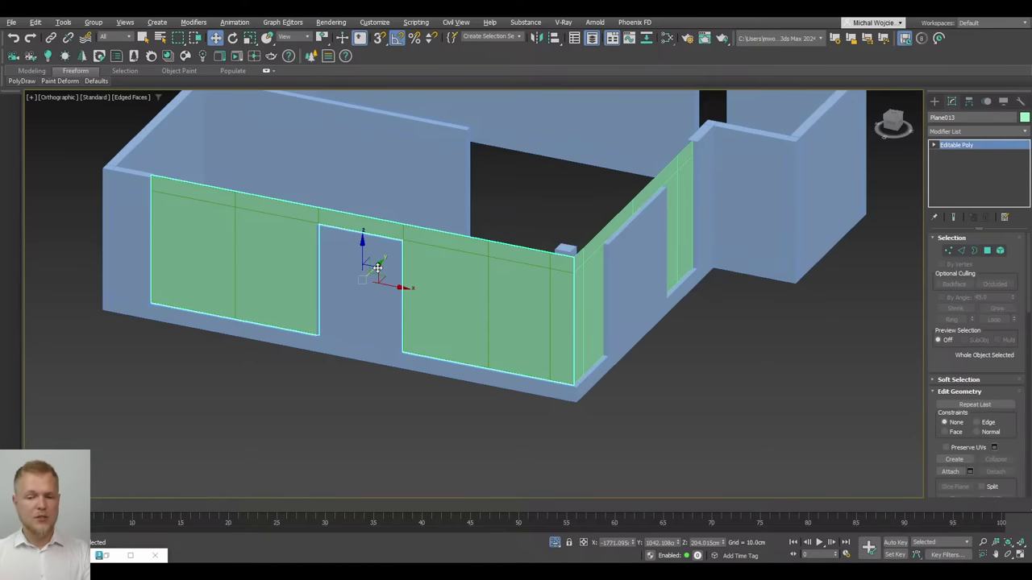
left_click_drag(366, 266, 305, 322)
scroll(536, 214, "up", 5)
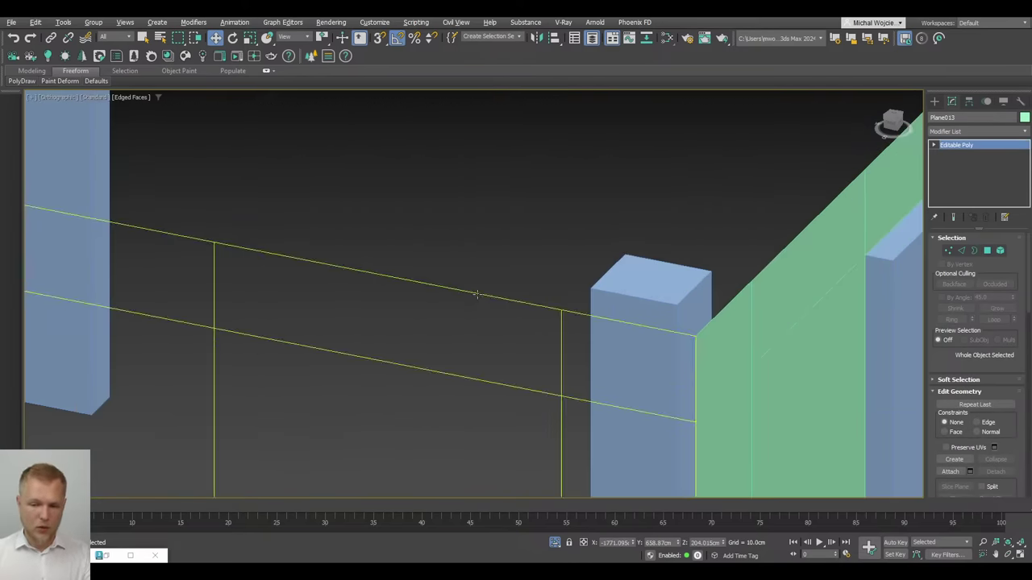
scroll(482, 295, "down", 6)
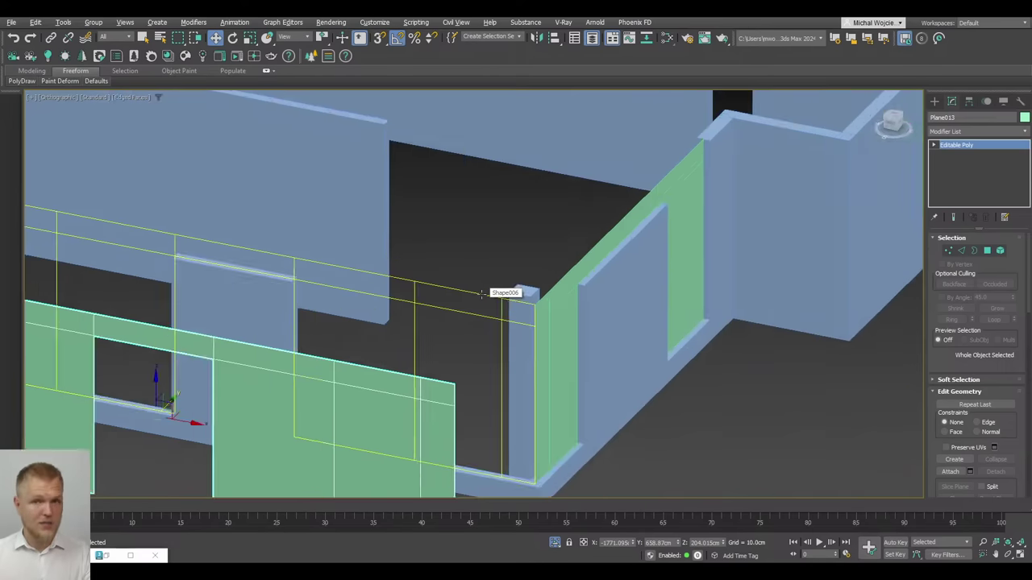
key("ctrl+z")
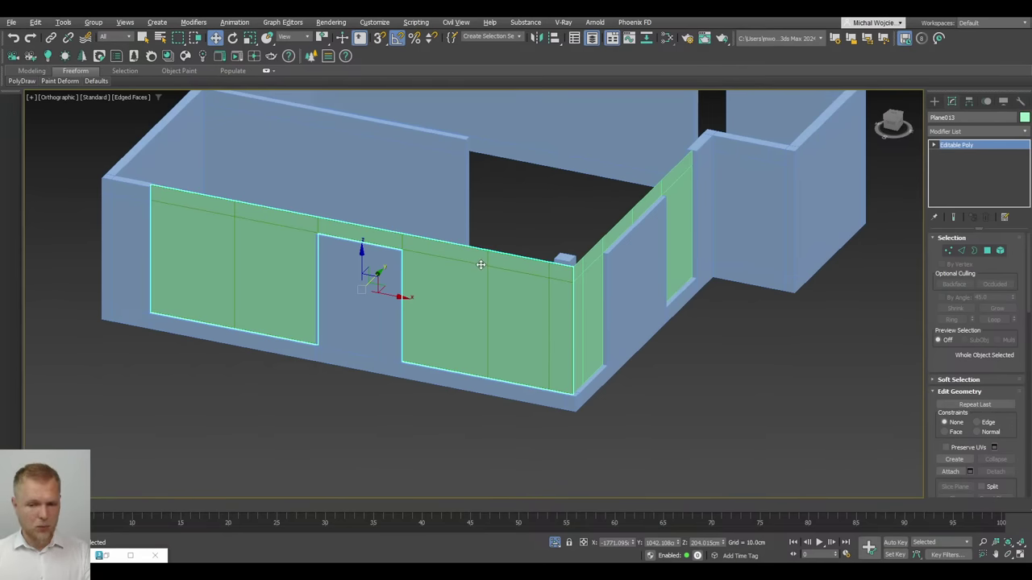
Select the sample window frame standing away from the house and examine its Sweep modifier, custom section and corner geometry
scroll(481, 264, "up", 2)
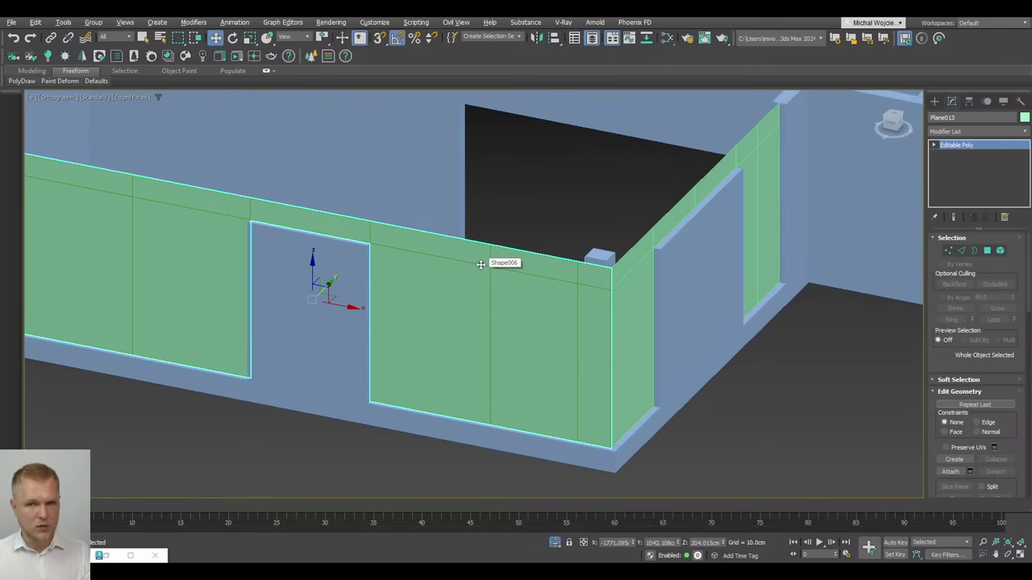
scroll(480, 264, "down", 8)
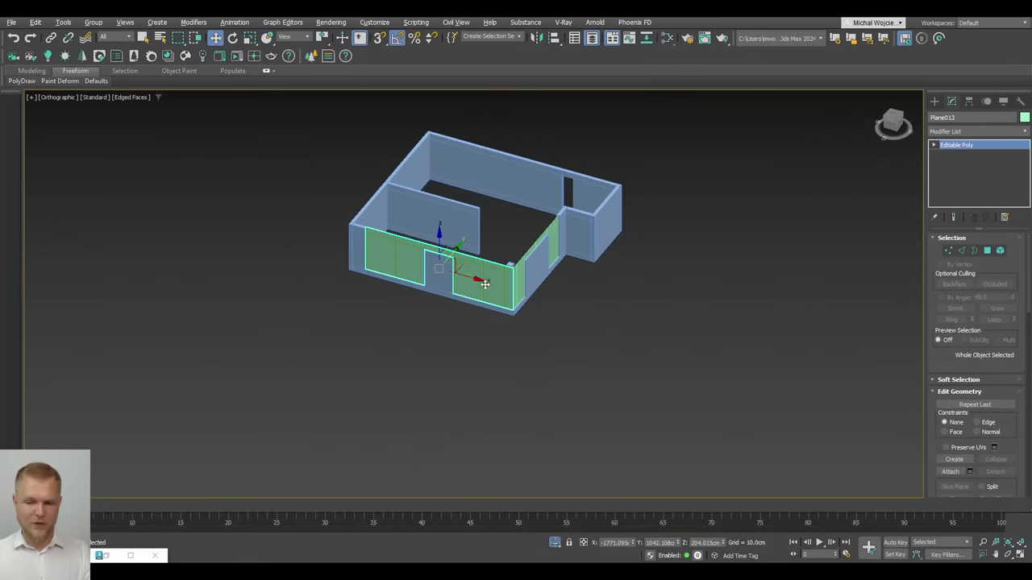
middle_click_drag(638, 327, 616, 339)
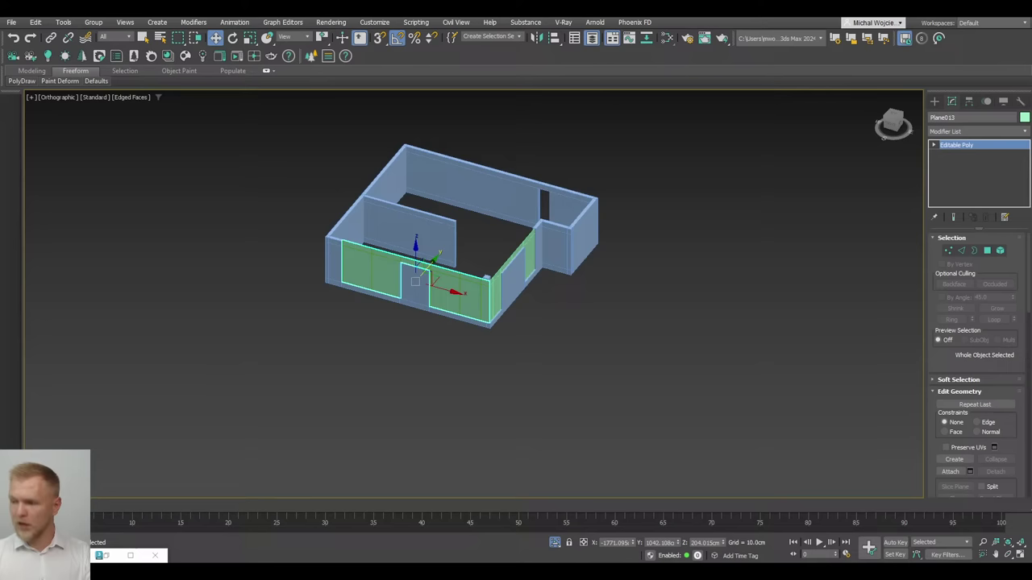
middle_click_drag(731, 475, 511, 431)
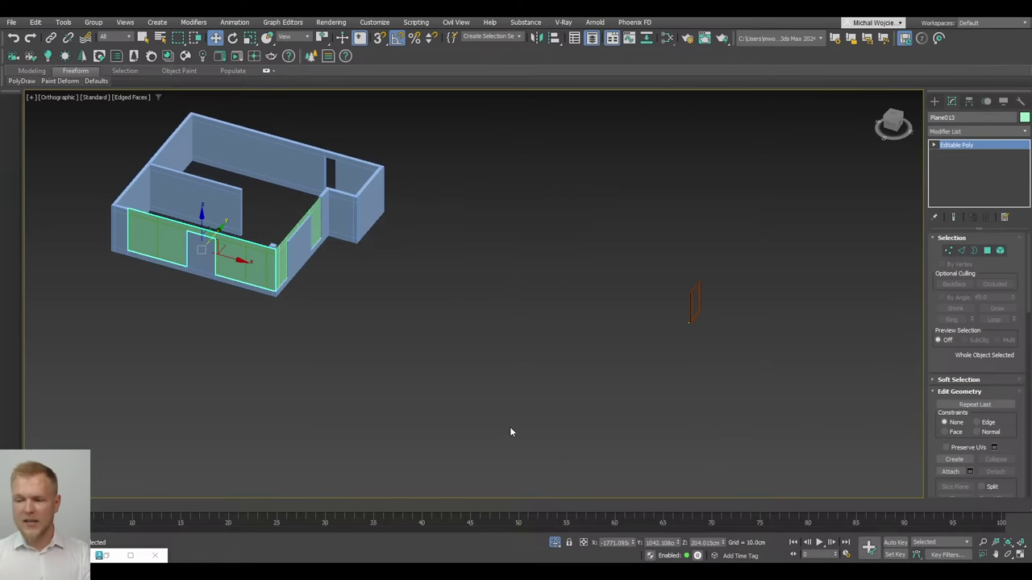
scroll(730, 299, "up", 1)
scroll(690, 328, "up", 3)
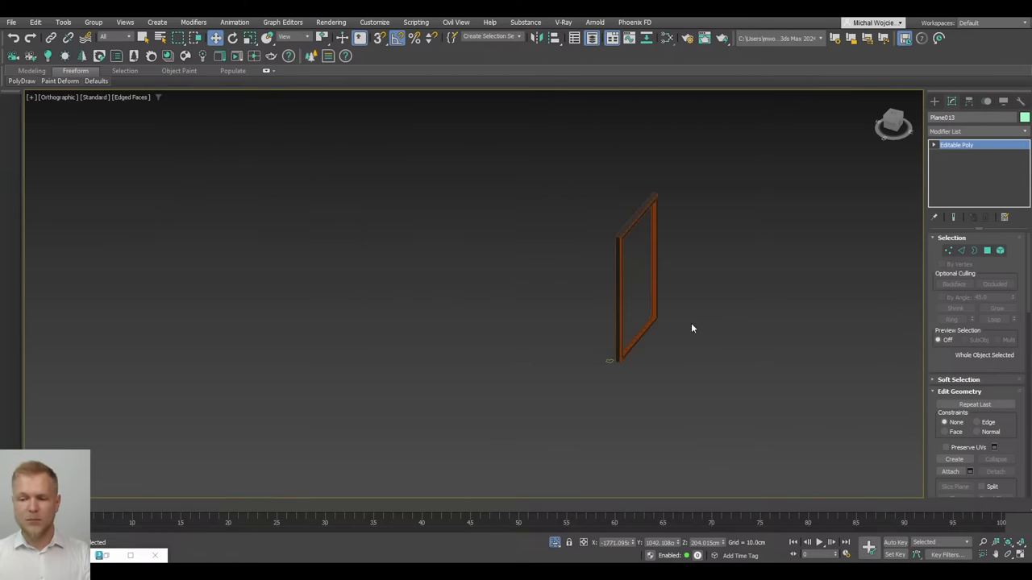
left_click(634, 350)
middle_click_drag(635, 350, 613, 339, "alt")
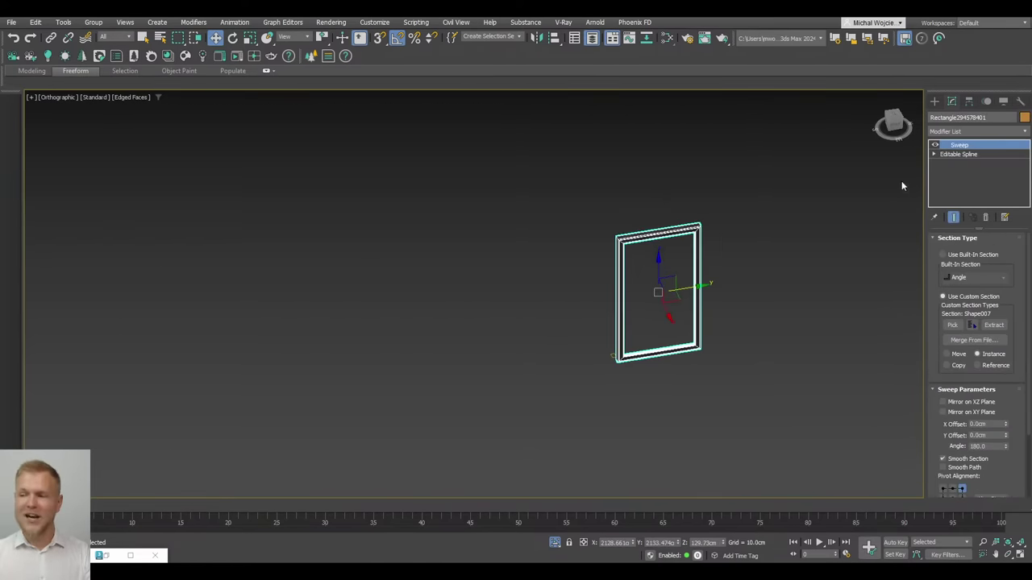
scroll(737, 299, "up", 5)
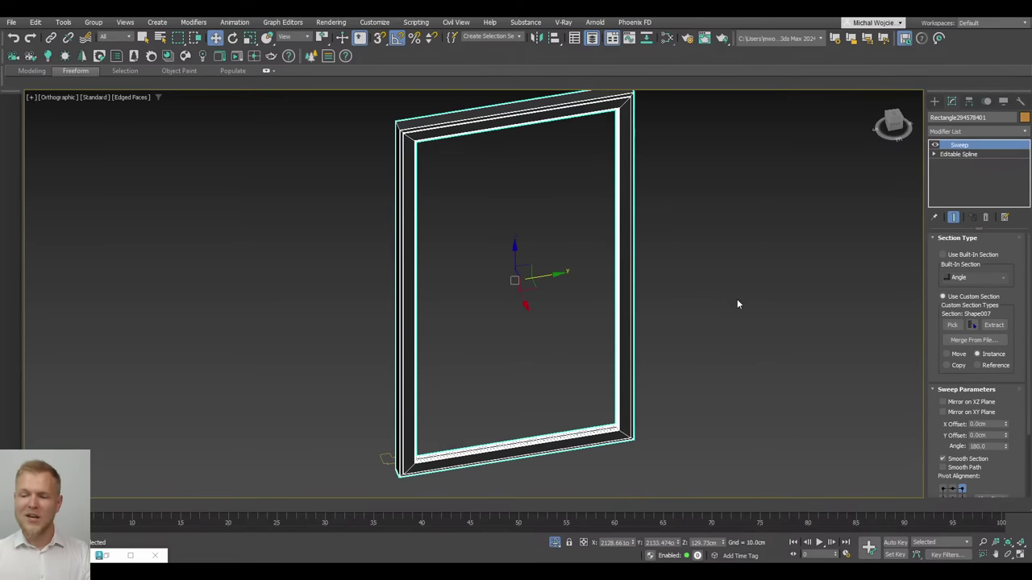
scroll(674, 417, "up", 2)
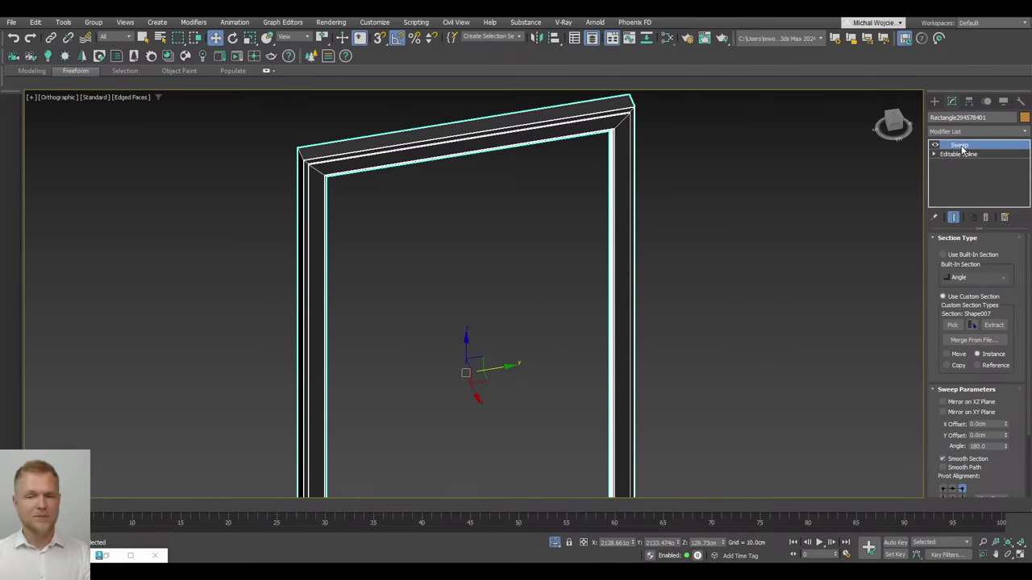
middle_click_drag(556, 257, 570, 254)
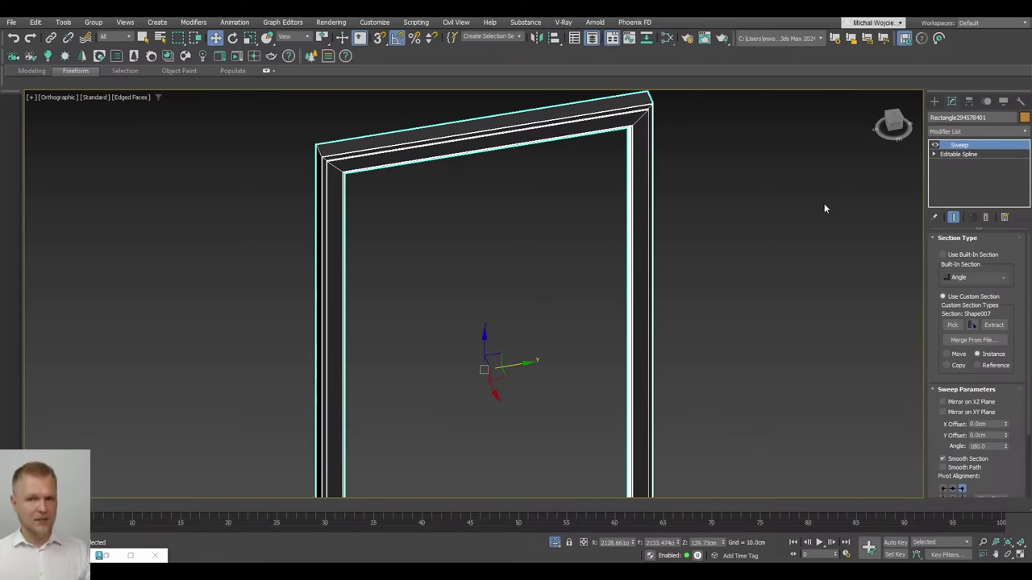
middle_click_drag(496, 371, 479, 403, "alt")
scroll(482, 383, "up", 2)
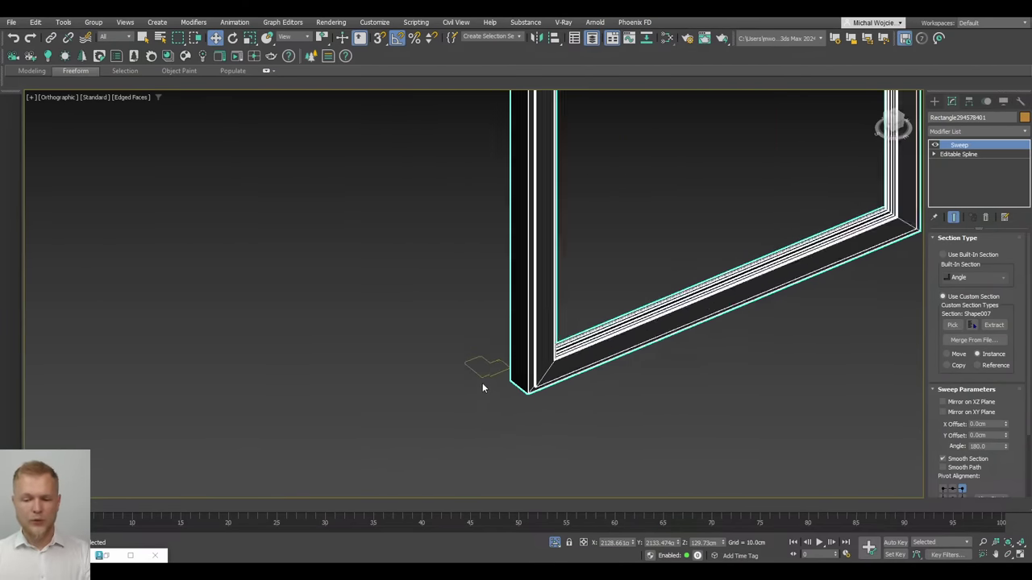
Select the small section profile beside the sample frame, show it in top view and start editing its segments
left_click(494, 370)
left_click(492, 369)
key("t")
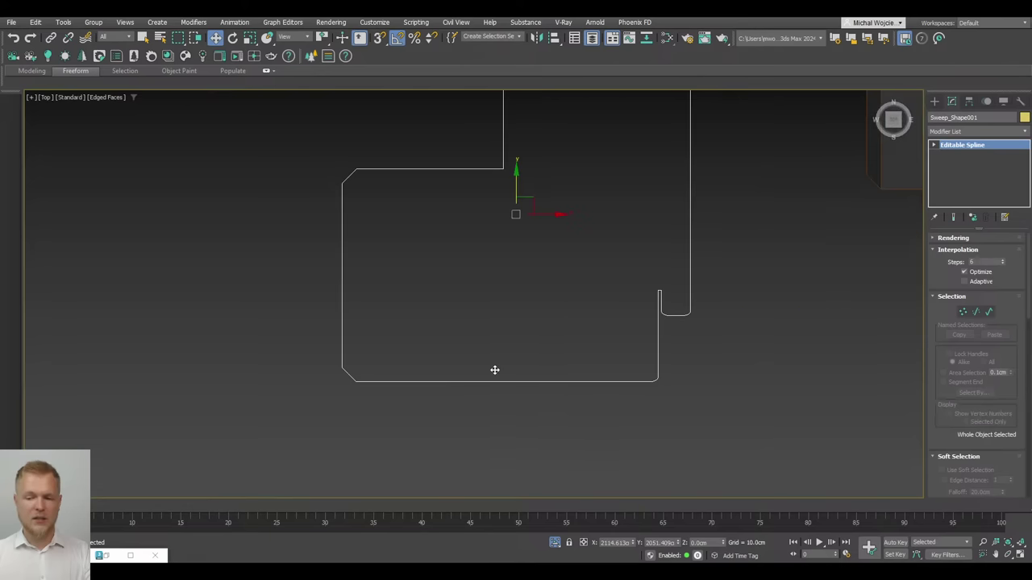
scroll(502, 382, "down", 2)
middle_click_drag(567, 273, 510, 350)
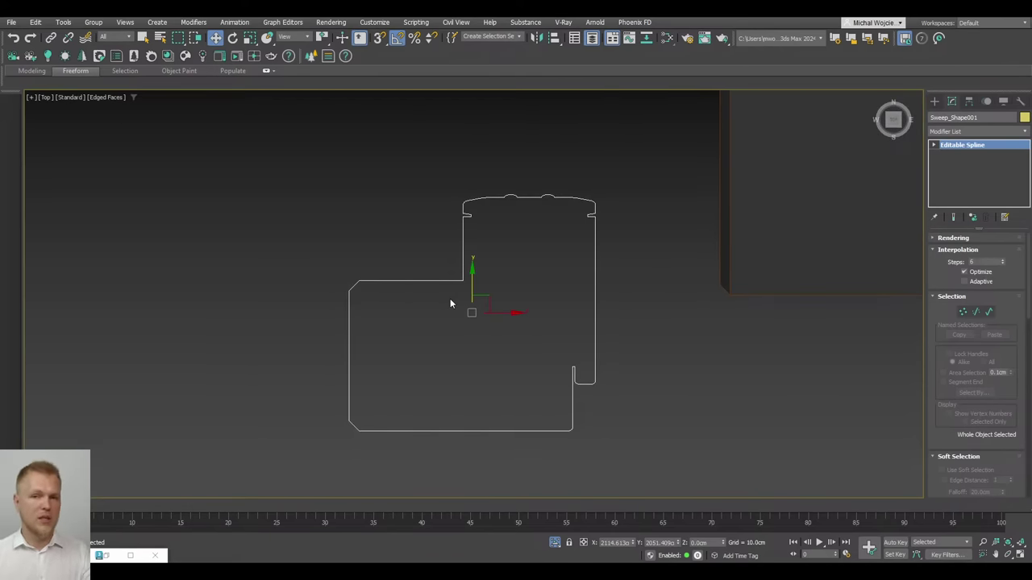
left_click(976, 312)
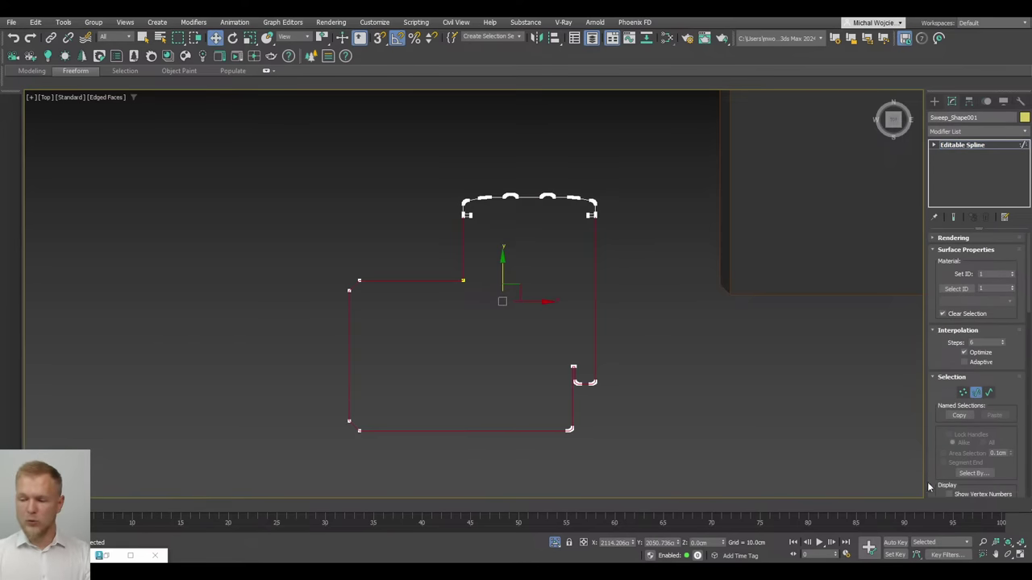
Look through the segment-level settings of the frame's section profile spline
scroll(938, 436, "down", 10)
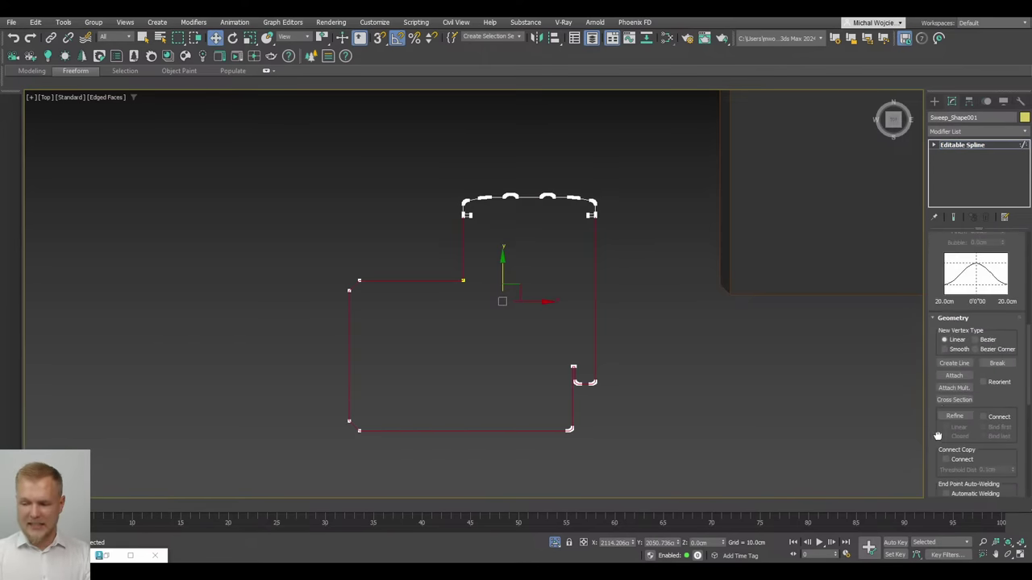
scroll(938, 436, "down", 10)
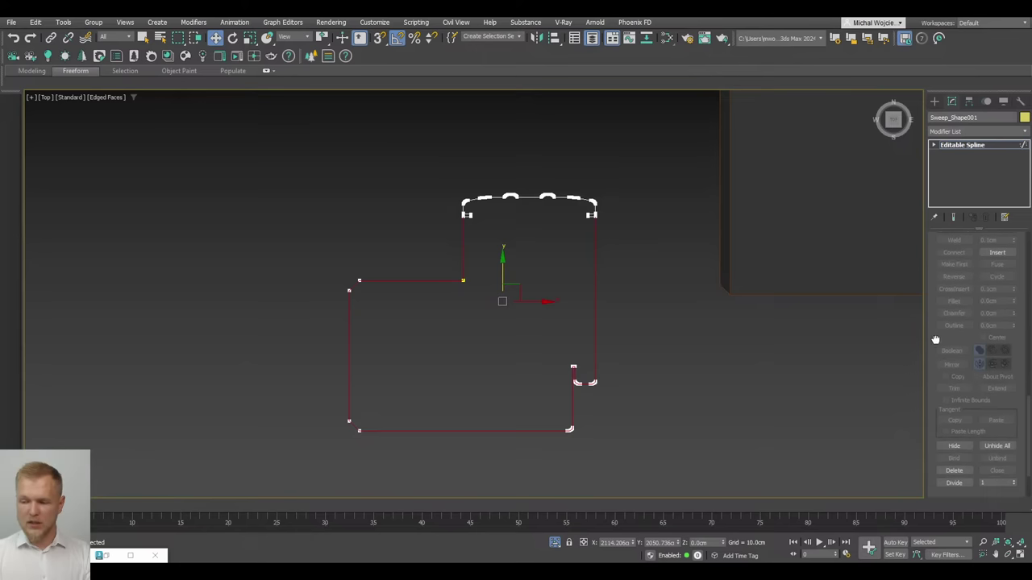
left_click_drag(935, 340, 928, 275)
scroll(940, 382, "up", 5)
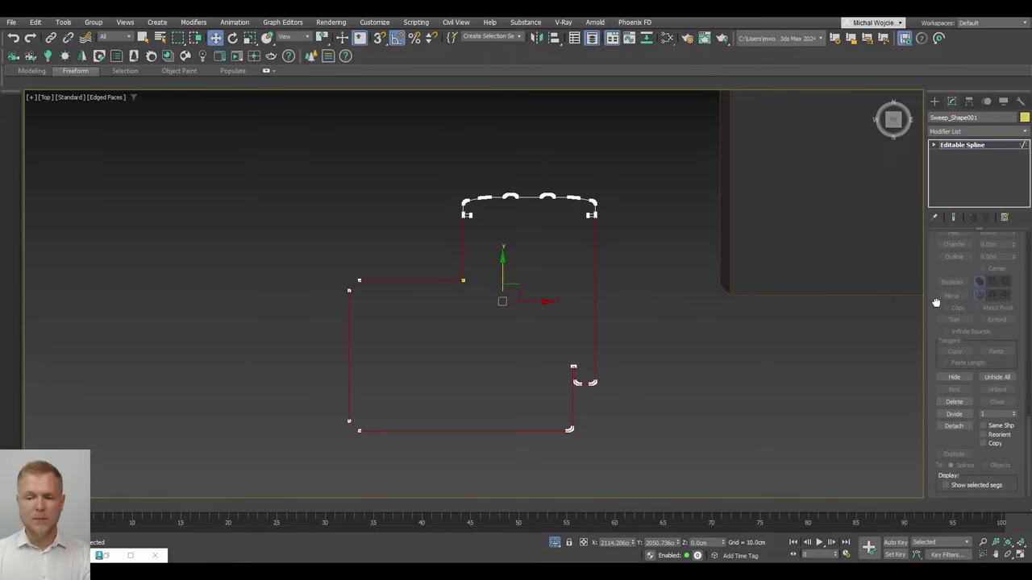
scroll(983, 345, "up", 5)
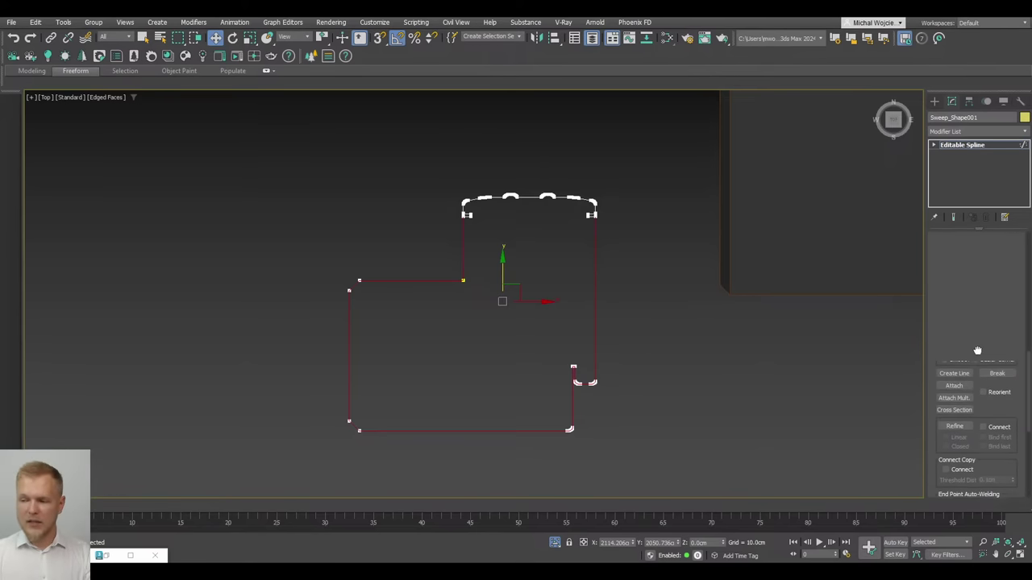
scroll(935, 379, "up", 5)
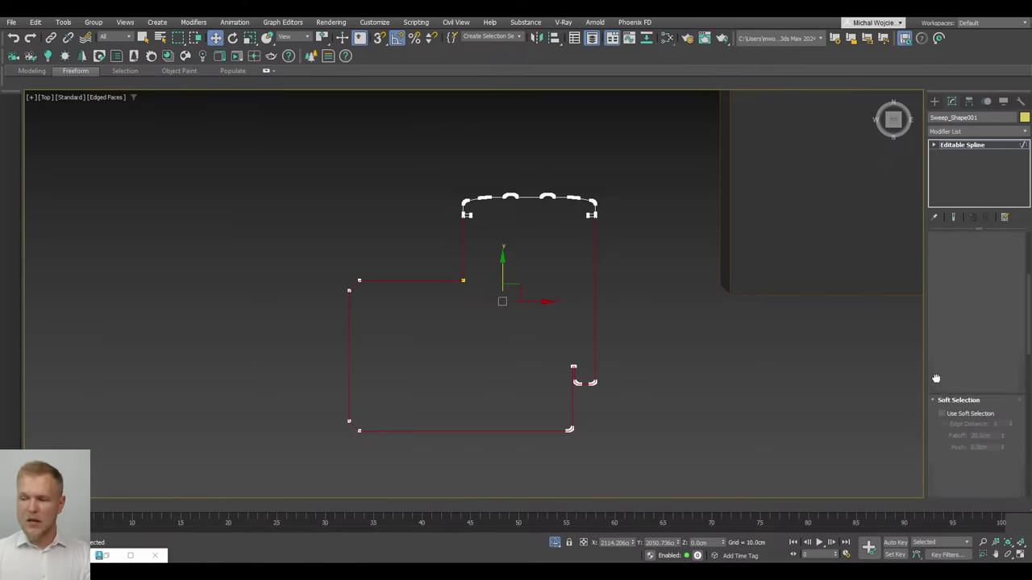
scroll(932, 413, "up", 3)
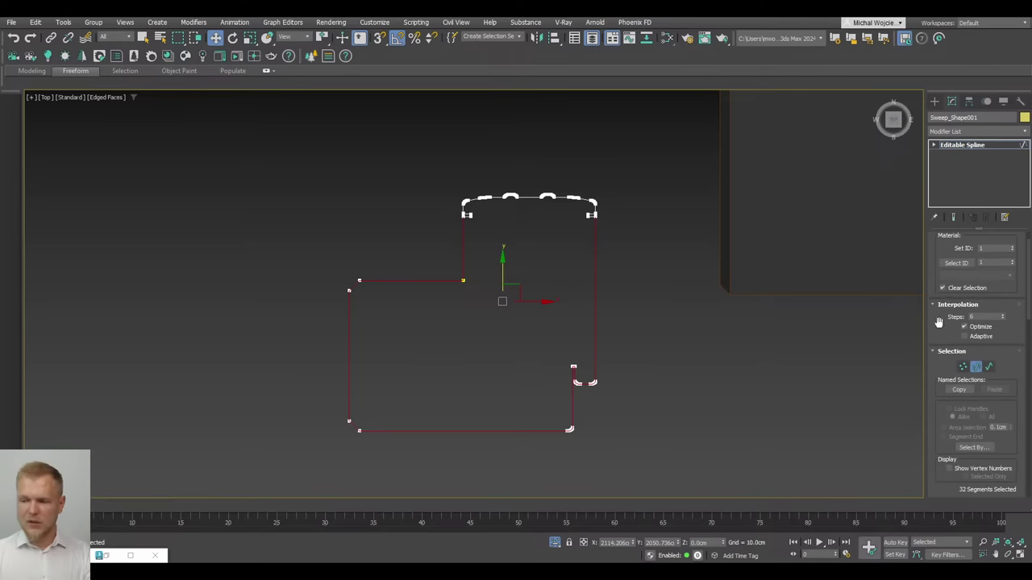
left_click_drag(938, 327, 945, 363)
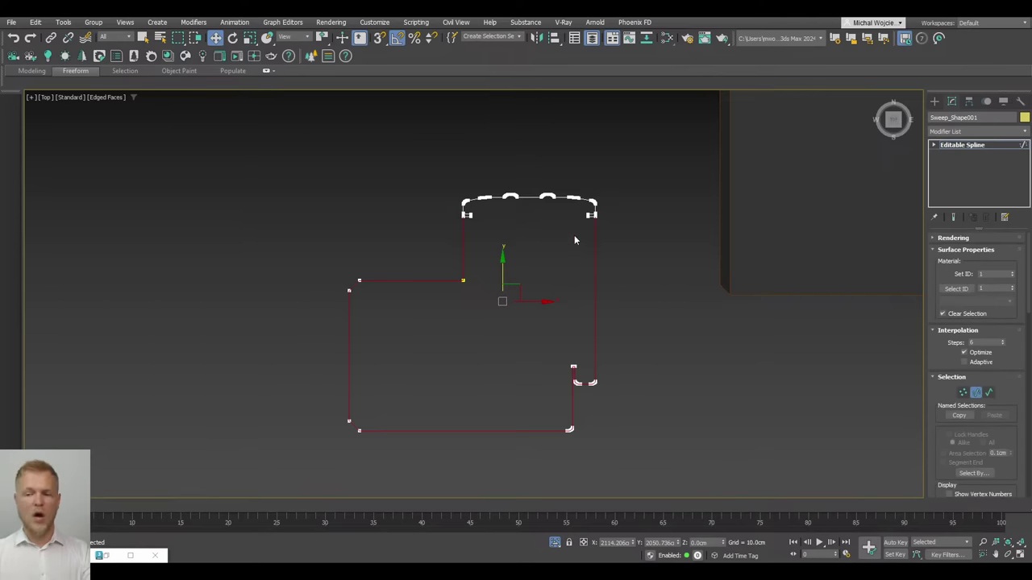
Examine the small curves and notches at the upper end of the frame's section profile up close
middle_click_drag(529, 191, 527, 240)
scroll(528, 240, "down", 1)
scroll(528, 239, "up", 5)
scroll(528, 239, "down", 1)
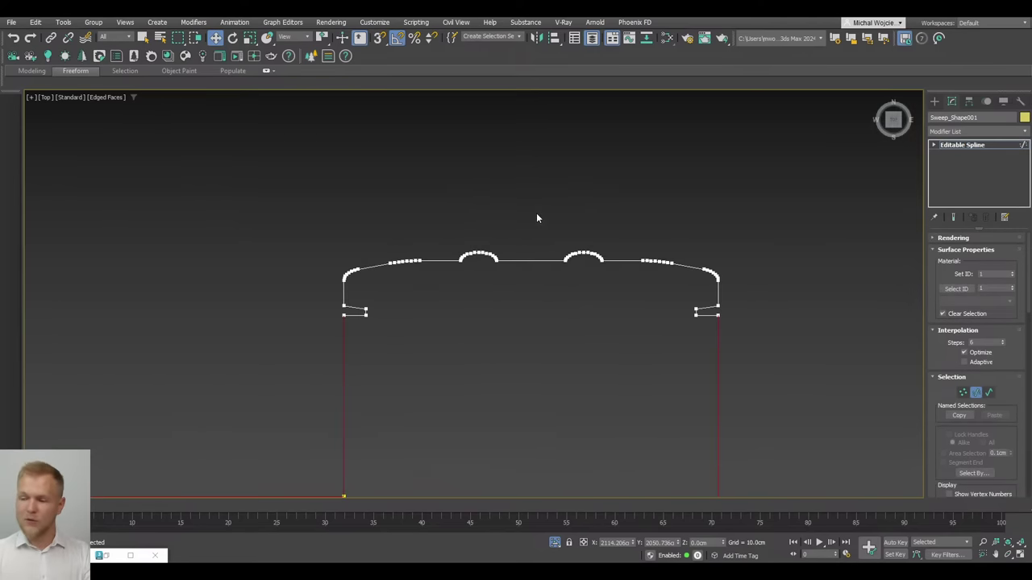
middle_click_drag(395, 381, 401, 337)
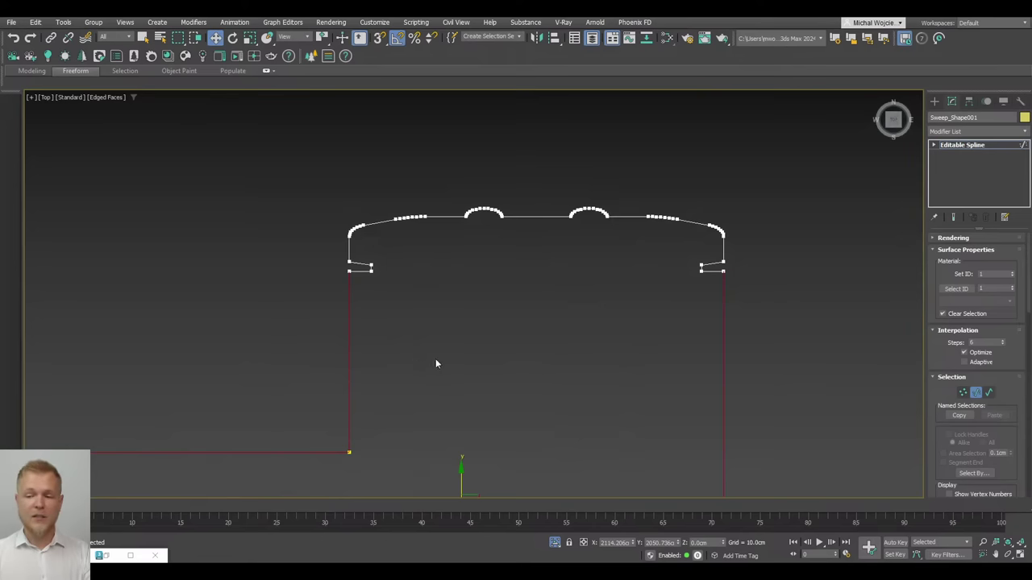
Examine the material IDs of the section profile's straight and curved segments, then view the profile beside the sample frame
left_click_drag(543, 297, 542, 291)
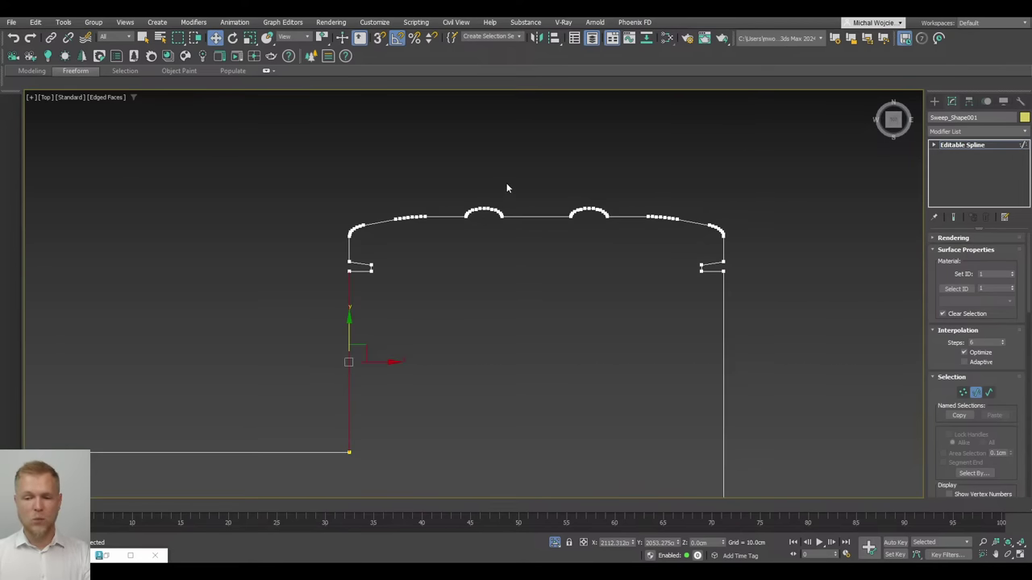
scroll(507, 189, "up", 5)
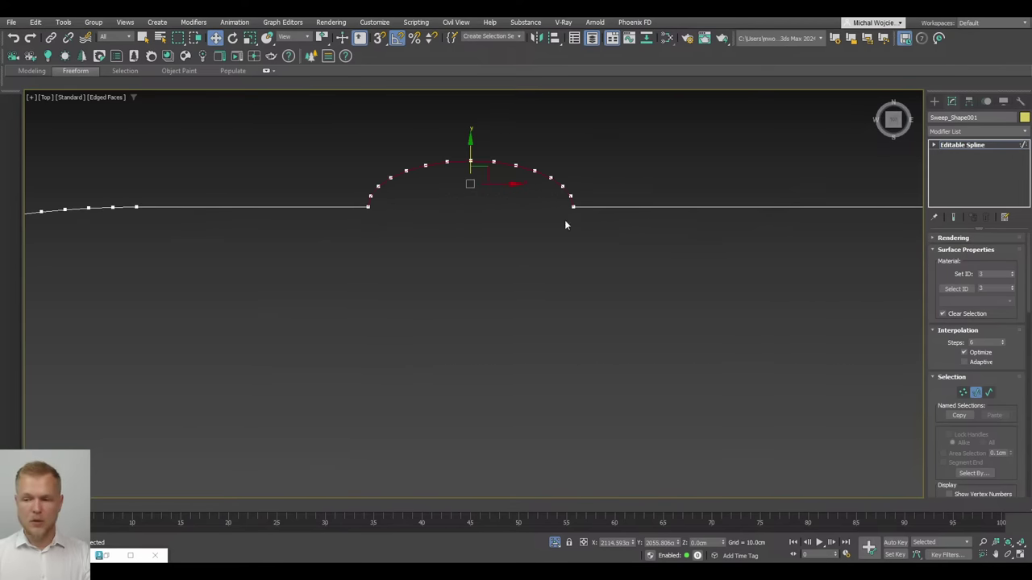
left_click_drag(732, 312, 730, 314)
scroll(532, 255, "down", 8)
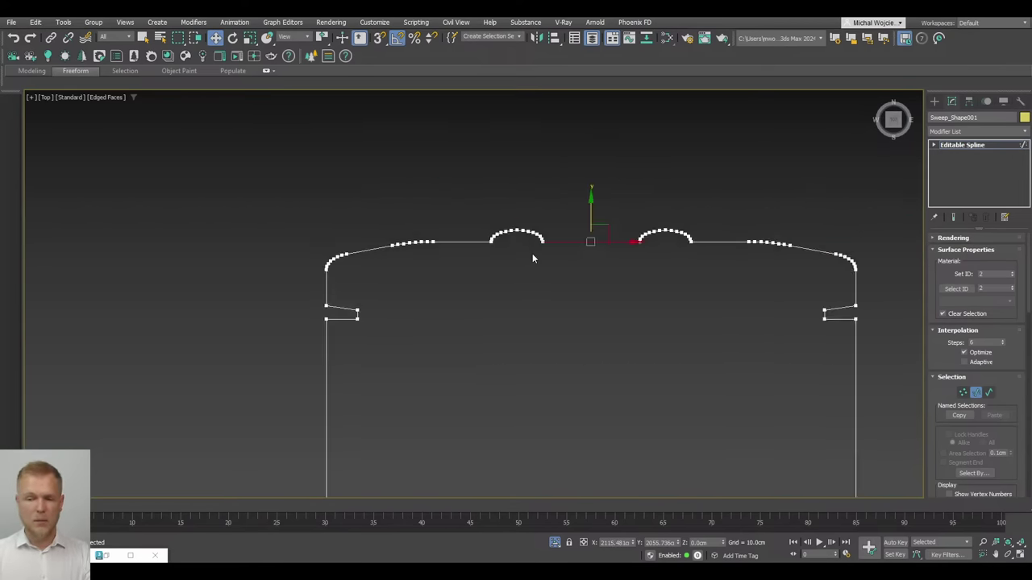
middle_click_drag(532, 255, 521, 318, "alt")
scroll(521, 318, "down", 3)
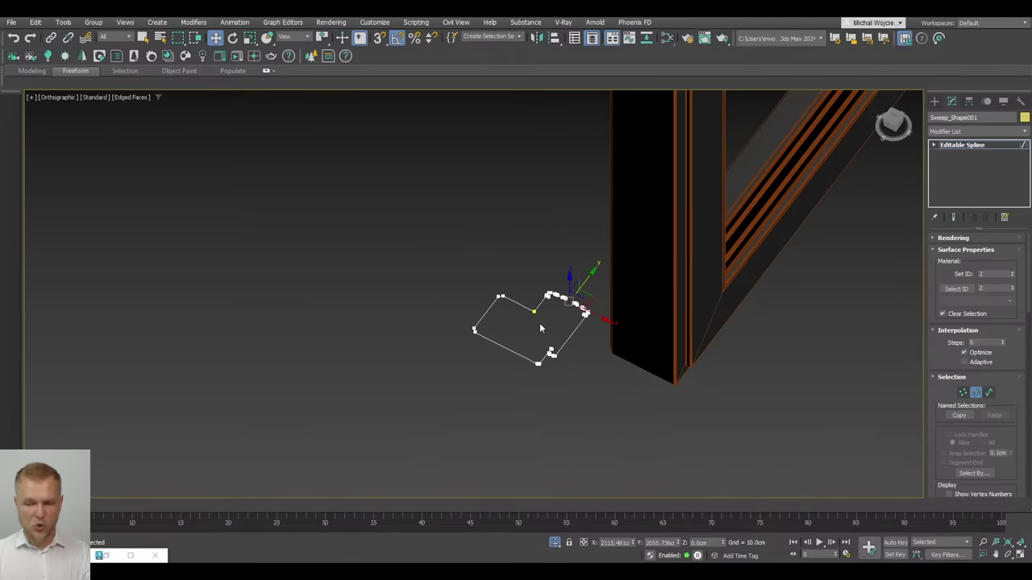
Leave segment editing and pick the small section profile as the custom section of the sample frame's Sweep modifier
left_click(996, 147)
left_click(690, 264)
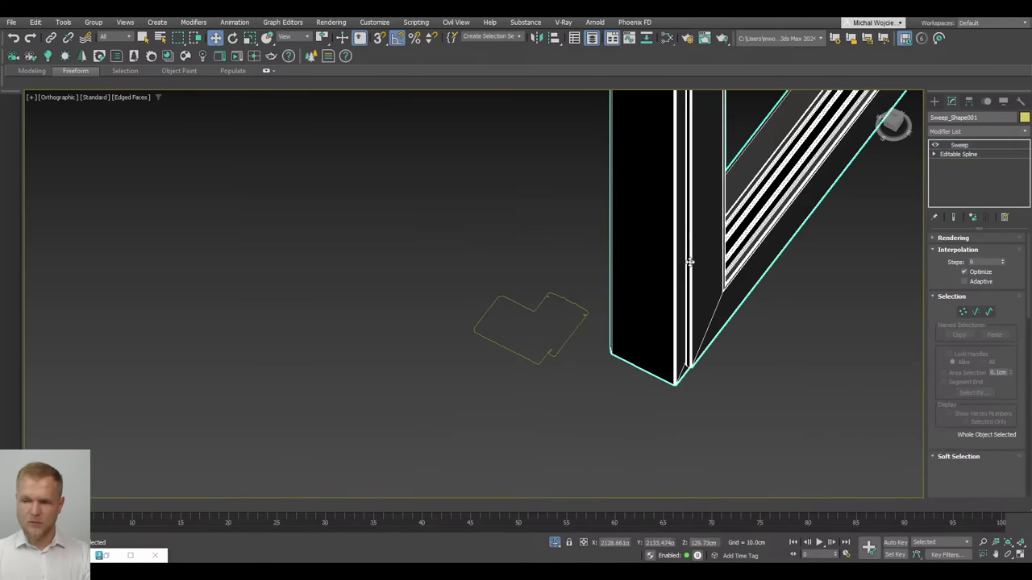
scroll(691, 265, "down", 2)
middle_click_drag(698, 266, 565, 360)
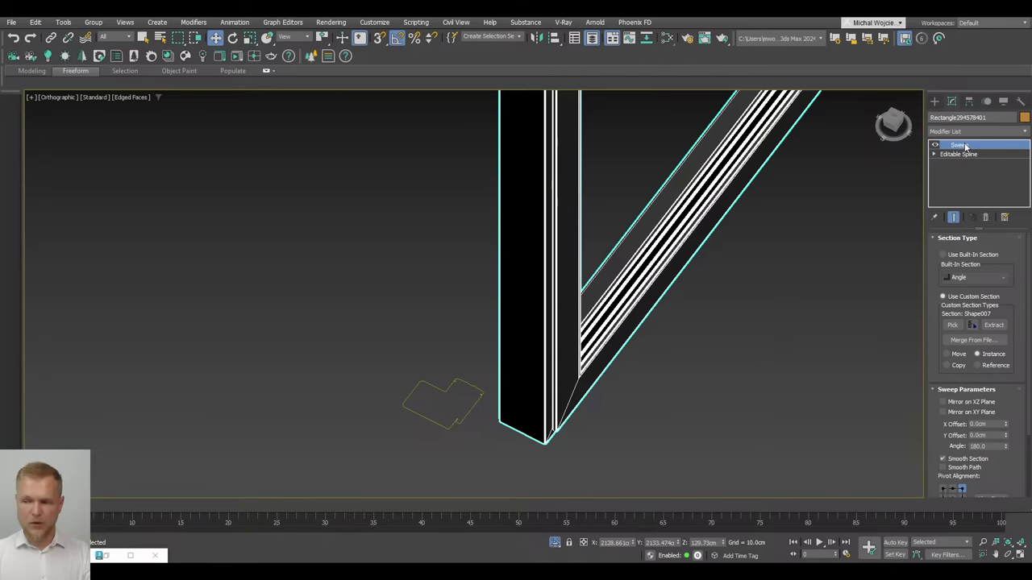
left_click(952, 325)
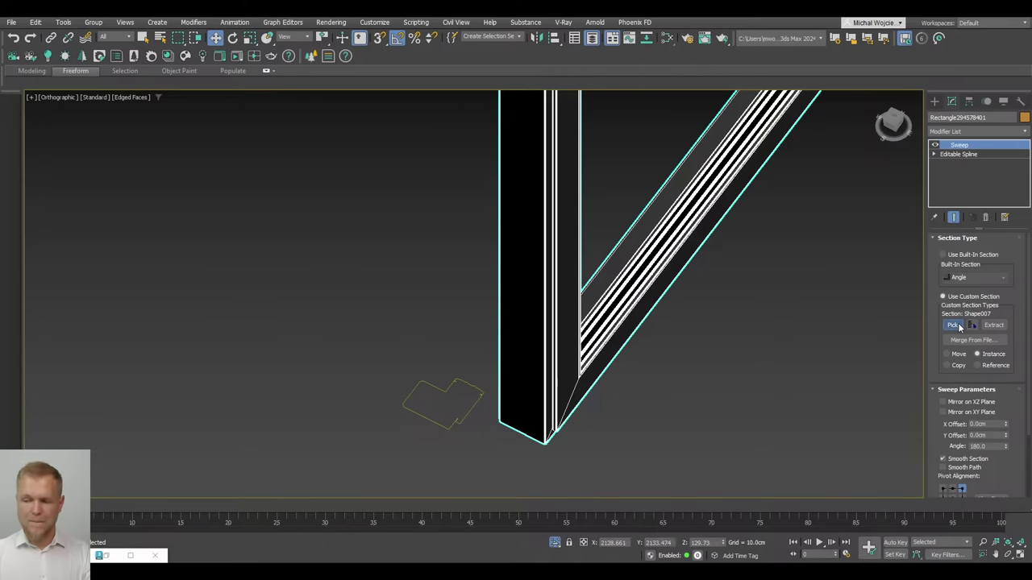
left_click(460, 421)
Examine the sample frame's swept corners and overall shape with the picked section profile
middle_click_drag(559, 392, 572, 373, "alt")
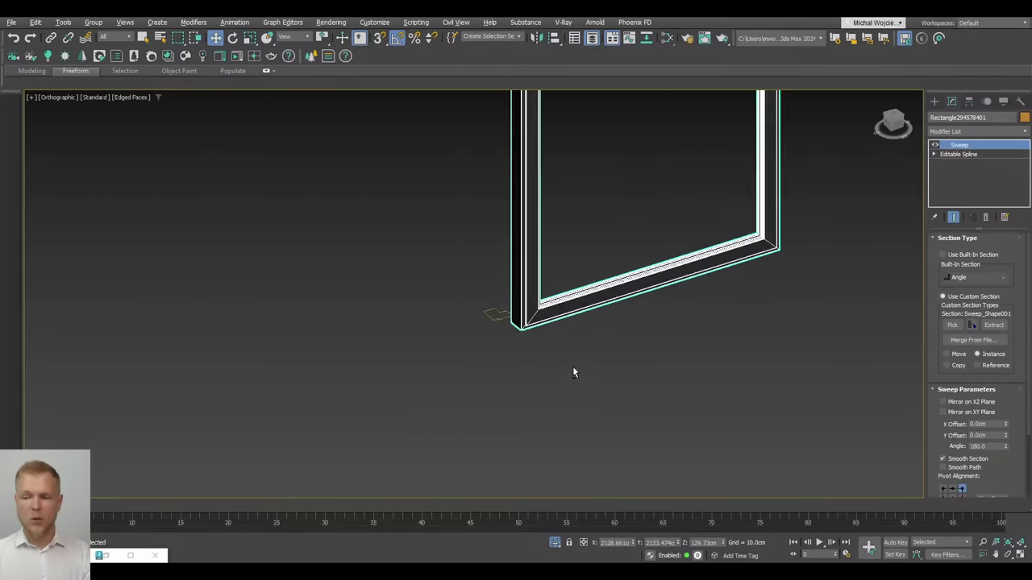
scroll(732, 254, "up", 10)
middle_click_drag(840, 186, 620, 320)
scroll(649, 280, "down", 5)
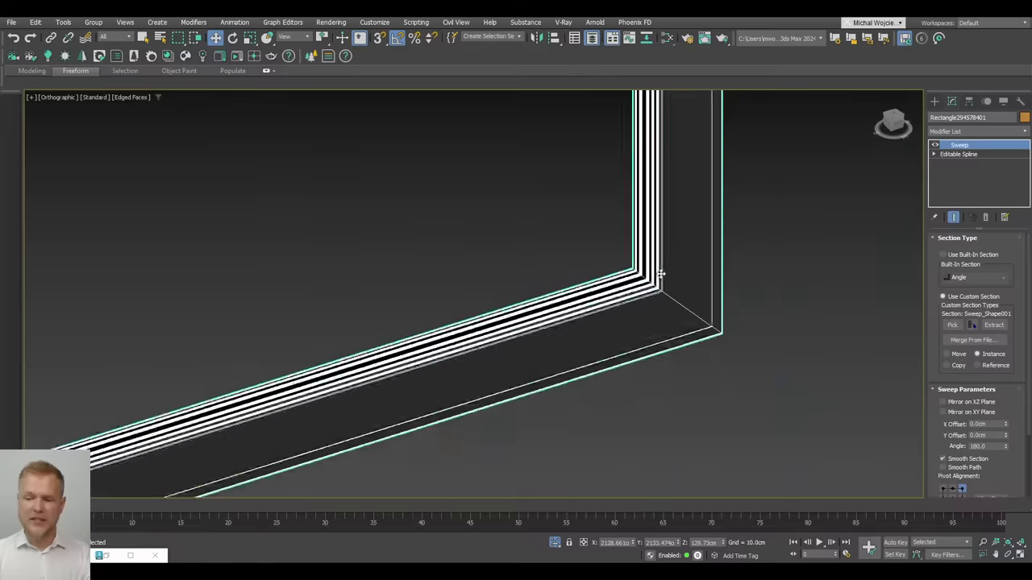
scroll(660, 274, "down", 6)
middle_click_drag(682, 253, 631, 325)
scroll(631, 325, "up", 4)
Fillet one upper corner vertex of the sample frame's path spline into a large rounded corner and go back to the Sweep level
left_click(959, 154)
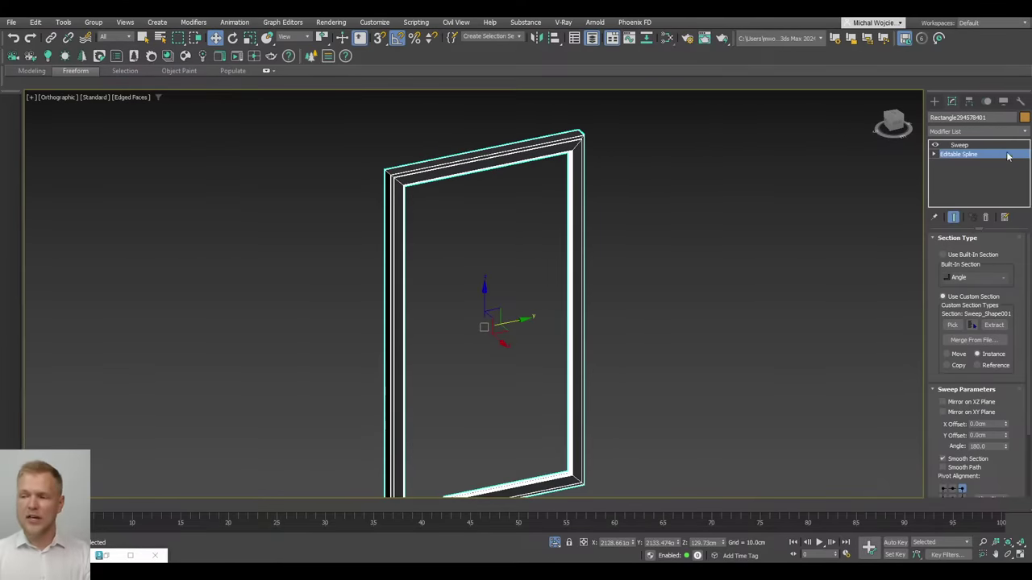
middle_click_drag(663, 202, 632, 211)
scroll(631, 192, "down", 2)
key("1")
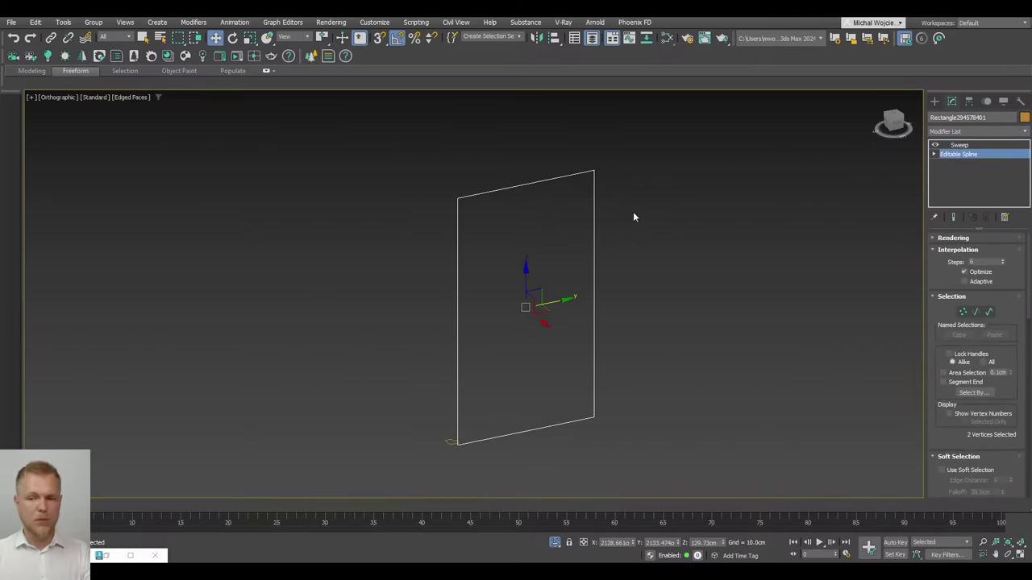
left_click_drag(633, 207, 550, 144)
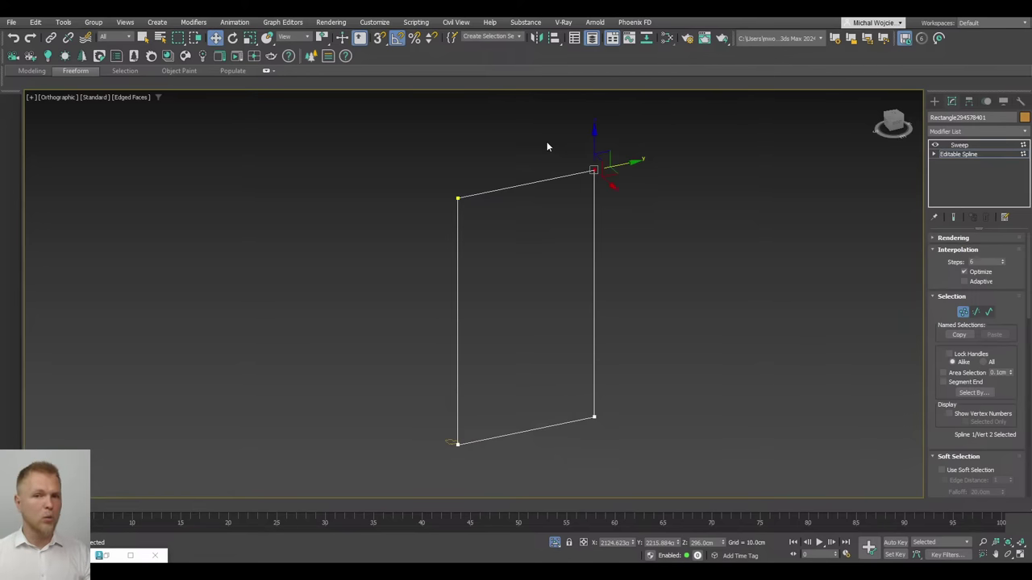
scroll(933, 362, "down", 4)
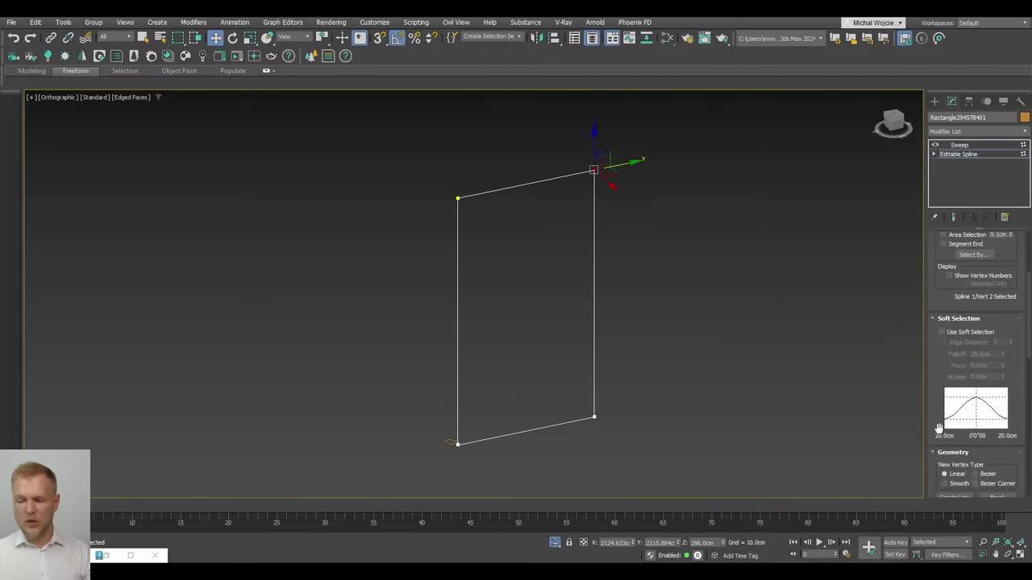
scroll(949, 428, "down", 4)
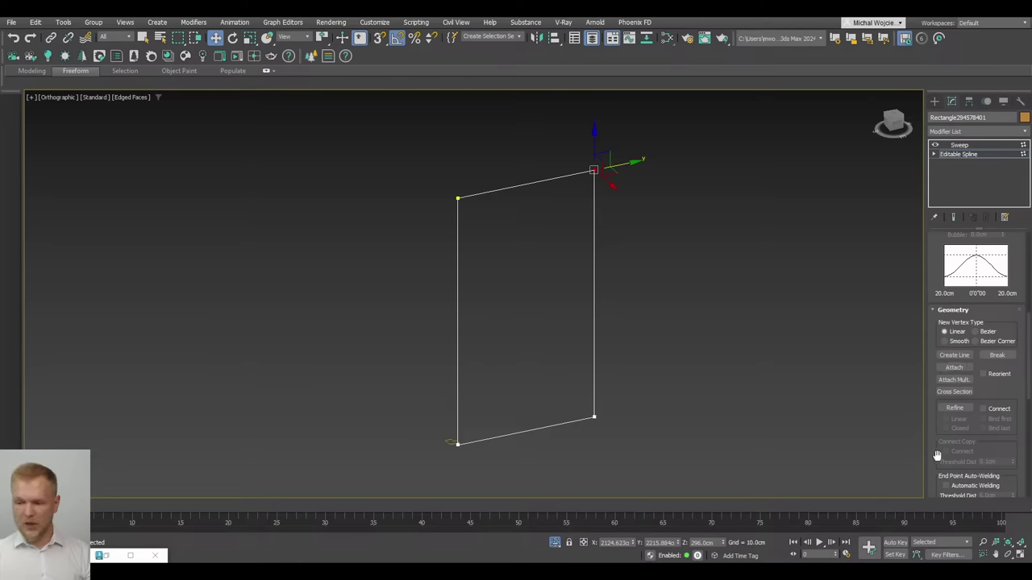
scroll(937, 455, "down", 6)
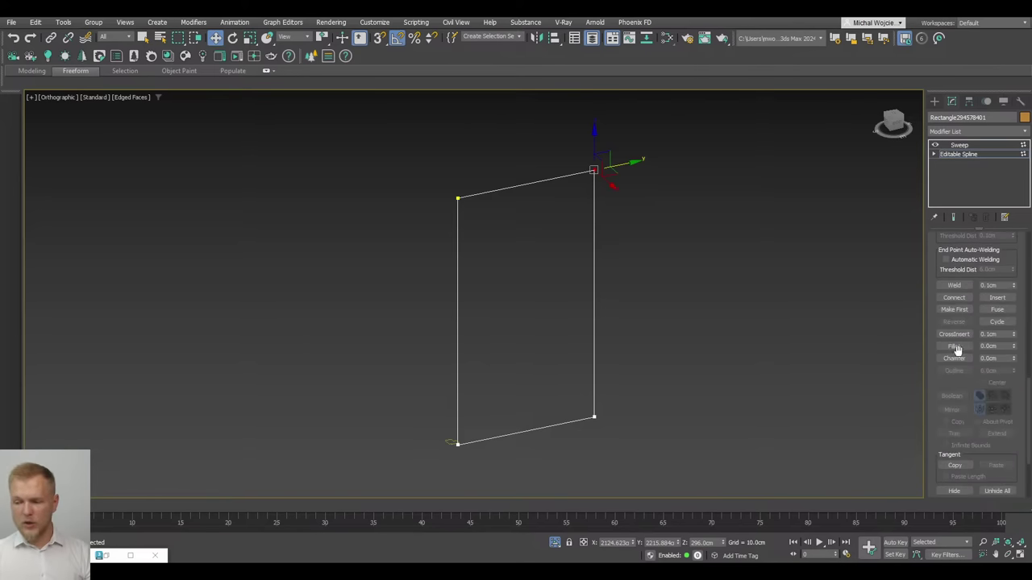
left_click(956, 347)
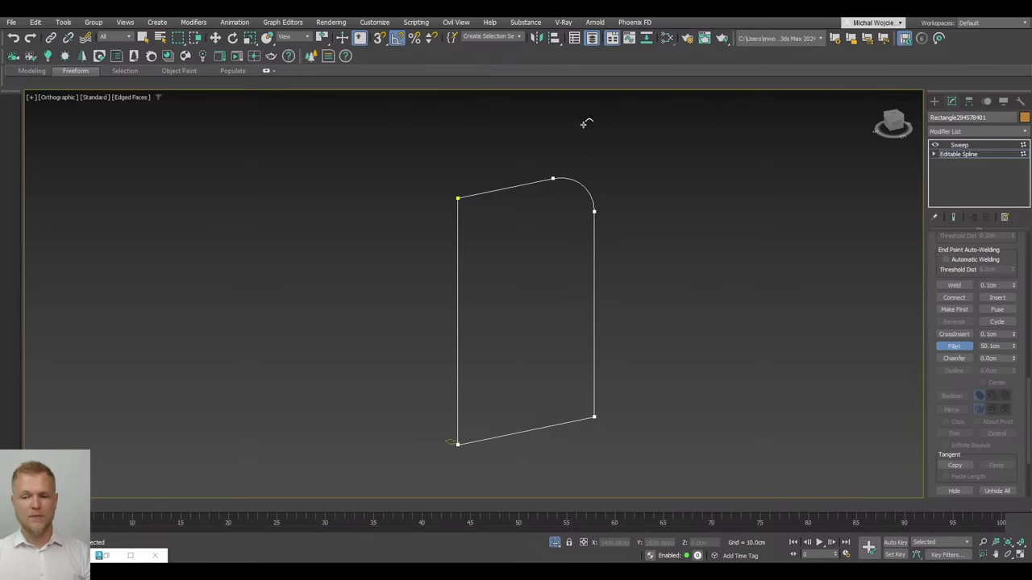
left_click(984, 145)
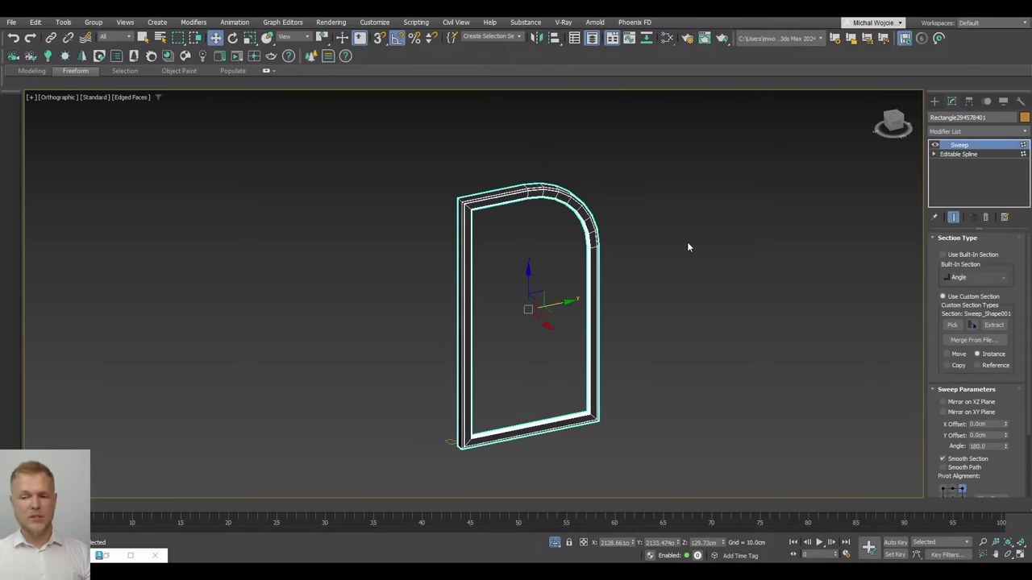
Hide the edged faces and inspect the sample frame's rounded corner and grooves up close in shaded view
left_click(564, 274)
key("F4")
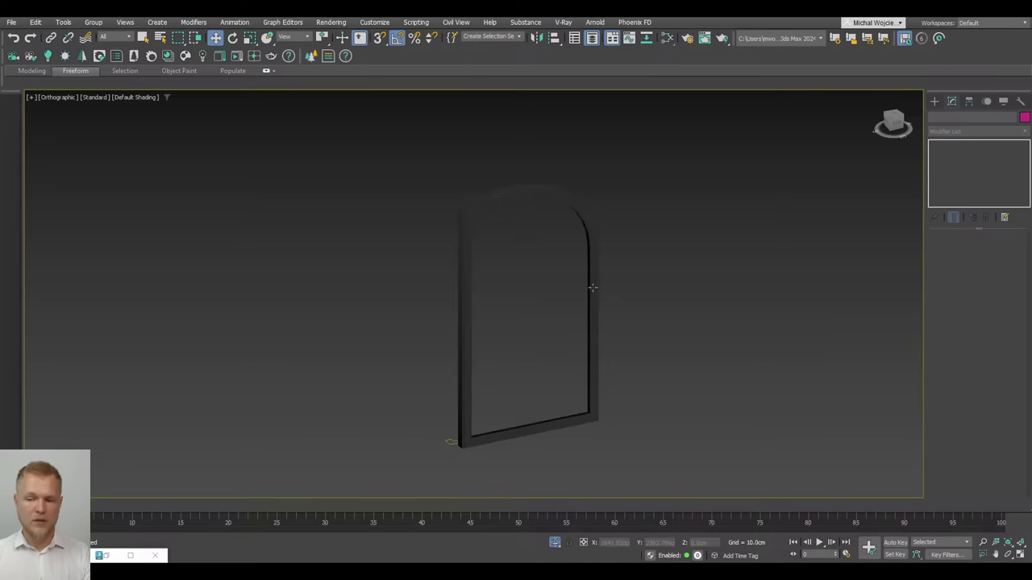
middle_click_drag(654, 314, 624, 278, "alt")
scroll(624, 278, "up", 10)
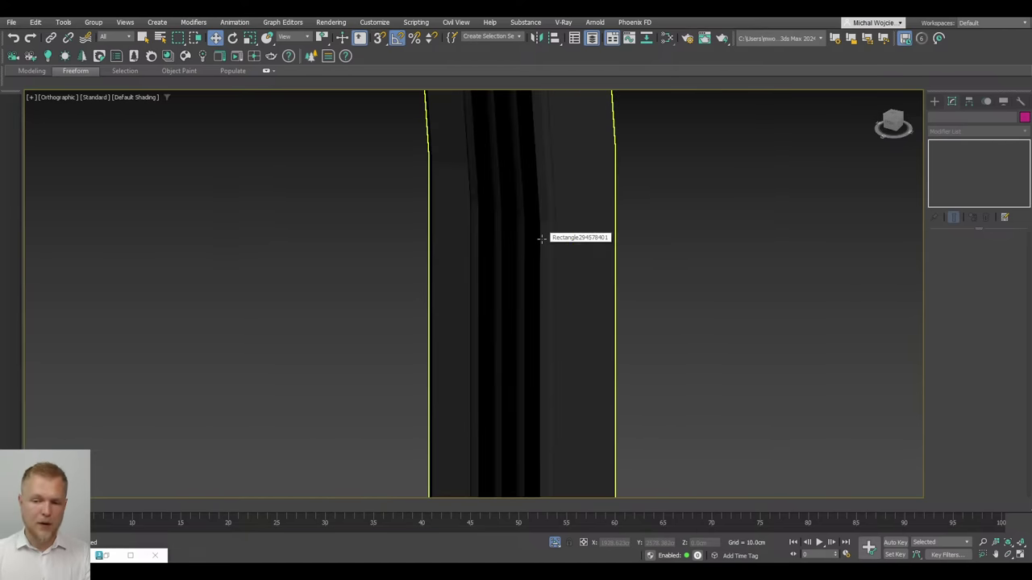
scroll(540, 238, "down", 5)
Copy the Sweep modifier from the sample window frame and deselect the frame
left_click(544, 234)
middle_click_drag(573, 258, 621, 258, "alt")
right_click(985, 147)
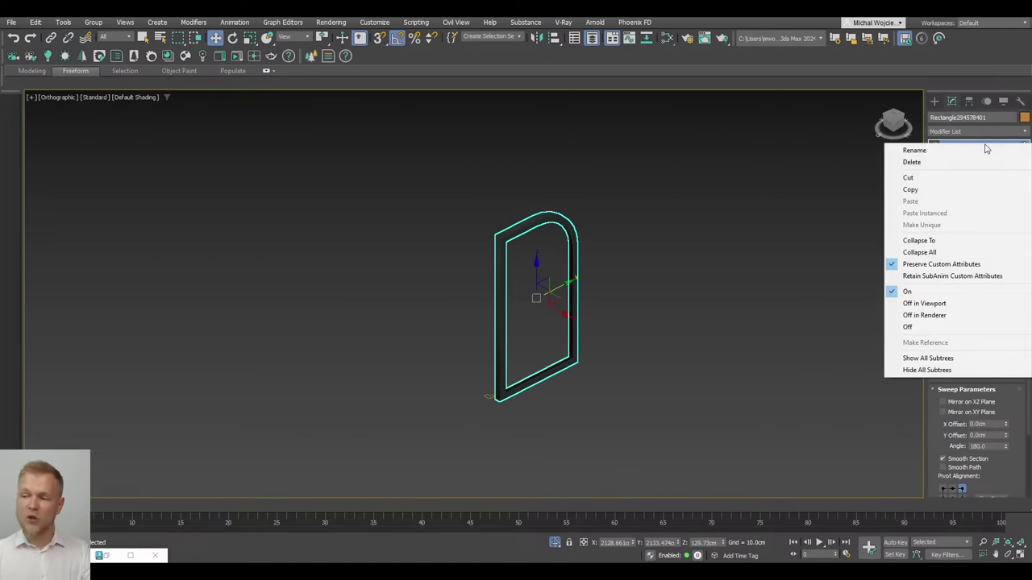
left_click(966, 187)
left_click(747, 292)
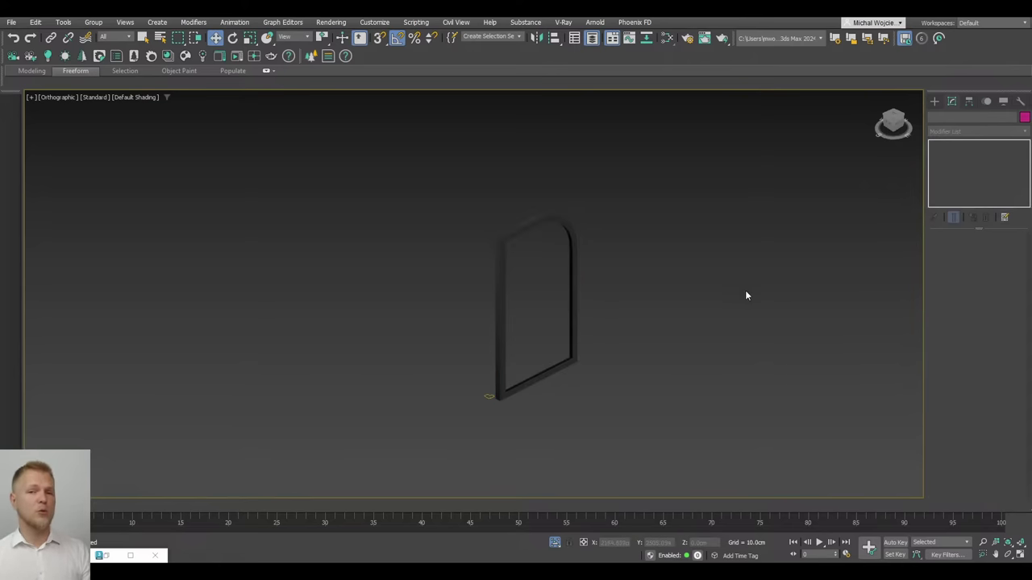
Select the section profile beside the sample frame and view its whole outline from the top
scroll(482, 363, "up", 10)
scroll(452, 242, "up", 8)
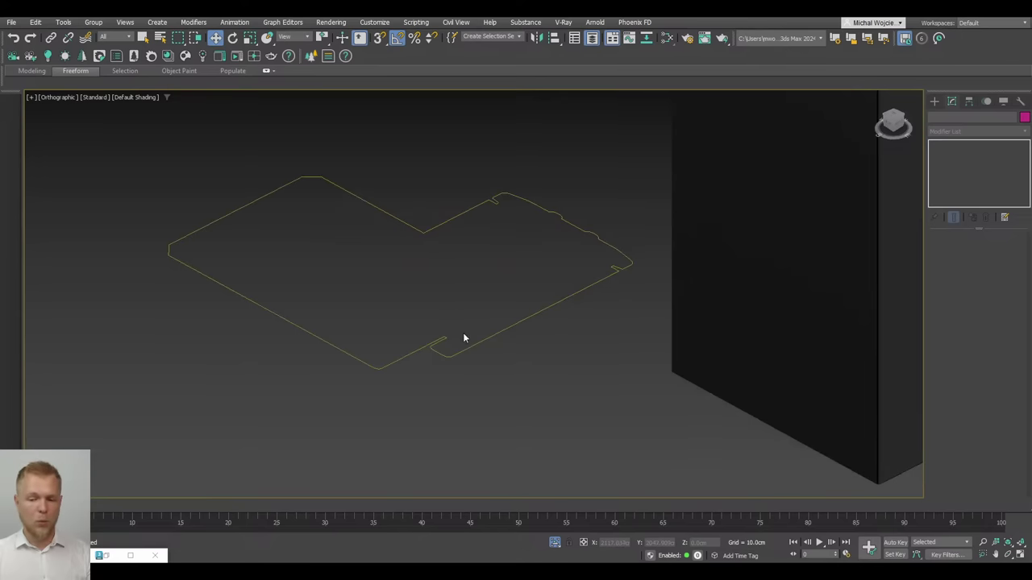
left_click(468, 348)
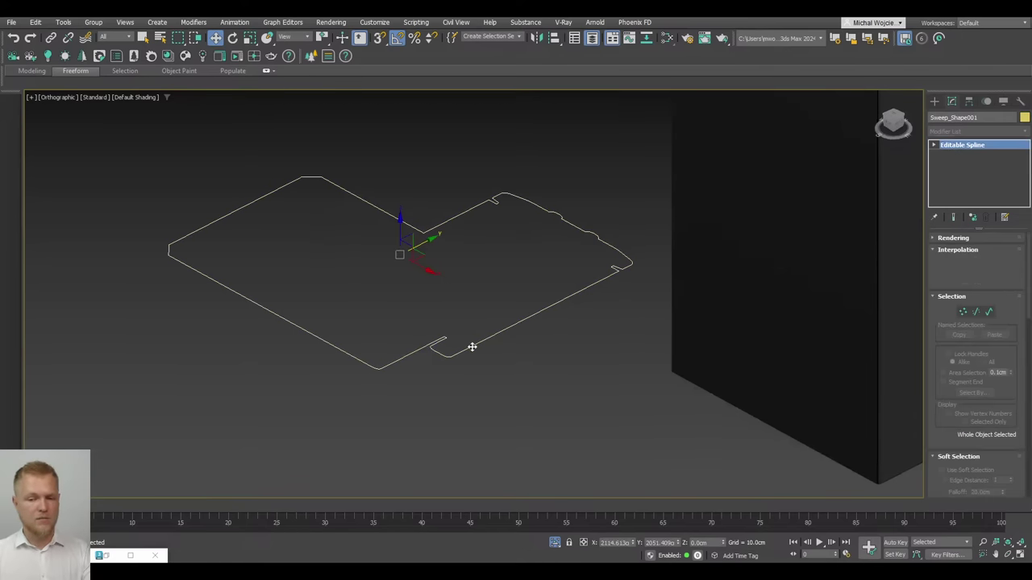
key("t")
key("z")
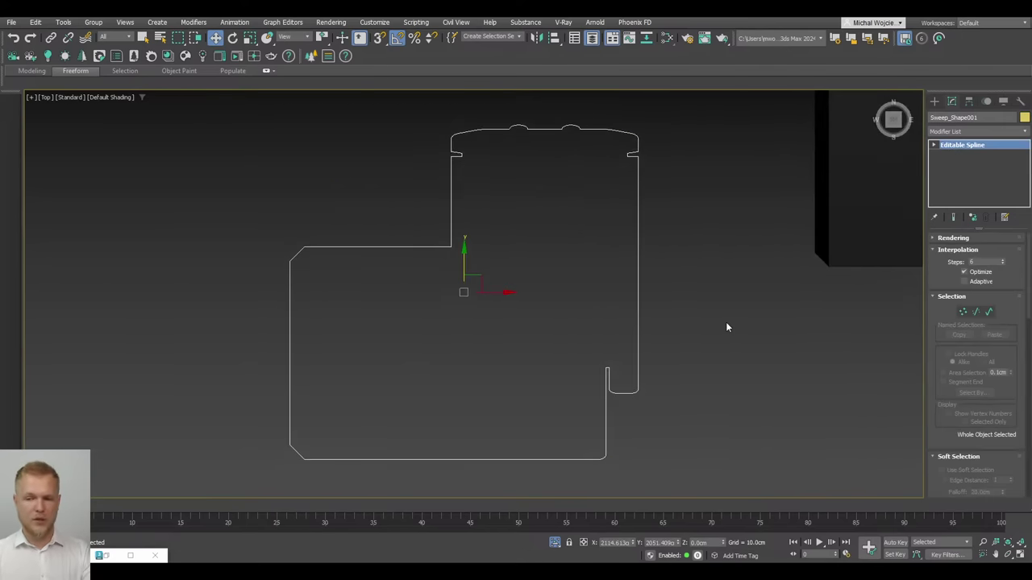
left_click(727, 327)
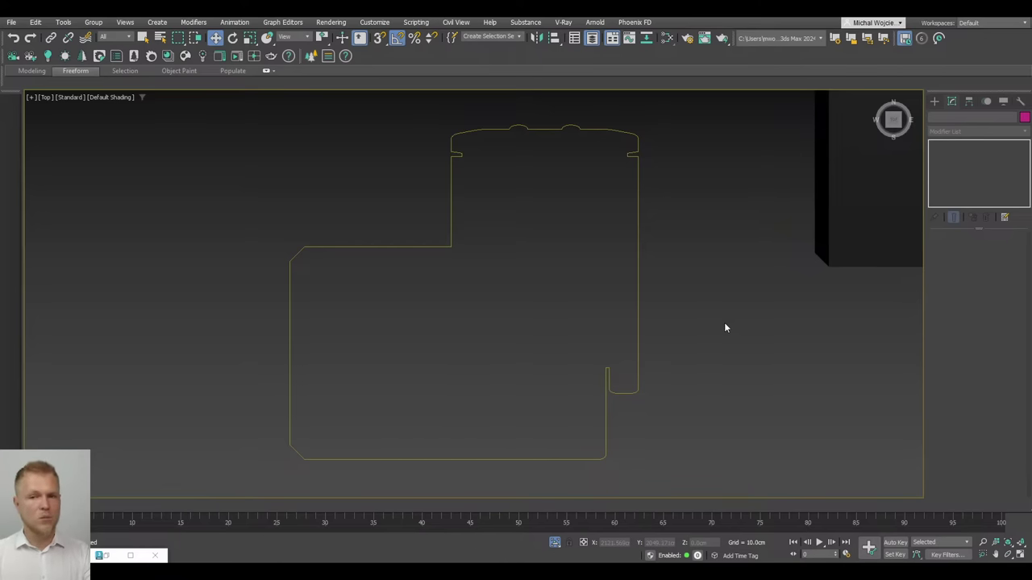
In wireframe display, select the divided window spline on the front of the house and paste the copied Sweep modifier onto it
scroll(724, 324, "down", 2)
scroll(571, 313, "down", 10)
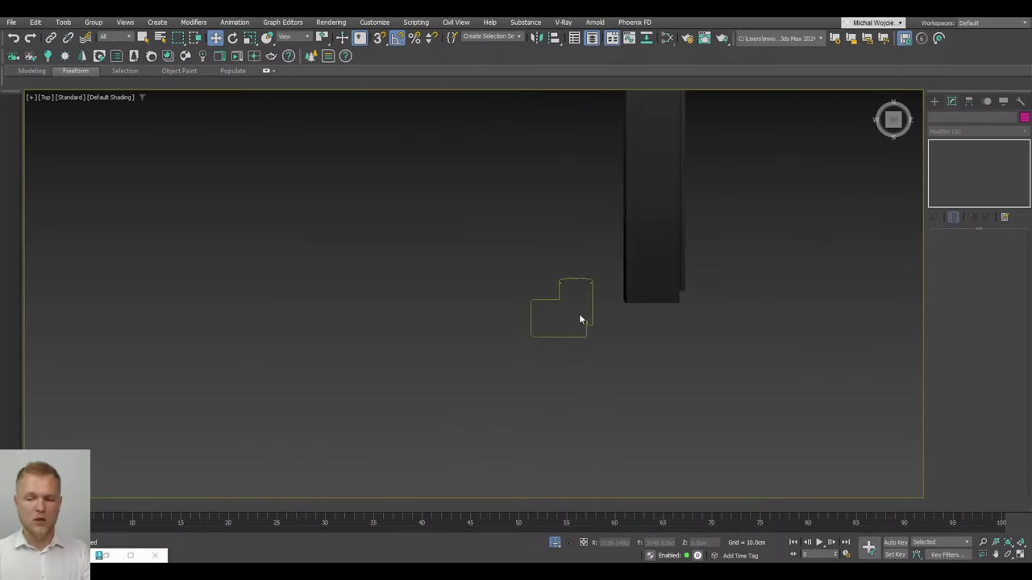
middle_click_drag(384, 330, 522, 334)
scroll(523, 334, "up", 8)
key("F3")
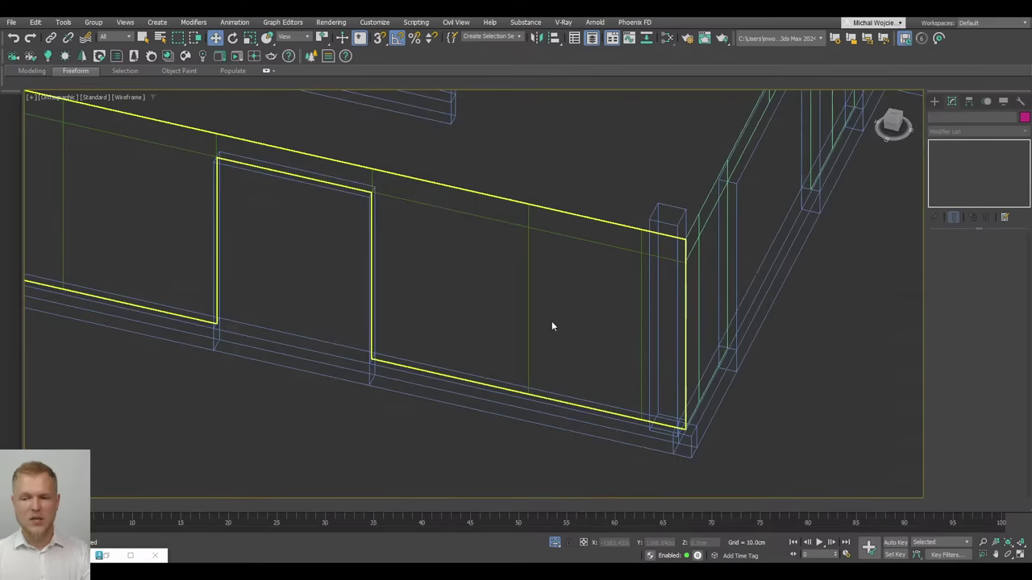
scroll(523, 234, "up", 10)
left_click(553, 210)
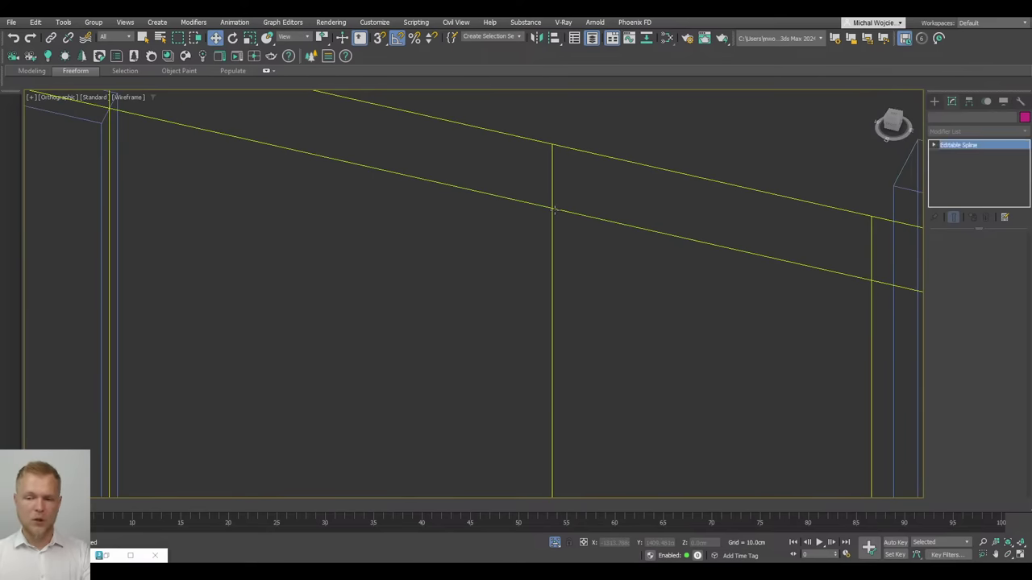
scroll(553, 210, "down", 10)
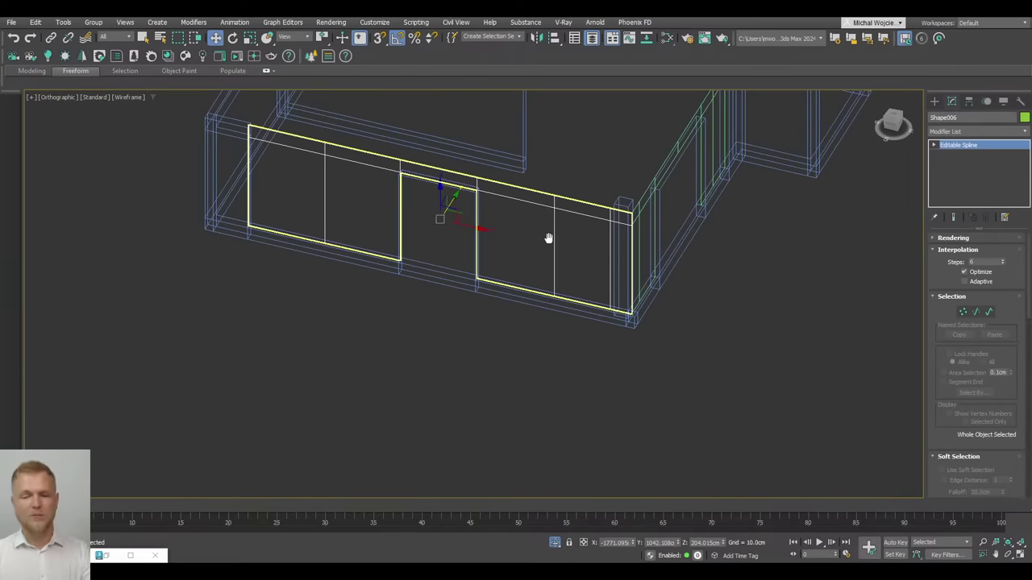
middle_click_drag(548, 237, 546, 274)
scroll(545, 274, "down", 3)
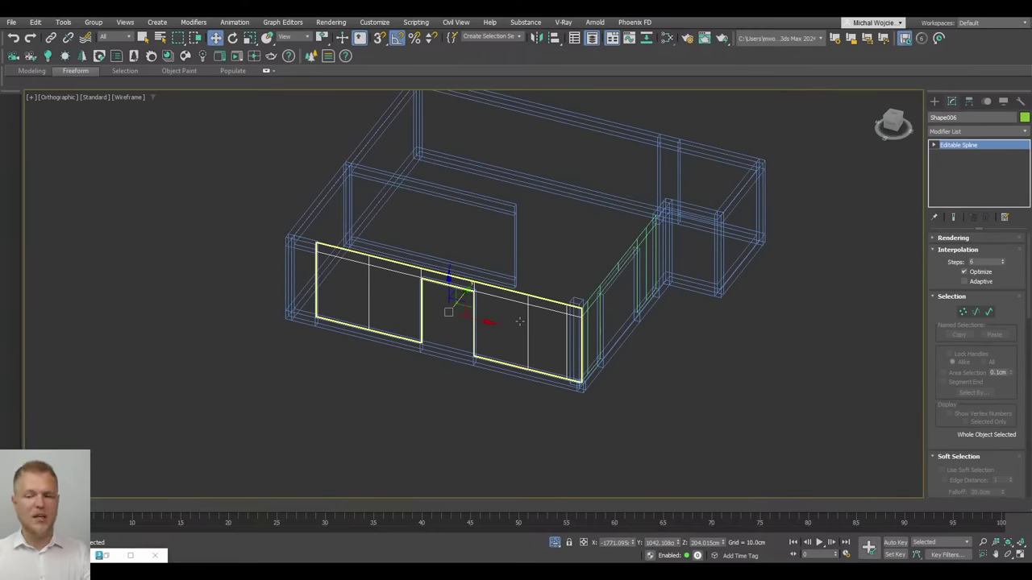
right_click(969, 181)
left_click(972, 189)
Check the swept front window frames against the house walls in shaded display
scroll(472, 337, "up", 8)
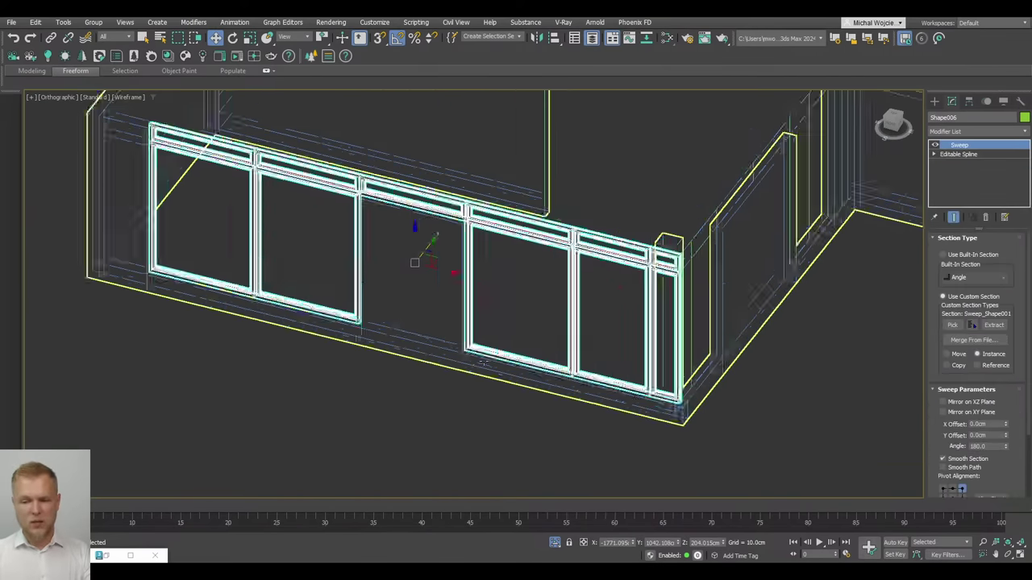
key("F3")
middle_click_drag(495, 357, 577, 332)
scroll(577, 333, "down", 6)
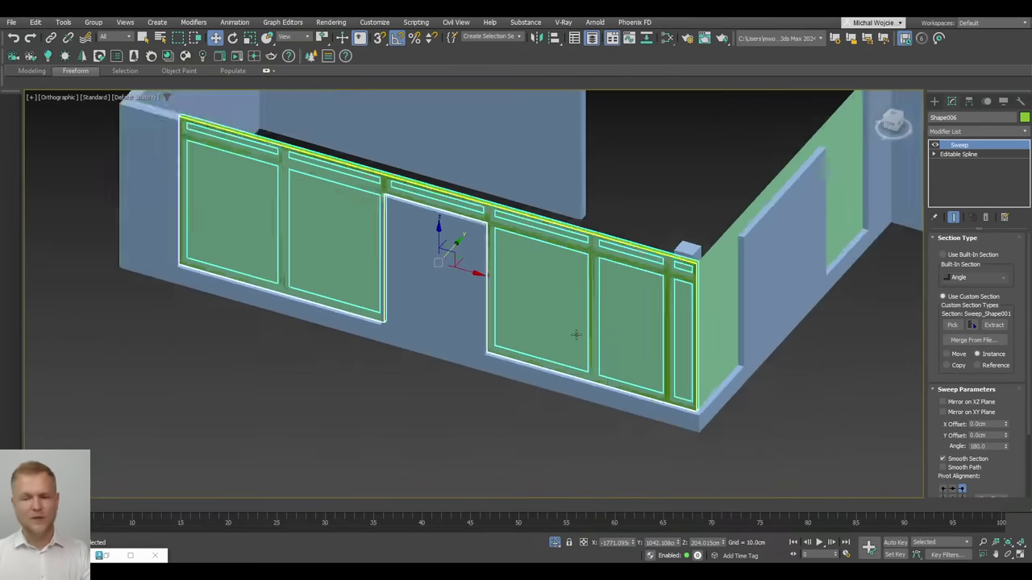
Compare the front frames with the wall in top wireframe view and set the Sweep pivot alignment to the middle-right point
key("t")
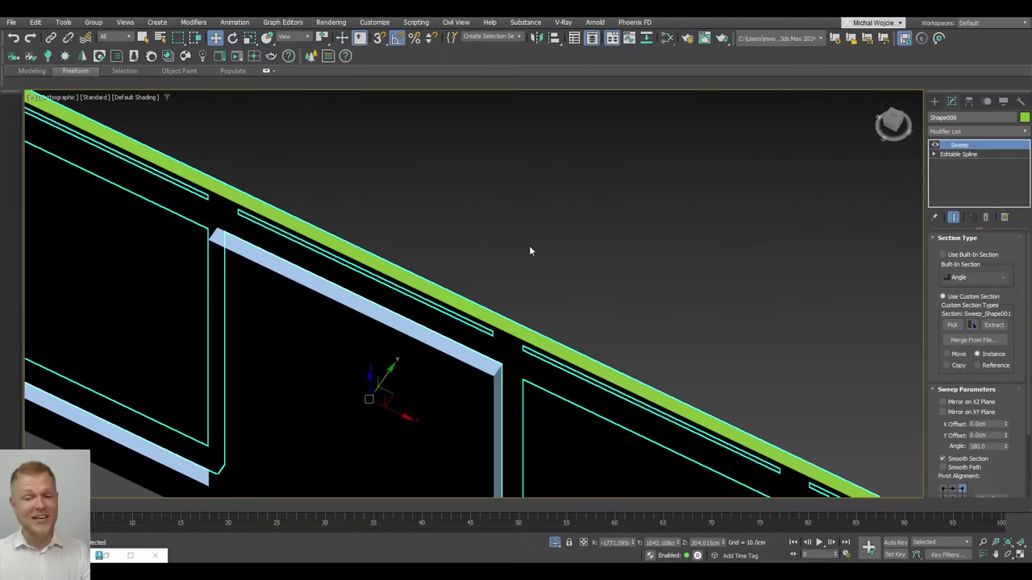
middle_click_drag(343, 310, 367, 310)
key("F3")
scroll(342, 270, "up", 6)
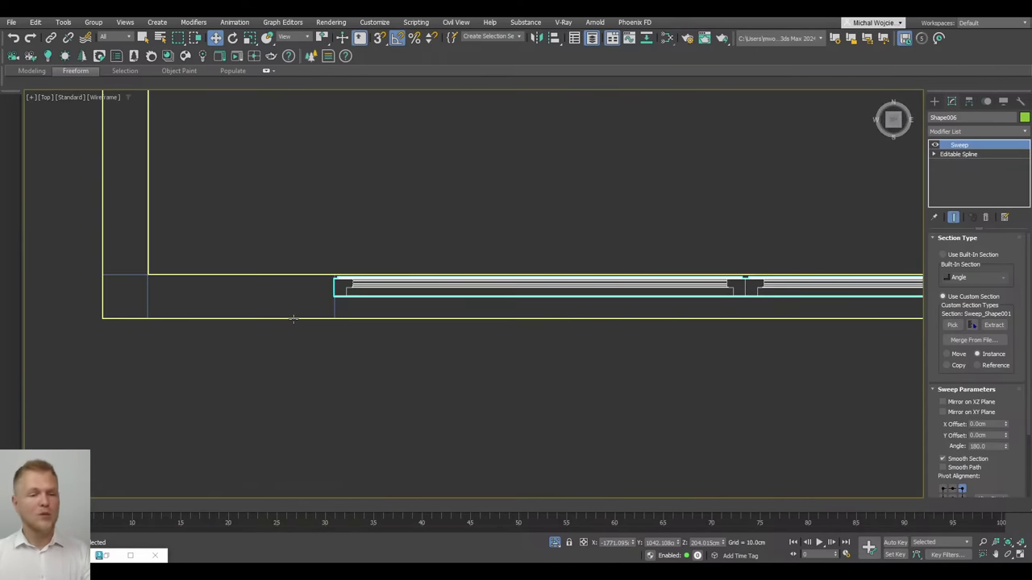
scroll(361, 270, "down", 7)
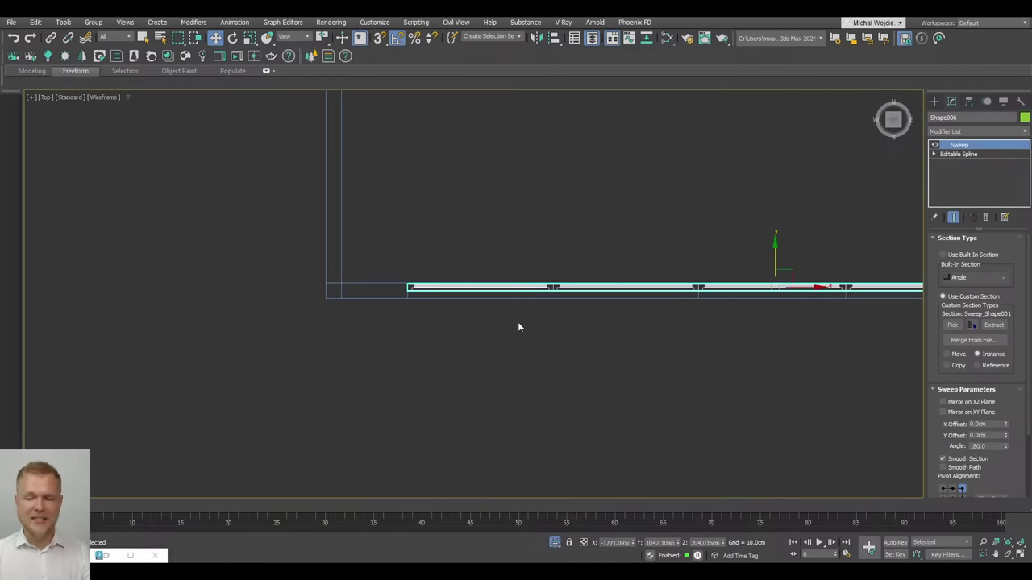
middle_click_drag(586, 352, 367, 345)
scroll(1002, 477, "down", 3)
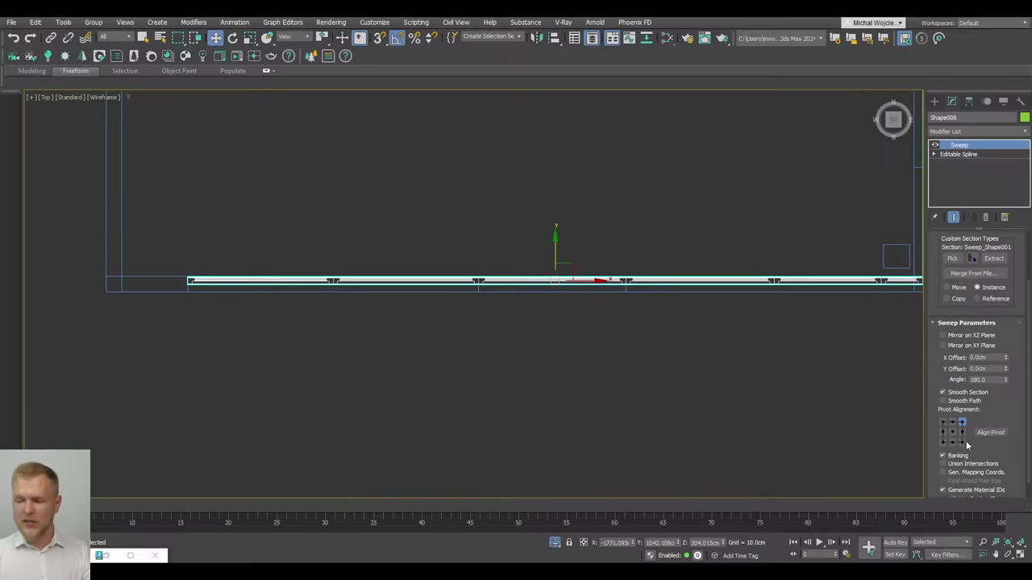
left_click(952, 423)
left_click(963, 433)
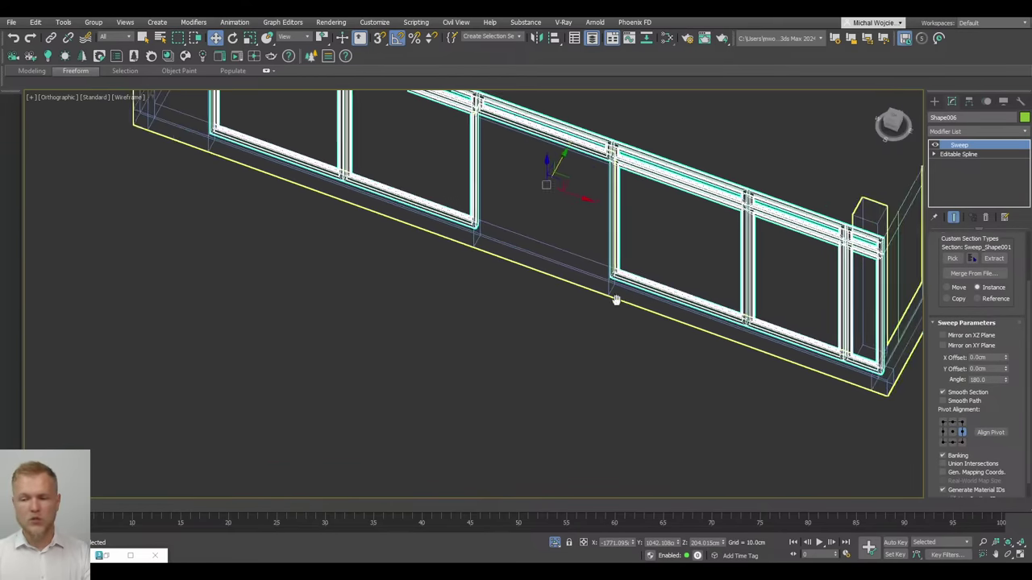